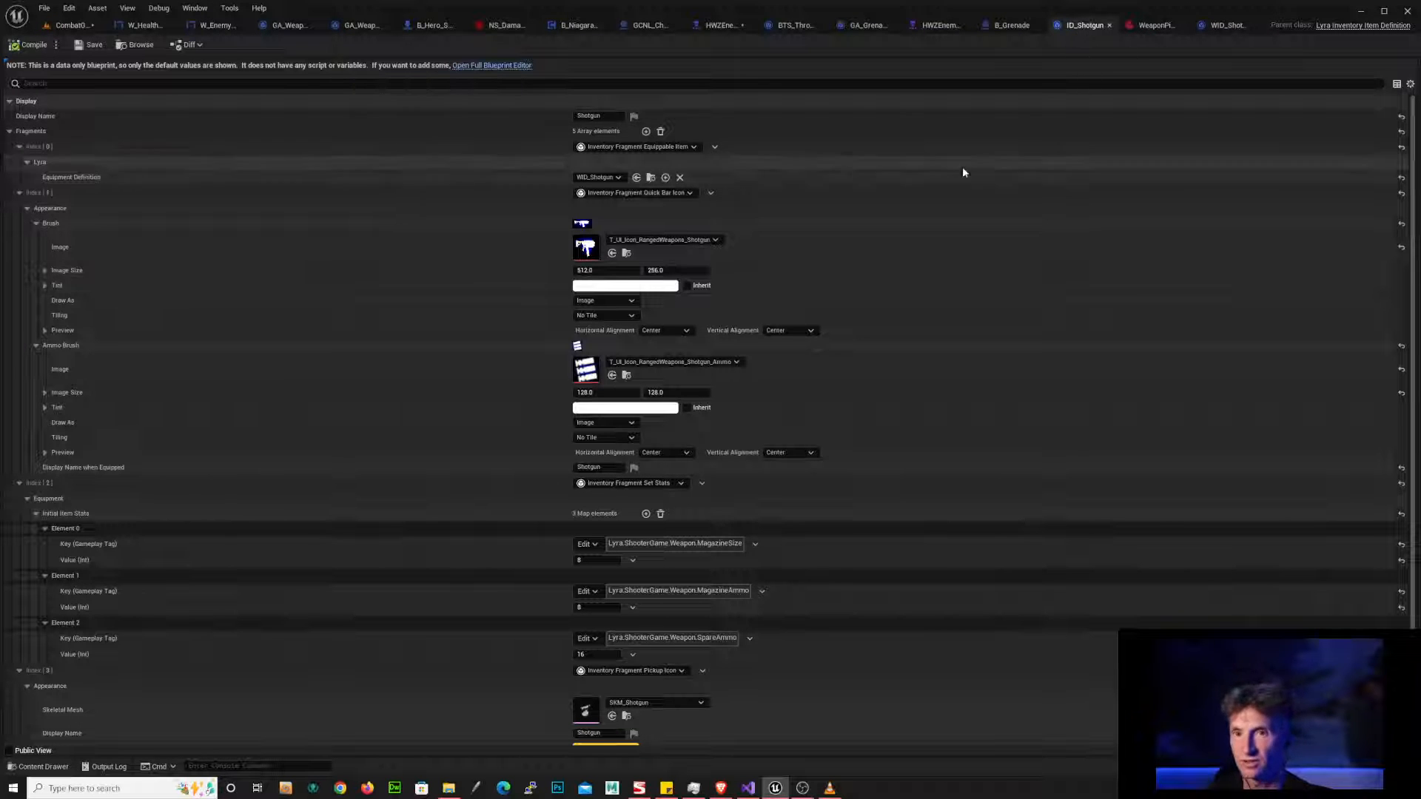
- Open AbilitySet_ShooterShotgun from WID_Shotgun's abilities to grant, and examine its granted gameplay abilities
click(1226, 29)
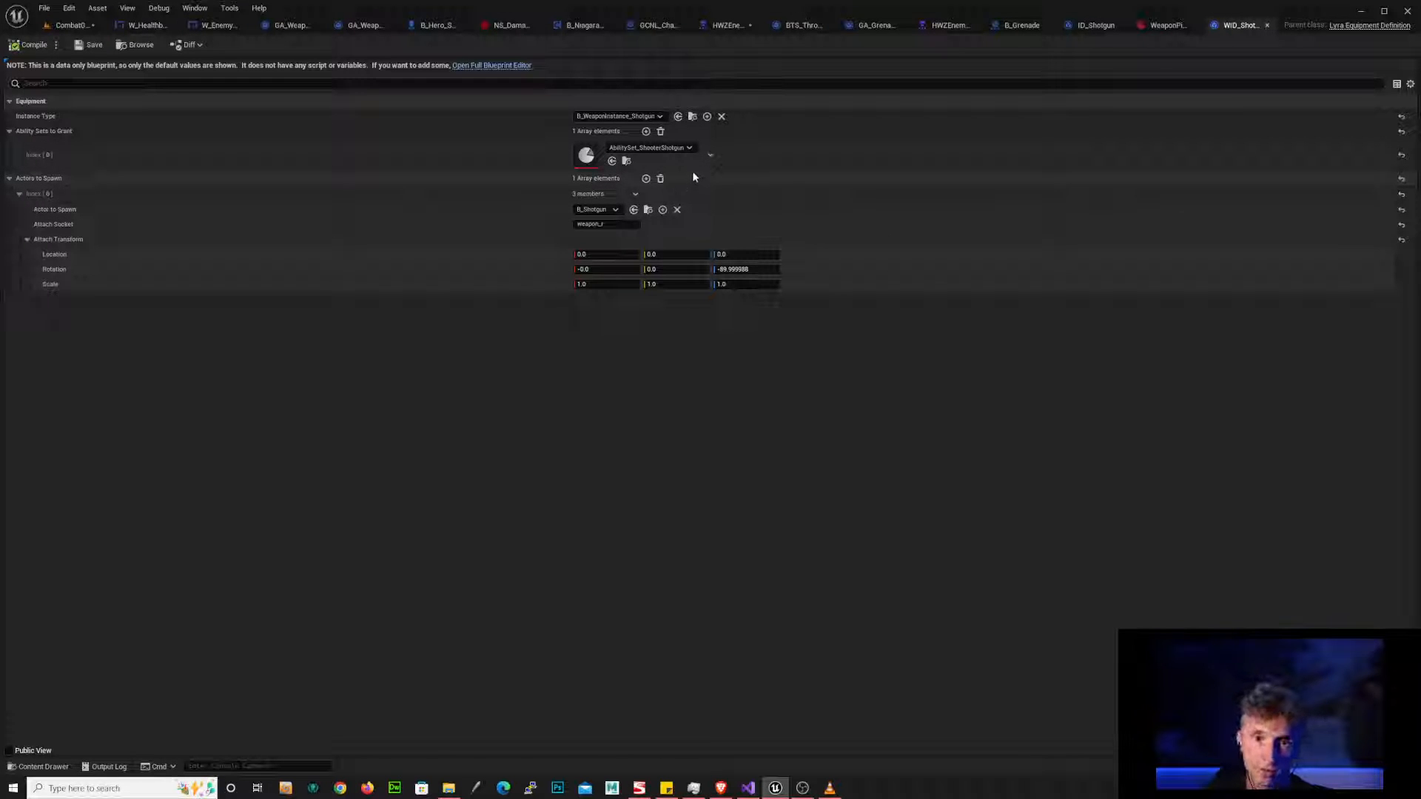
click(626, 163)
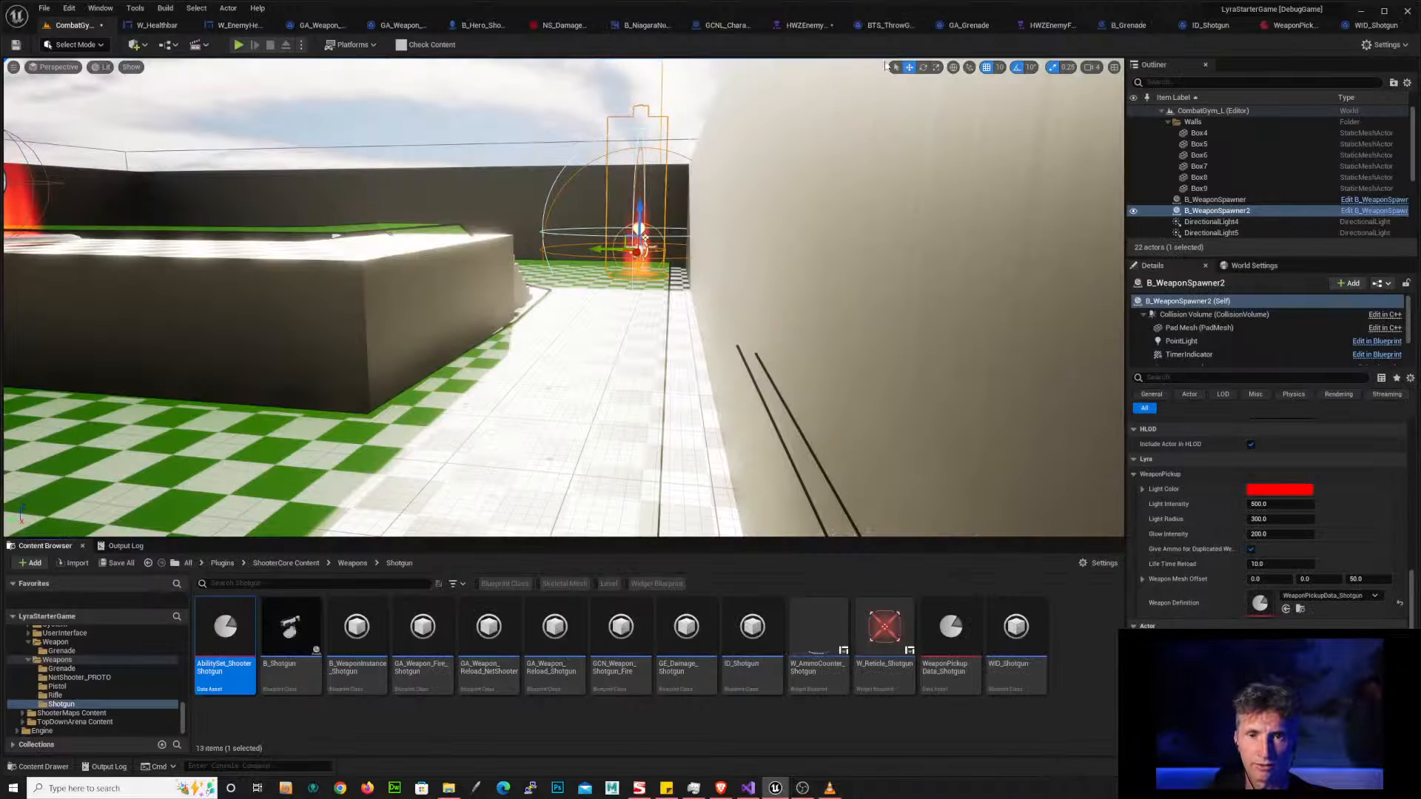
double_click(241, 640)
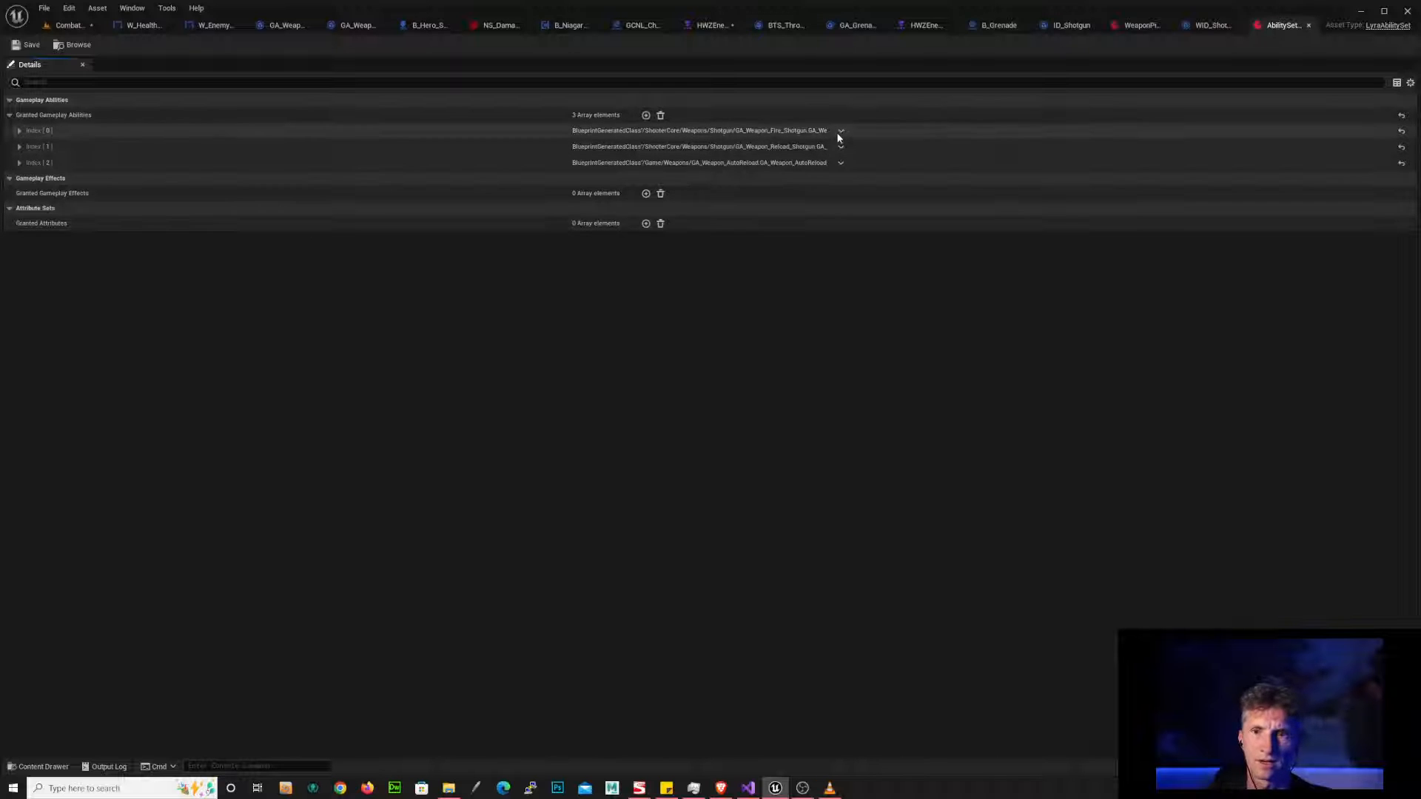
click(70, 46)
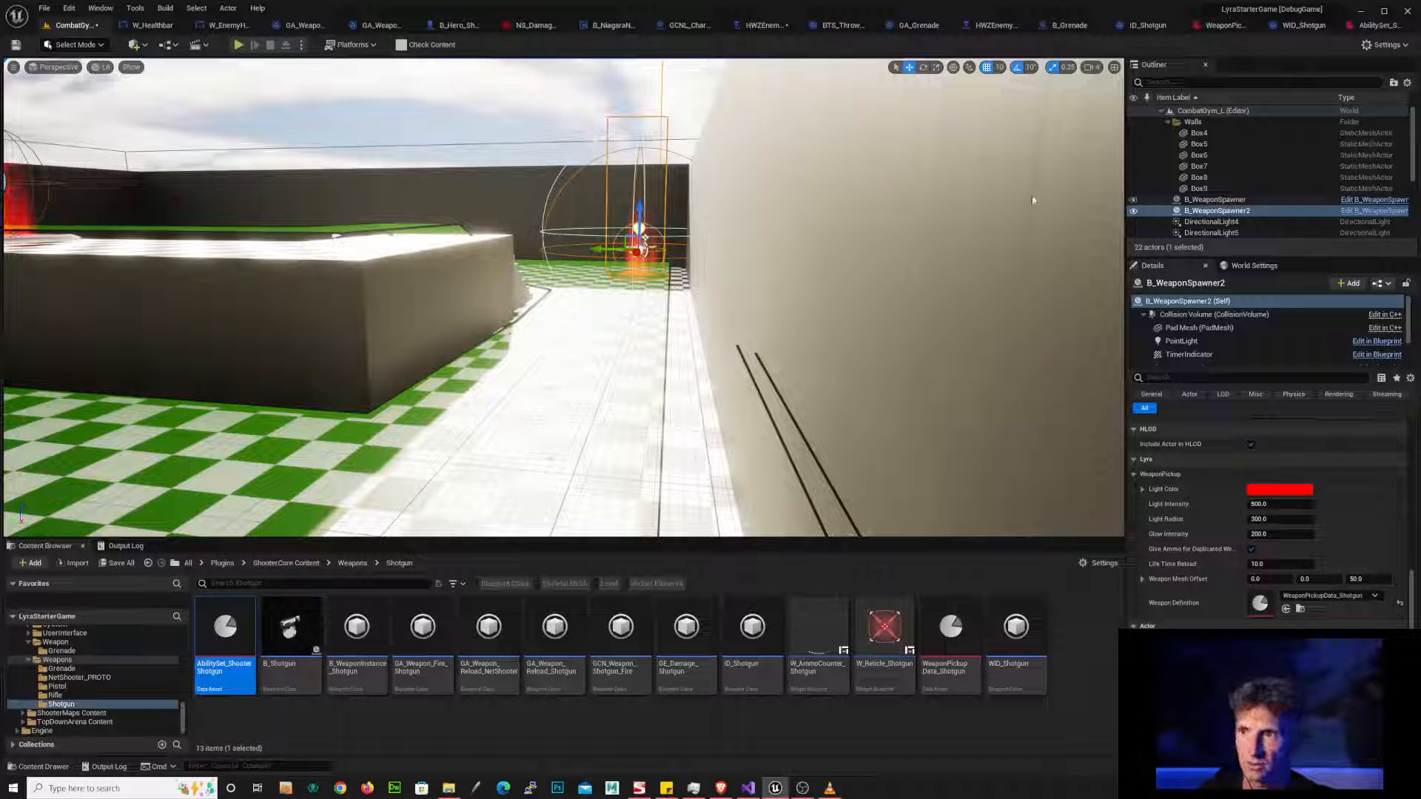
- Open ID_Shotgun from the weapon pickup data, place it between the pickup data and WID_Shotgun among the open assets, and review its fragments
click(1301, 27)
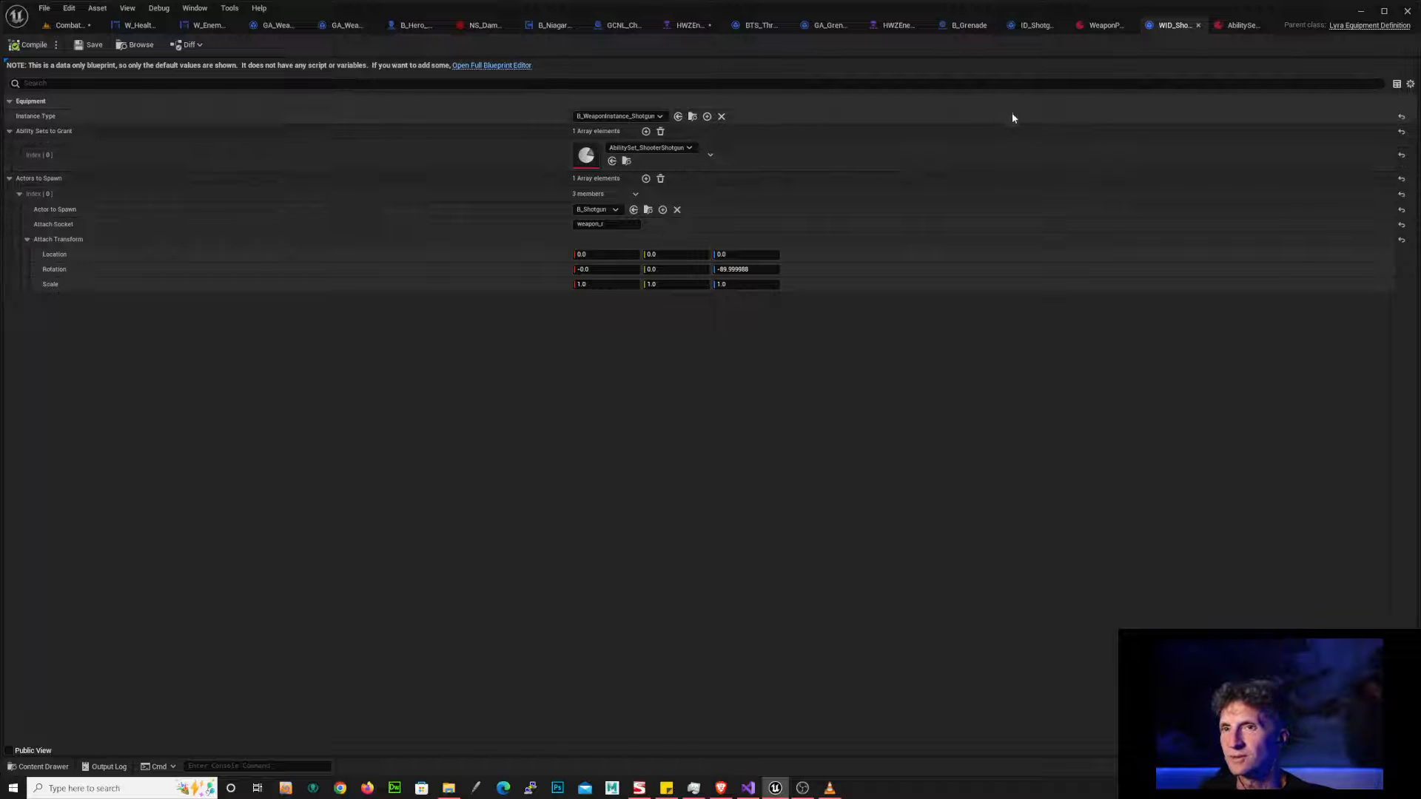
click(1103, 25)
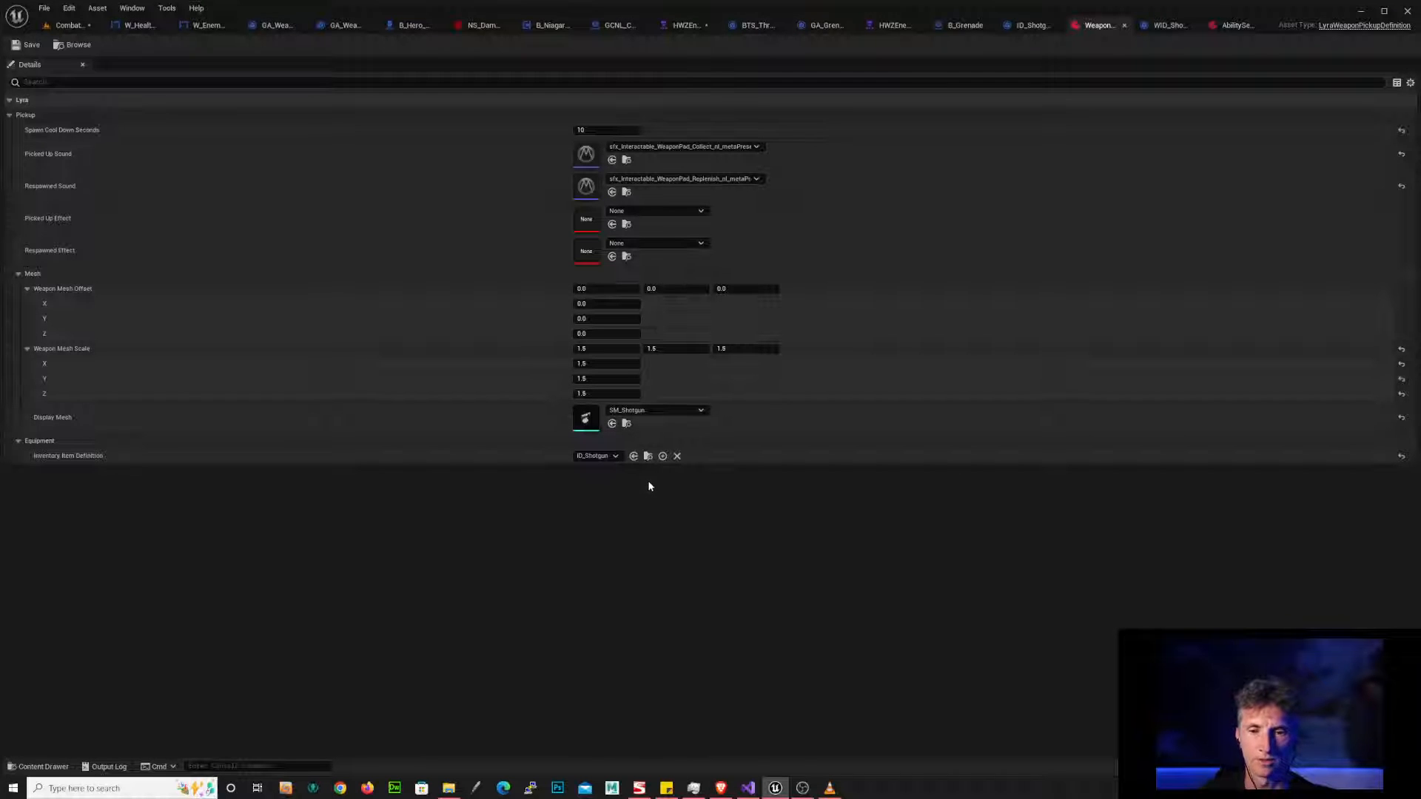
click(647, 455)
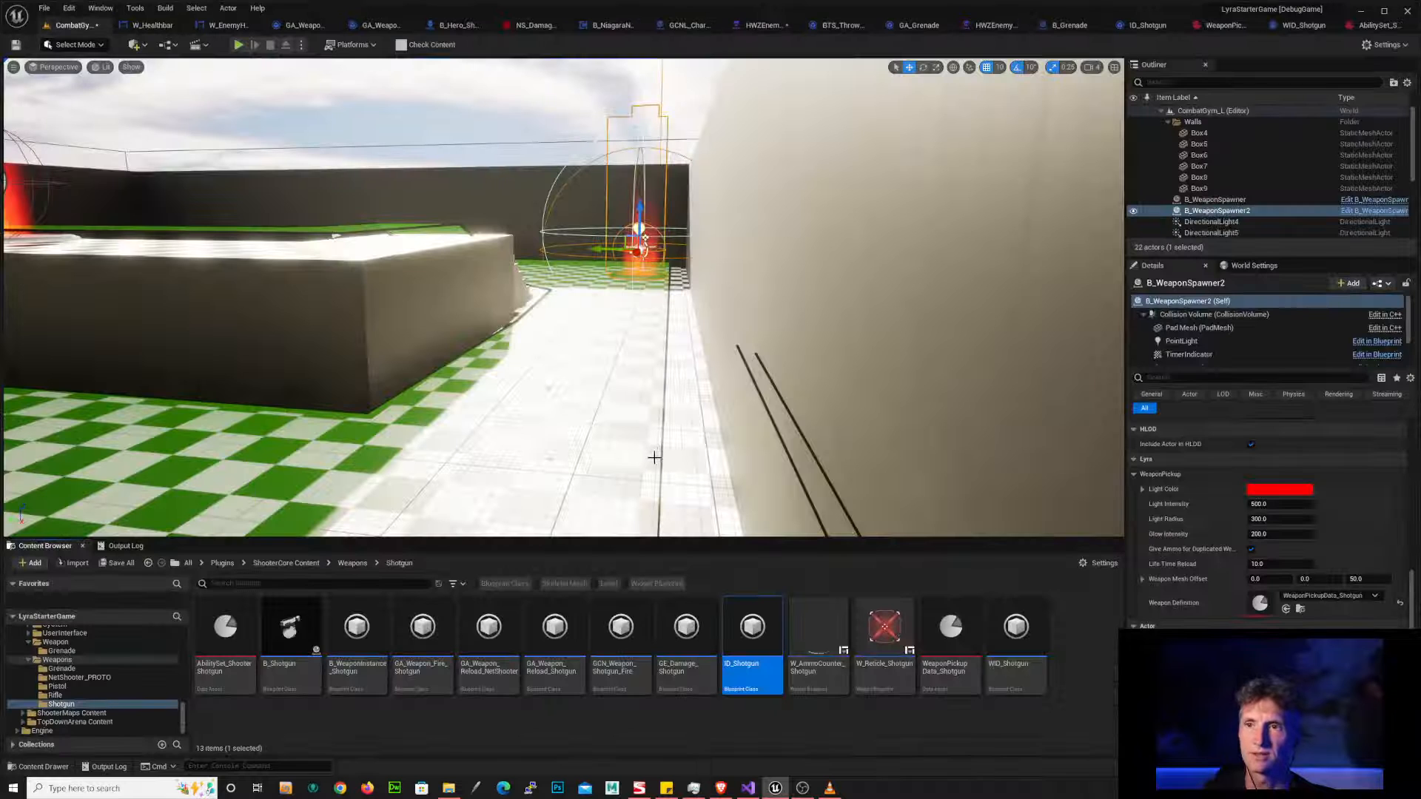
double_click(752, 629)
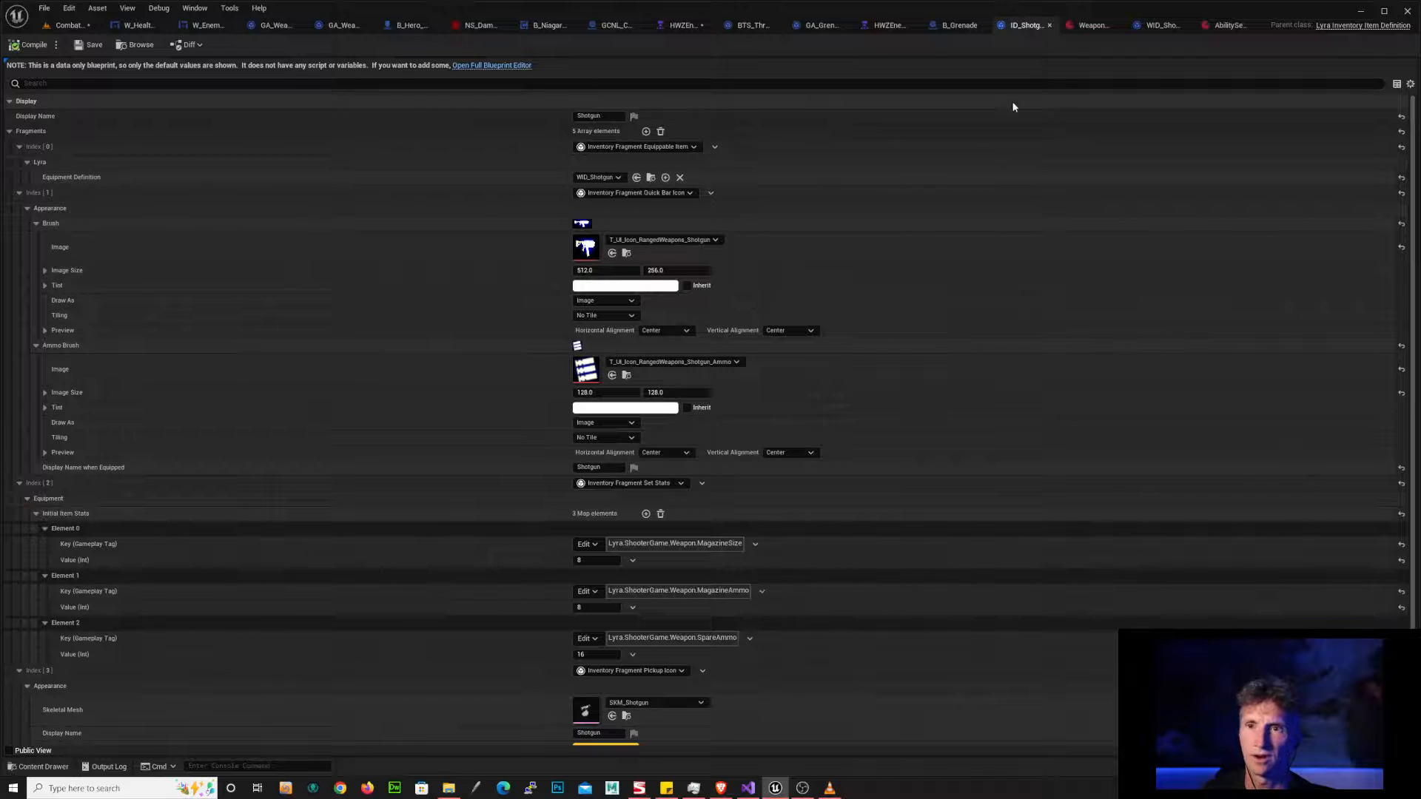
drag(1019, 29, 1161, 22)
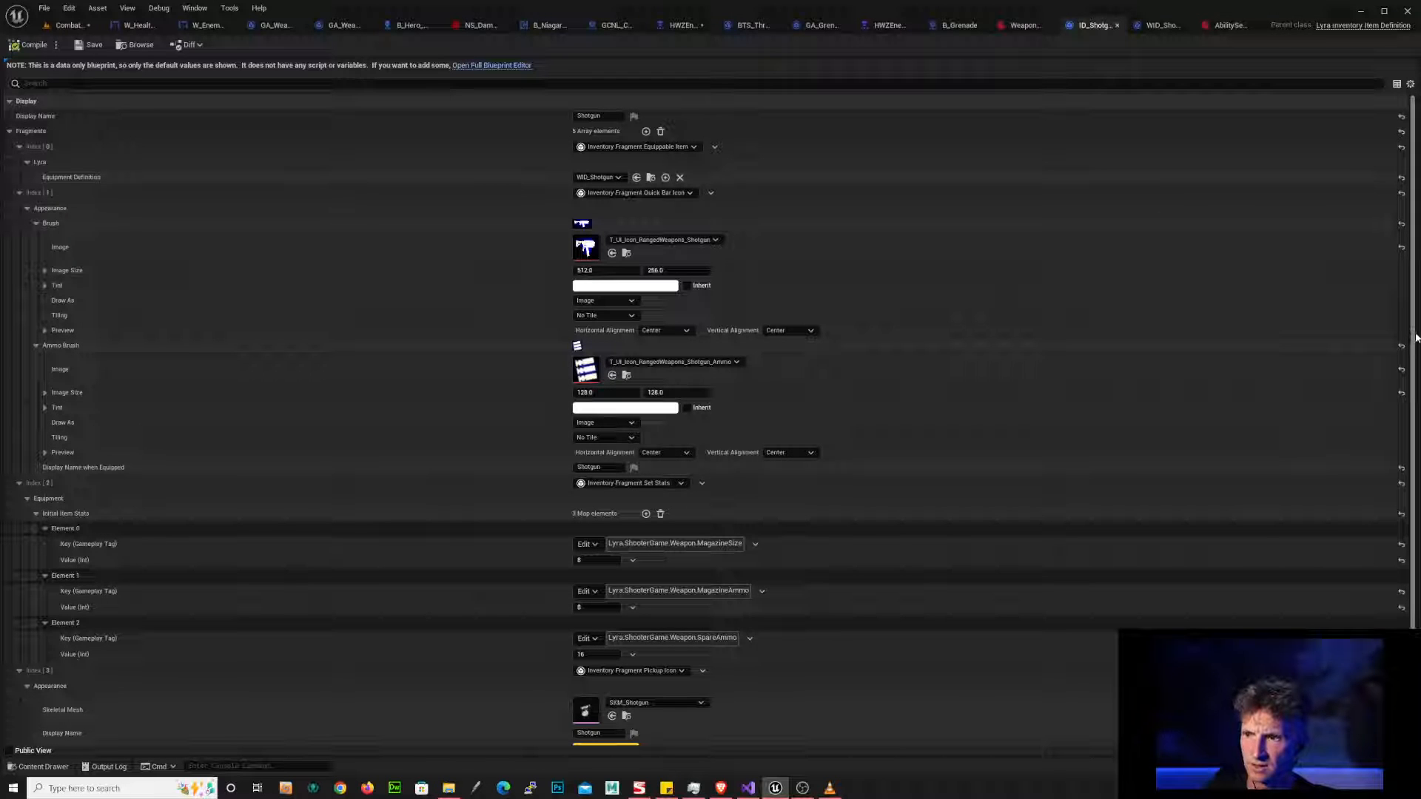
scroll(1221, 414, down, 2)
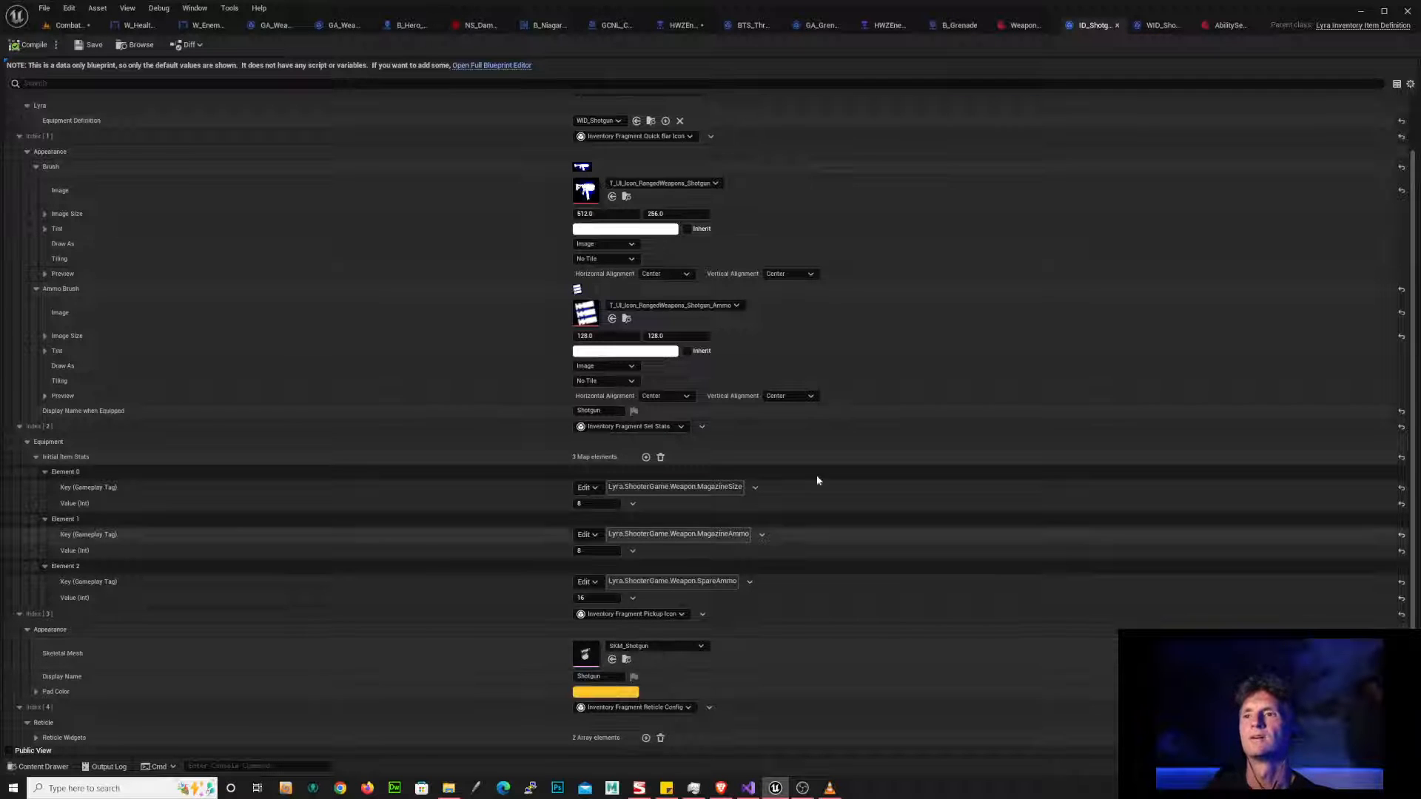
- Open B_Shotgun from WID_Shotgun's actor to spawn, and review its Lyra effect, shell mesh and fake projectile properties
click(1148, 27)
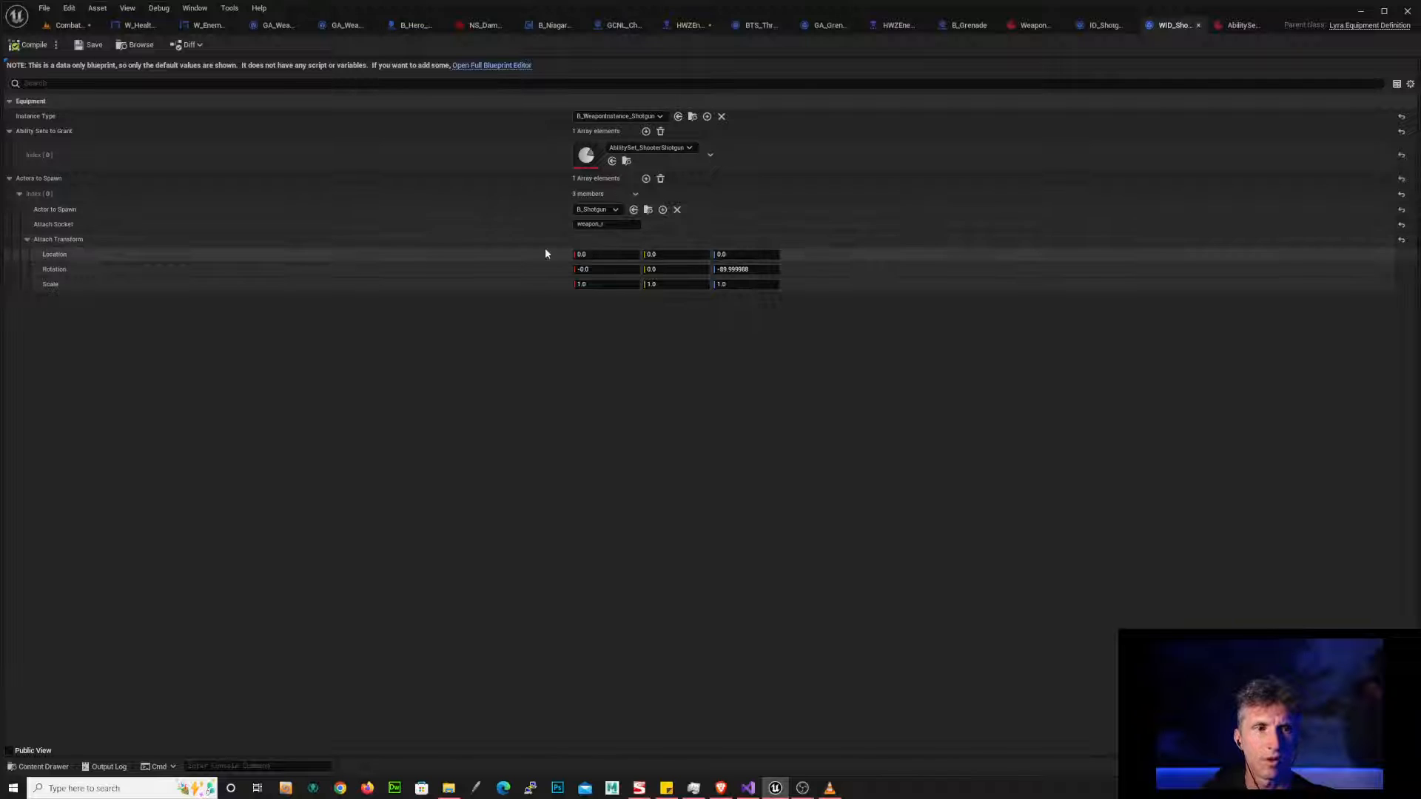
click(647, 210)
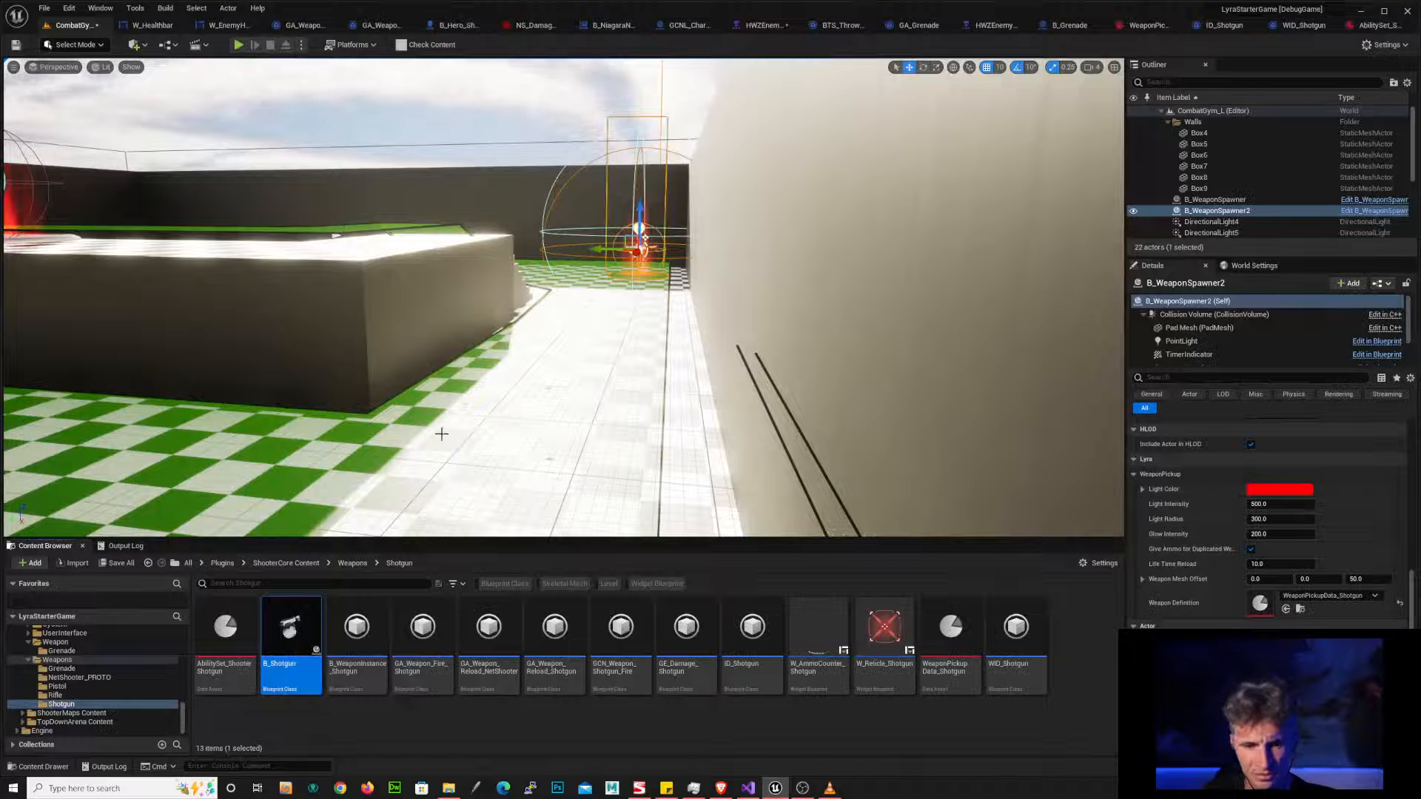
double_click(304, 617)
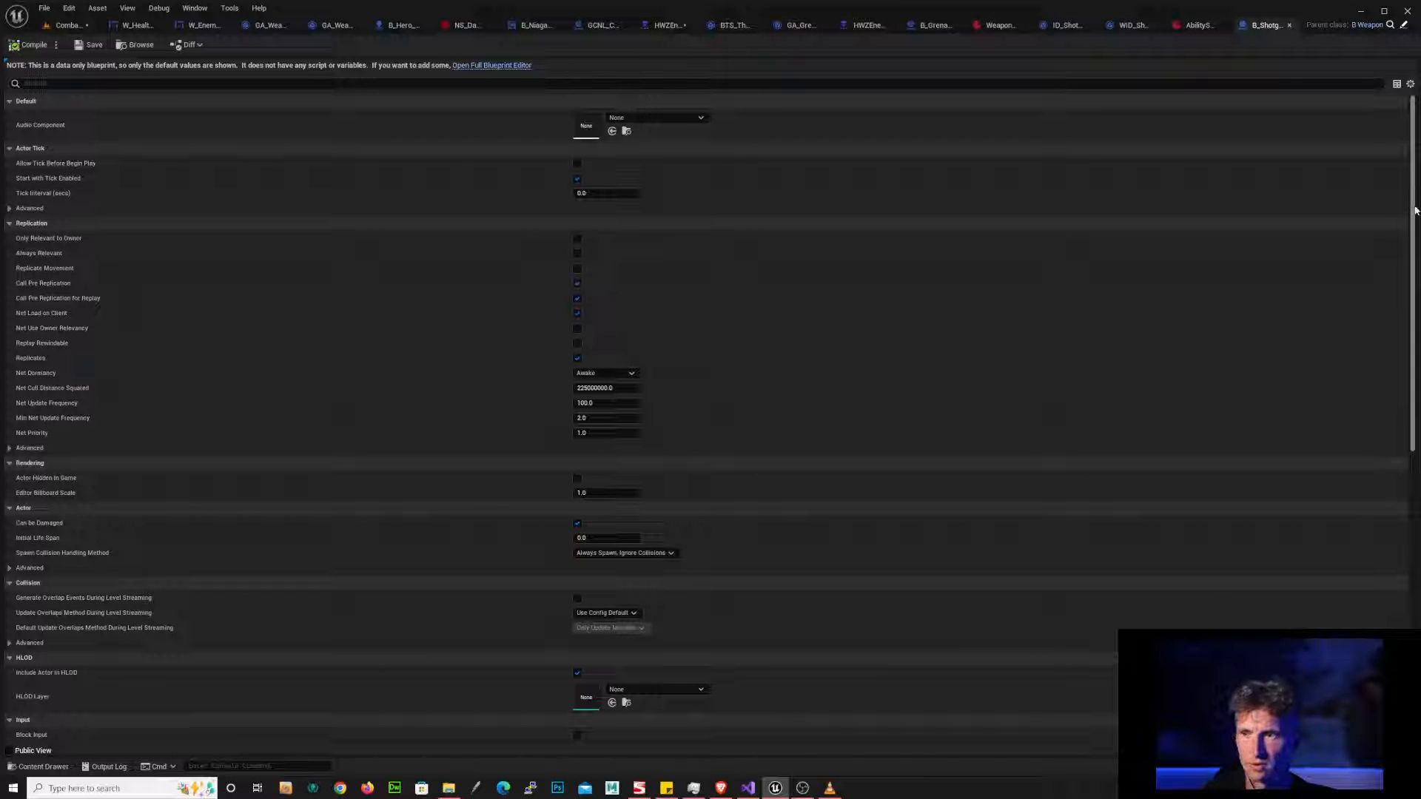
scroll(1414, 205, down, 5)
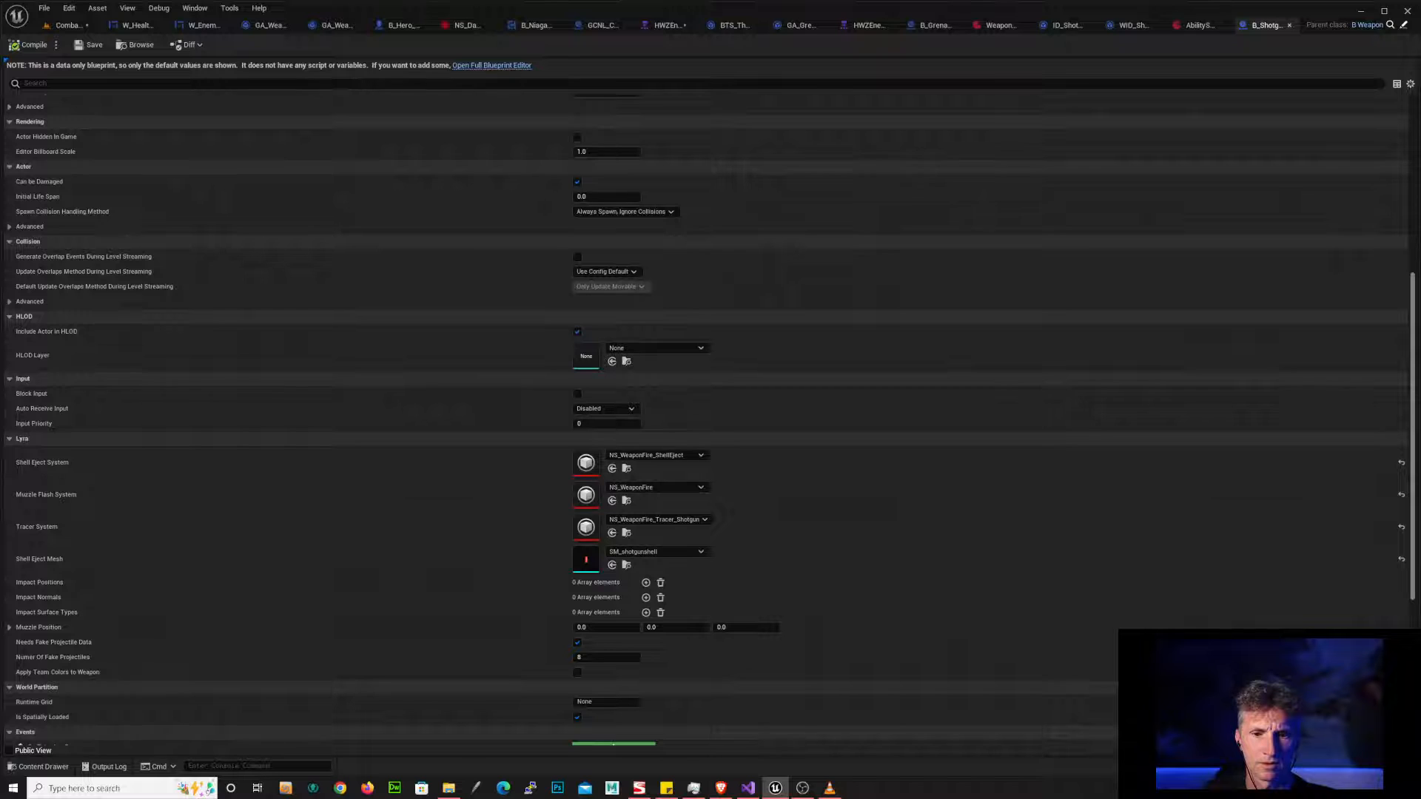
scroll(709, 419, down, 2)
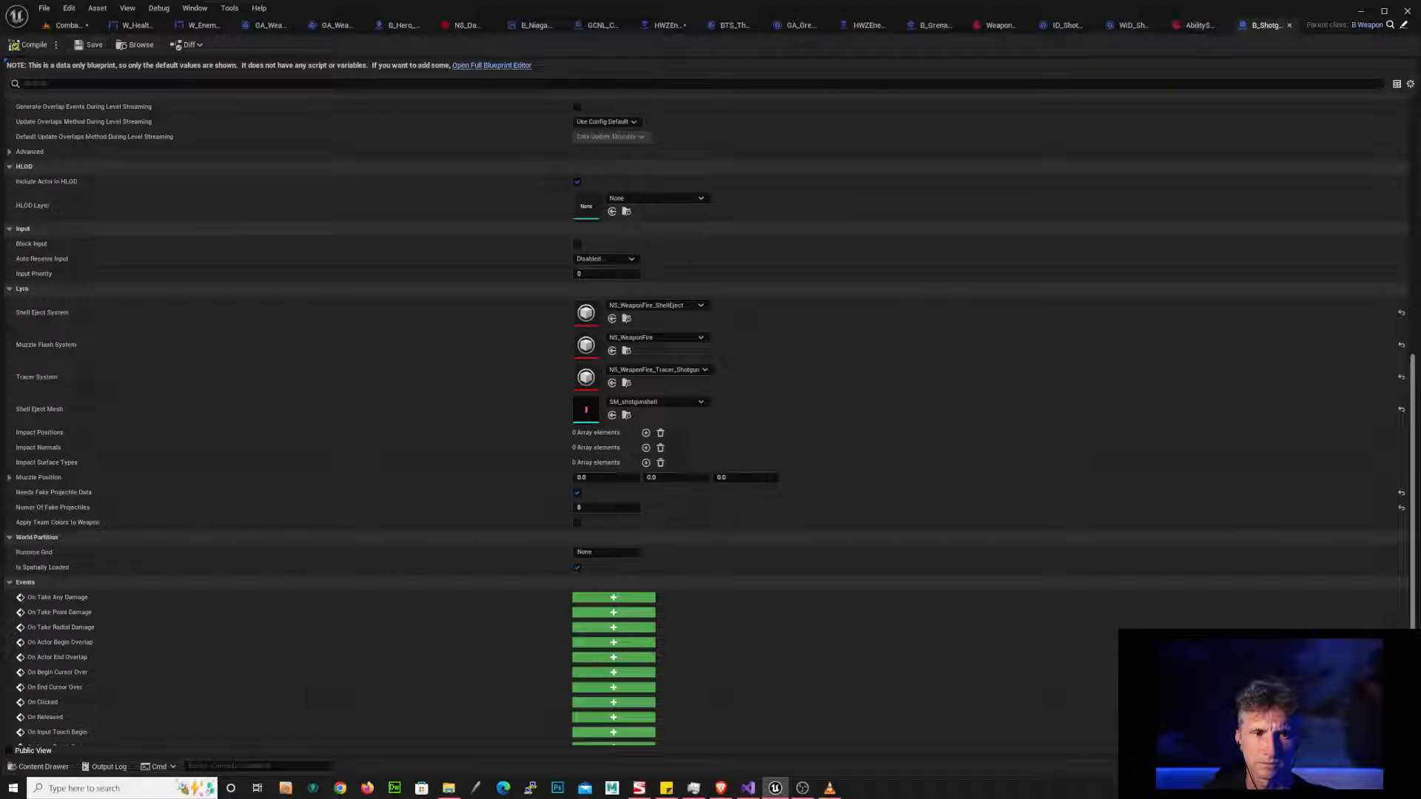
scroll(706, 419, down, 2)
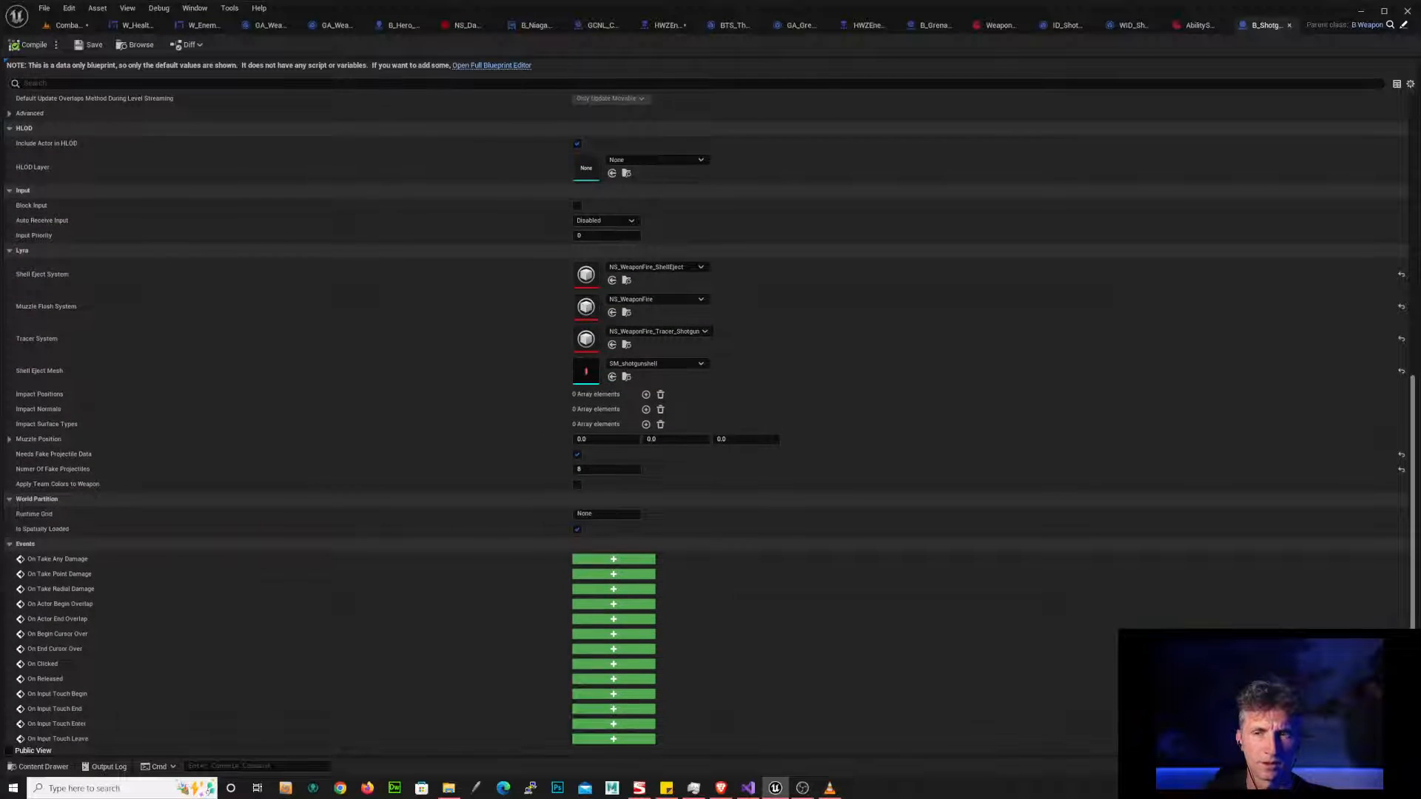
scroll(710, 420, up, 2)
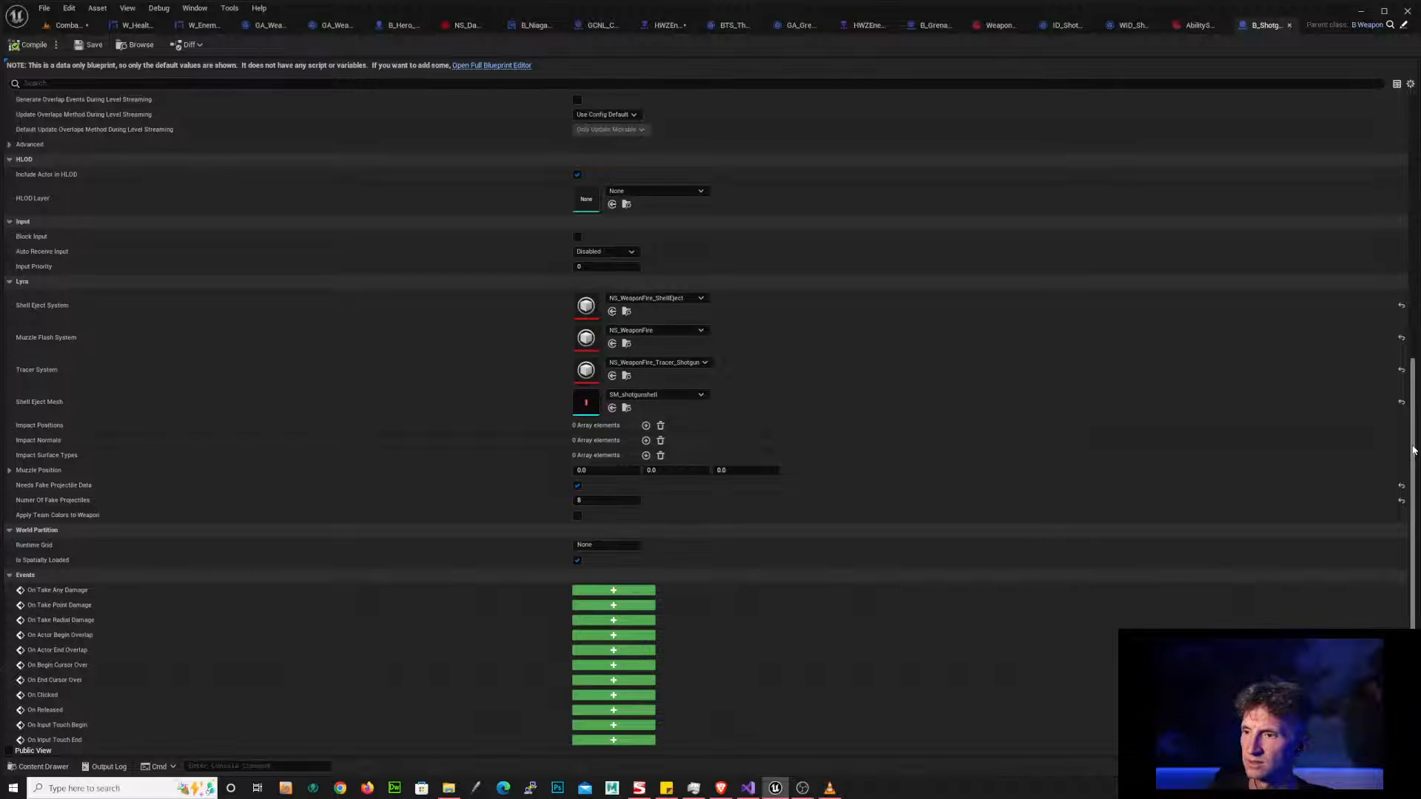
mouse_move(1413, 450)
mouse_down()
mouse_move(1414, 500)
mouse_move(1414, 467)
mouse_up()
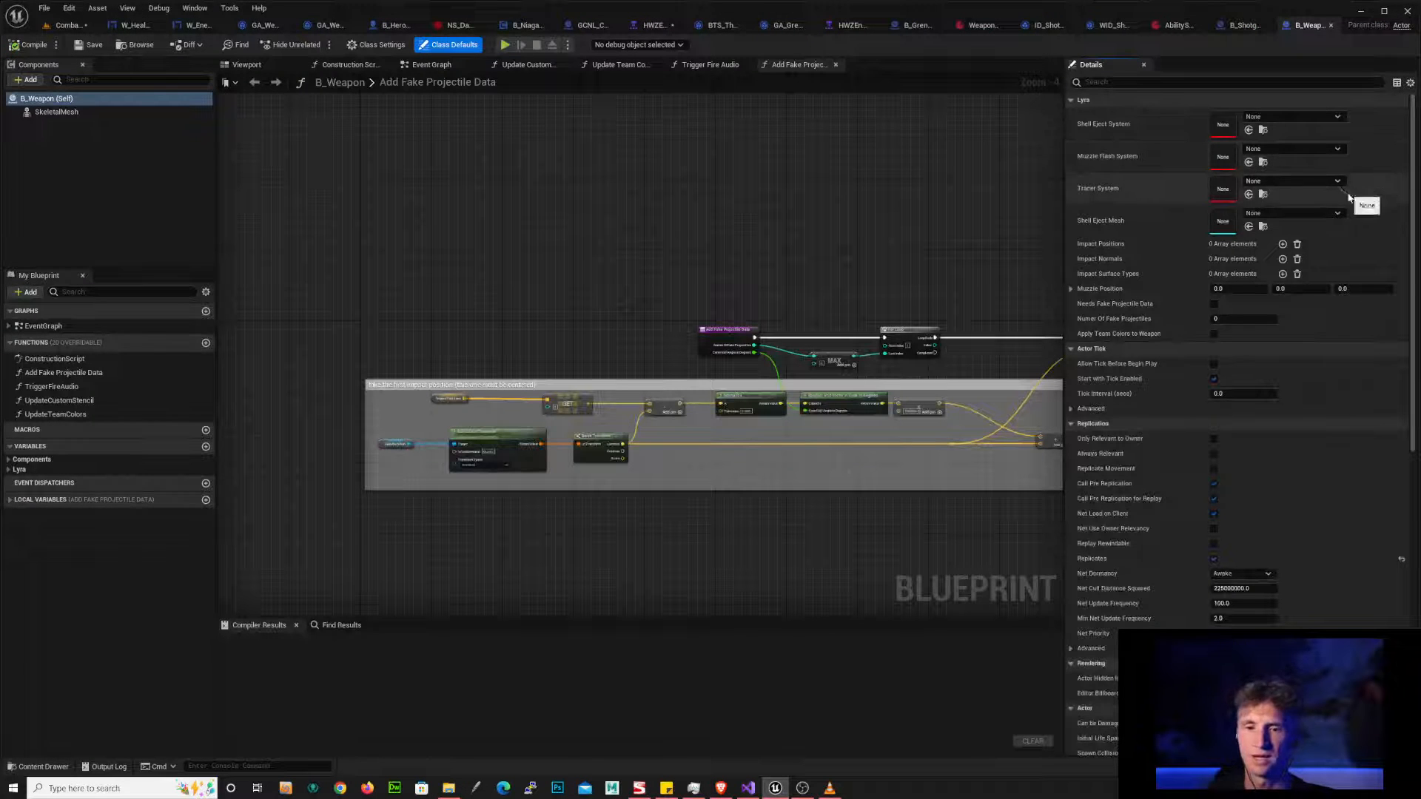
- Show B_Weapon's Event Graph and examine the BeginPlay chain, the team-change section and the Fire event
click(362, 65)
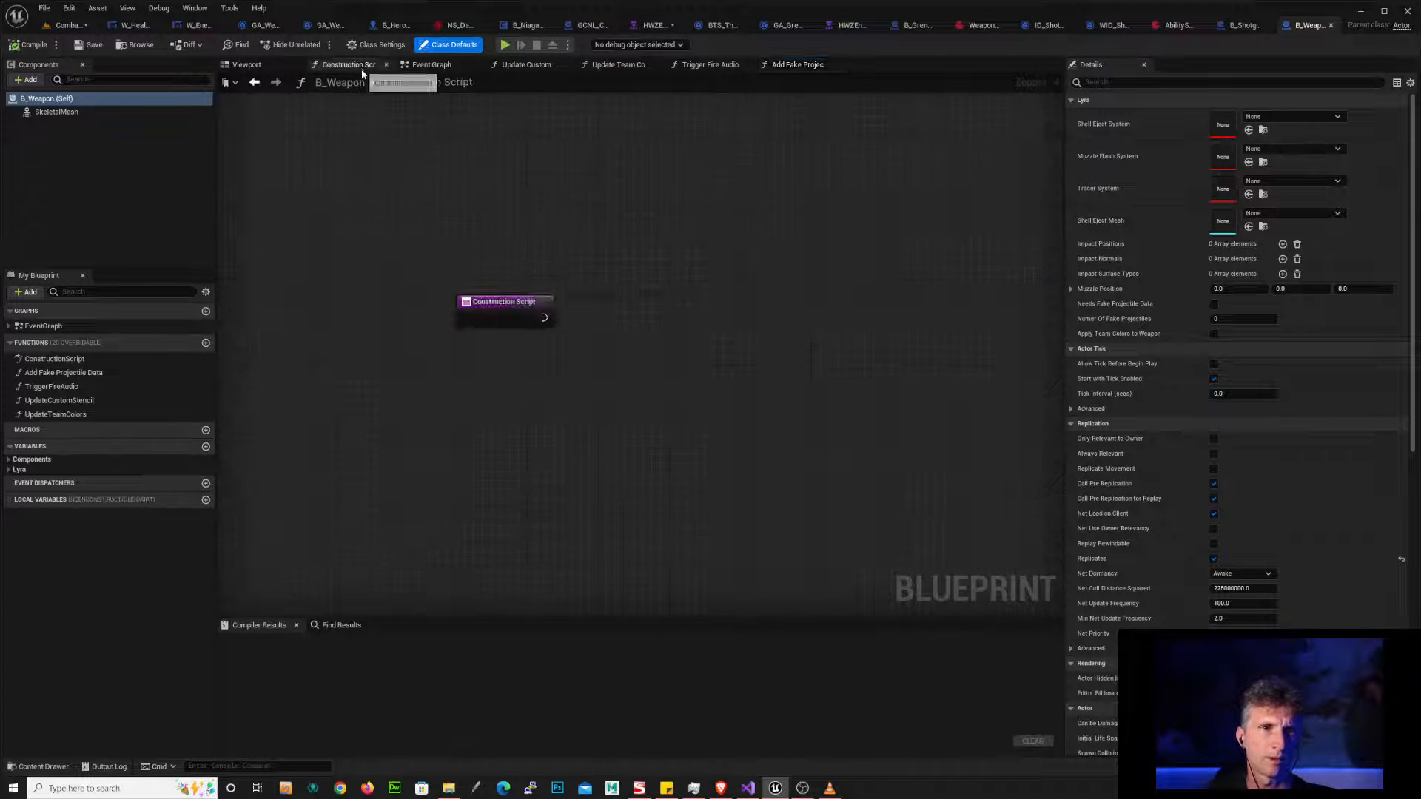
click(435, 66)
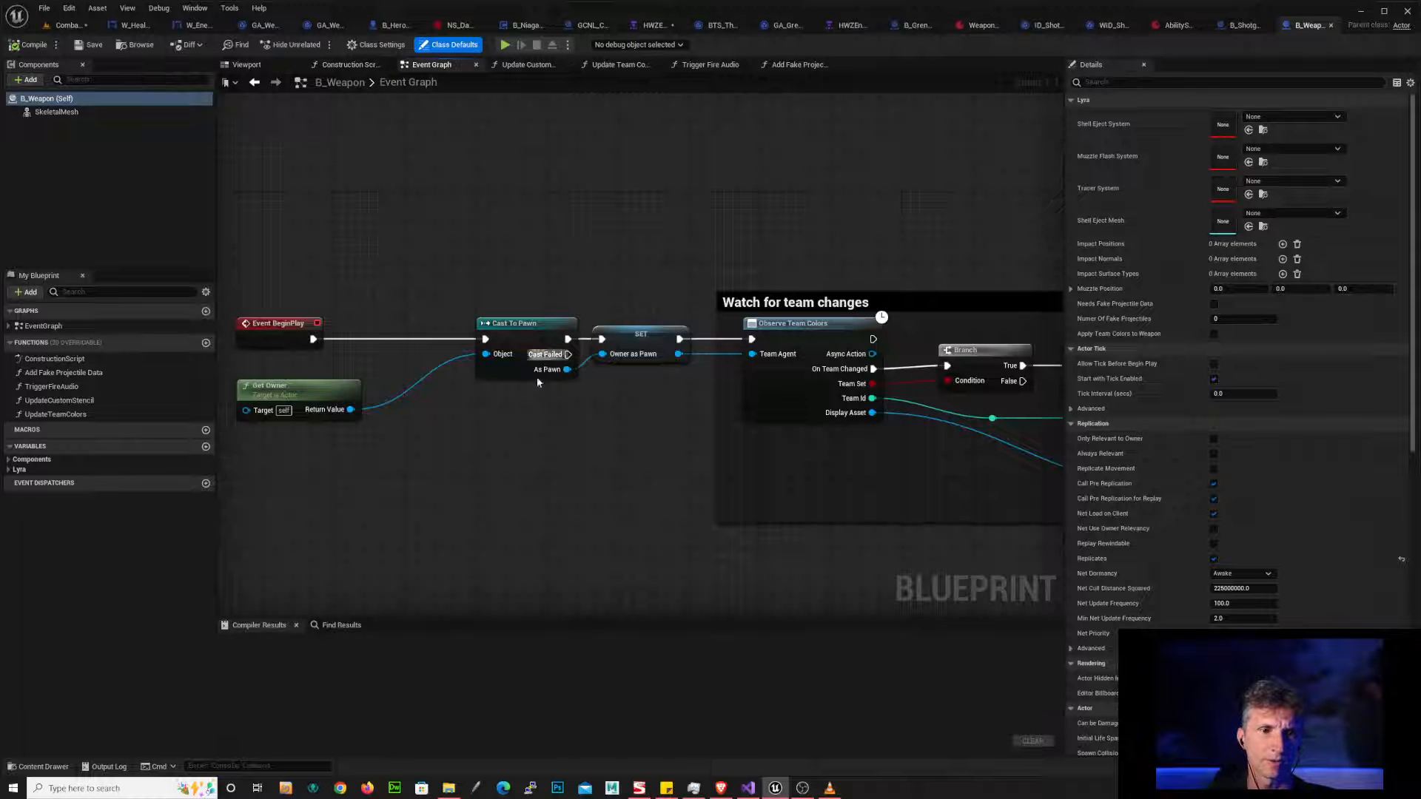
right_drag(707, 480, 472, 402)
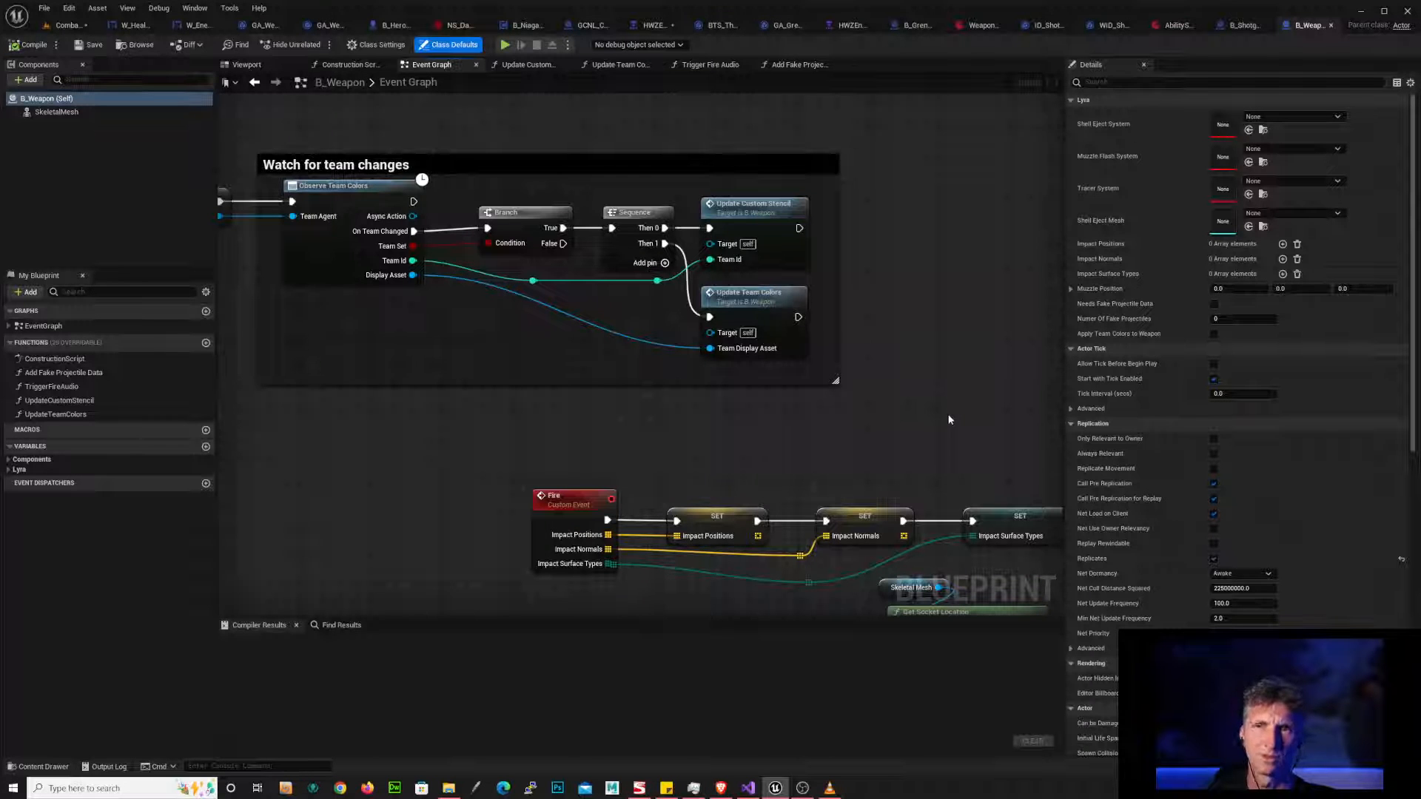
right_drag(942, 427, 970, 157)
scroll(832, 396, down, 2)
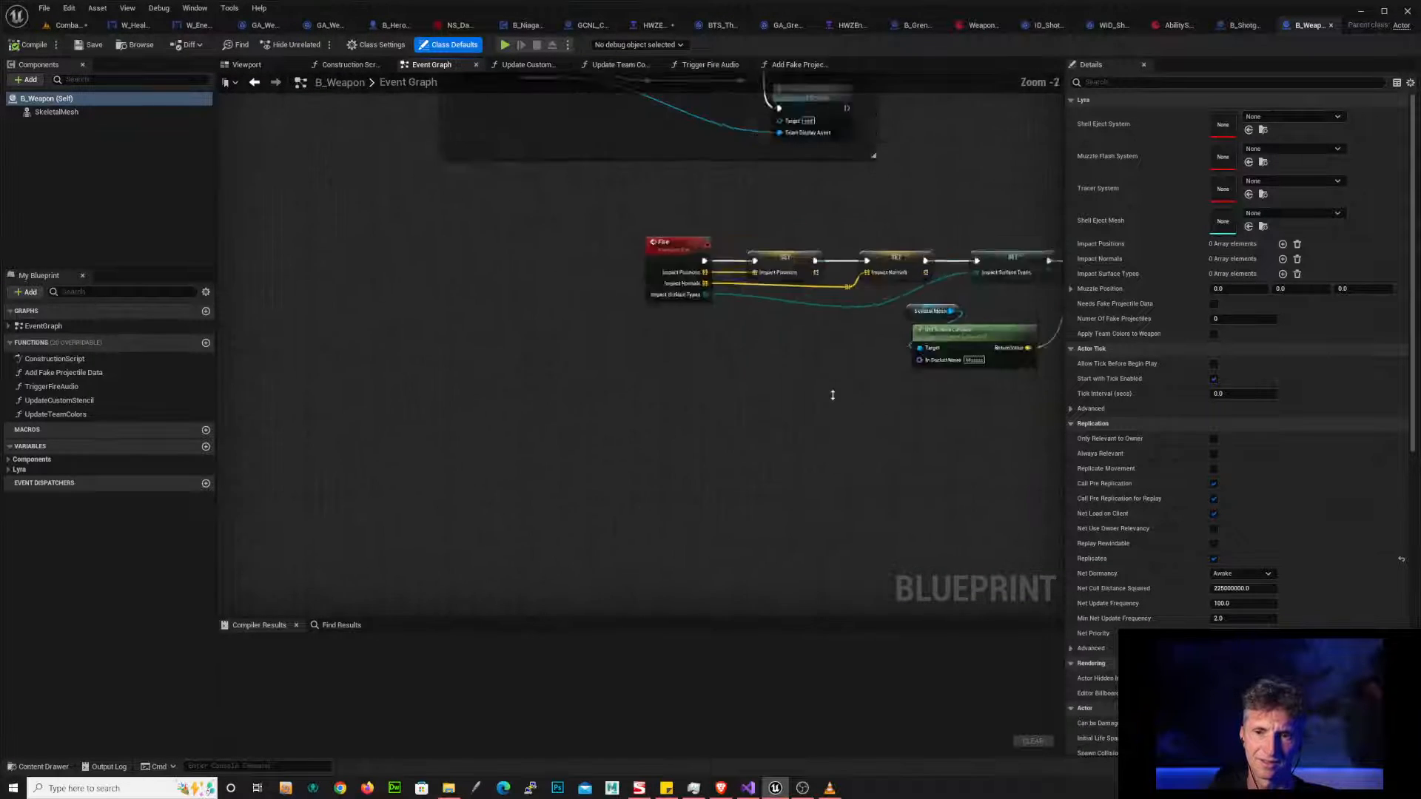
- Follow the Fire event through the fake projectile section to the sequence branches that spawn the weapon fire and impact actors
scroll(833, 395, down, 2)
right_drag(863, 412, 423, 486)
right_drag(918, 441, 586, 428)
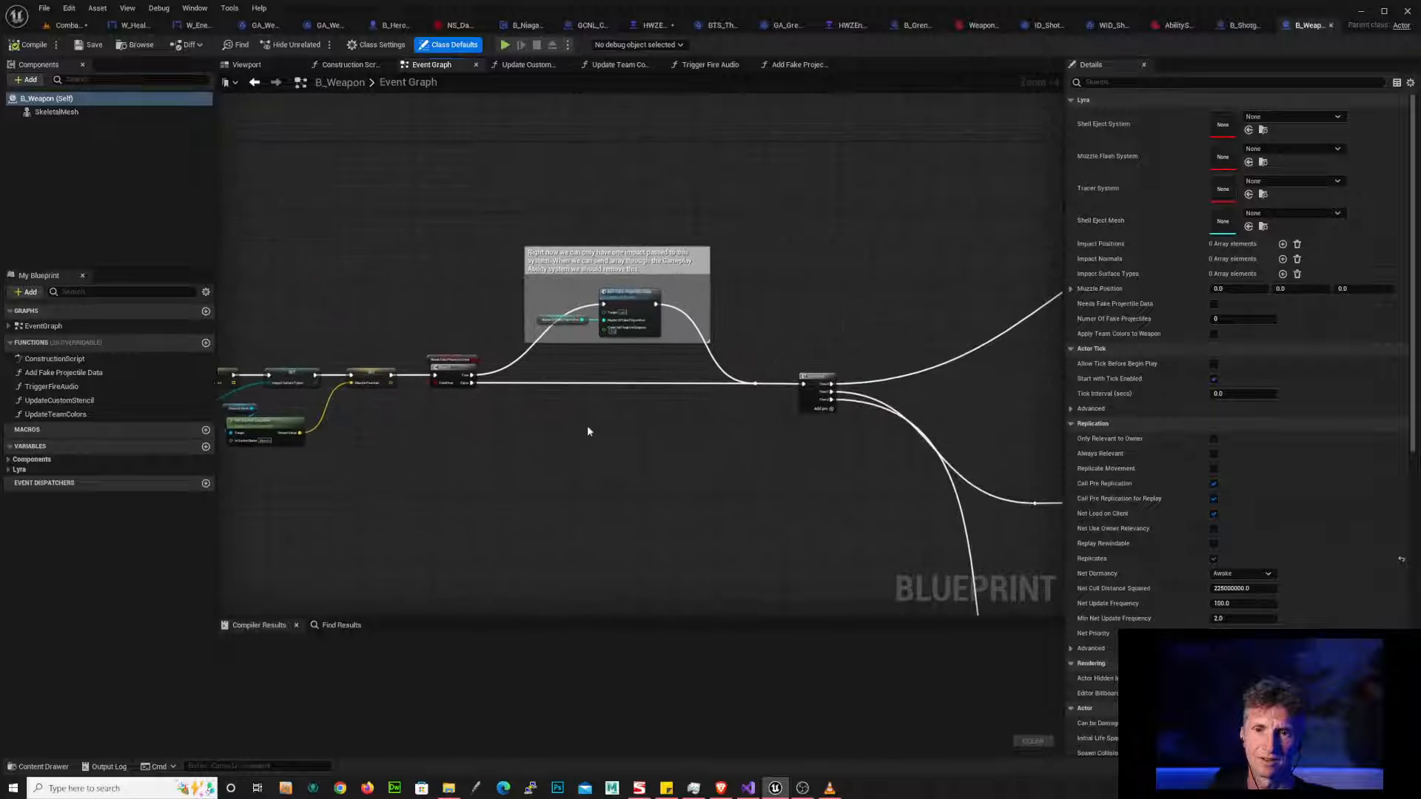
right_drag(847, 469, 585, 347)
right_drag(912, 241, 755, 276)
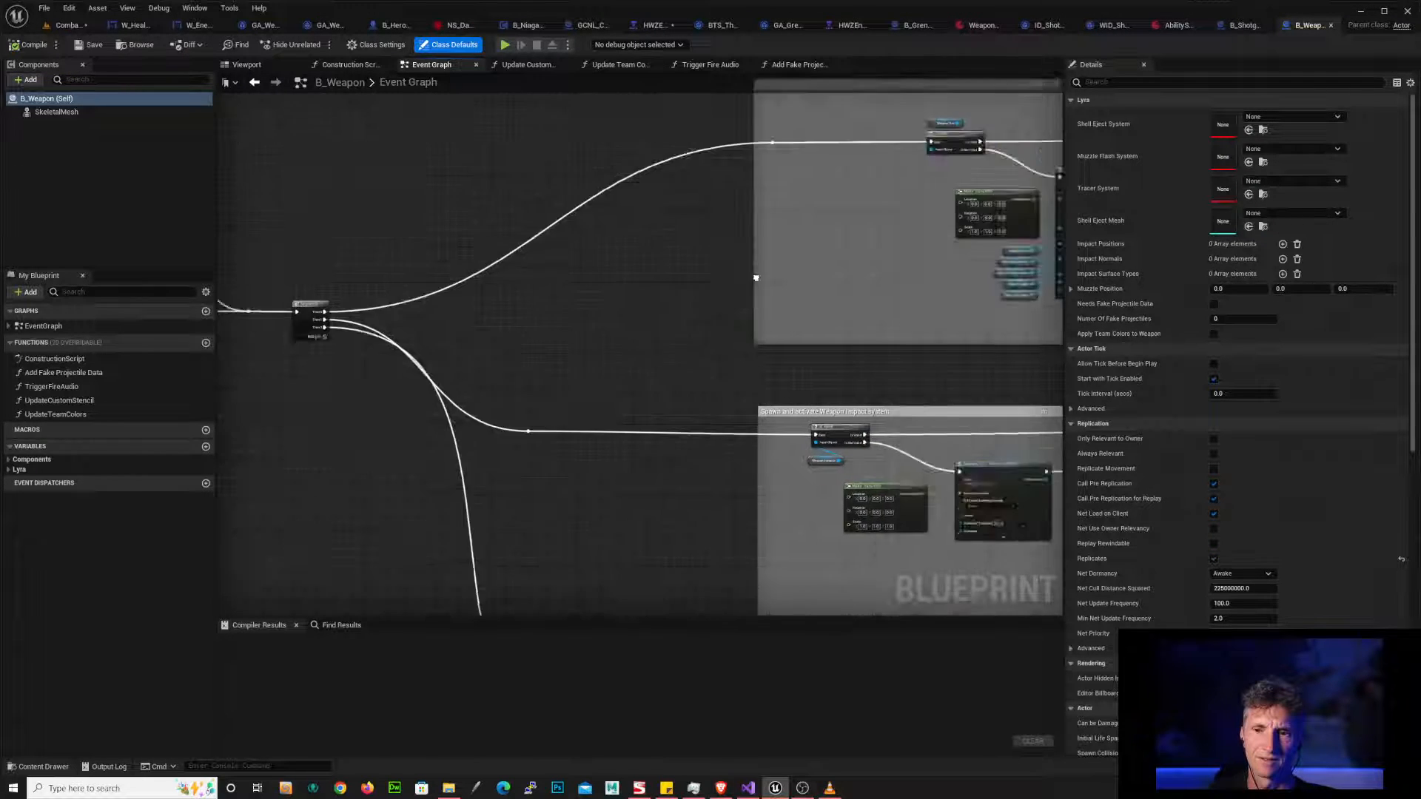
right_drag(885, 267, 410, 425)
right_drag(319, 425, 614, 441)
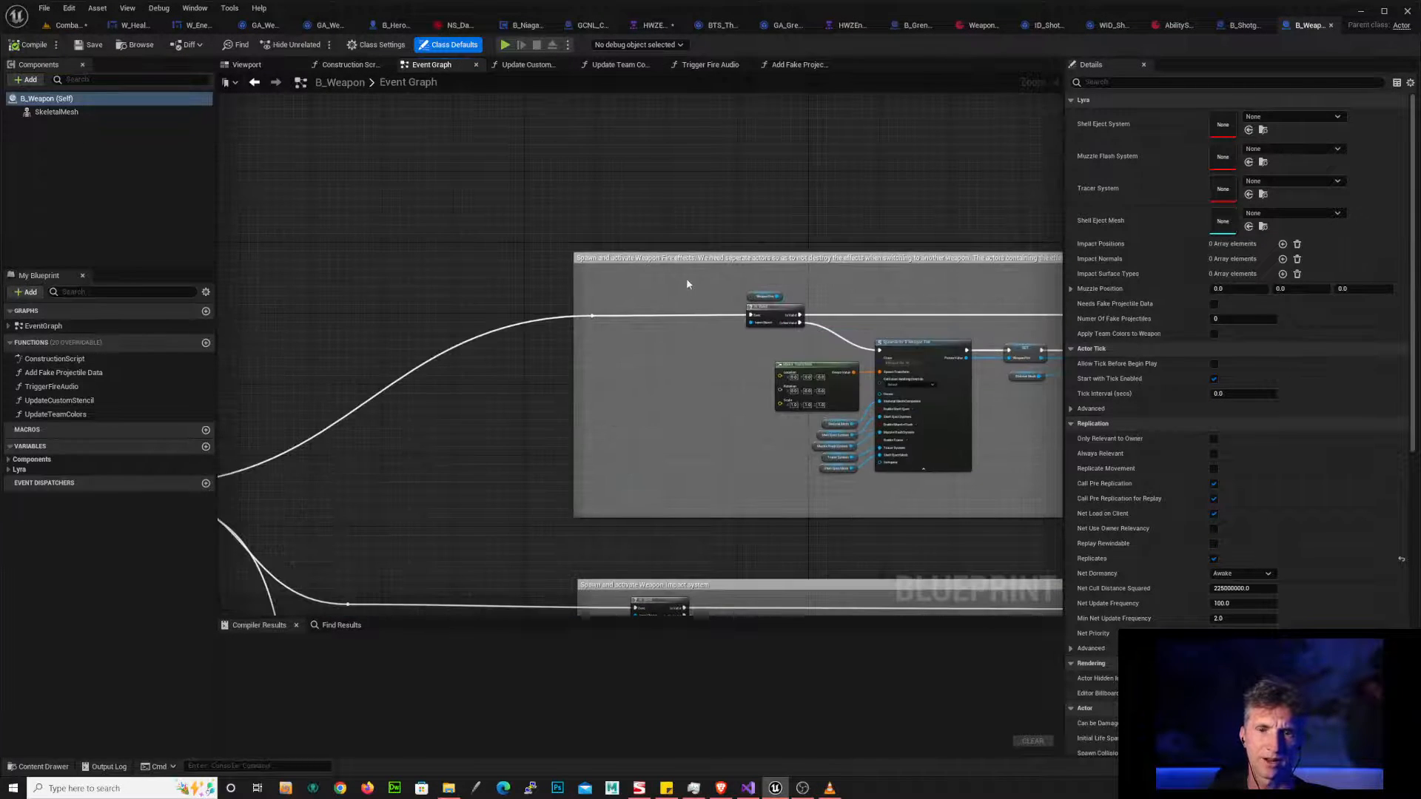
right_drag(689, 405, 712, 256)
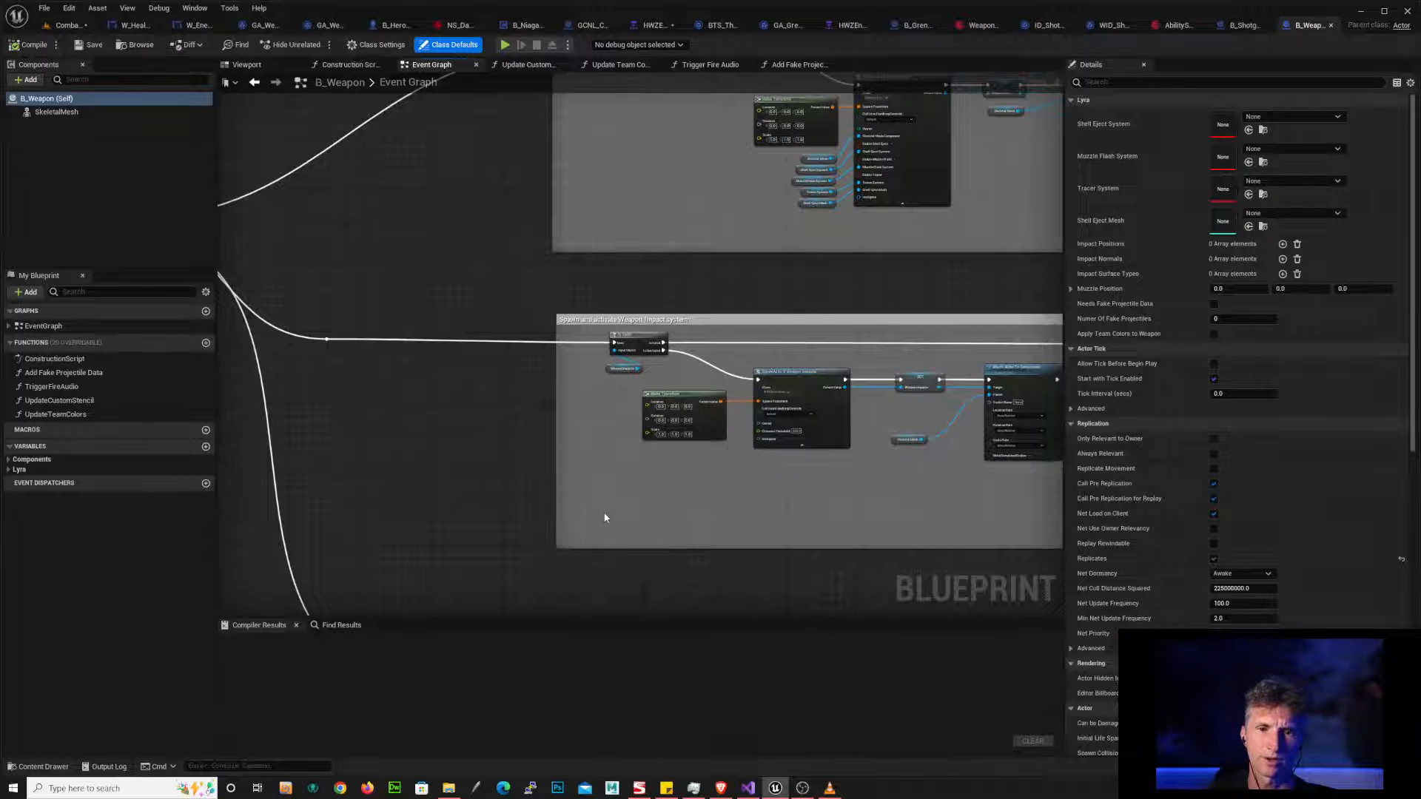
right_drag(604, 518, 759, 176)
right_drag(632, 152, 656, 536)
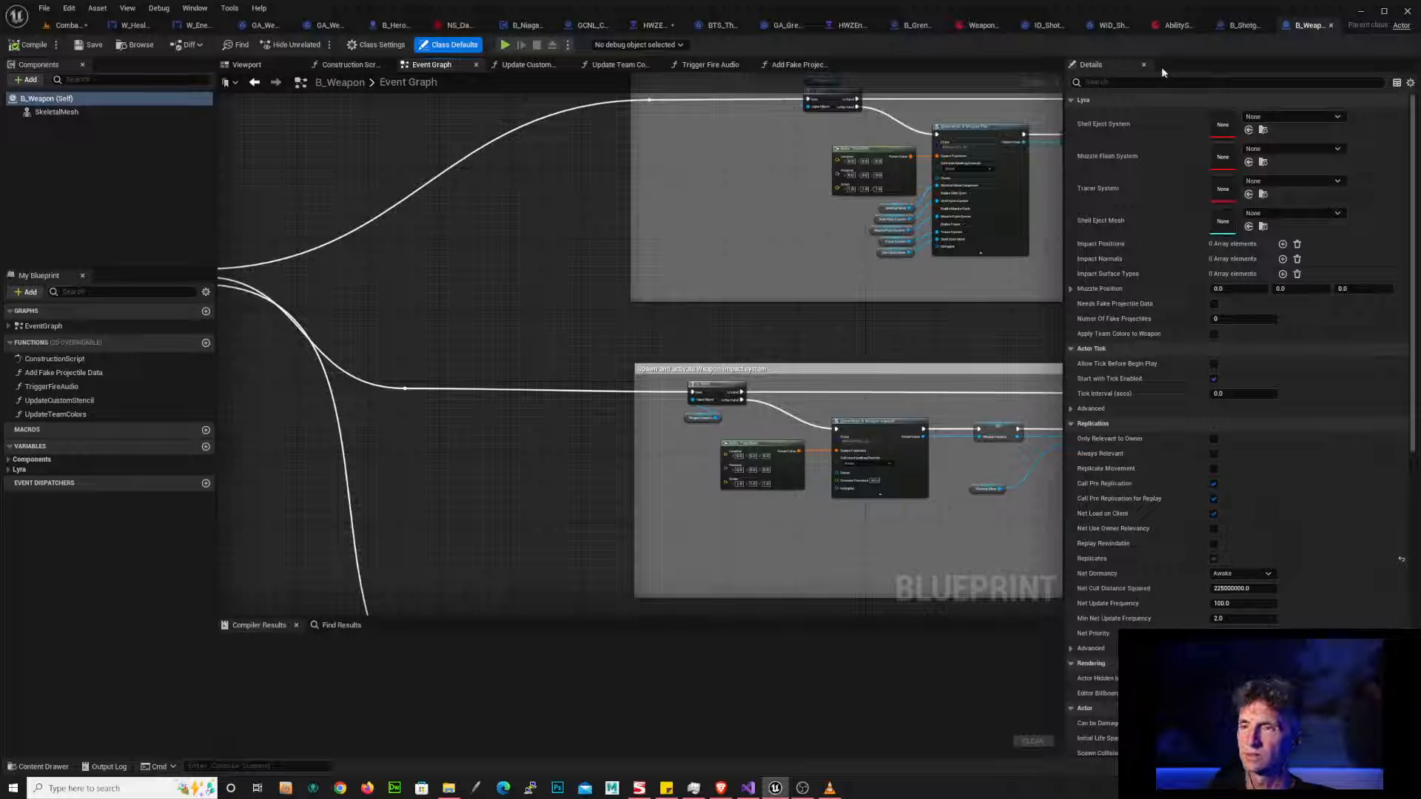
- Return to the B_Shotgun blueprint and look over its default properties from the Lyra section back to the beginning
click(1244, 26)
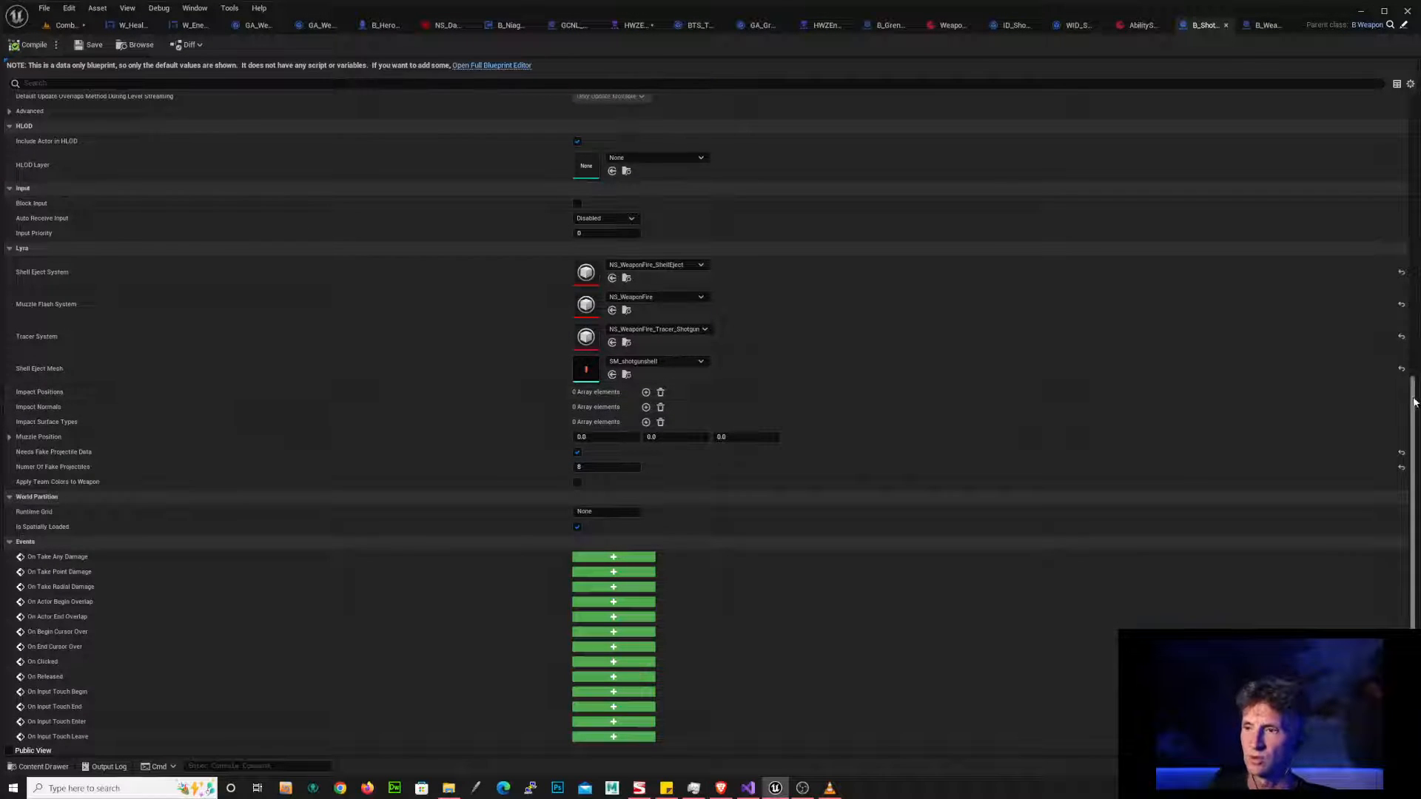
scroll(1410, 393, up, 5)
scroll(1410, 392, up, 10)
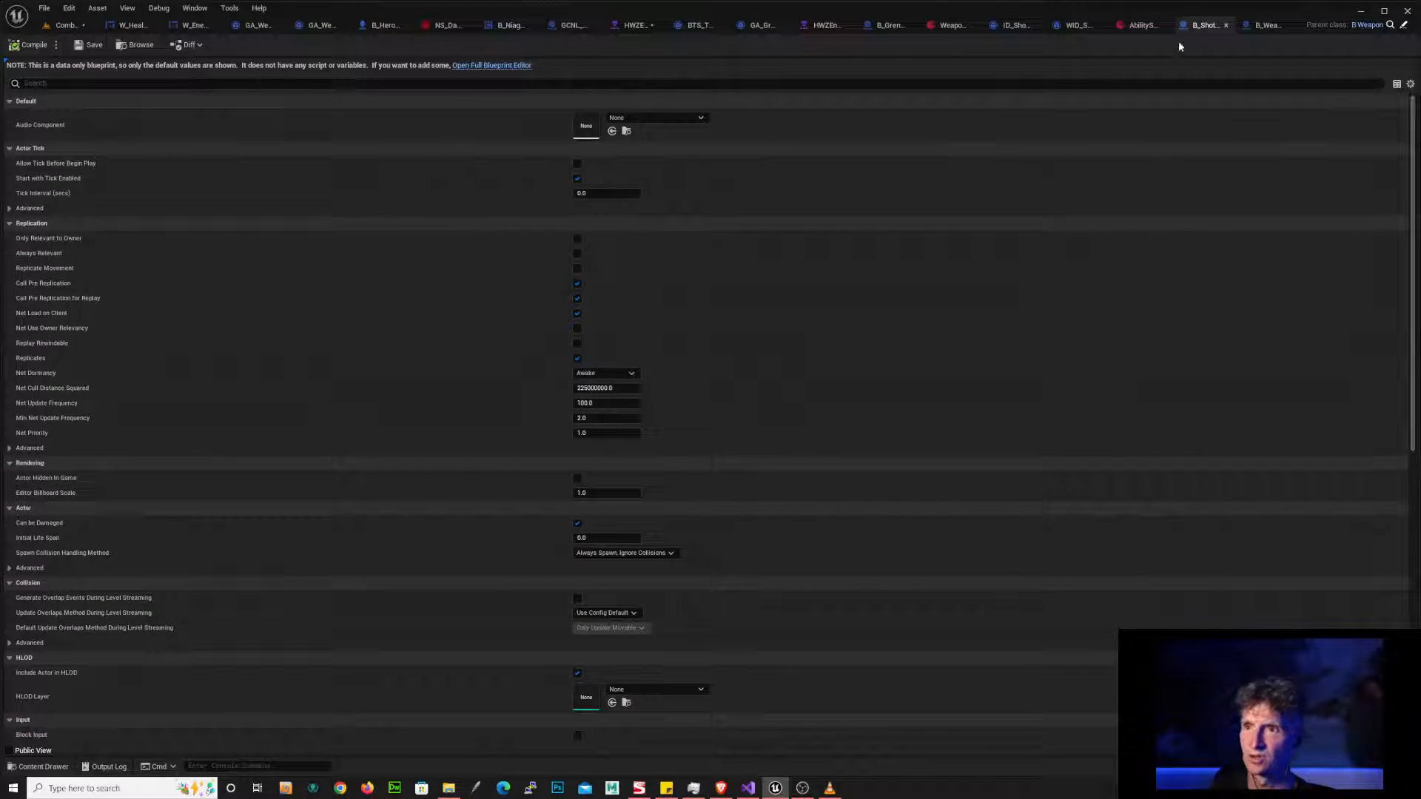
- Reorder the open assets so the shotgun ability set comes directly before WID_Shotgun, and display the ability set
click(1137, 27)
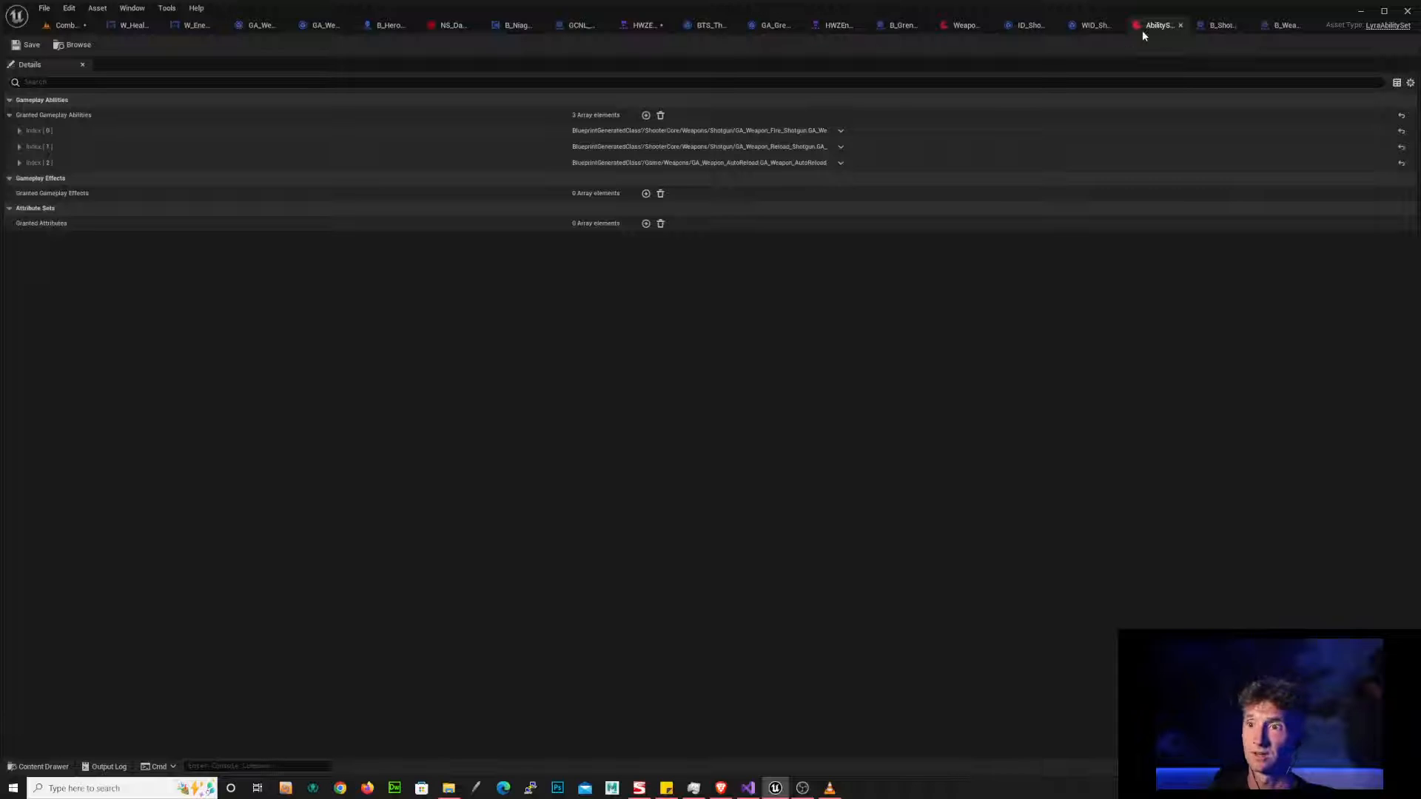
click(1094, 26)
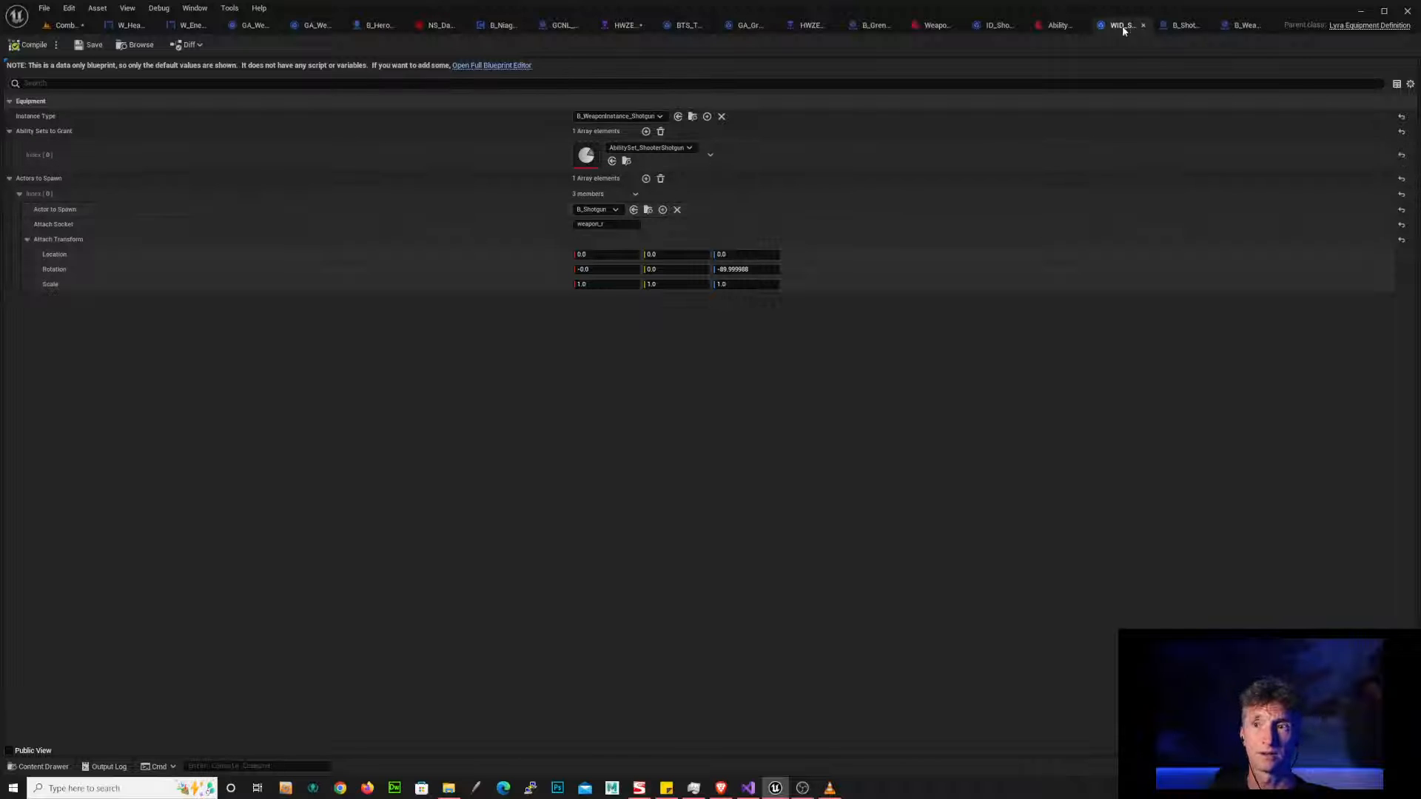
click(1050, 27)
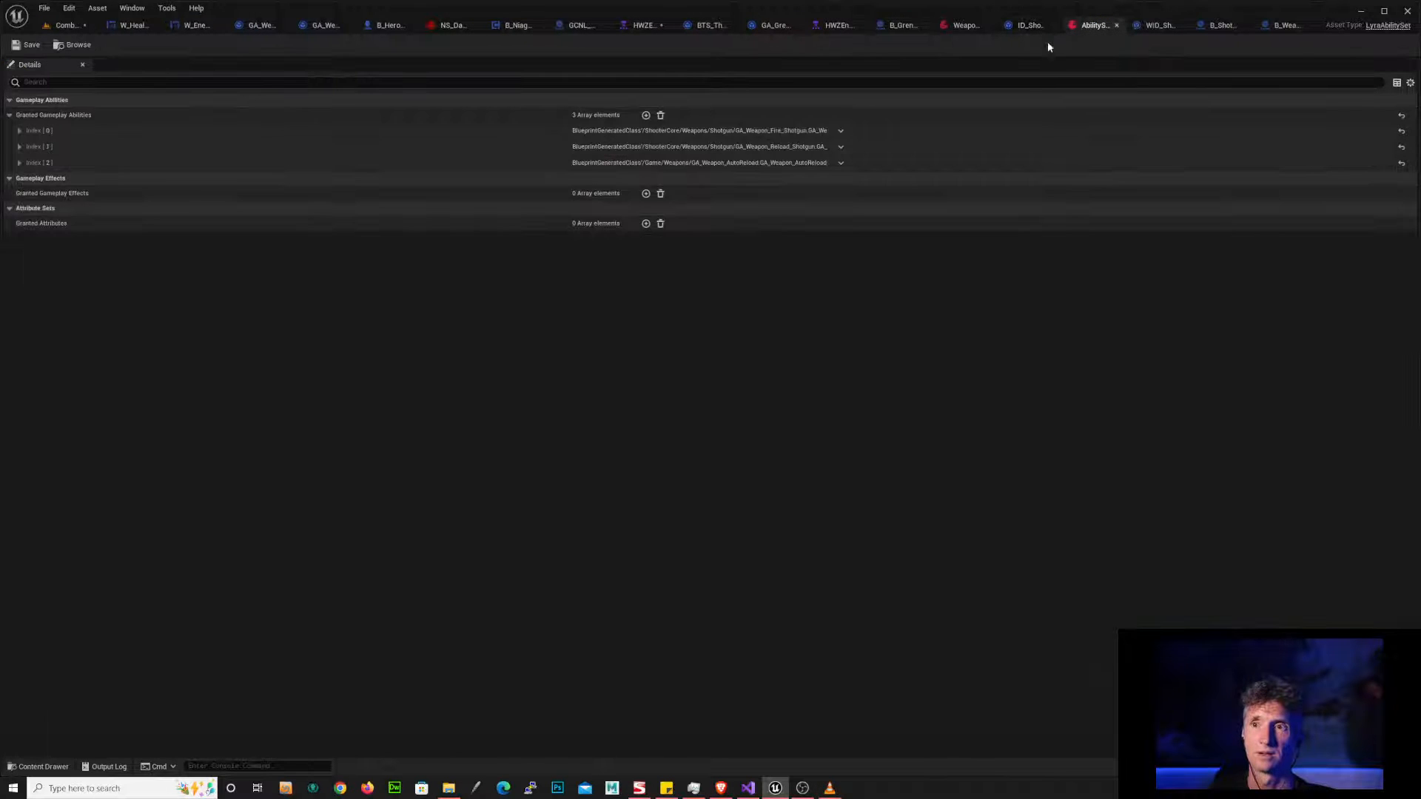
- Review the inventory fragments and initial item stats of ID_Shotgun again
click(1009, 26)
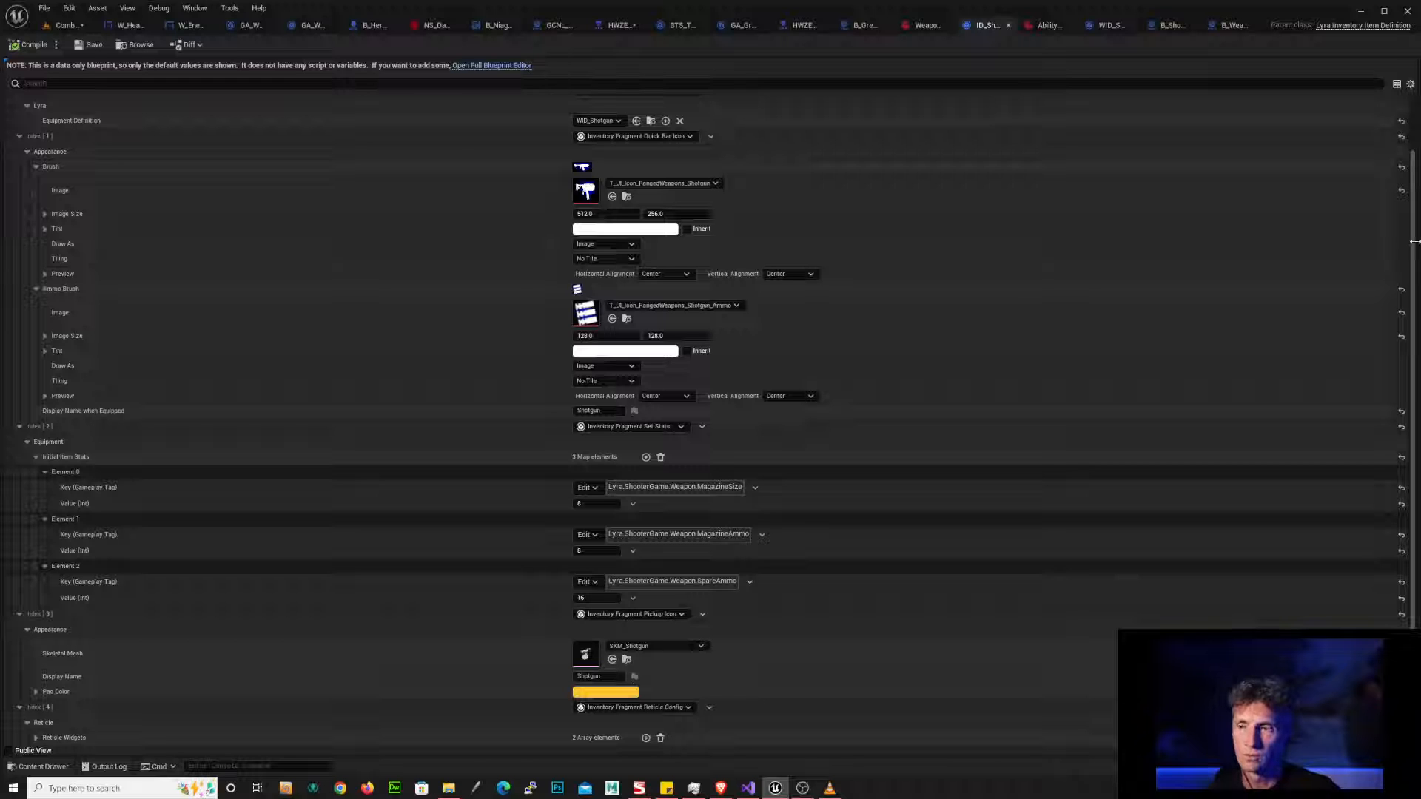
scroll(1413, 242, up, 1)
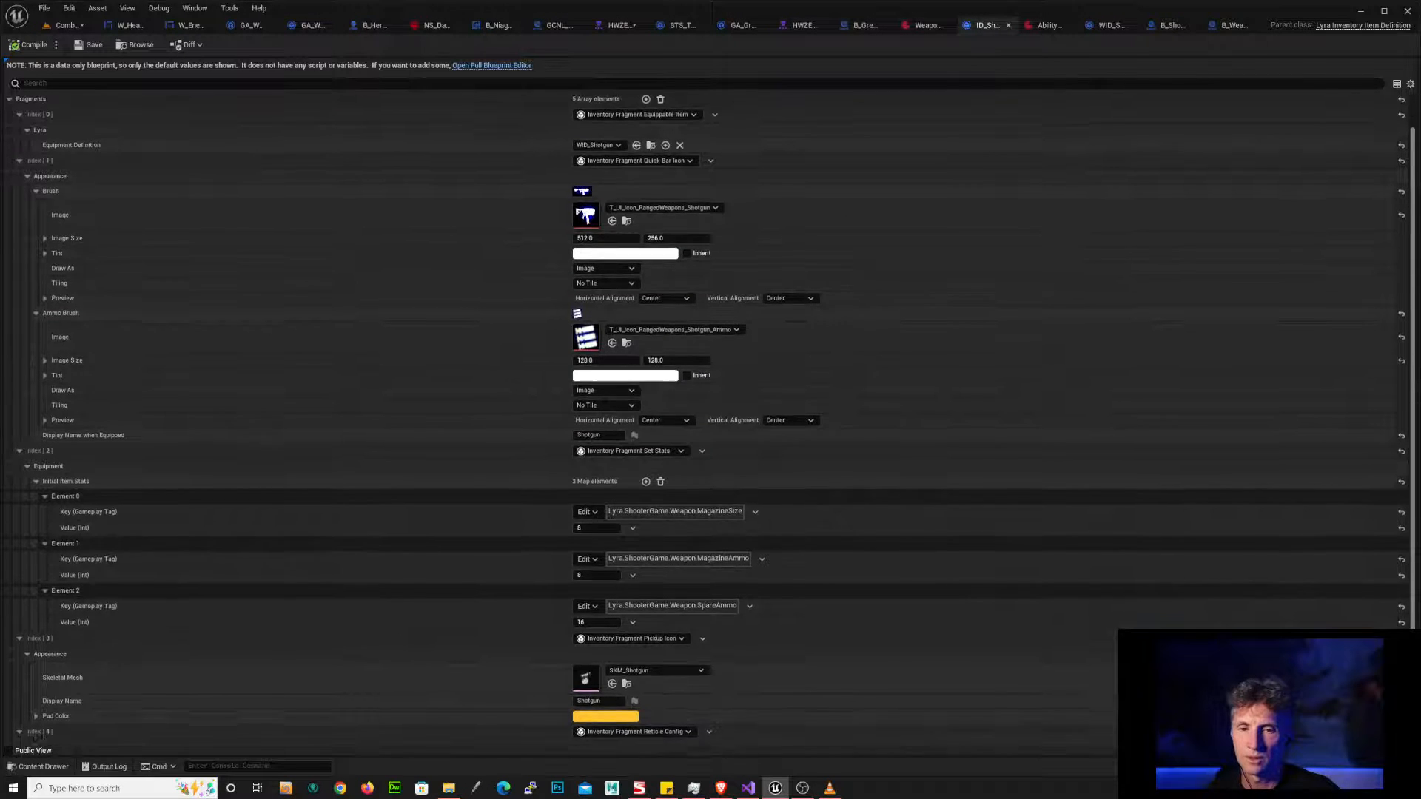
scroll(711, 419, down, 1)
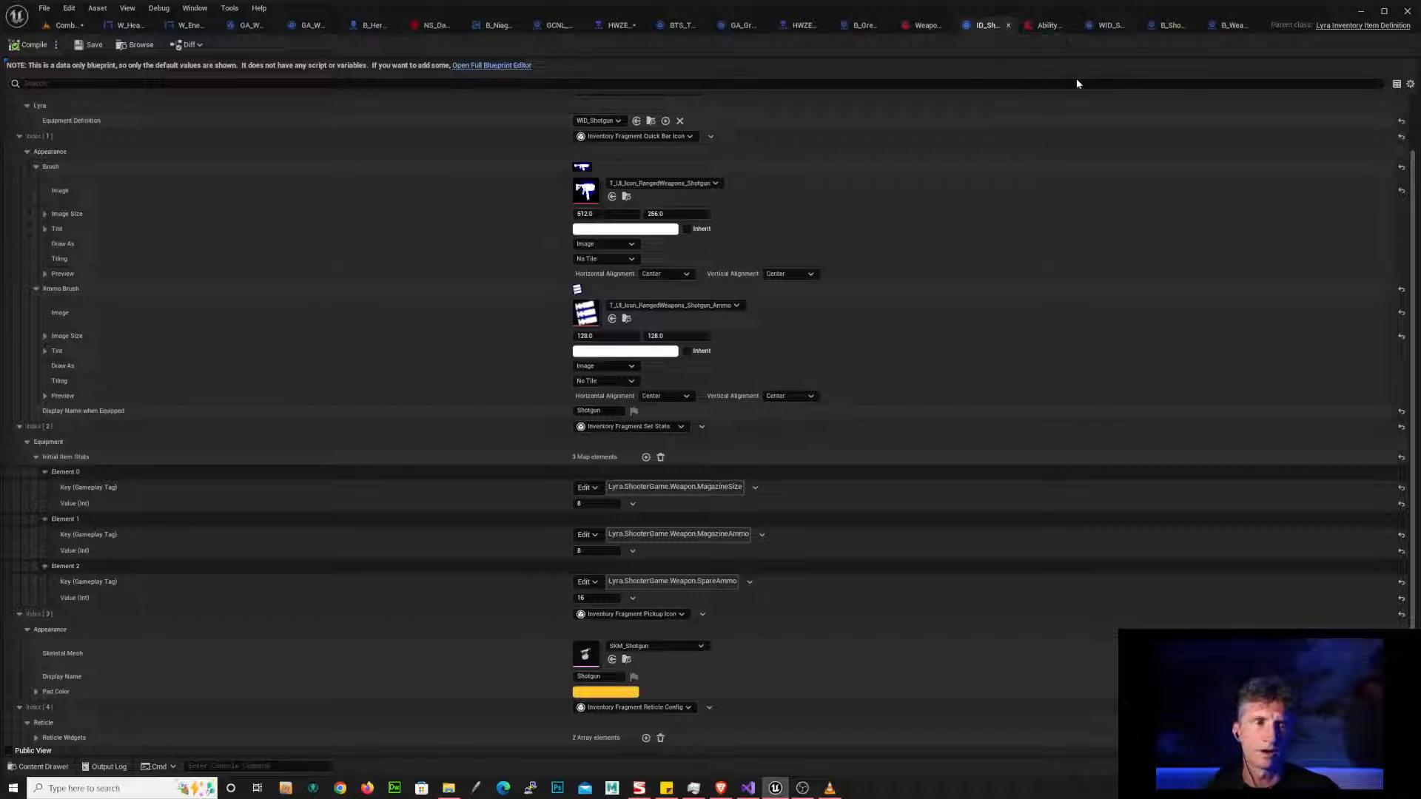
- Locate ID_Shotgun among the project assets, examine its referencers and dependencies in the Reference Viewer, and close the viewer
click(136, 44)
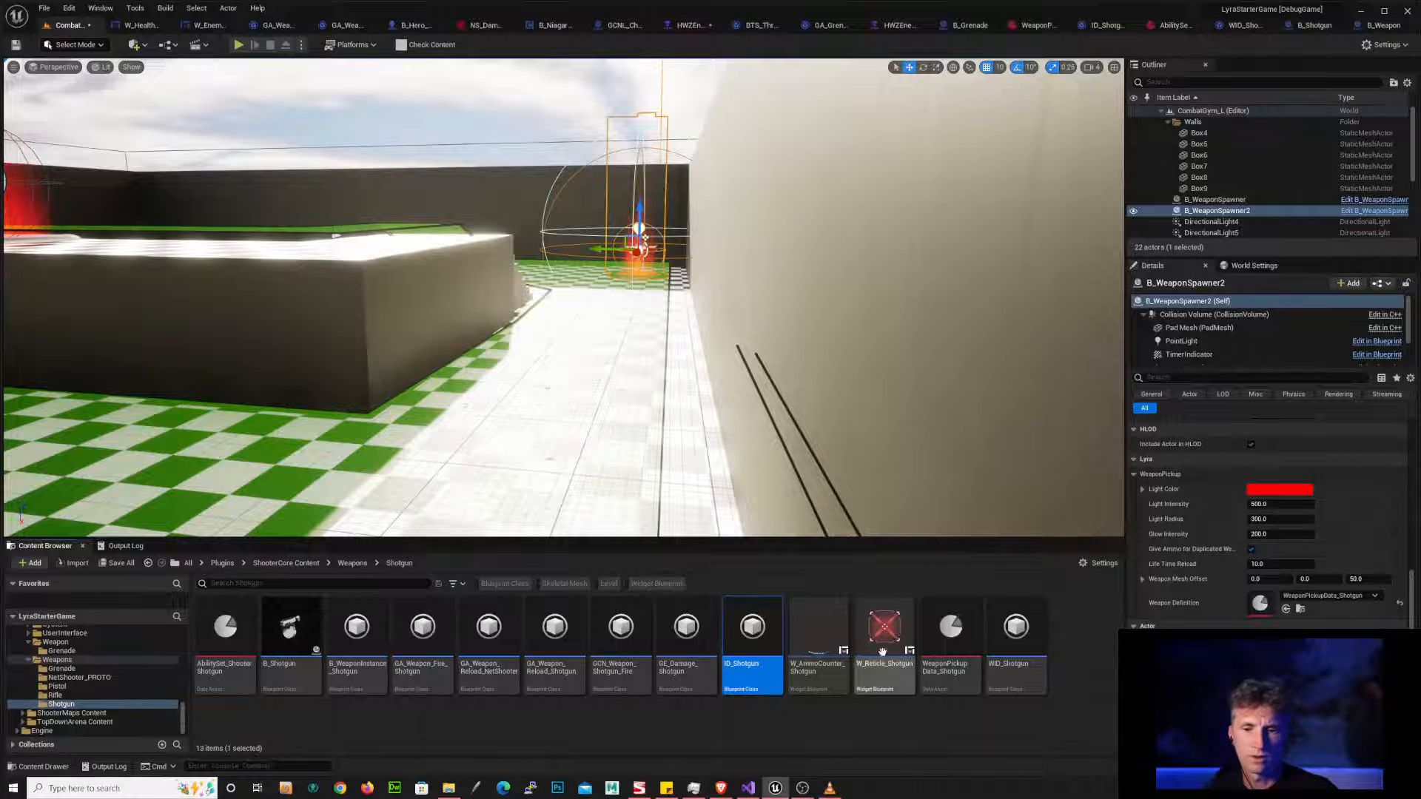
right_click(755, 646)
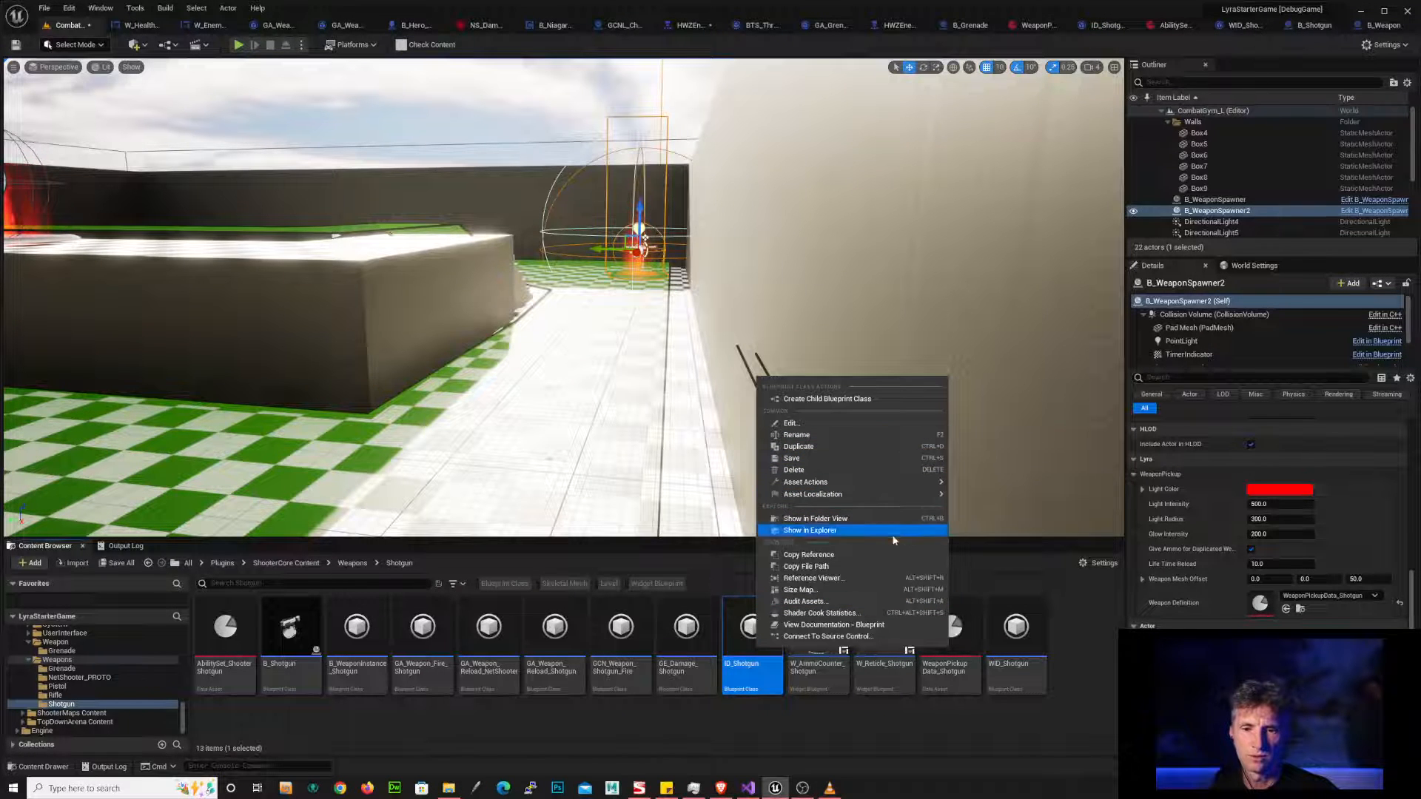
click(851, 578)
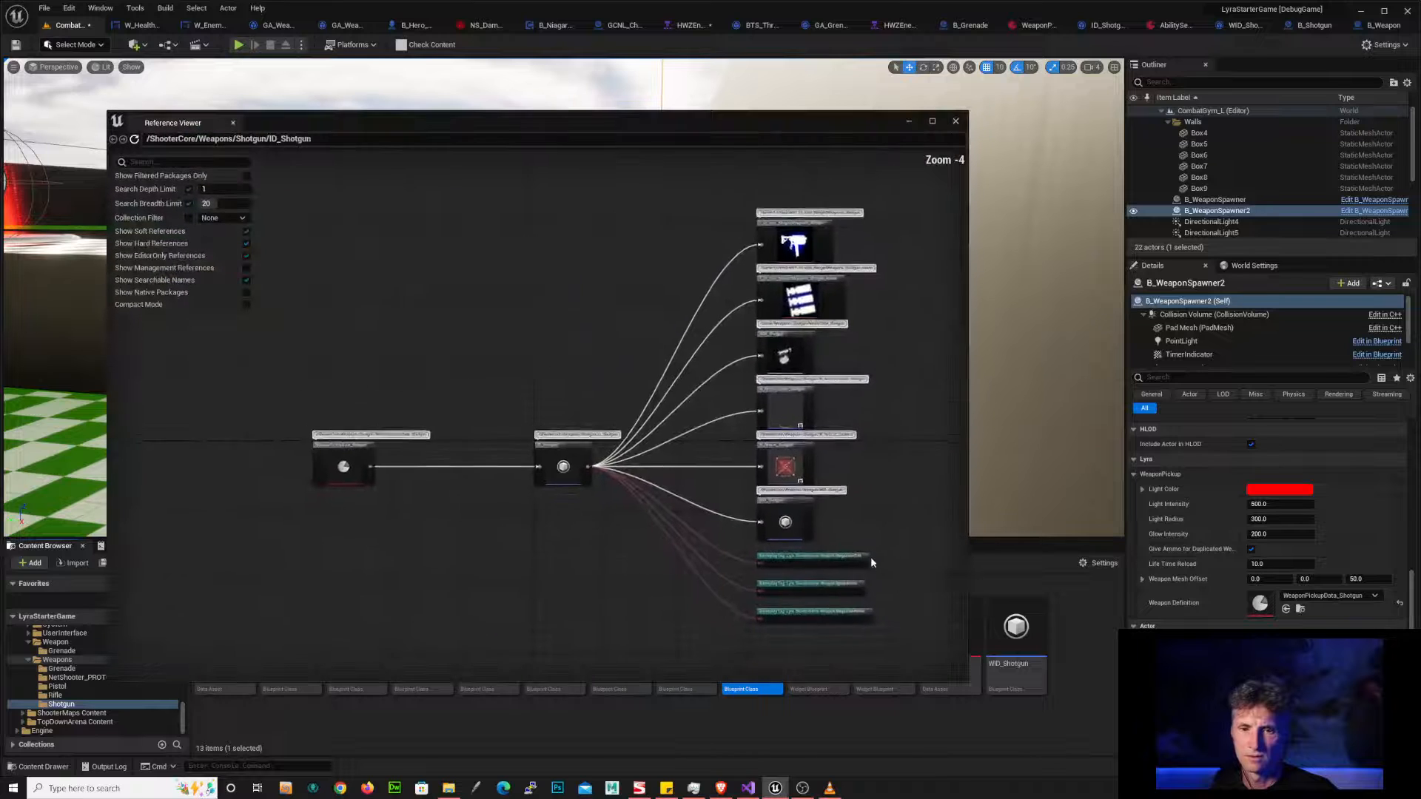
scroll(488, 555, up, 4)
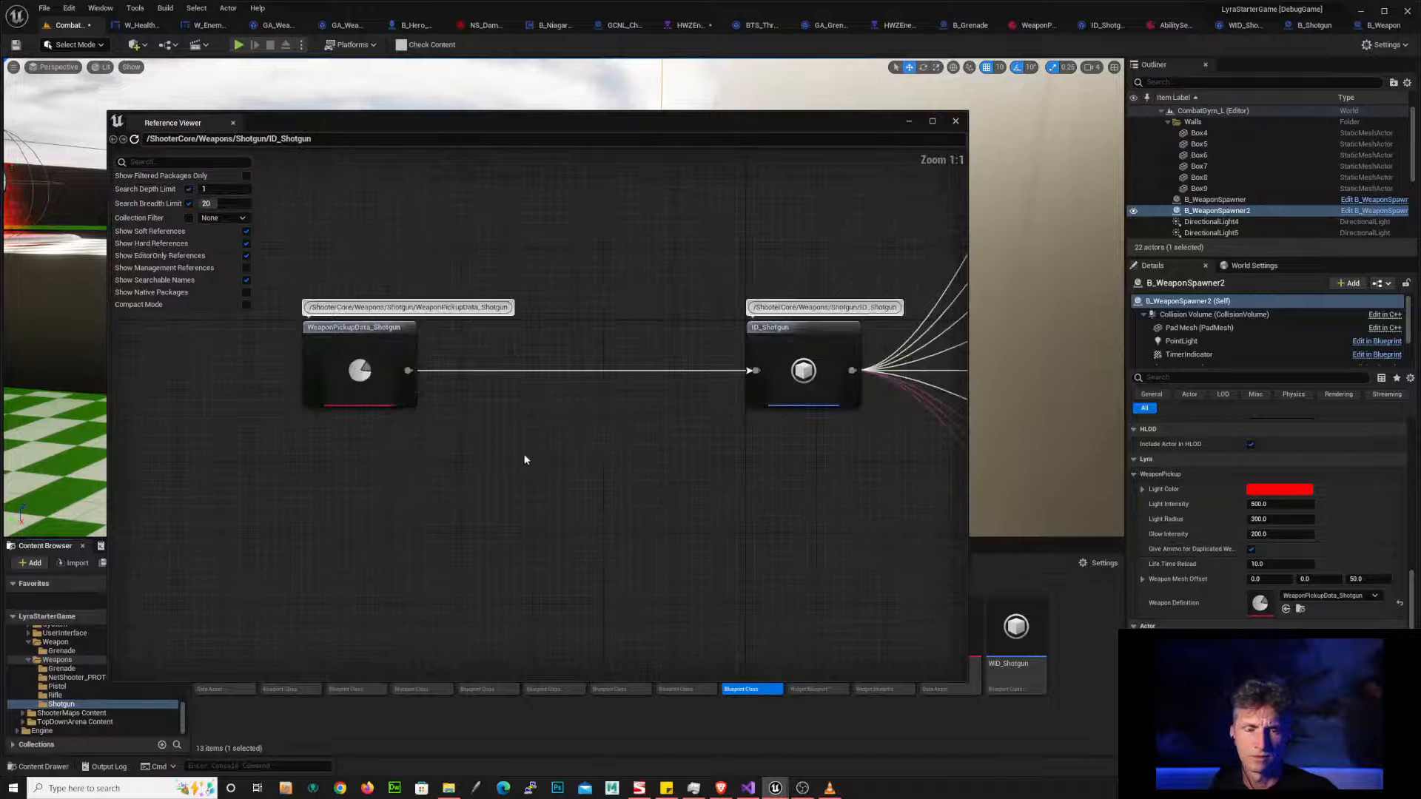
right_drag(884, 517, 386, 489)
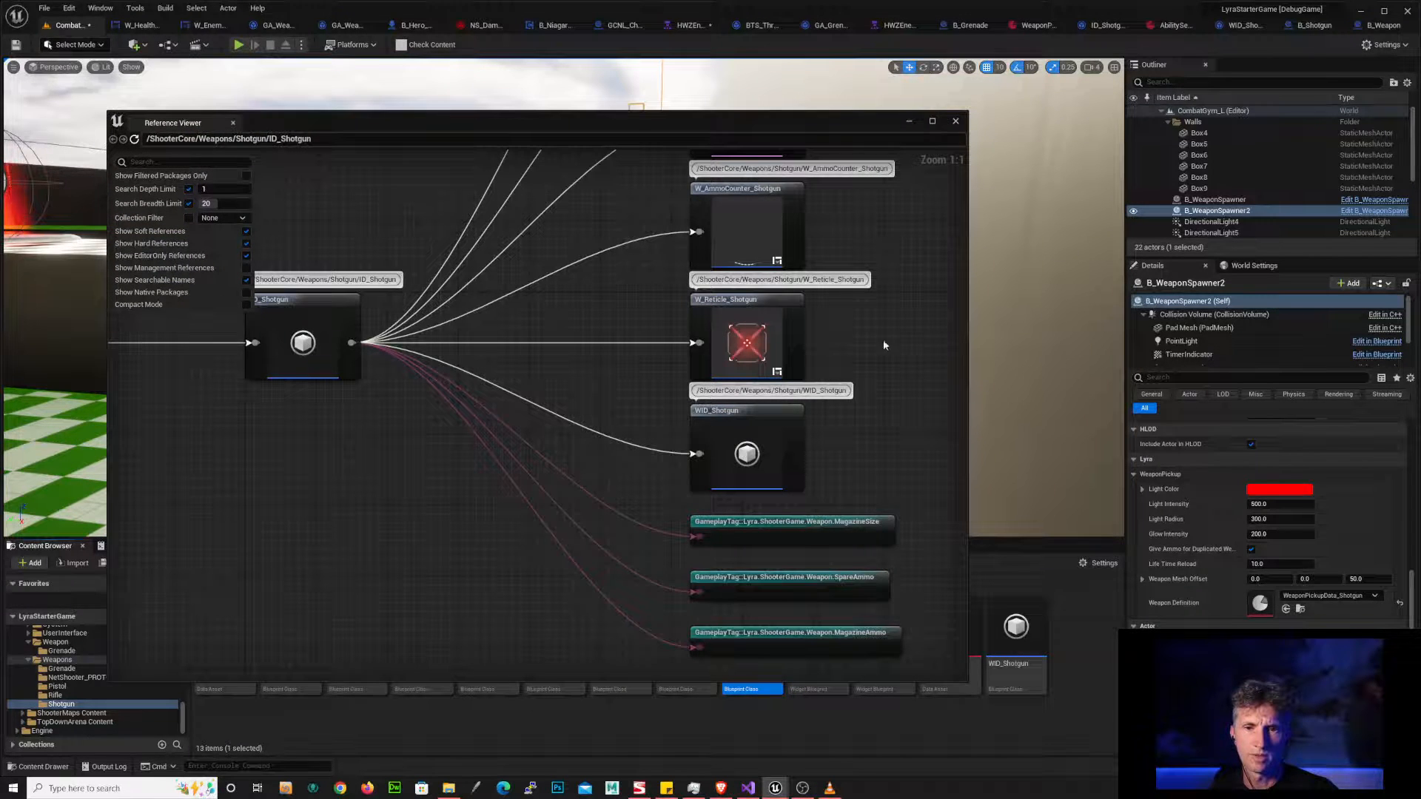
right_drag(918, 286, 907, 593)
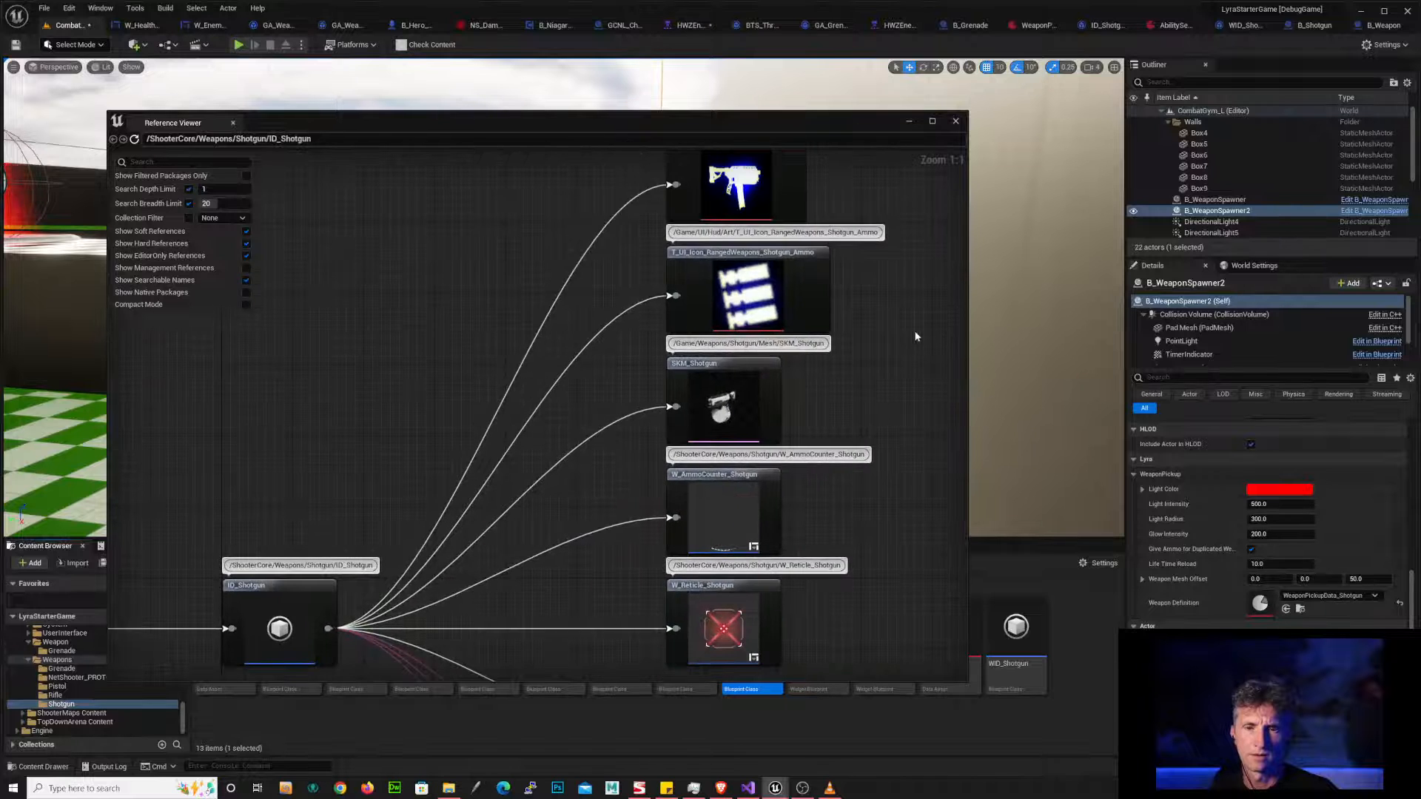
right_drag(916, 337, 878, 537)
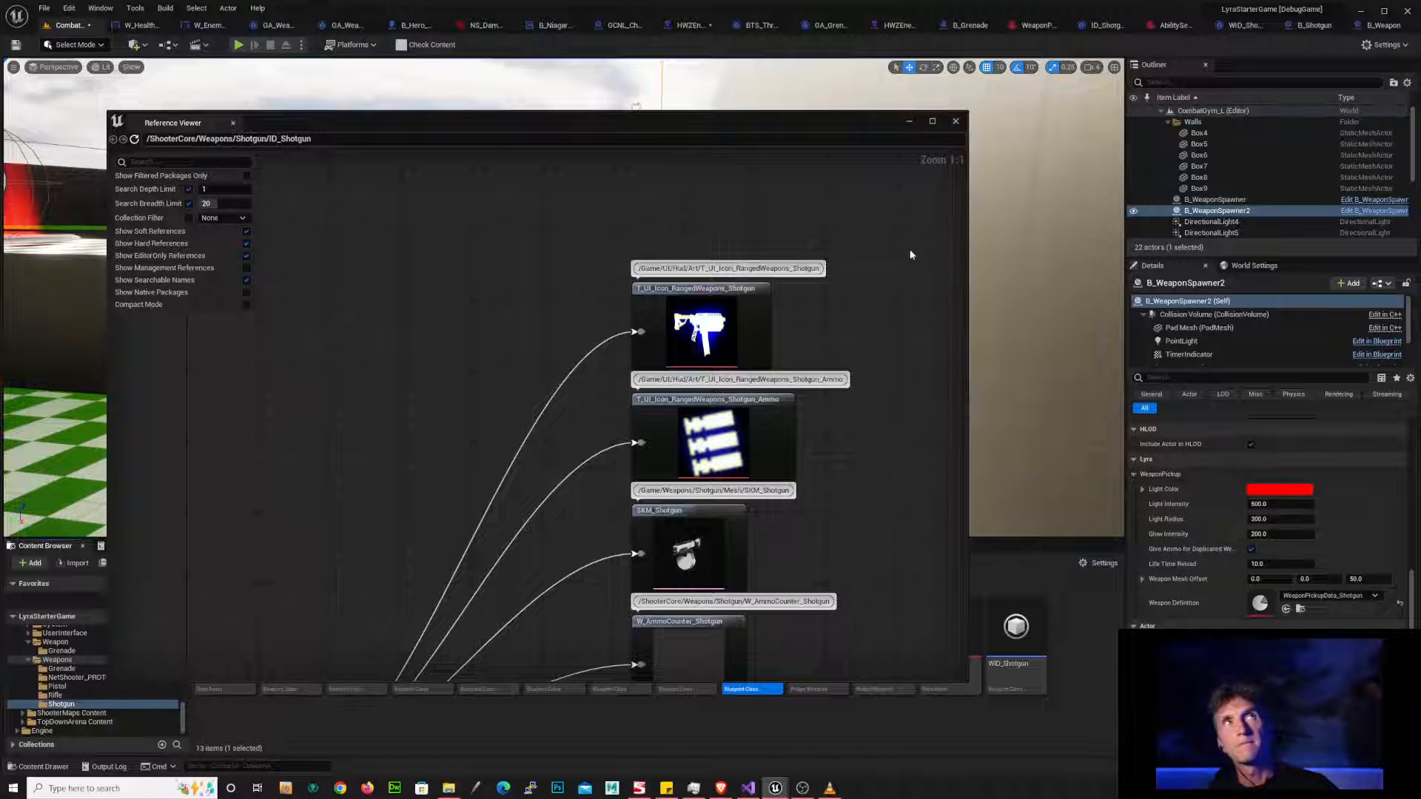
click(956, 120)
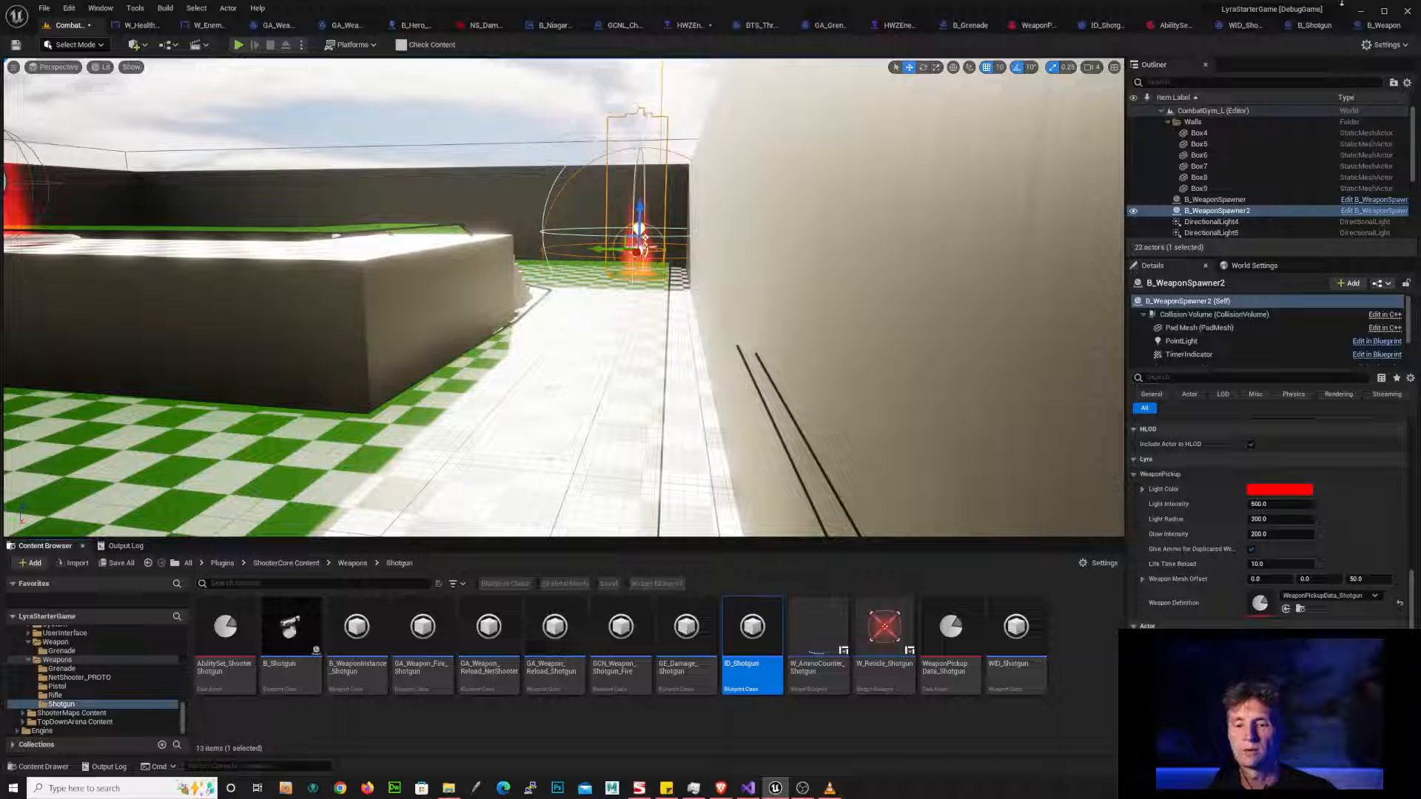
- Reorder the open assets so ID_Shotgun sits between WID_Shotgun and B_Shotgun, and display B_Shotgun's default properties
click(1109, 27)
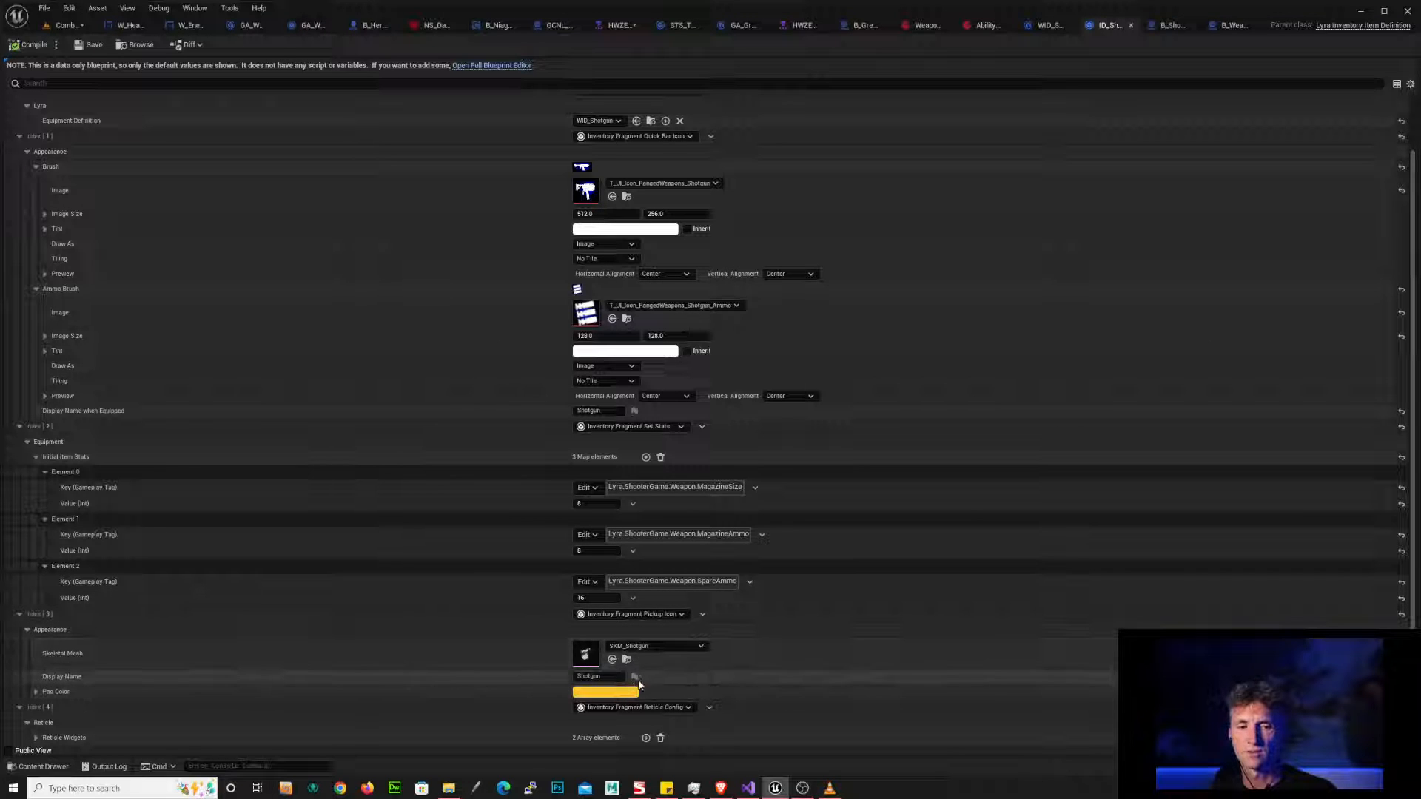
click(1171, 30)
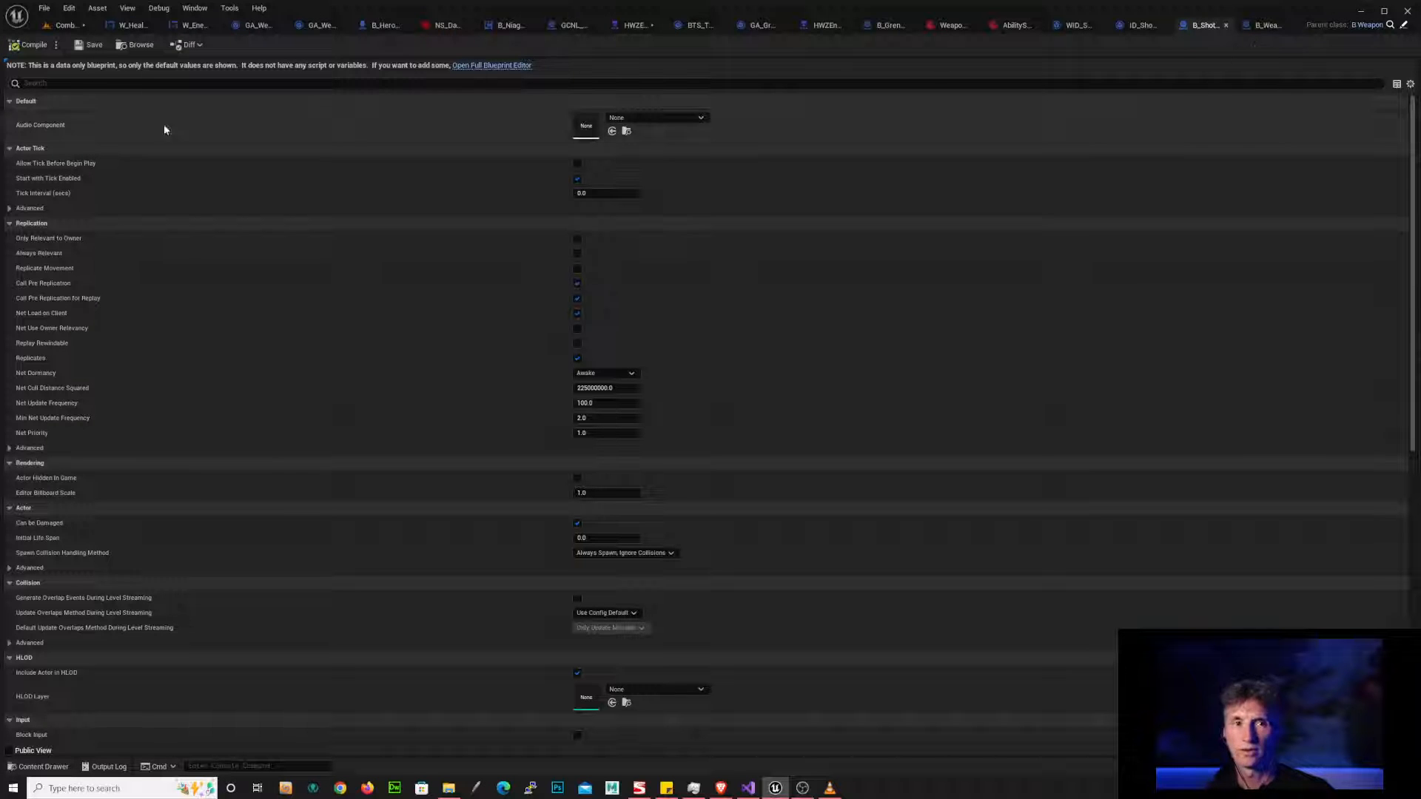
- Return to the level and select the shotgun folder's fire and reload abilities together with GCN_Weapon_Shotgun_Fire and GE_Damage_Shotgun
click(67, 25)
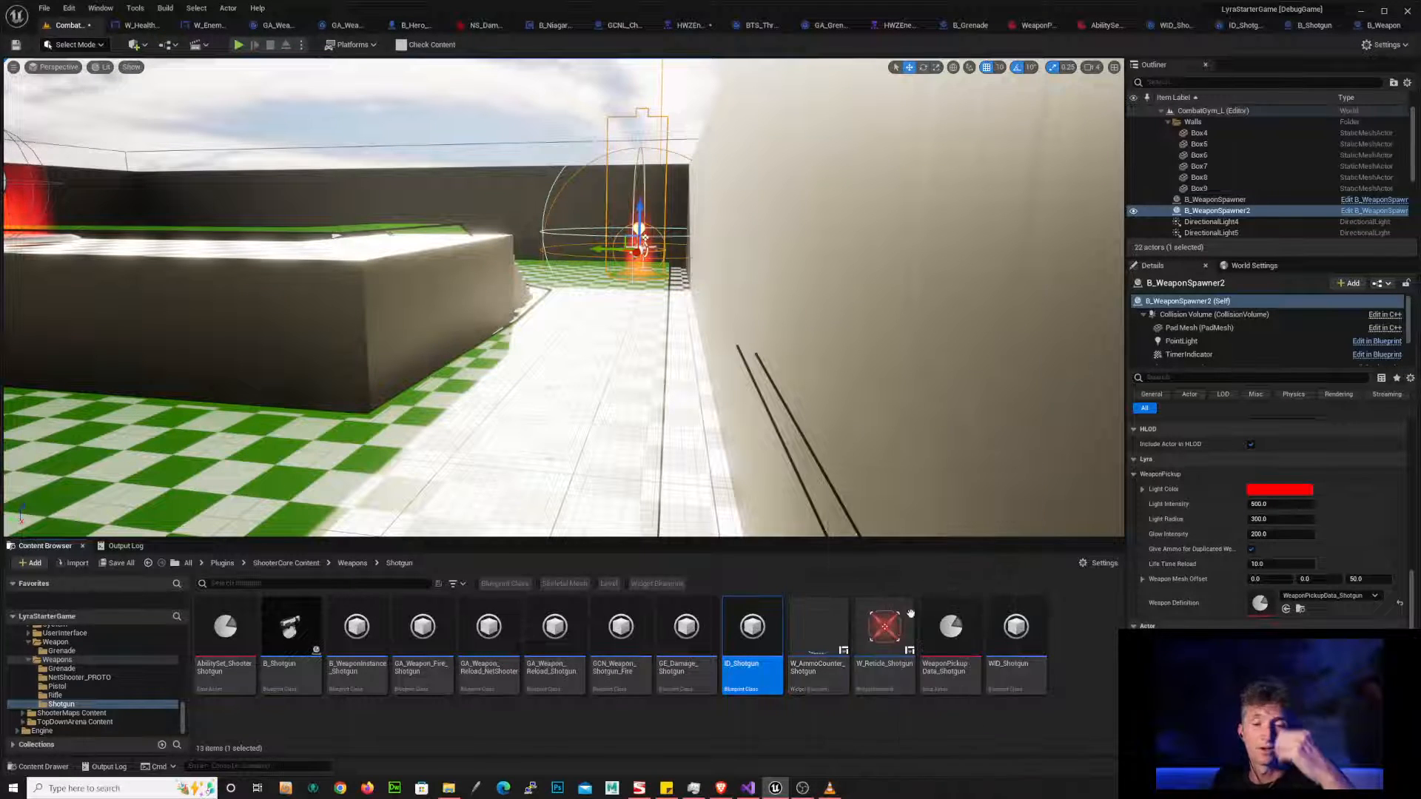
click(677, 722)
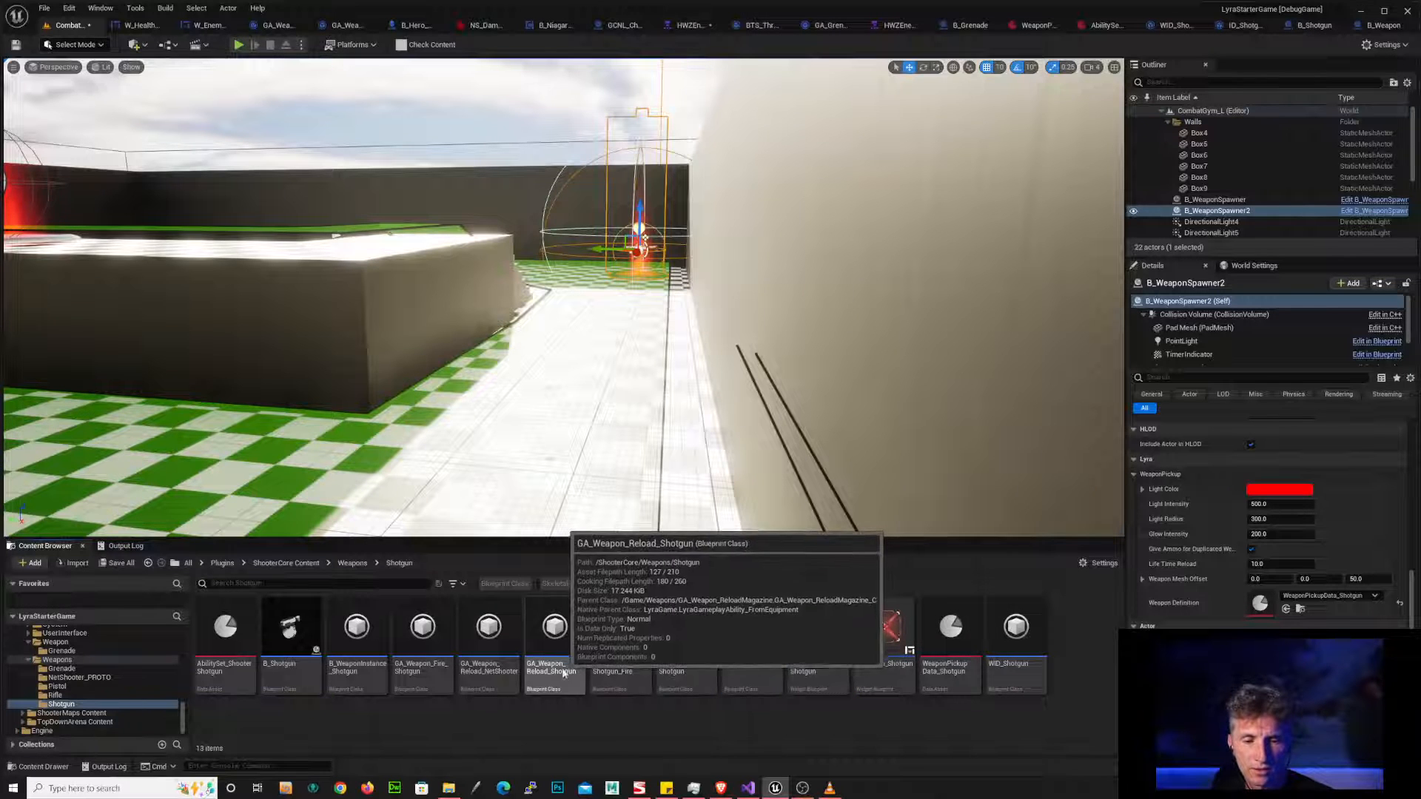
drag(554, 658, 560, 652)
shift+drag(693, 629, 699, 637)
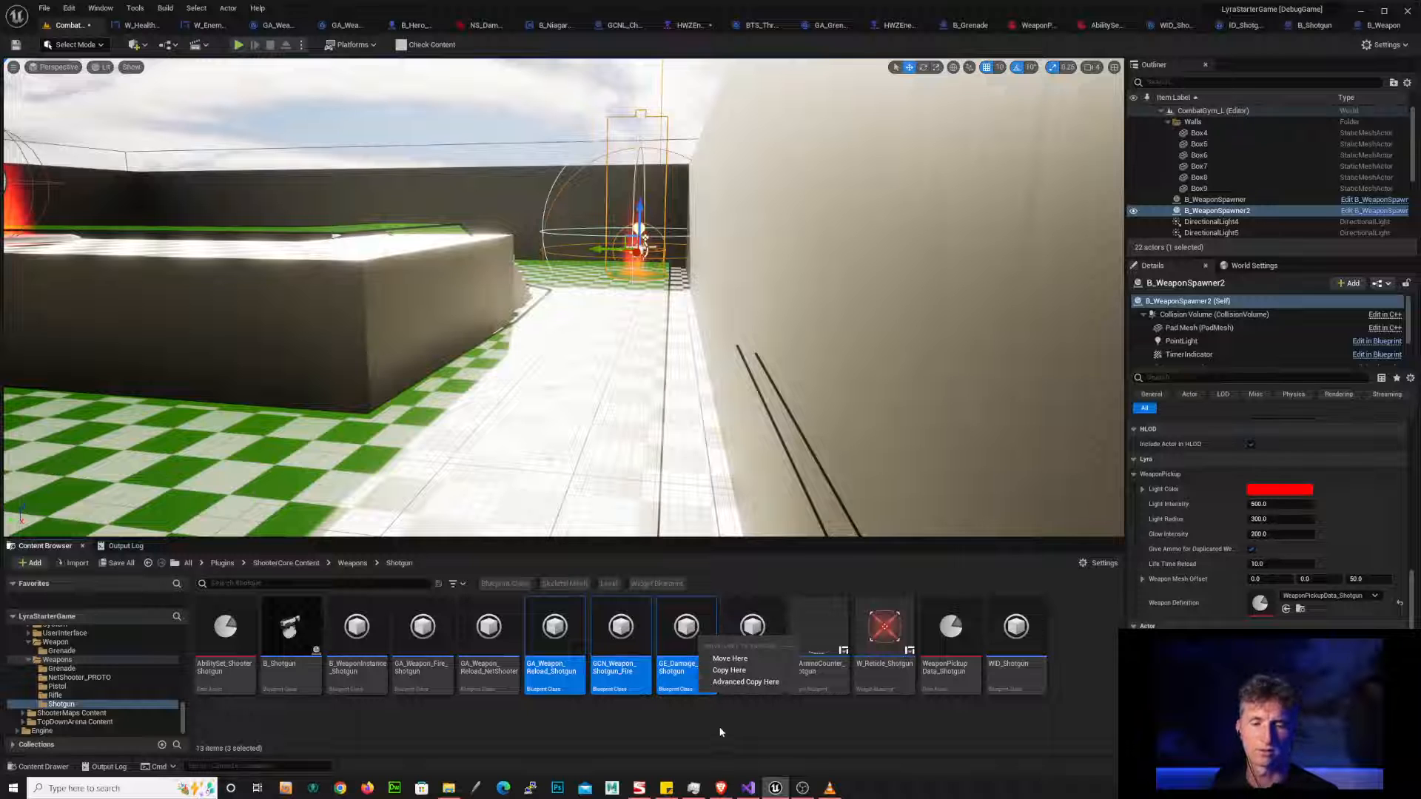
click(718, 721)
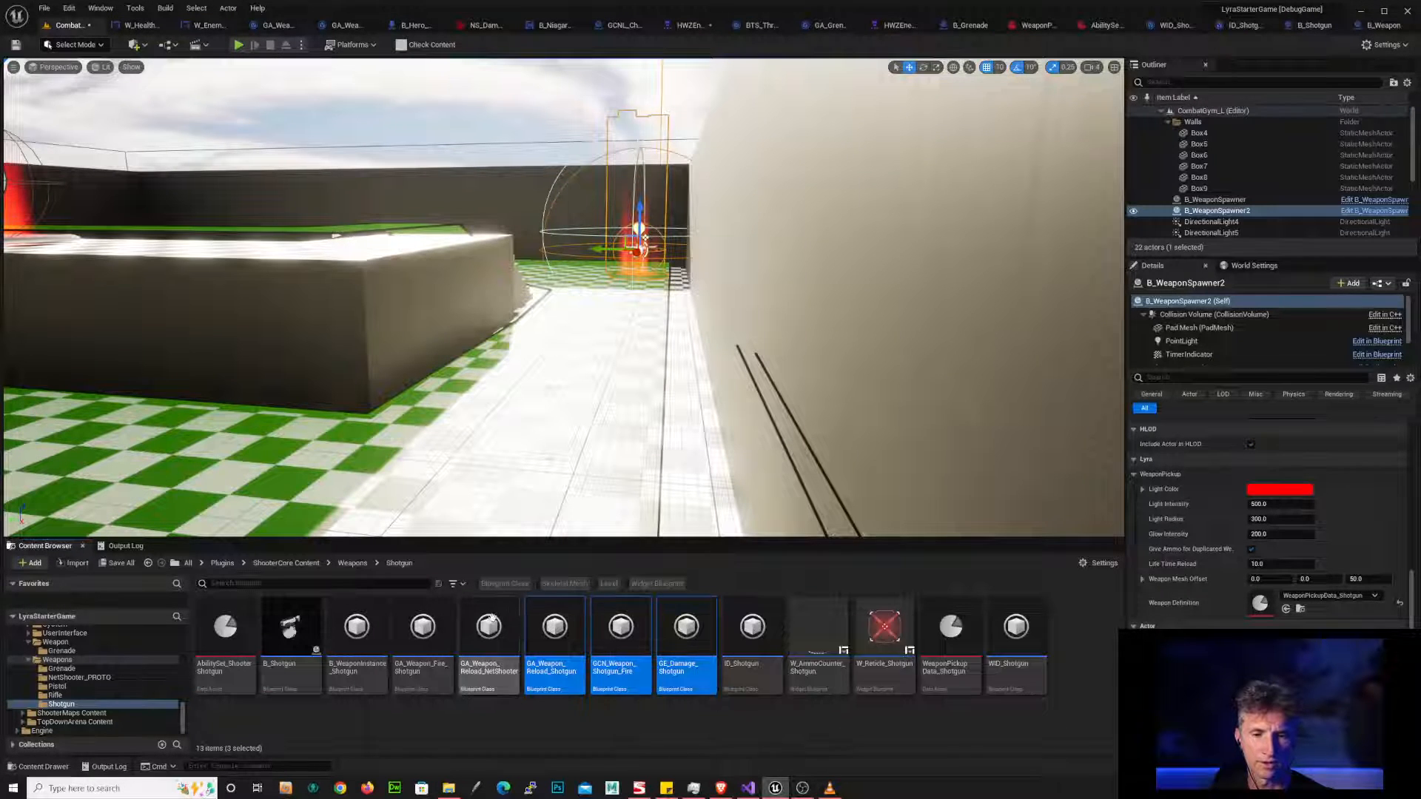
ctrl+click(437, 609)
ctrl+click(437, 609)
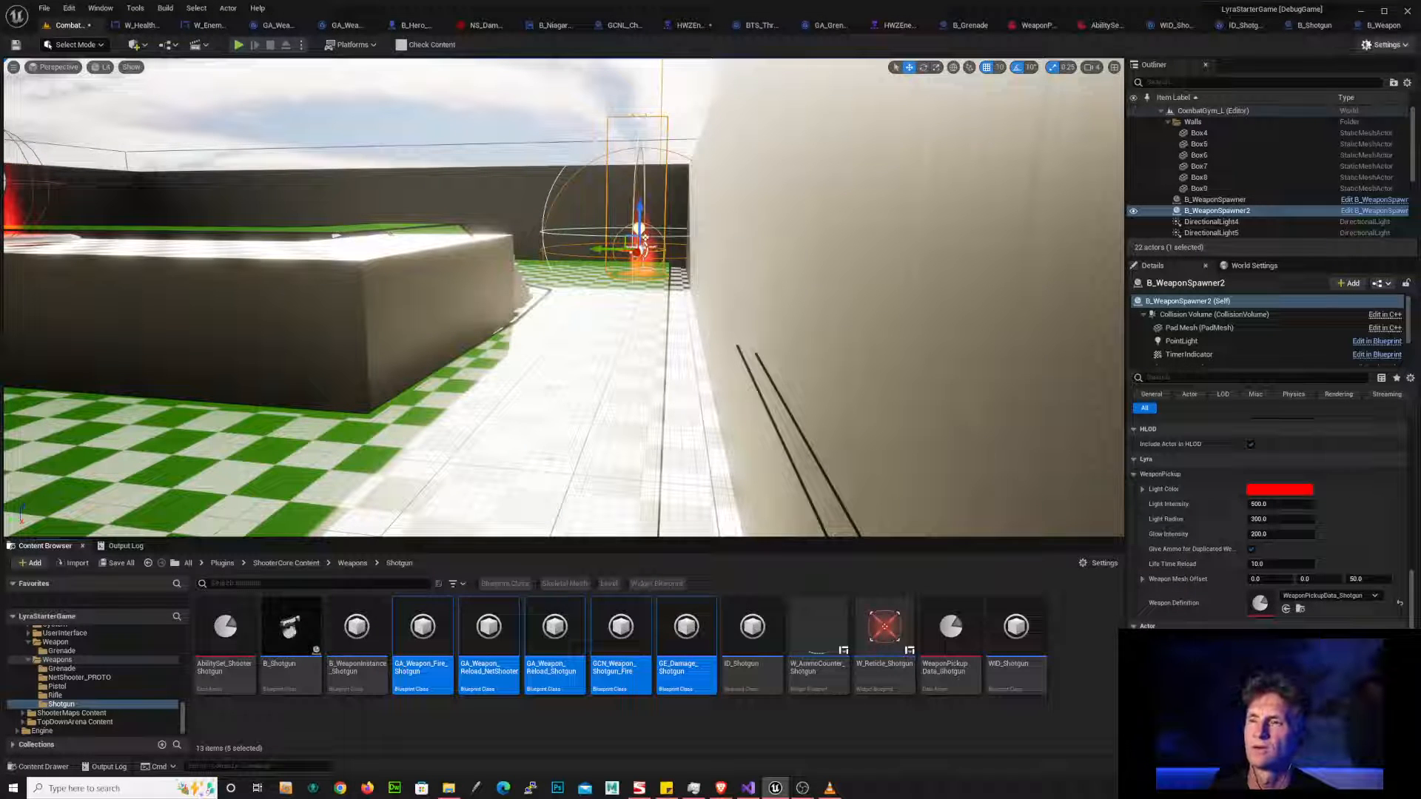
- Go back to B_Weapon's event graph and review the impact and decal spawning branches, ending with an overview of the whole graph
click(1381, 25)
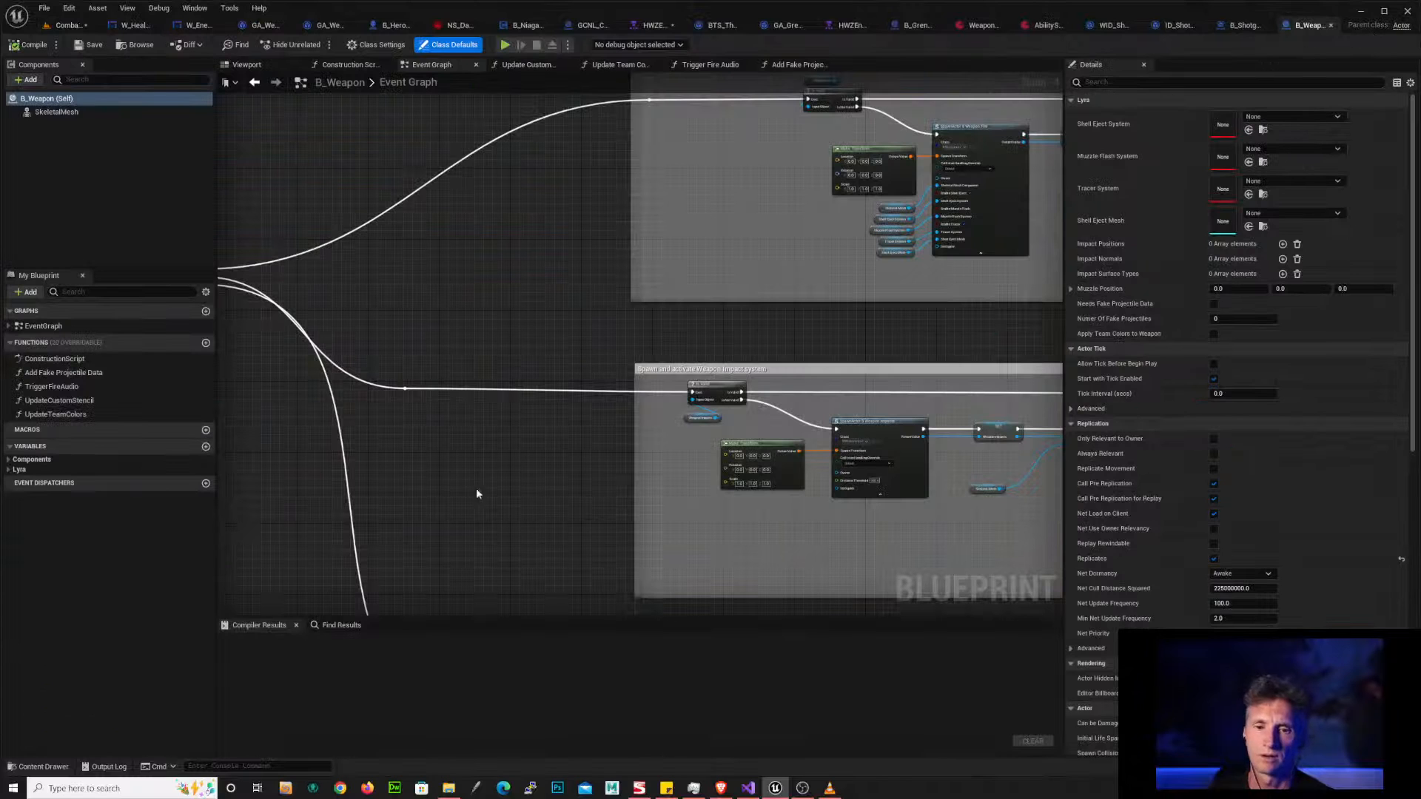
right_drag(476, 493, 671, 275)
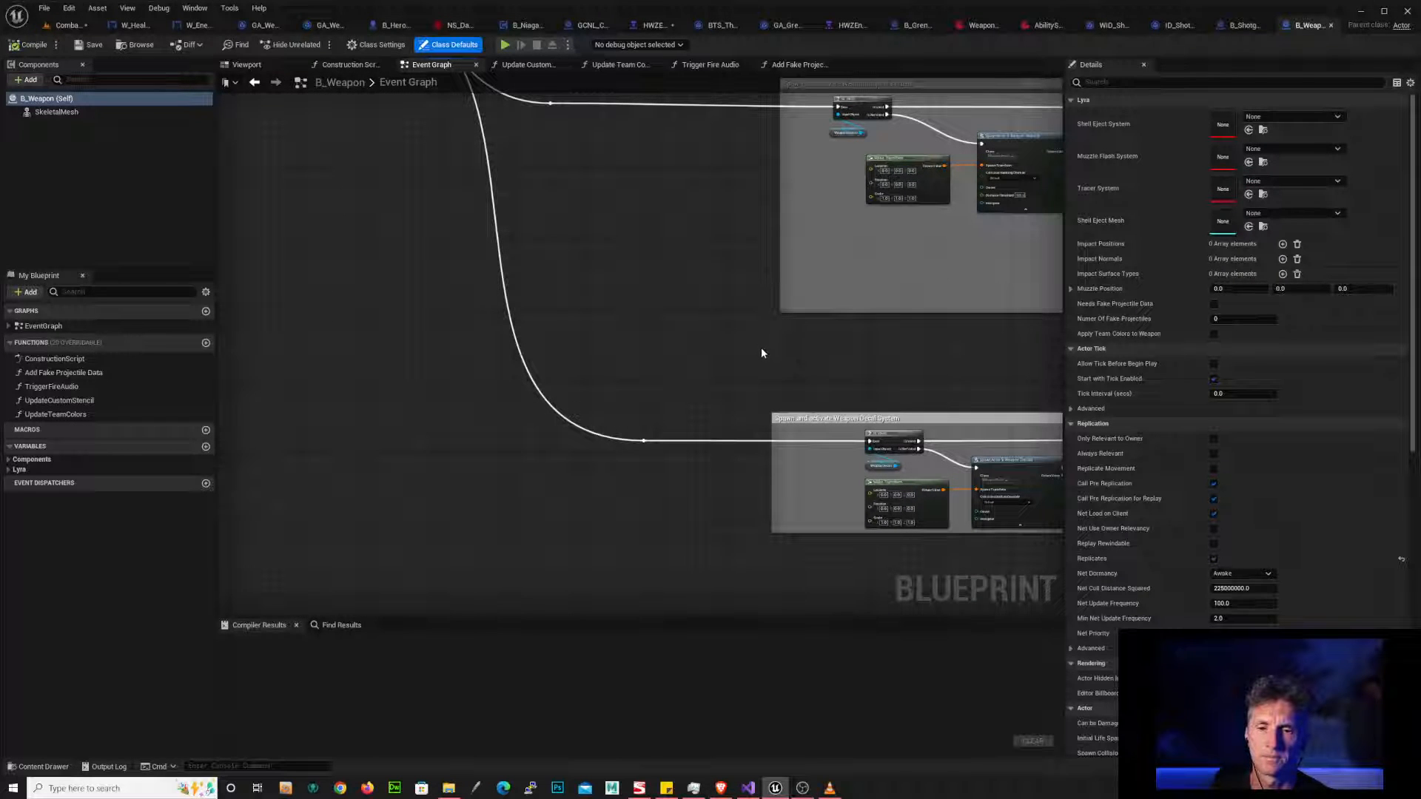
right_drag(736, 523, 539, 452)
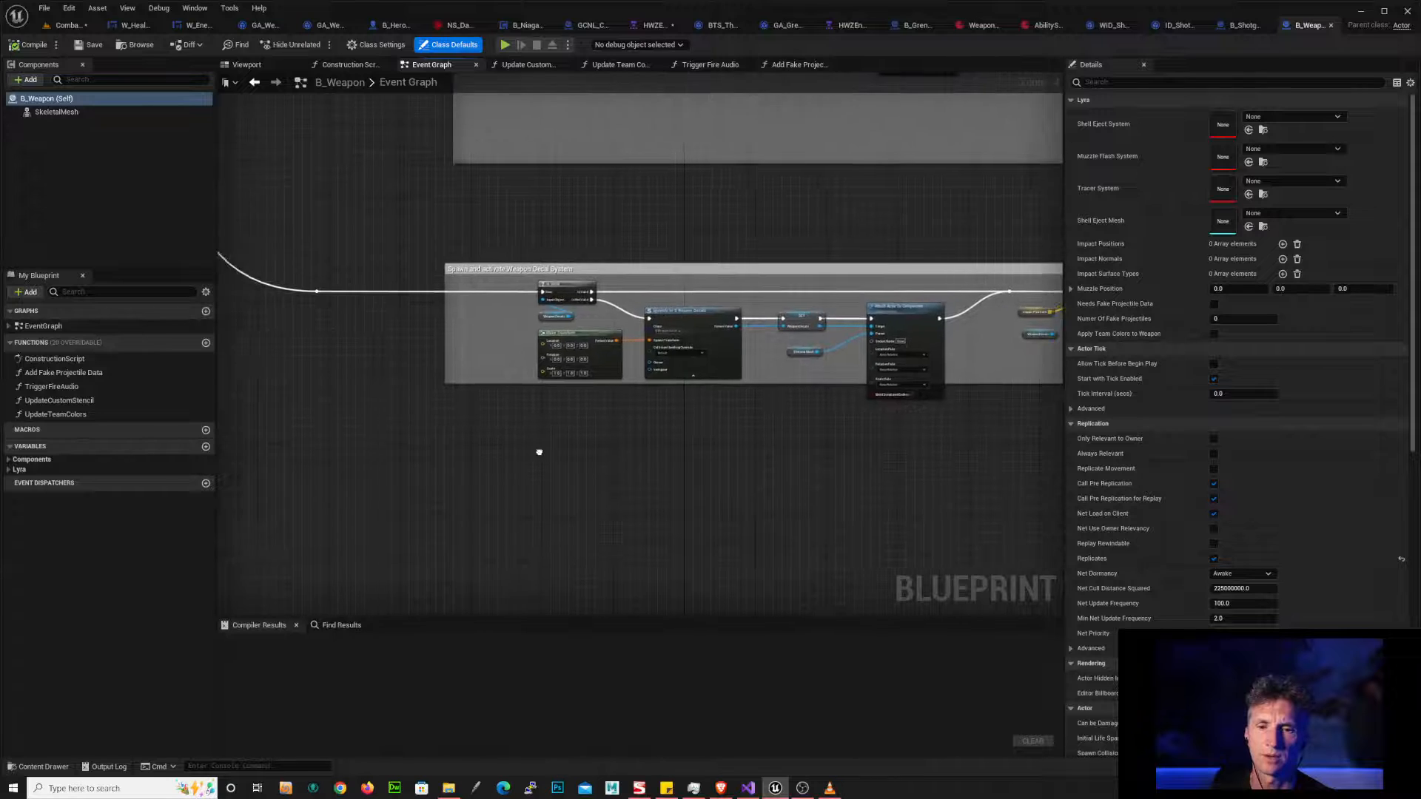
scroll(563, 451, down, 8)
right_drag(424, 386, 654, 415)
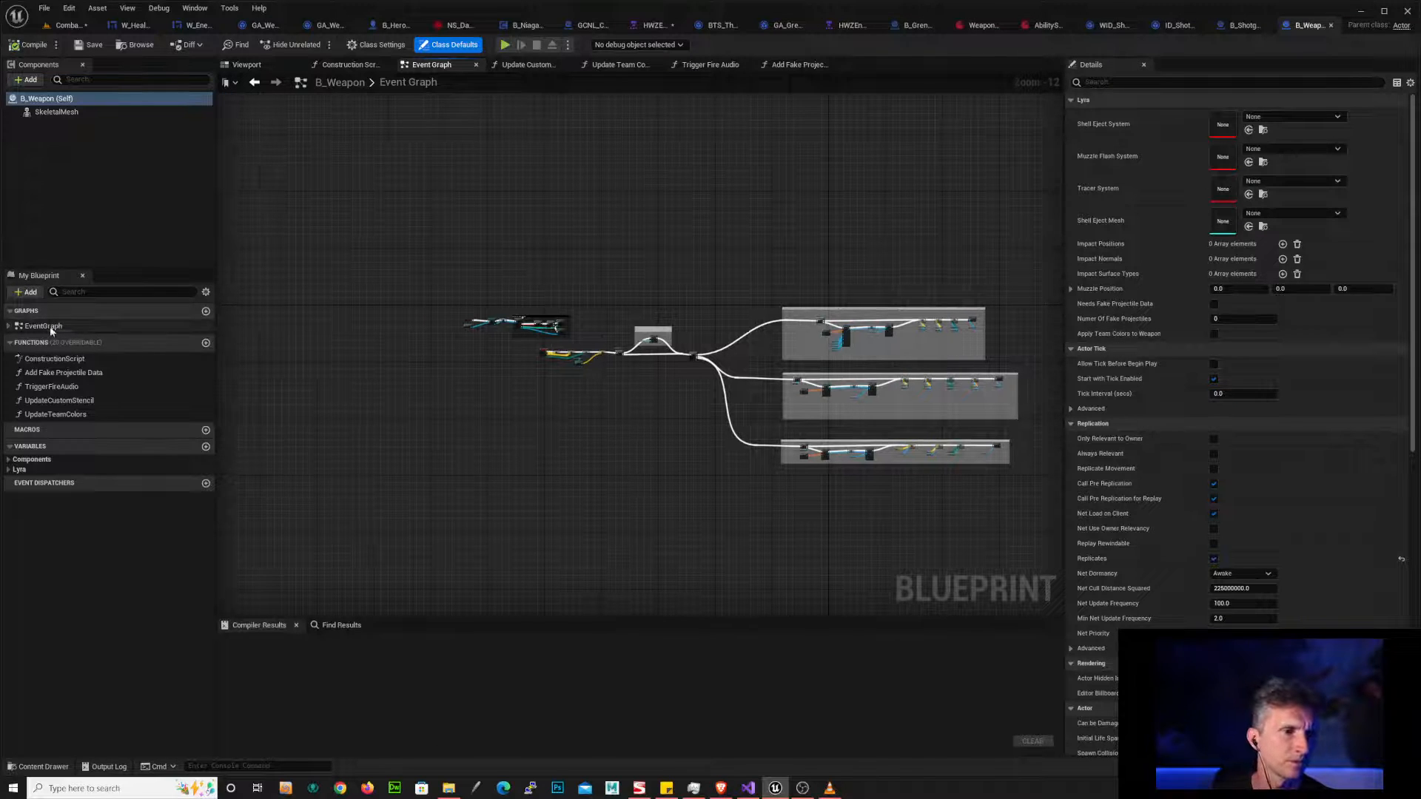
- Jump to B_Weapon's BeginPlay event and follow it through the pawn cast to the section that watches for team changes
click(9, 327)
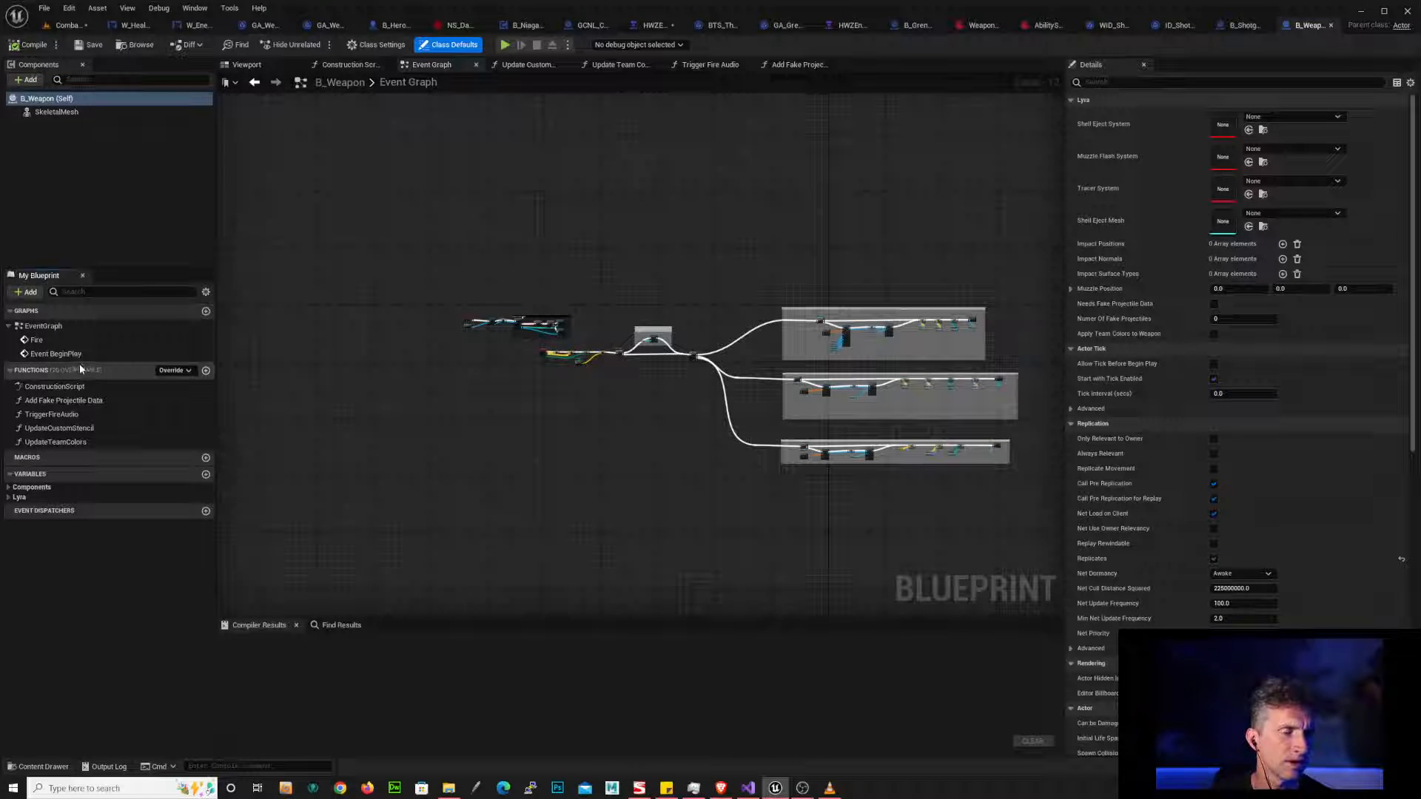
double_click(113, 356)
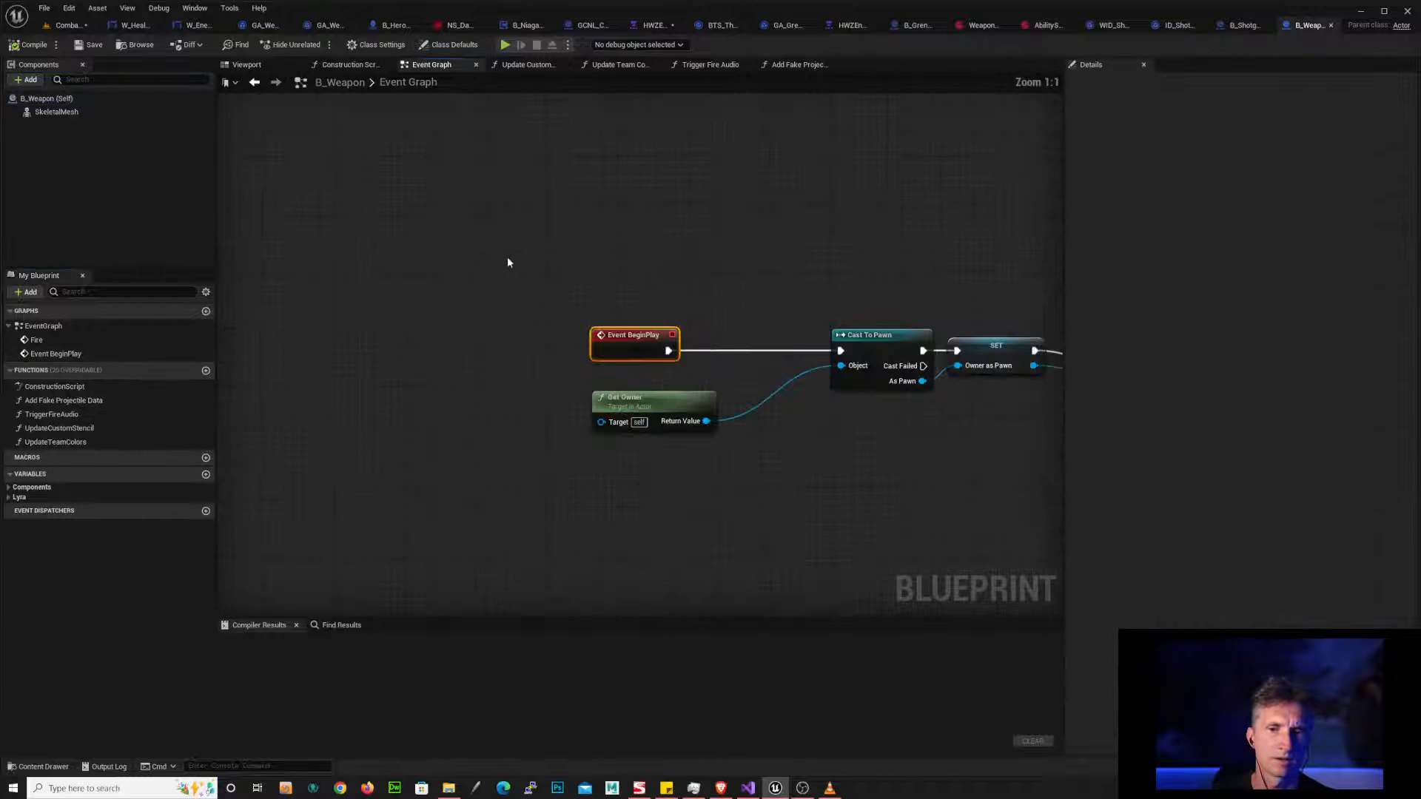
right_drag(896, 290, 448, 263)
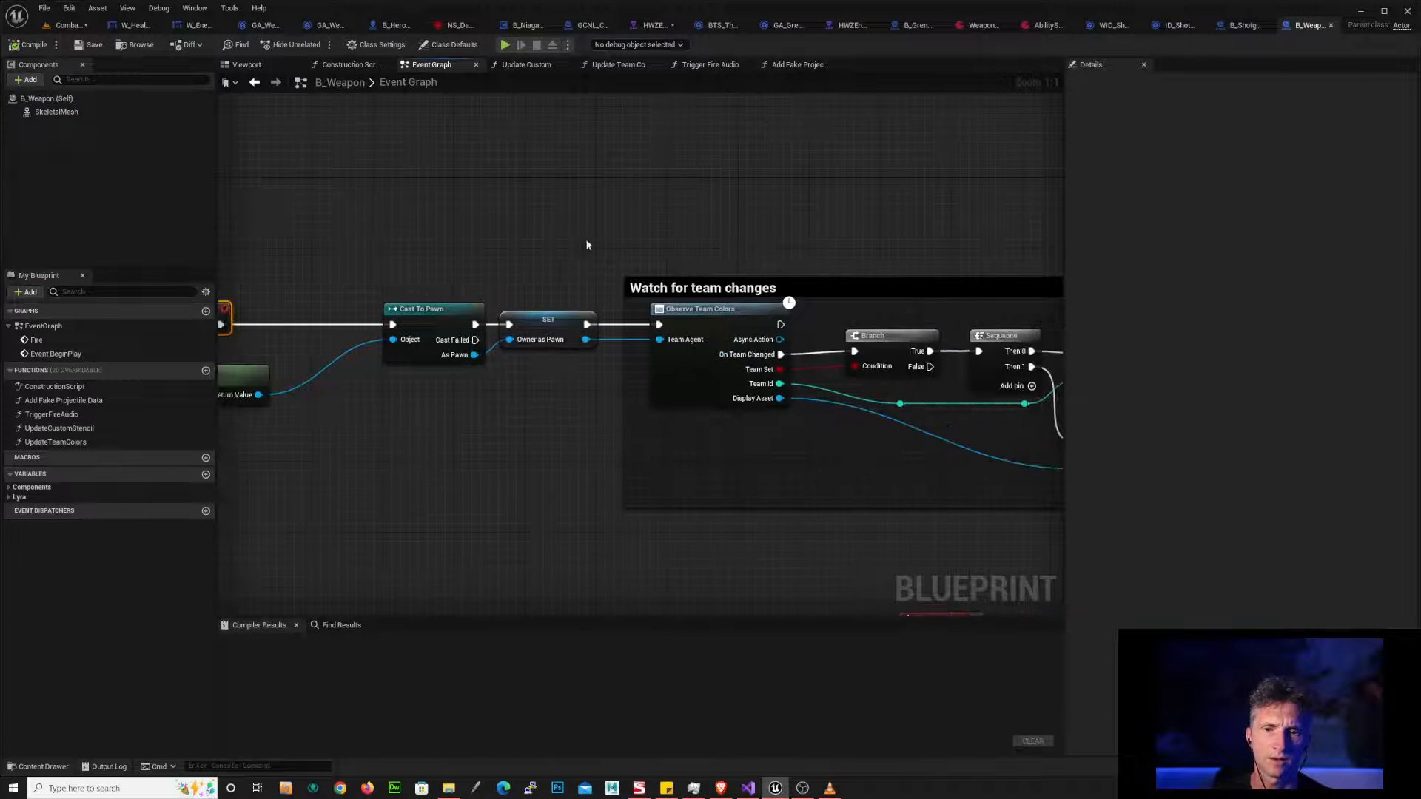
right_drag(939, 250, 644, 158)
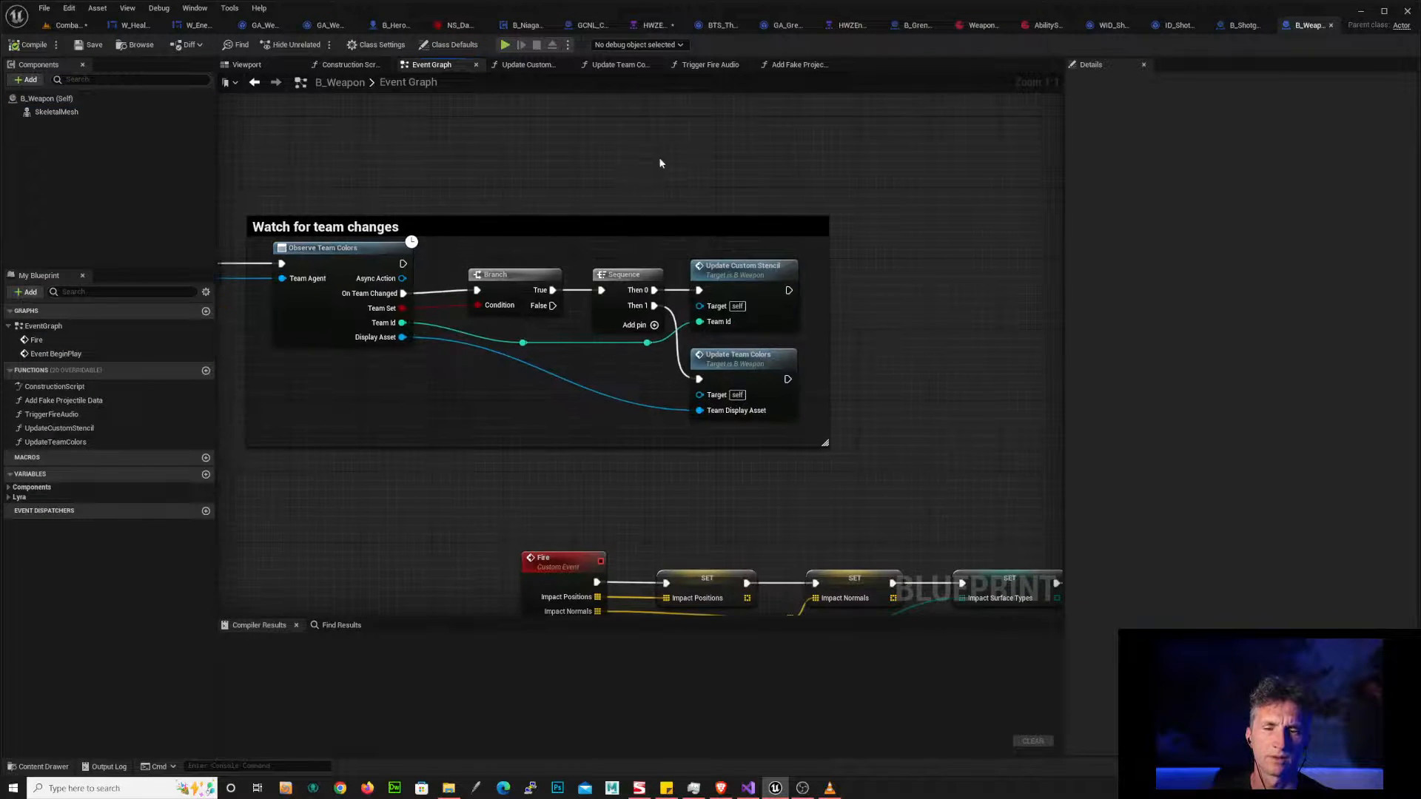
right_drag(431, 154, 620, 145)
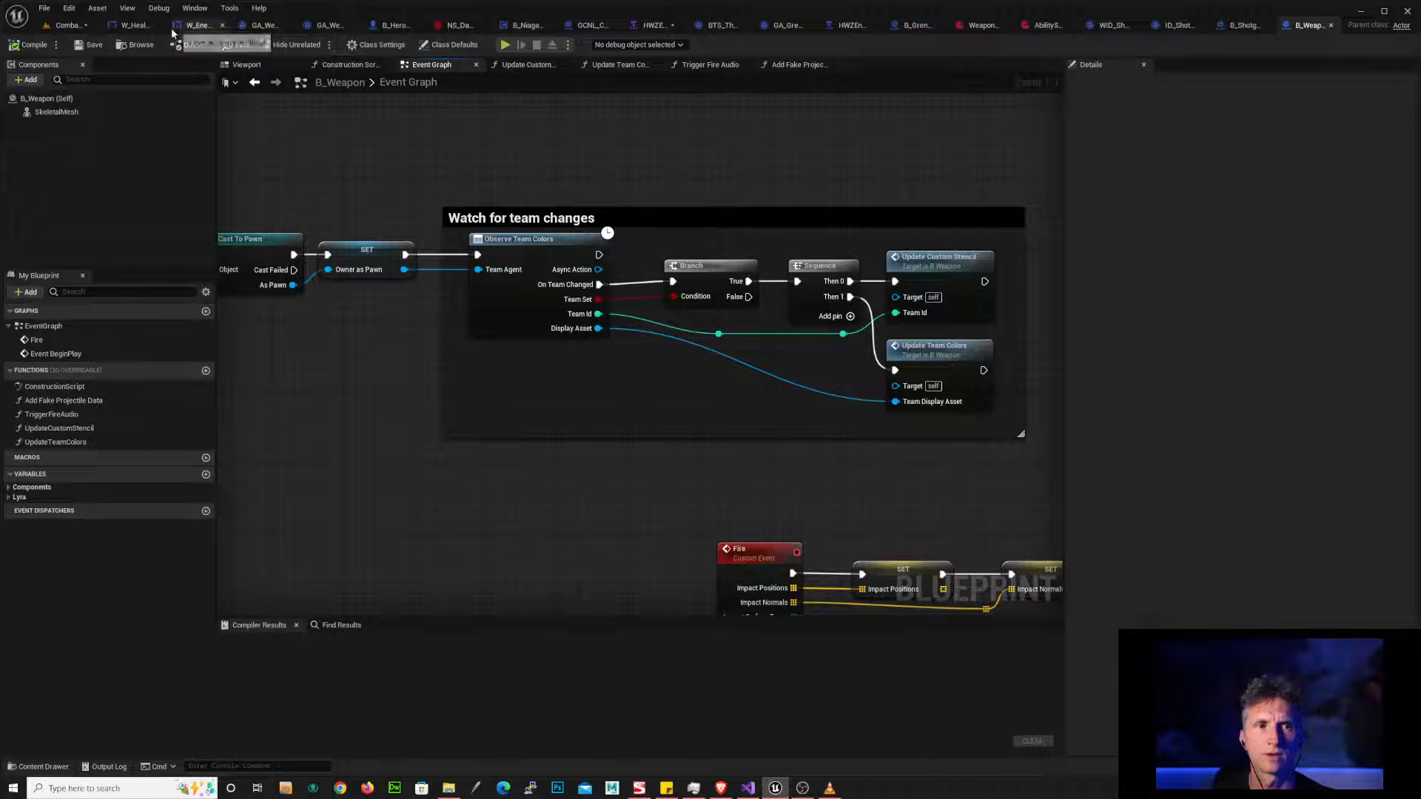
- Switch to B_Hero_ShooterMannequin and examine the quick slot input routing in its event graph
click(392, 27)
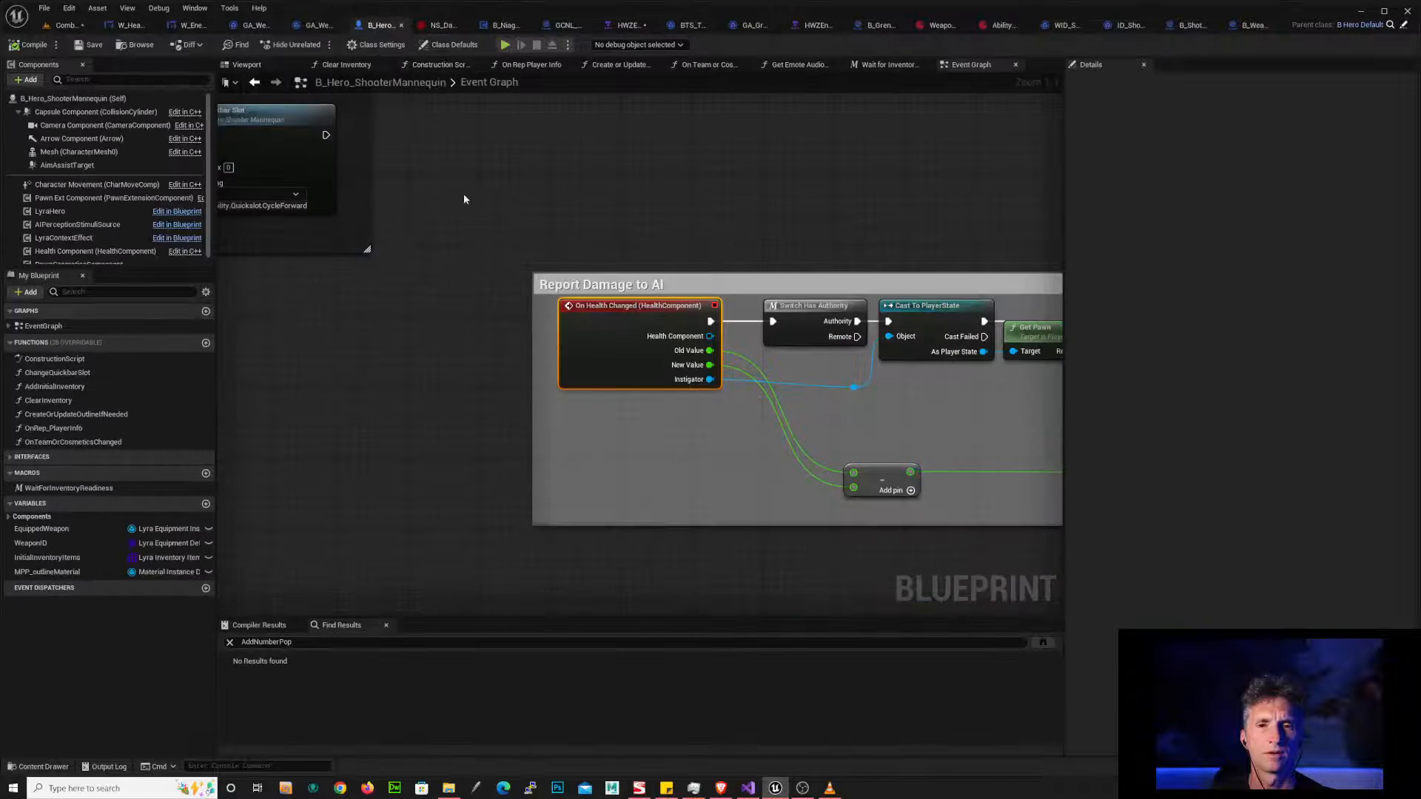
scroll(438, 302, down, 7)
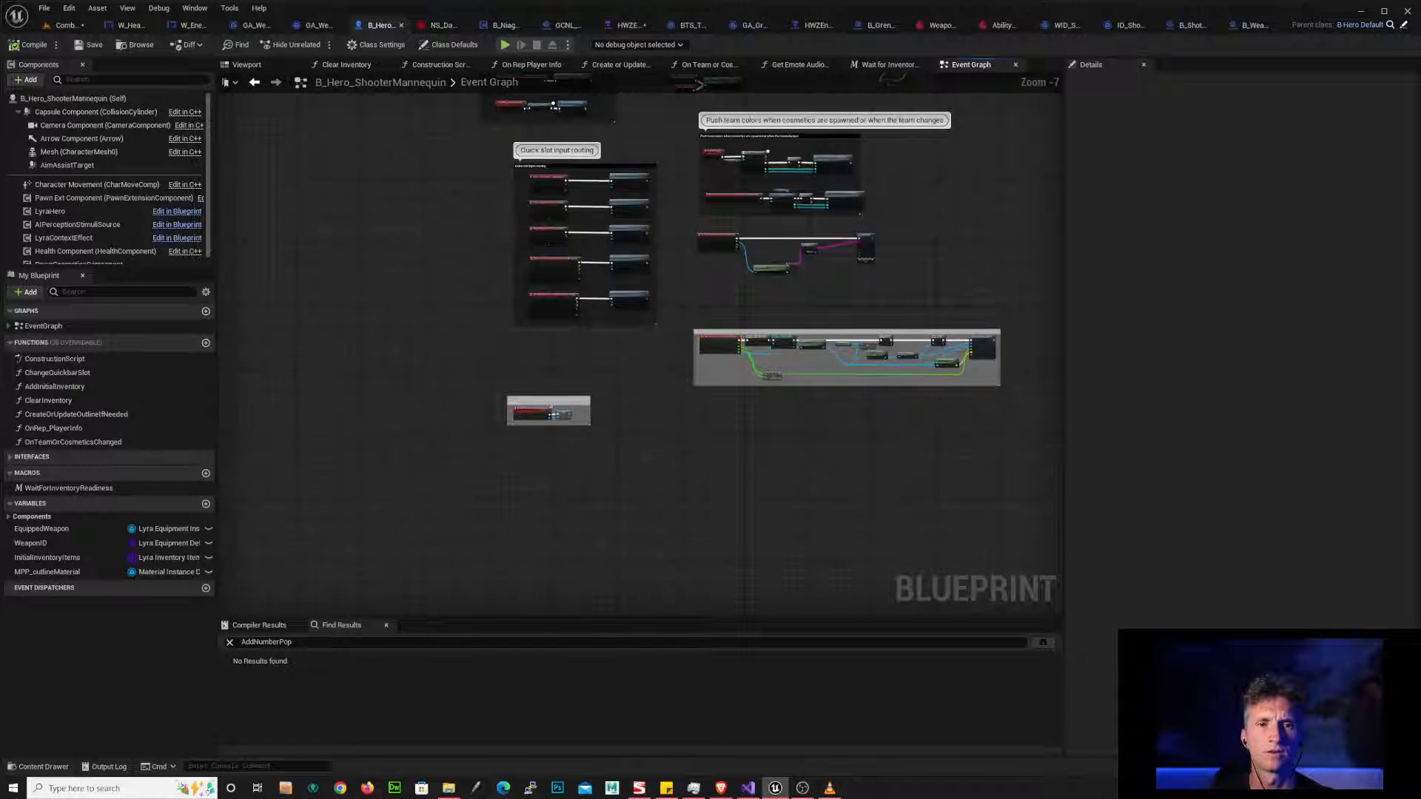
scroll(450, 259, up, 8)
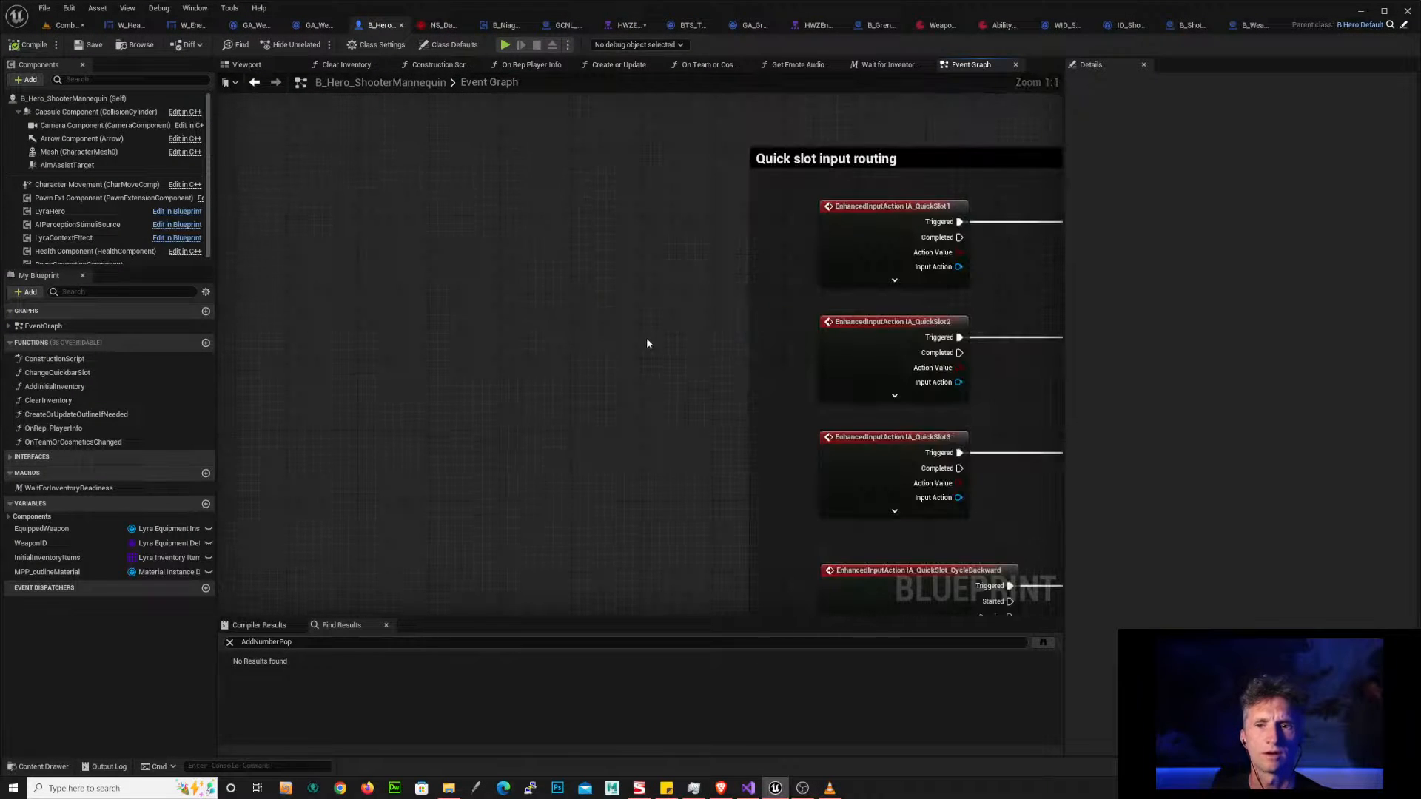
right_drag(638, 342, 159, 326)
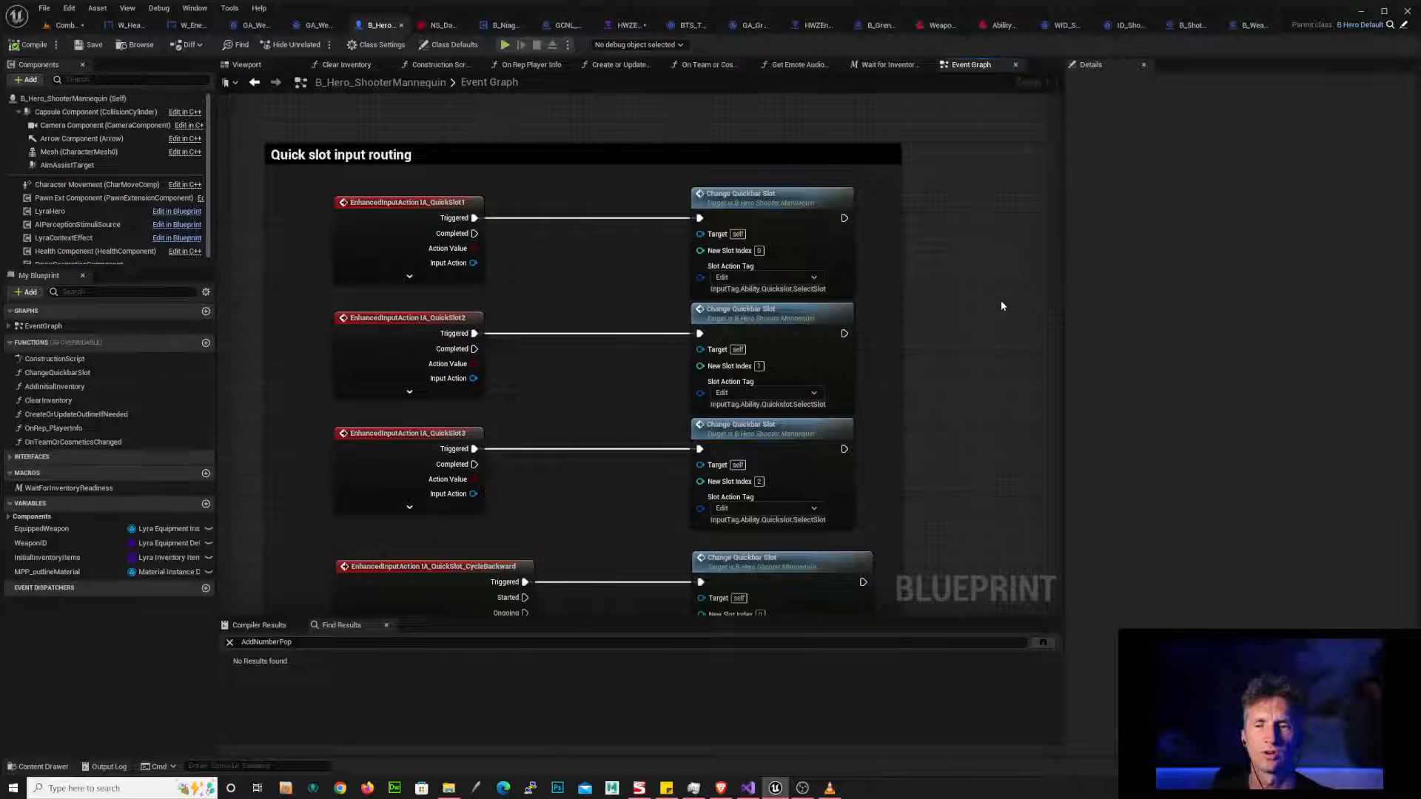
right_drag(1002, 303, 992, 264)
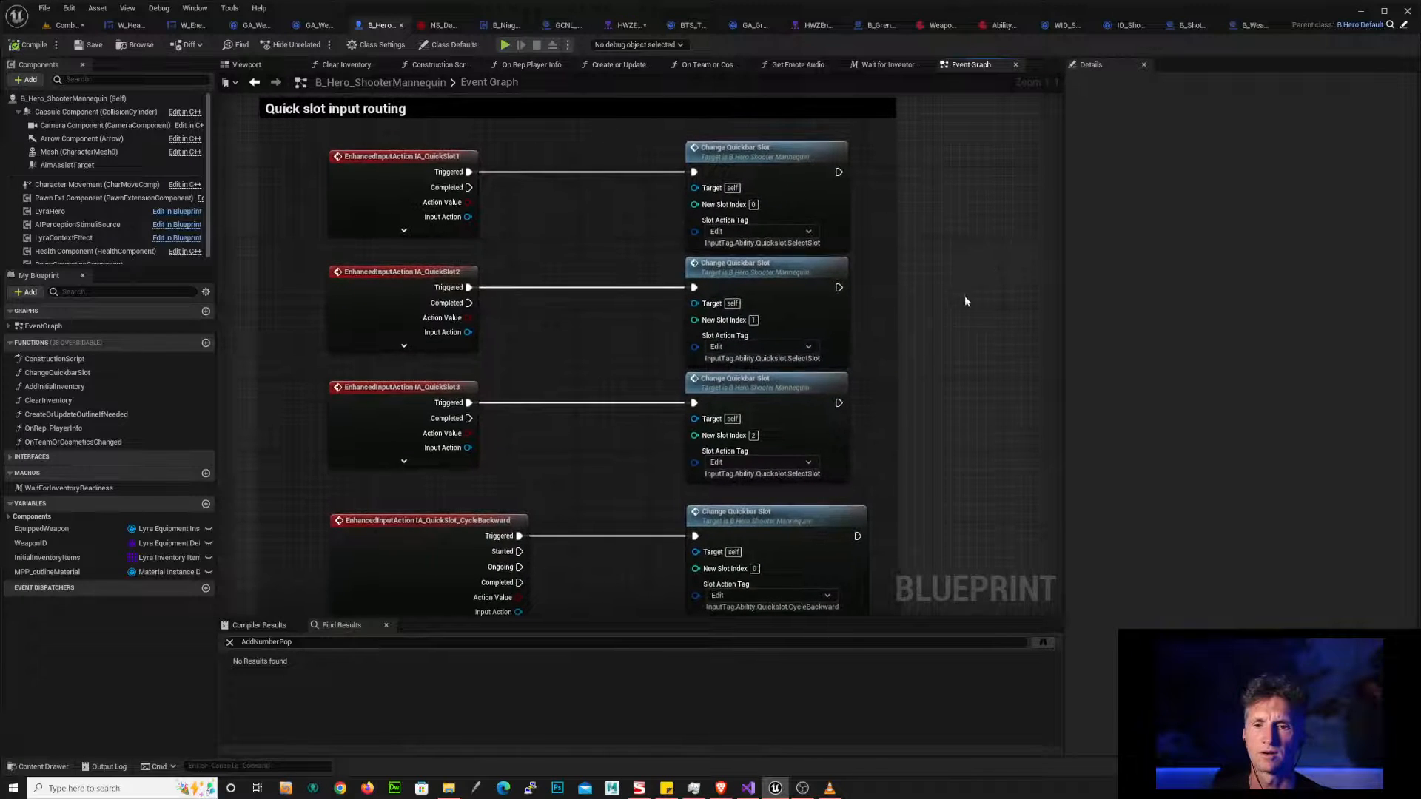
- Open the Change Quickbar Slot function and trace it from its entry and Get Slots to Send Gameplay Event to Actor
mouse_move(789, 160)
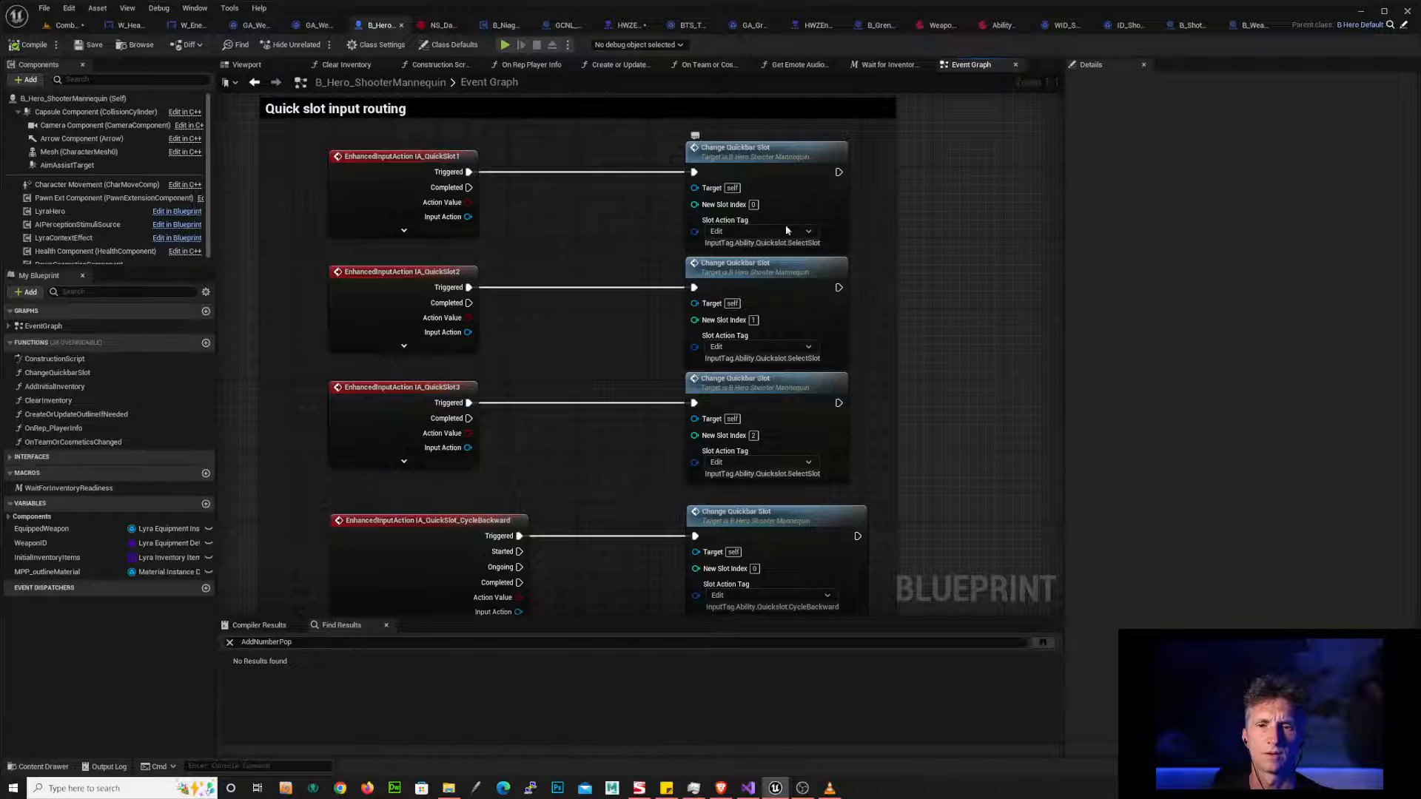
double_click(798, 152)
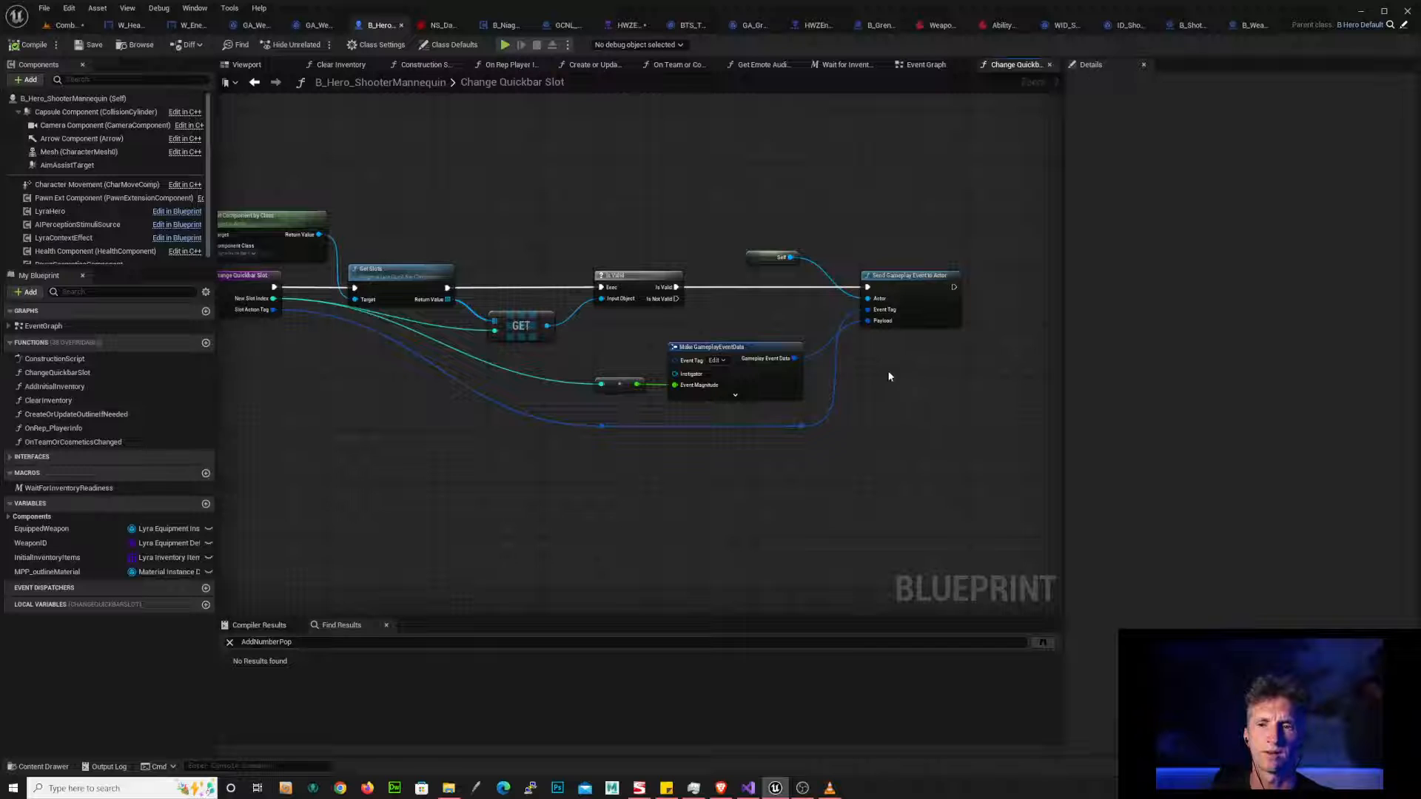
scroll(914, 411, up, 2)
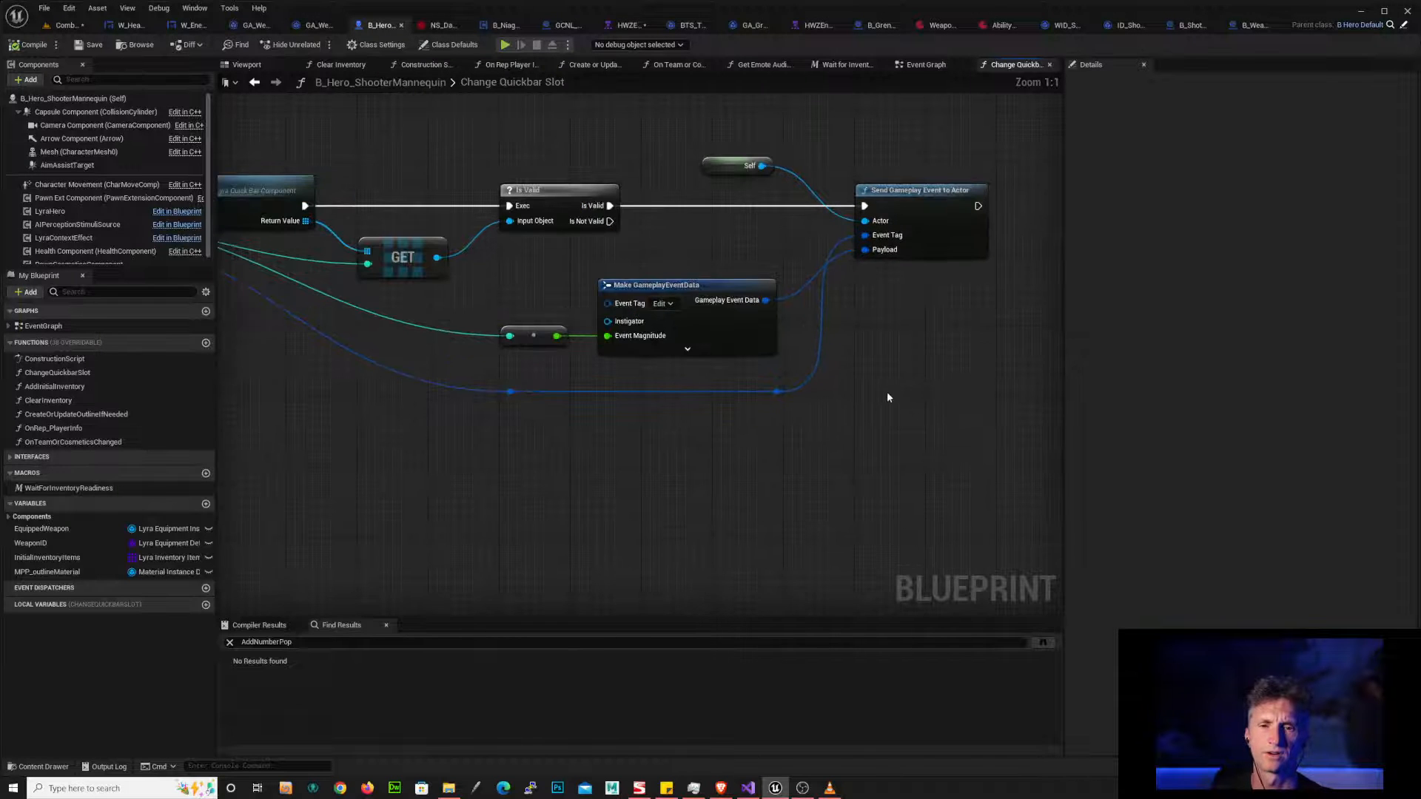
right_drag(546, 421, 885, 423)
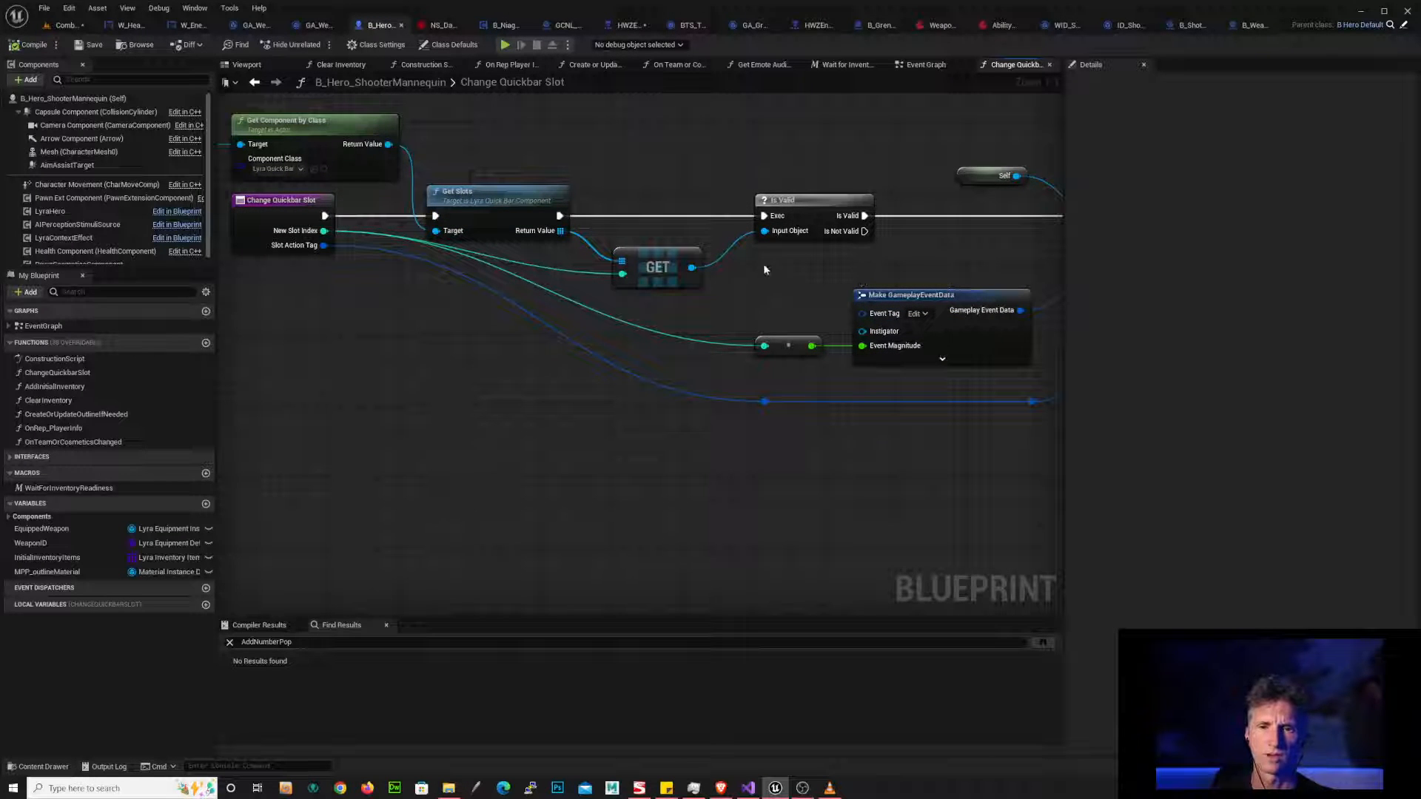
right_drag(602, 176, 887, 197)
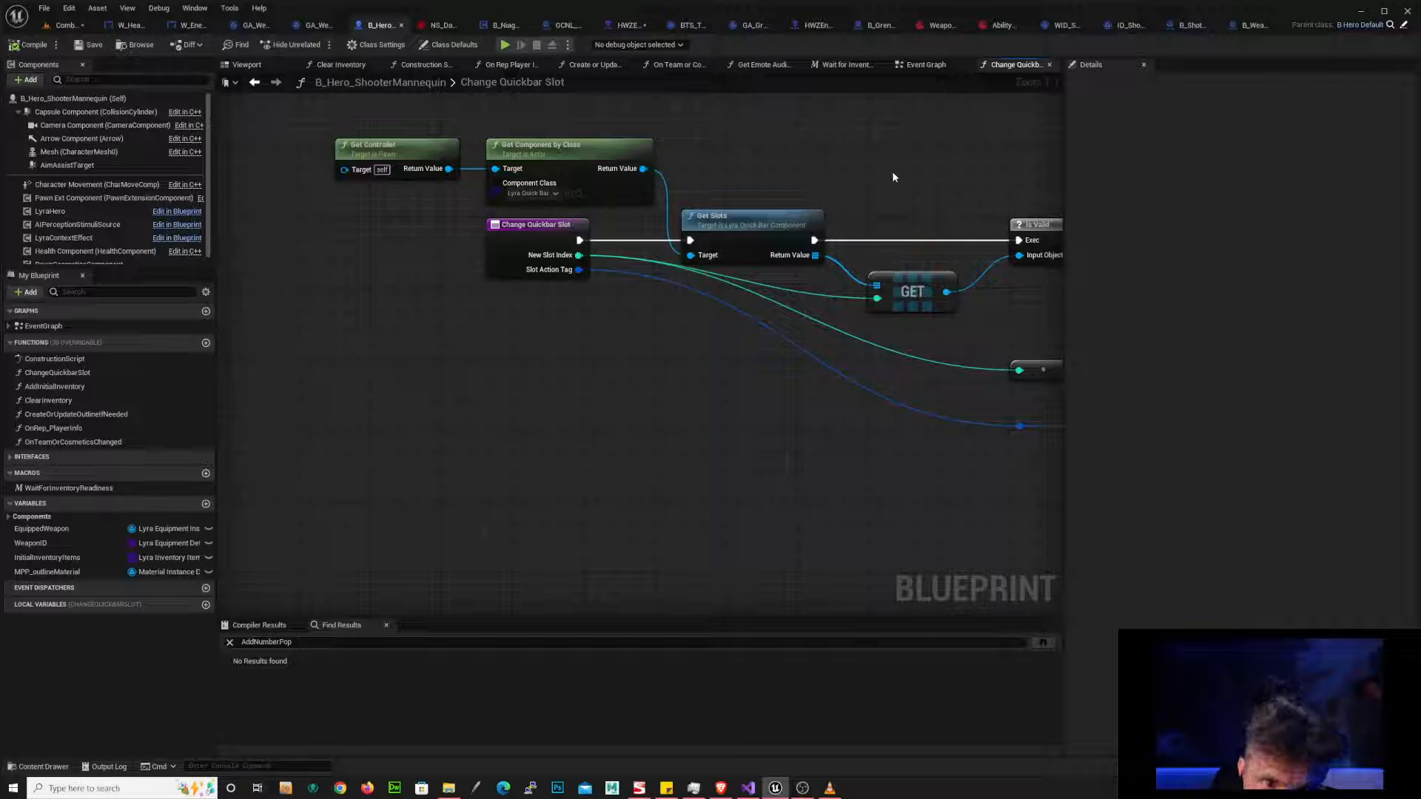
right_drag(934, 169, 416, 148)
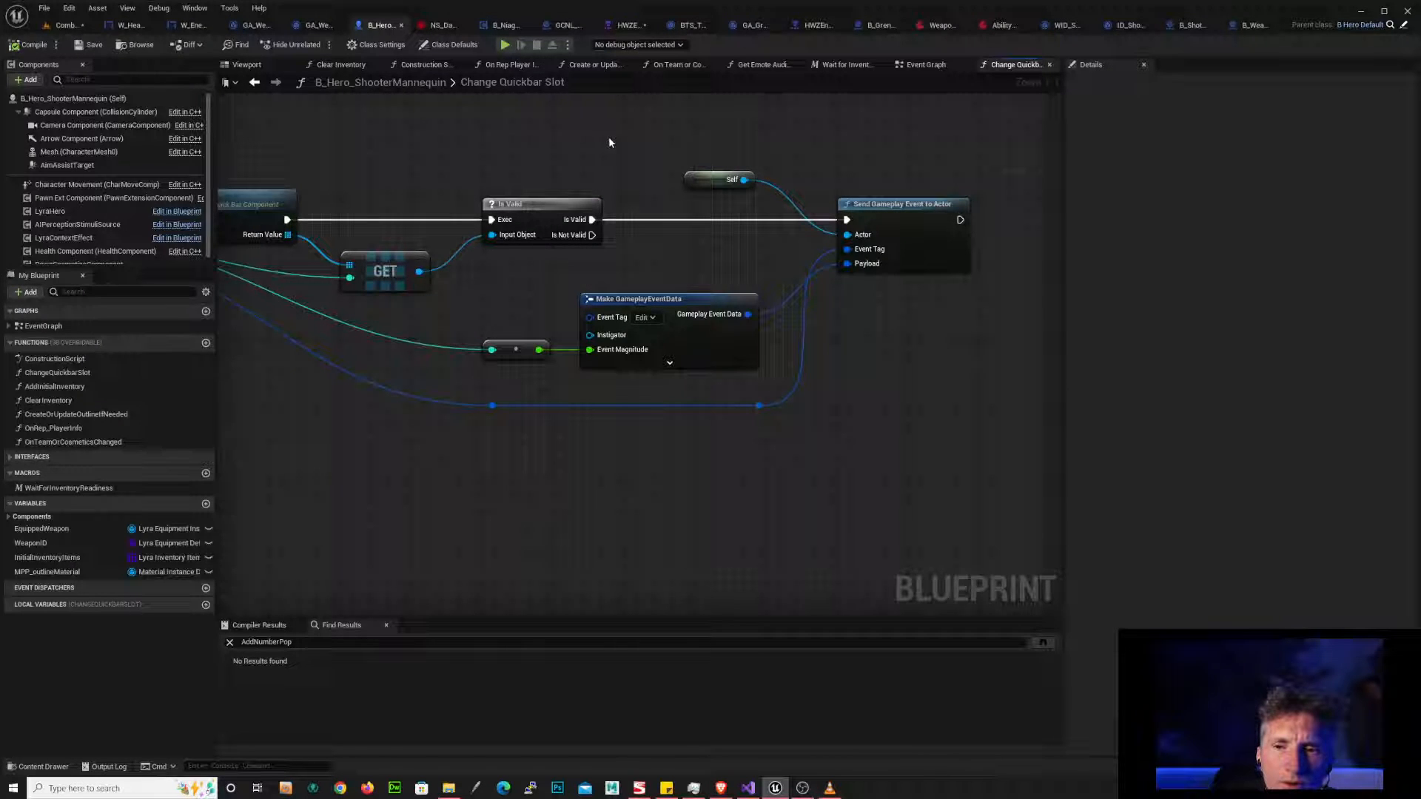
- Return from Change Quickbar Slot to the hero's event graph and review the quick slot routing and the section hiding the actor until it's initialized
right_drag(592, 136, 873, 145)
right_drag(999, 146, 633, 156)
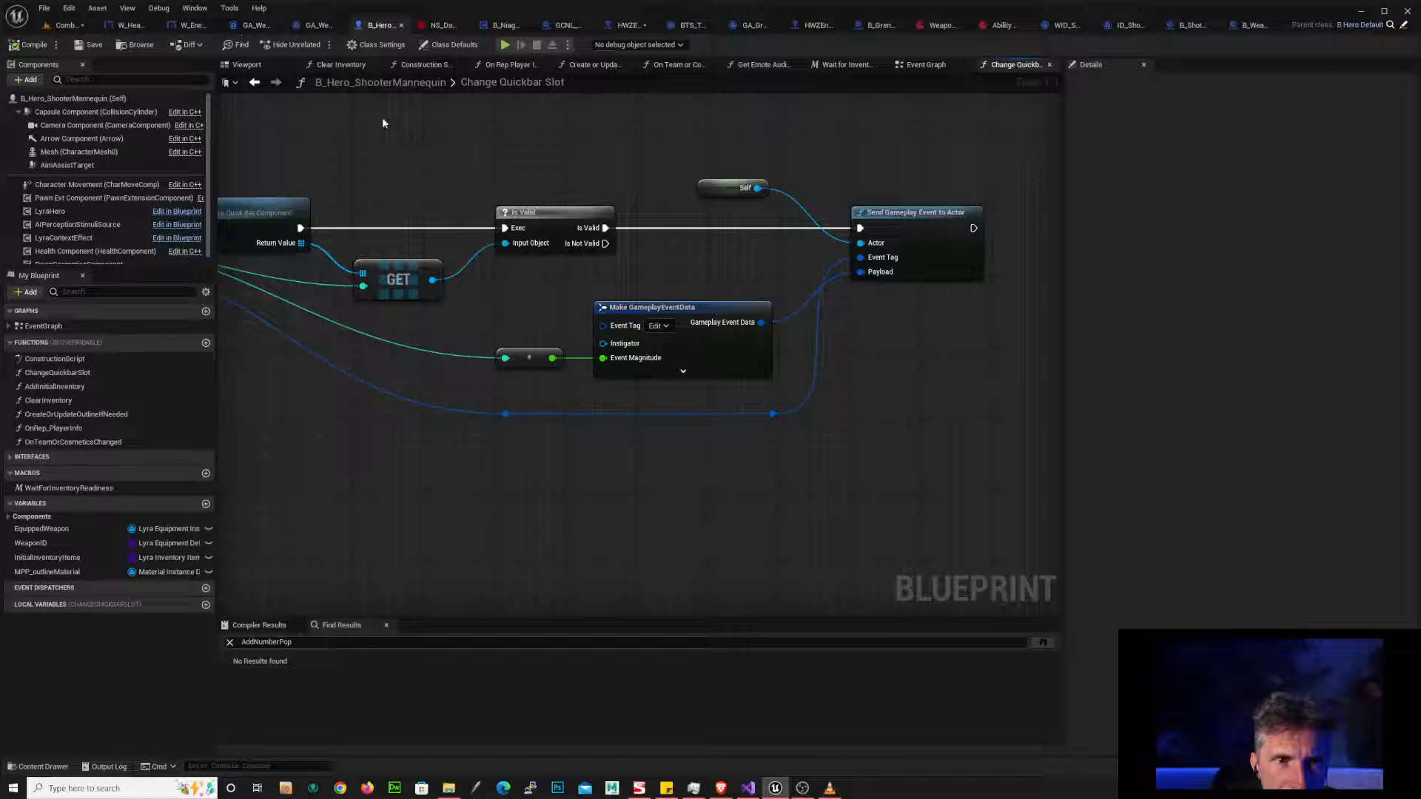
click(931, 67)
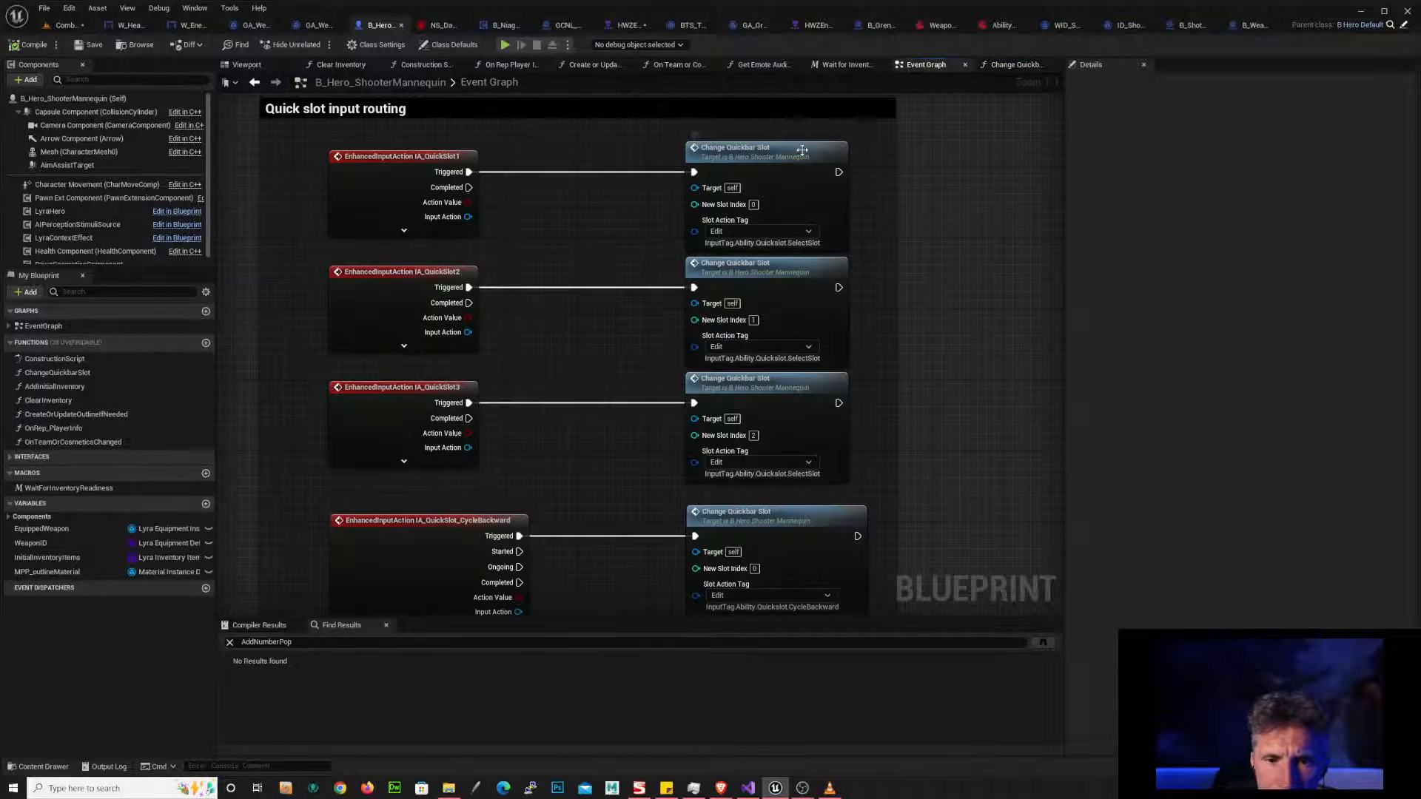
scroll(978, 161, down, 3)
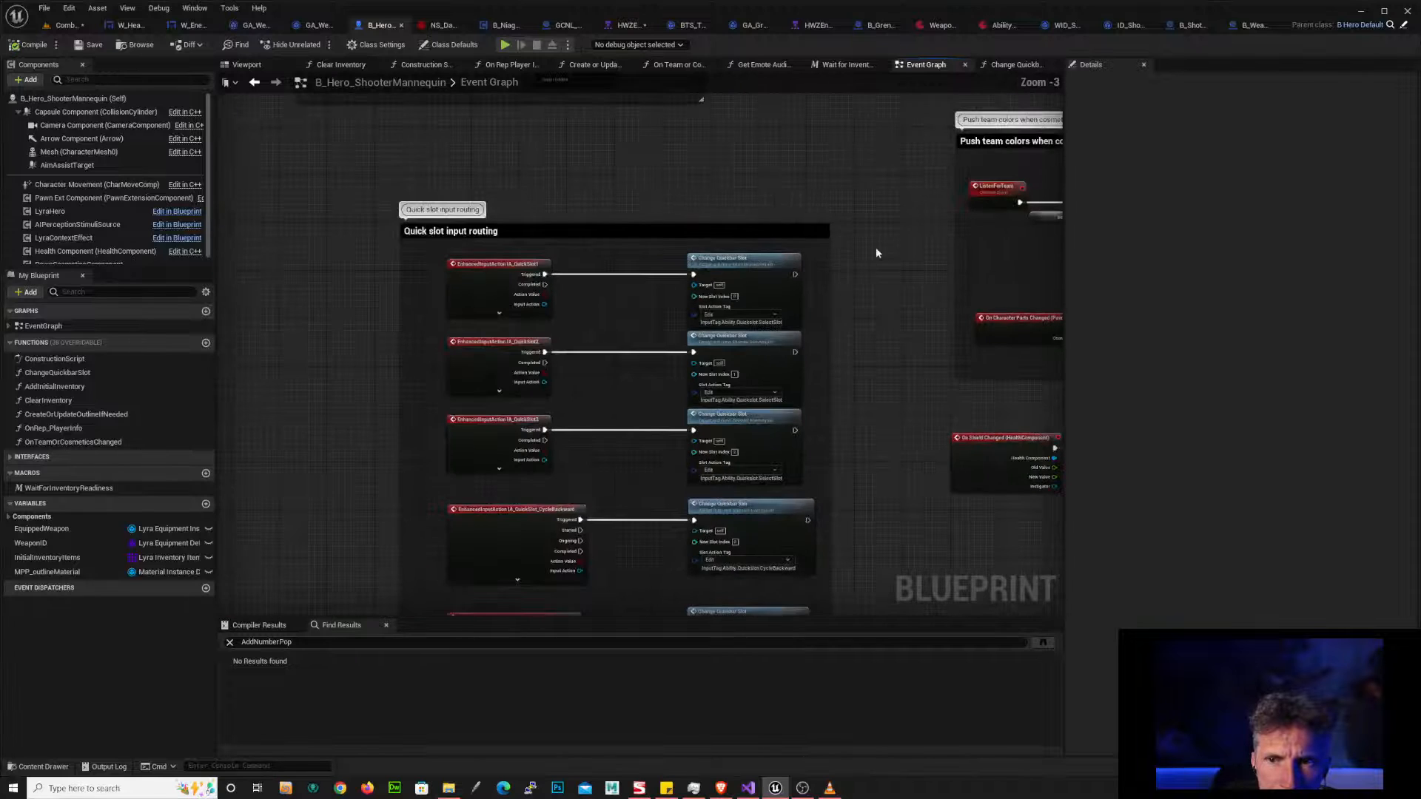
right_drag(876, 247, 548, 223)
right_drag(461, 193, 691, 232)
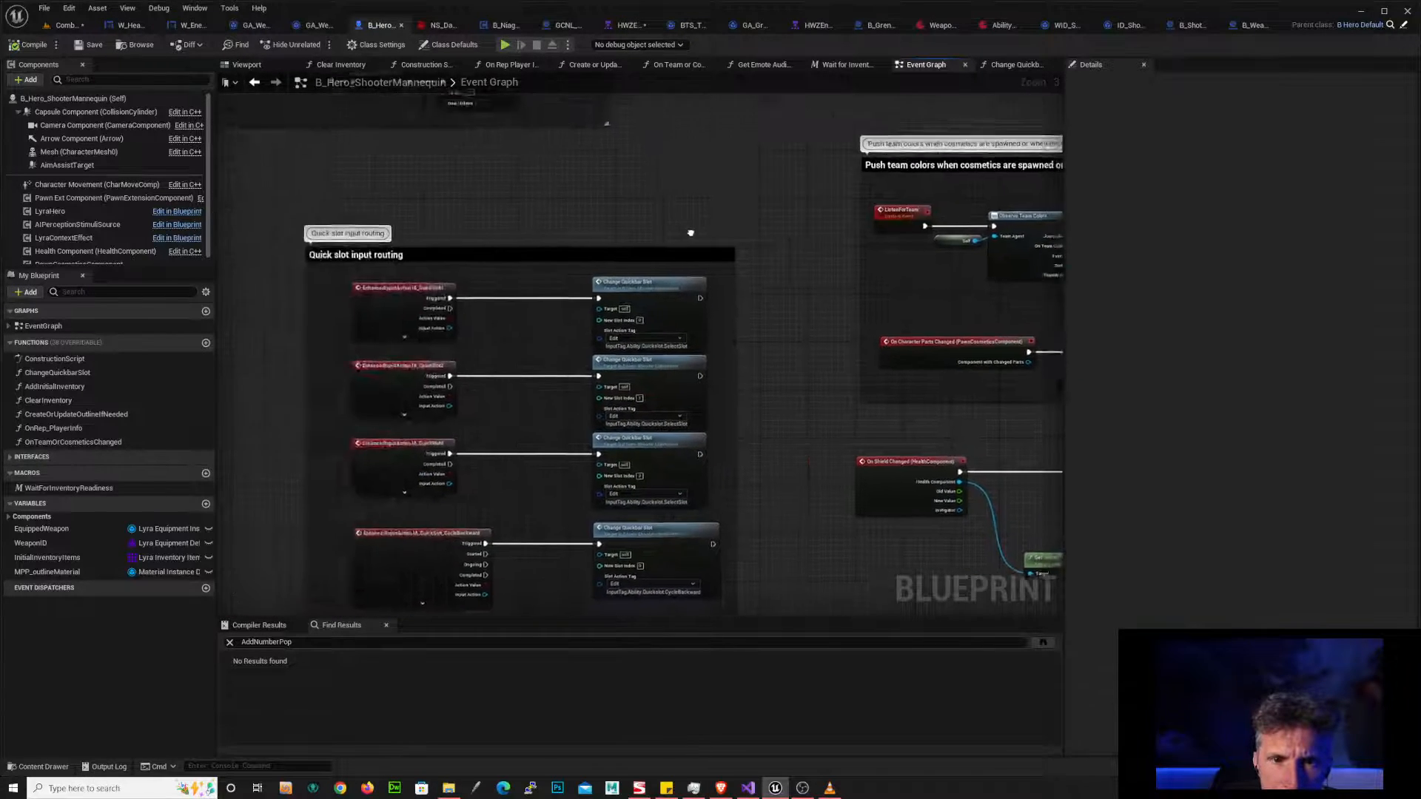
scroll(689, 230, down, 4)
right_drag(482, 171, 422, 301)
scroll(421, 300, up, 3)
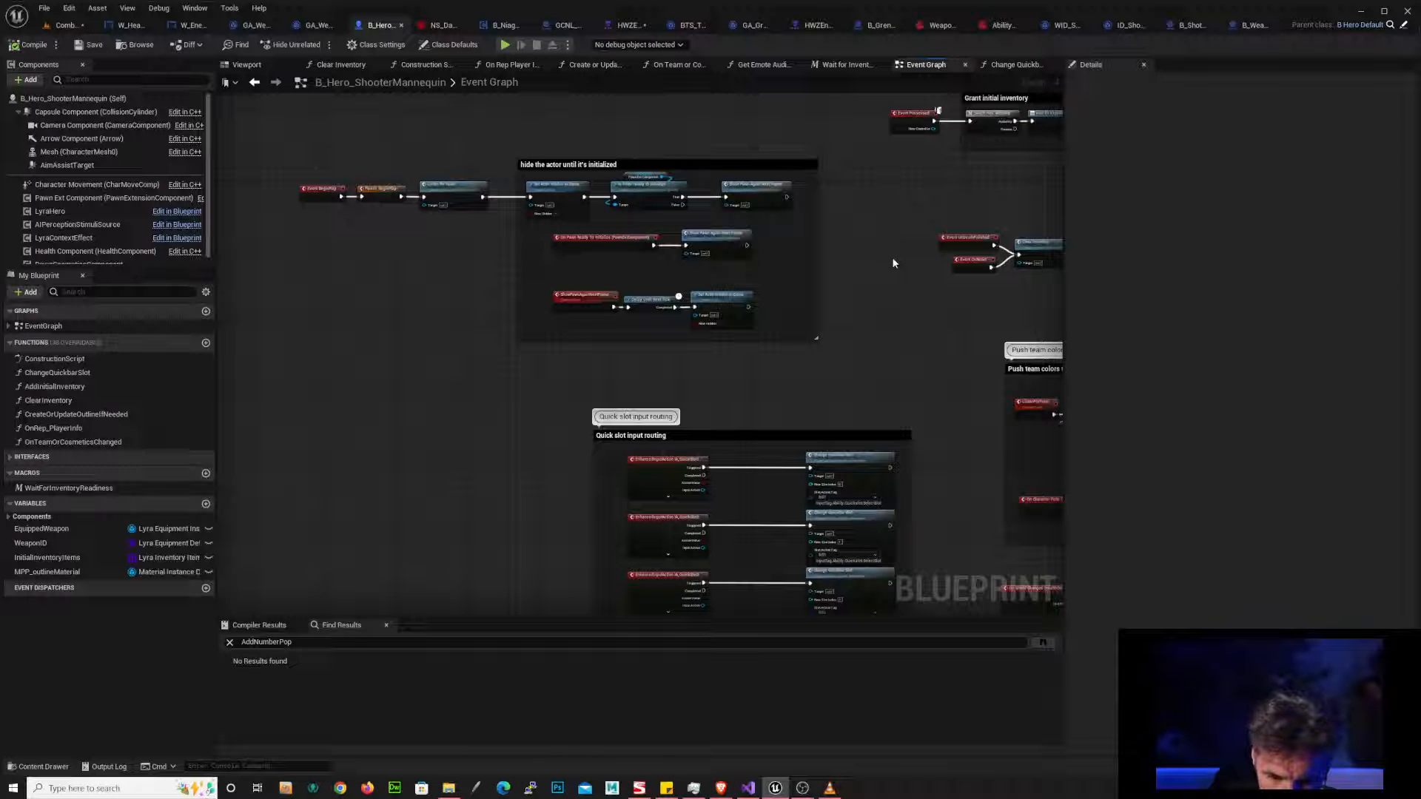
- Search for "spawn skeletal mesh" and extend the search to all blueprints in the project
drag(298, 642, 253, 642)
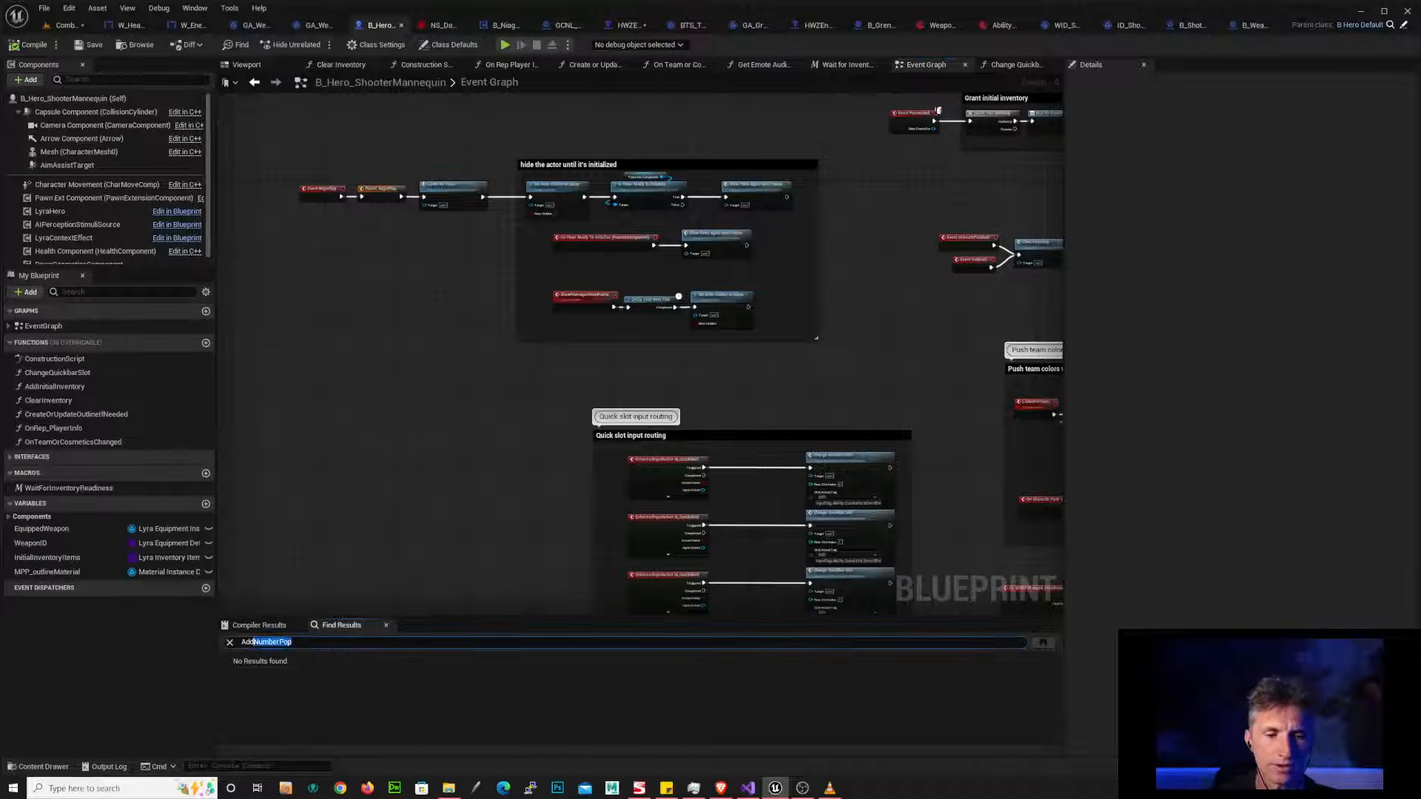
text(spawn)
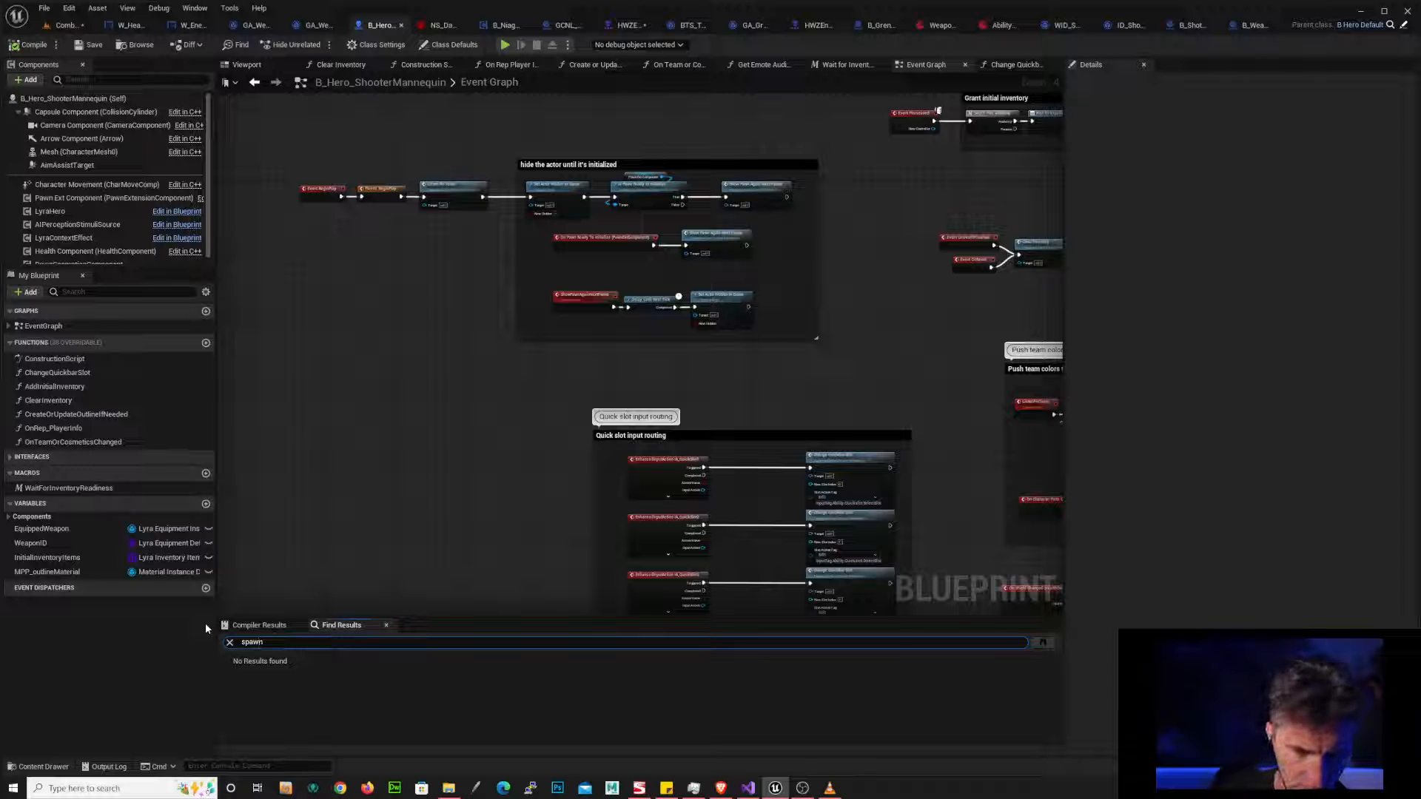
text( skeletal mesh)
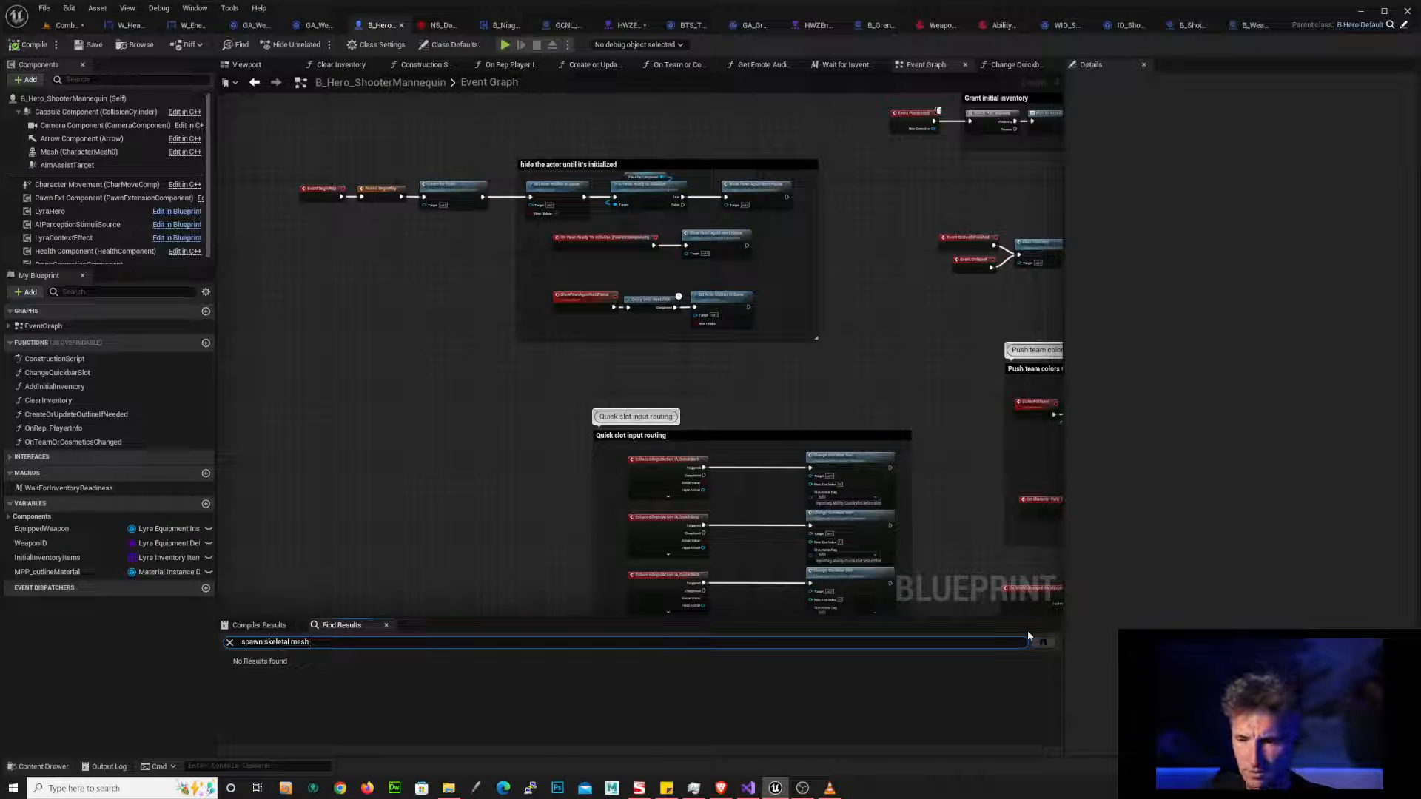
click(1043, 643)
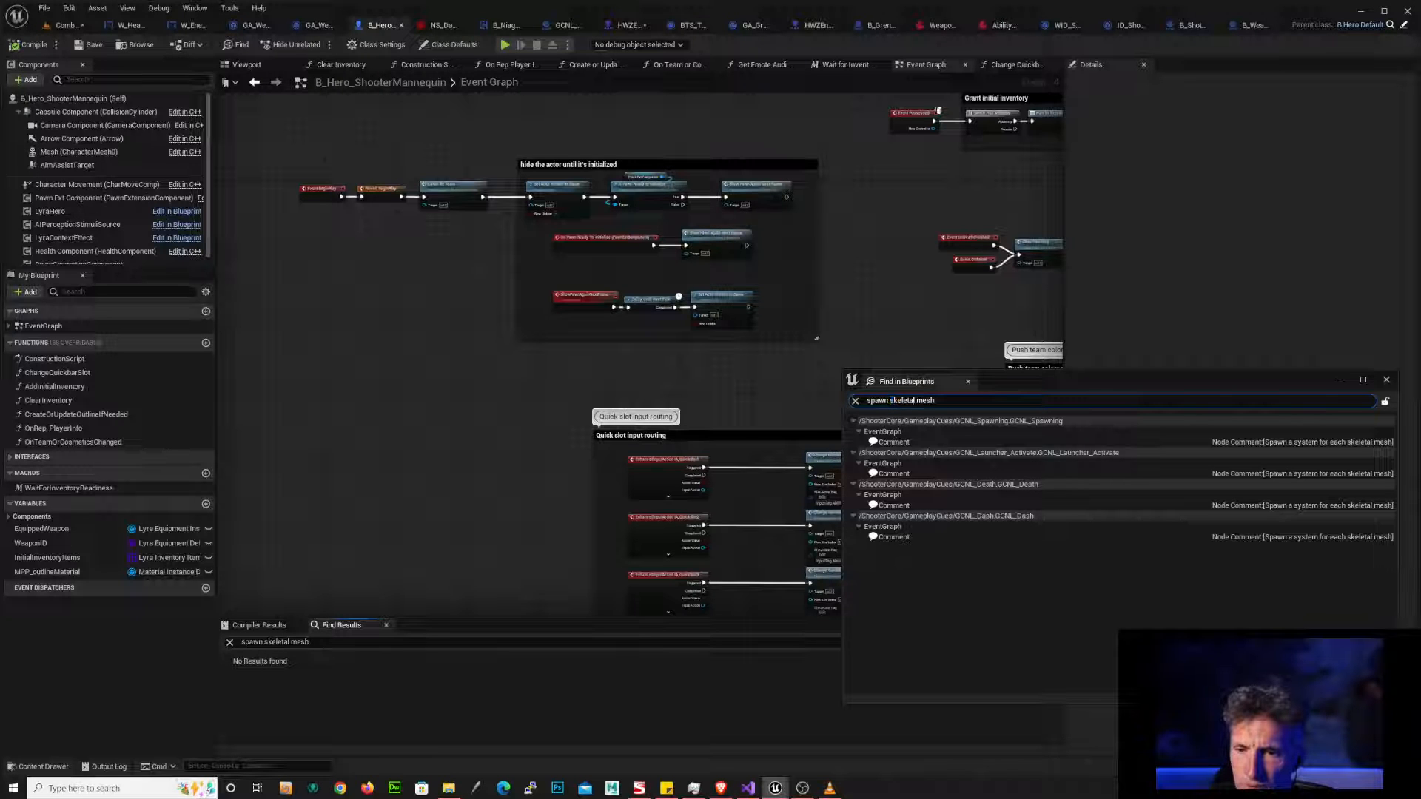
- Search all blueprints for "spawn actor" instead
mouse_move(898, 401)
mouse_down()
mouse_move(916, 401)
mouse_move(897, 400)
mouse_up()
key(BackSpace)
key(BackSpace)
key(BackSpace)
key(BackSpace)
key(BackSpace)
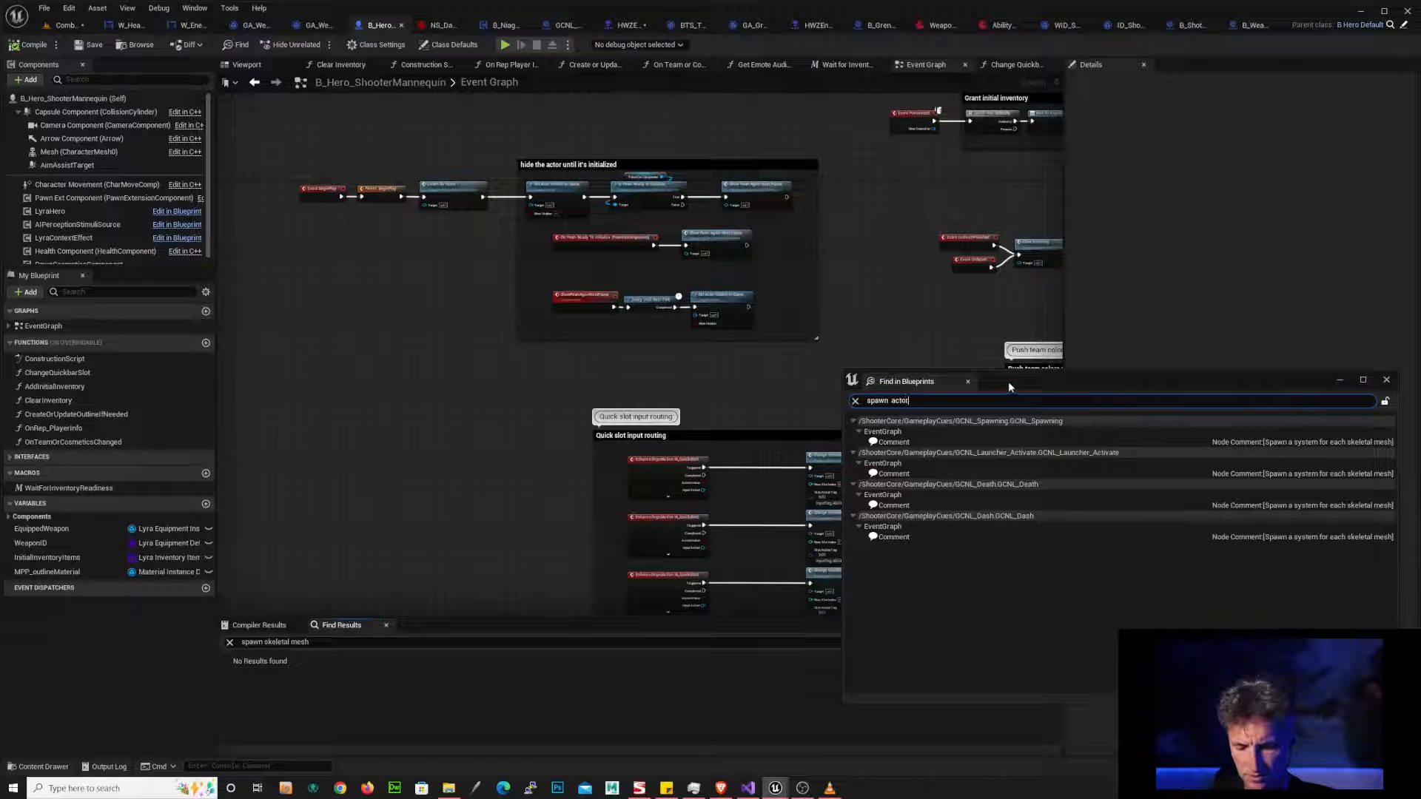
key(Return)
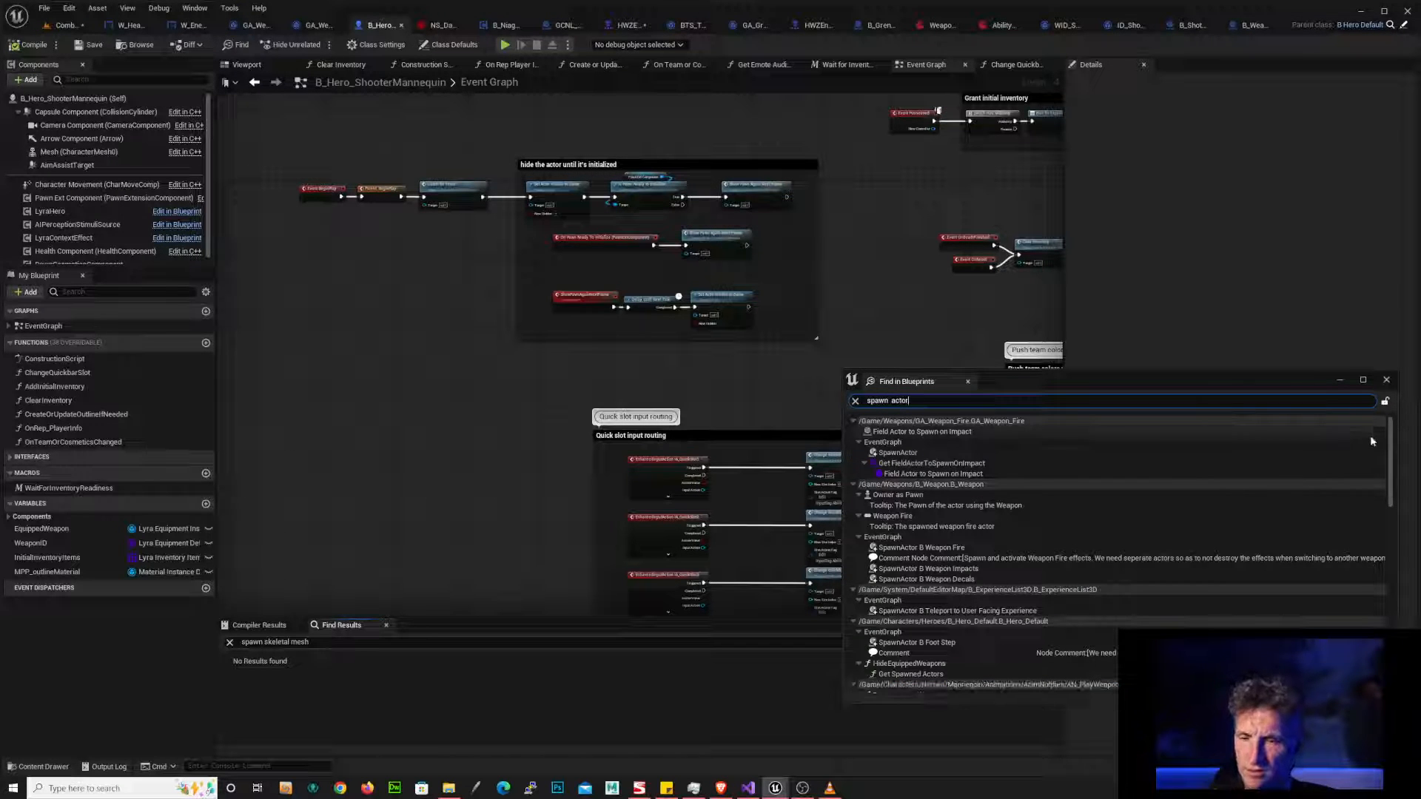
- Look through the spawn actor results and open the Get Spawned Actors node in B_Hero_Default's HideEquippedWeapons function
scroll(1394, 444, down, 1)
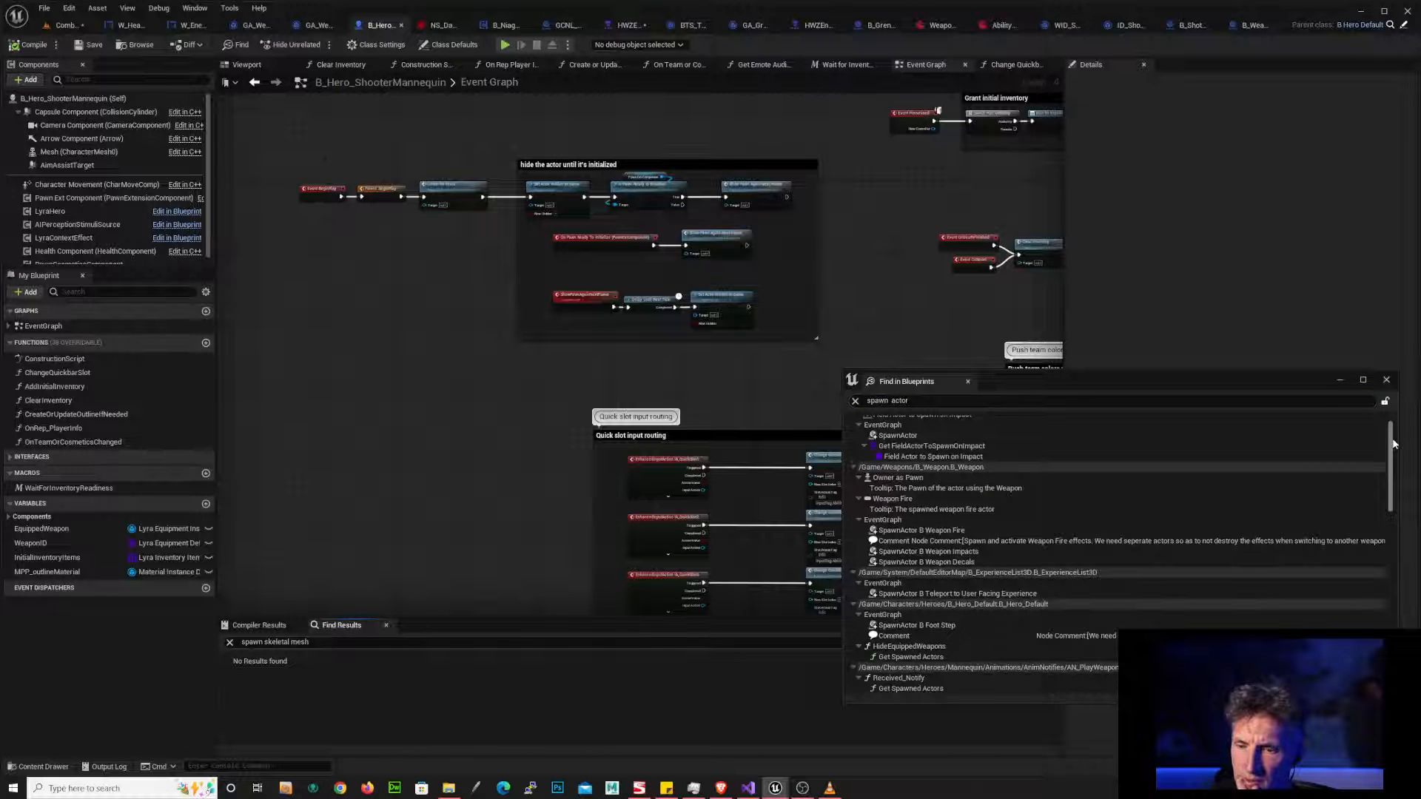
scroll(1394, 444, down, 2)
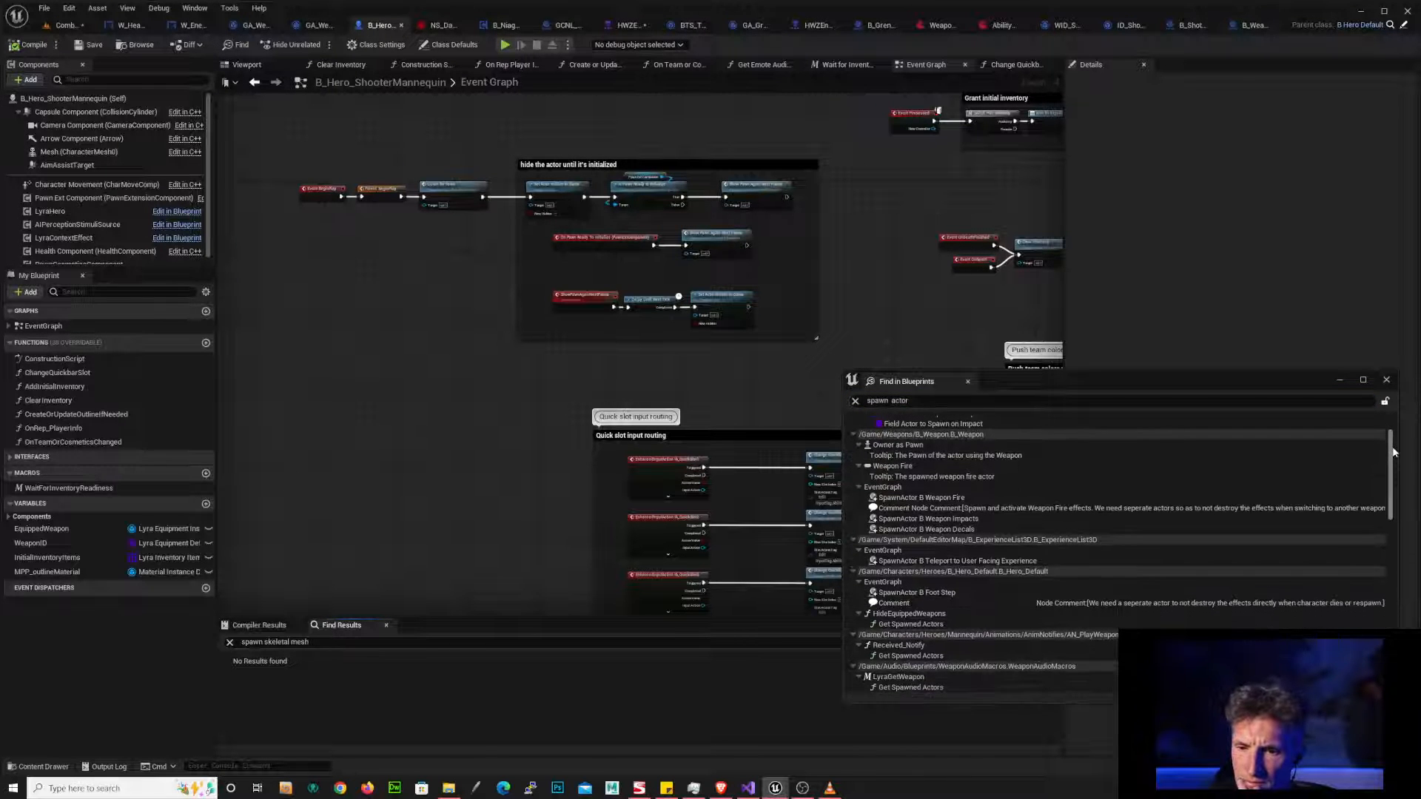
scroll(1394, 452, down, 2)
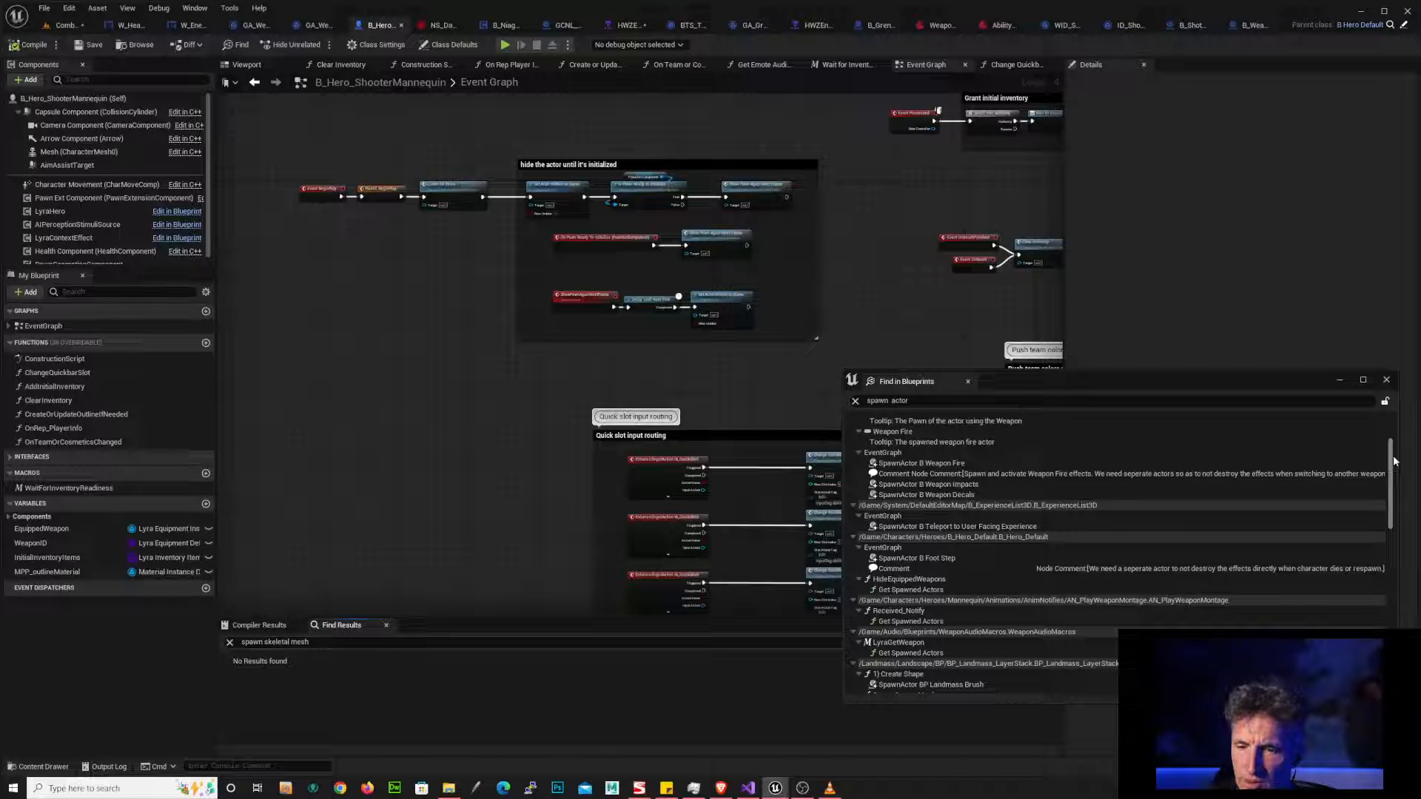
scroll(1396, 471, down, 4)
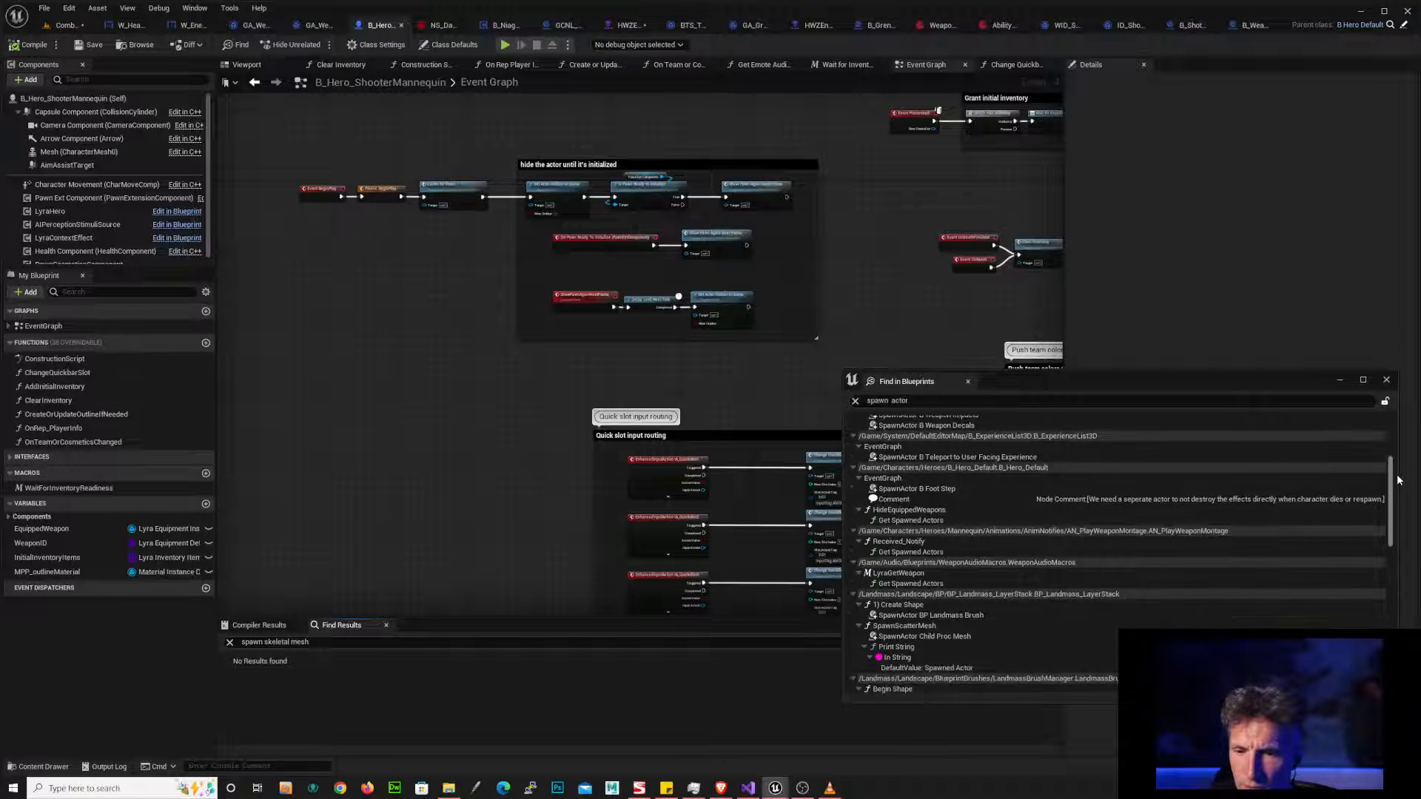
scroll(1378, 481, down, 1)
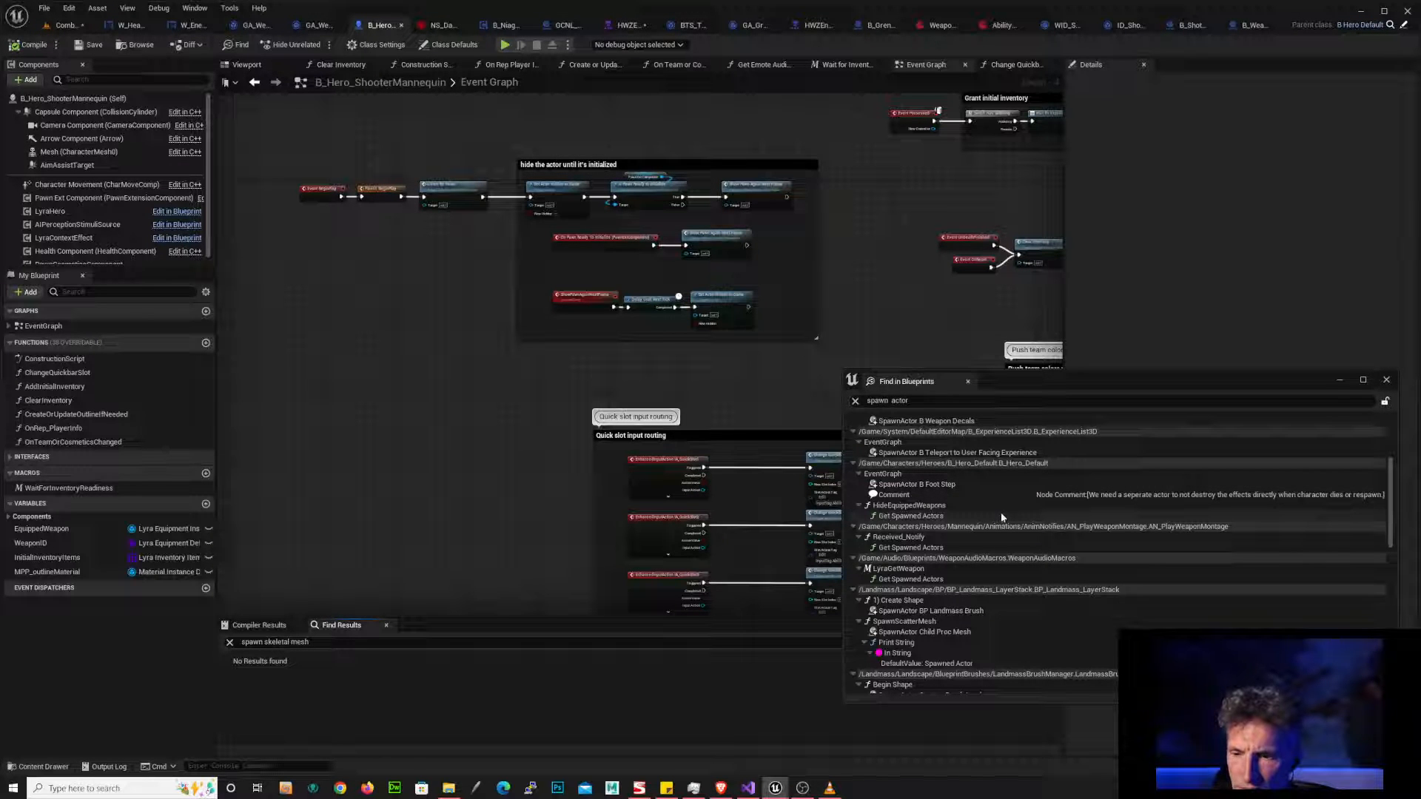
click(948, 517)
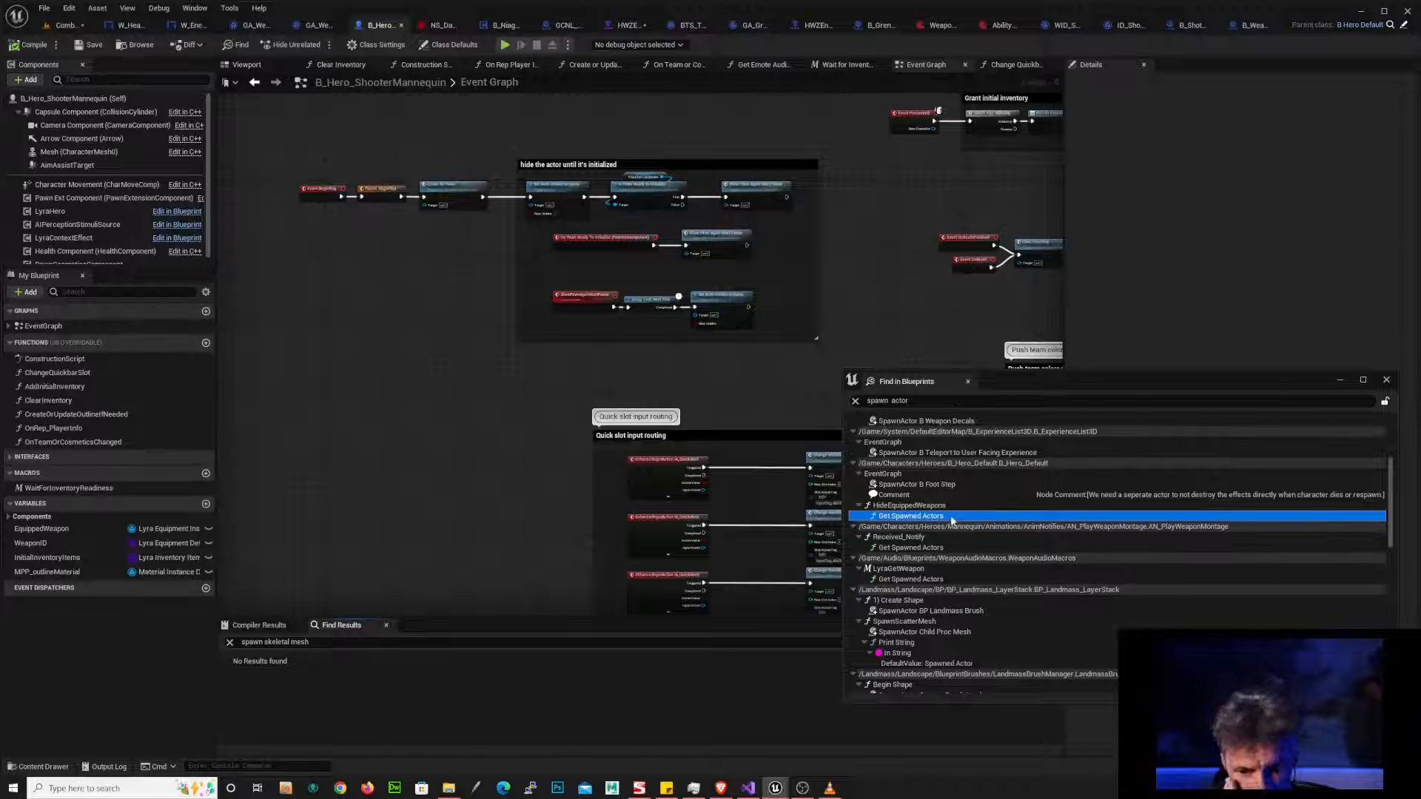
double_click(939, 520)
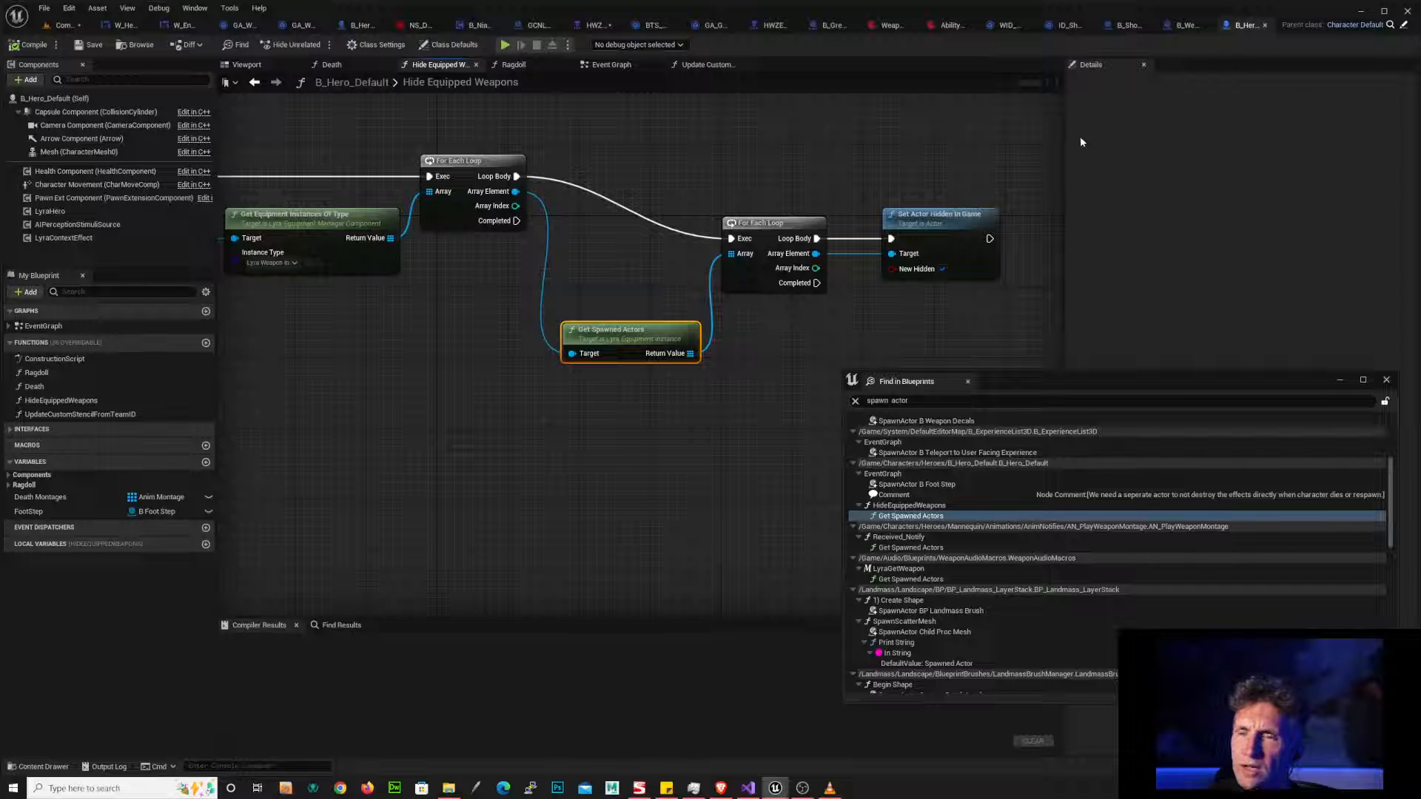
- Trace the Hide Equipped Weapons function from its entry to Set Actor Hidden in Game, examining how equipment instances and their spawned actors are fetched
right_drag(437, 375, 848, 359)
right_drag(352, 257, 808, 328)
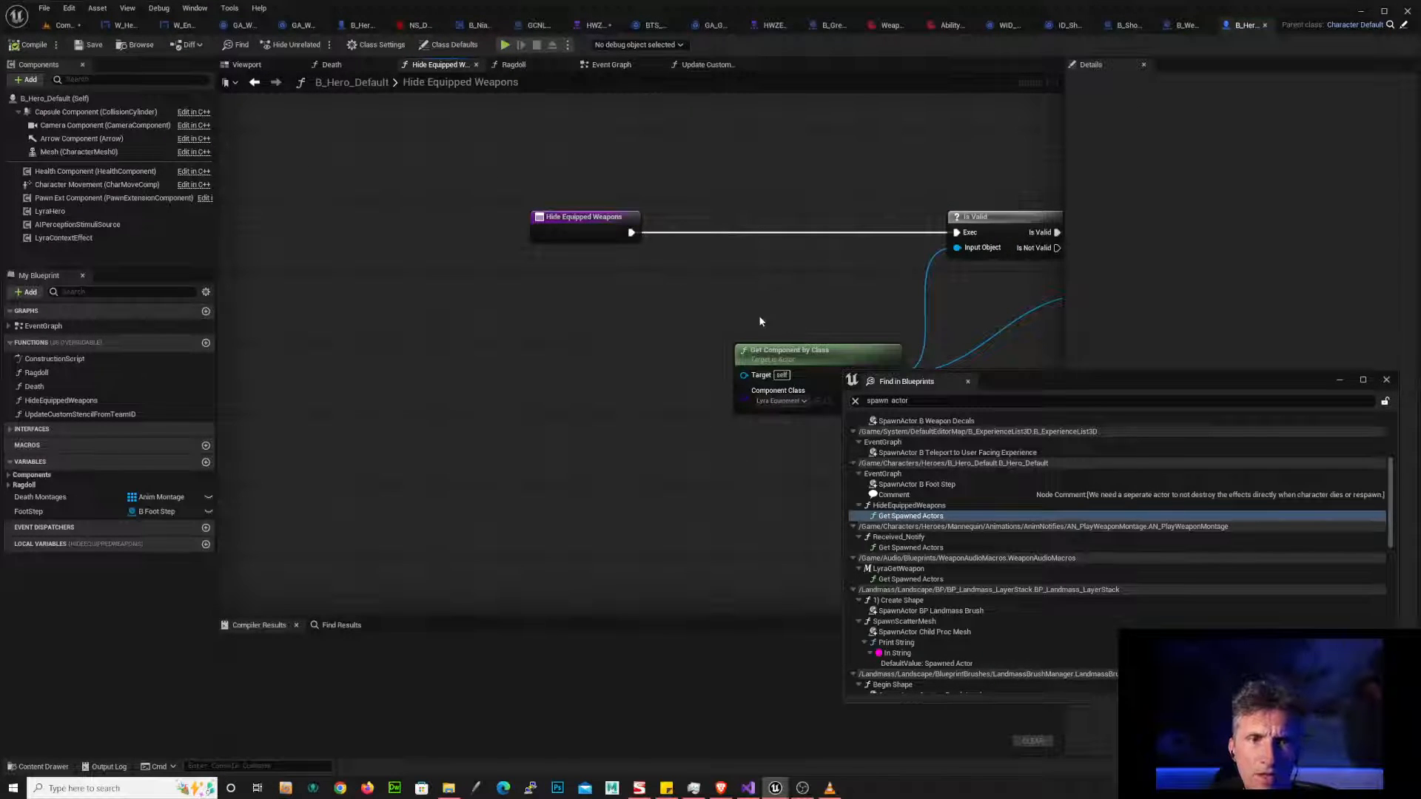
click(9, 326)
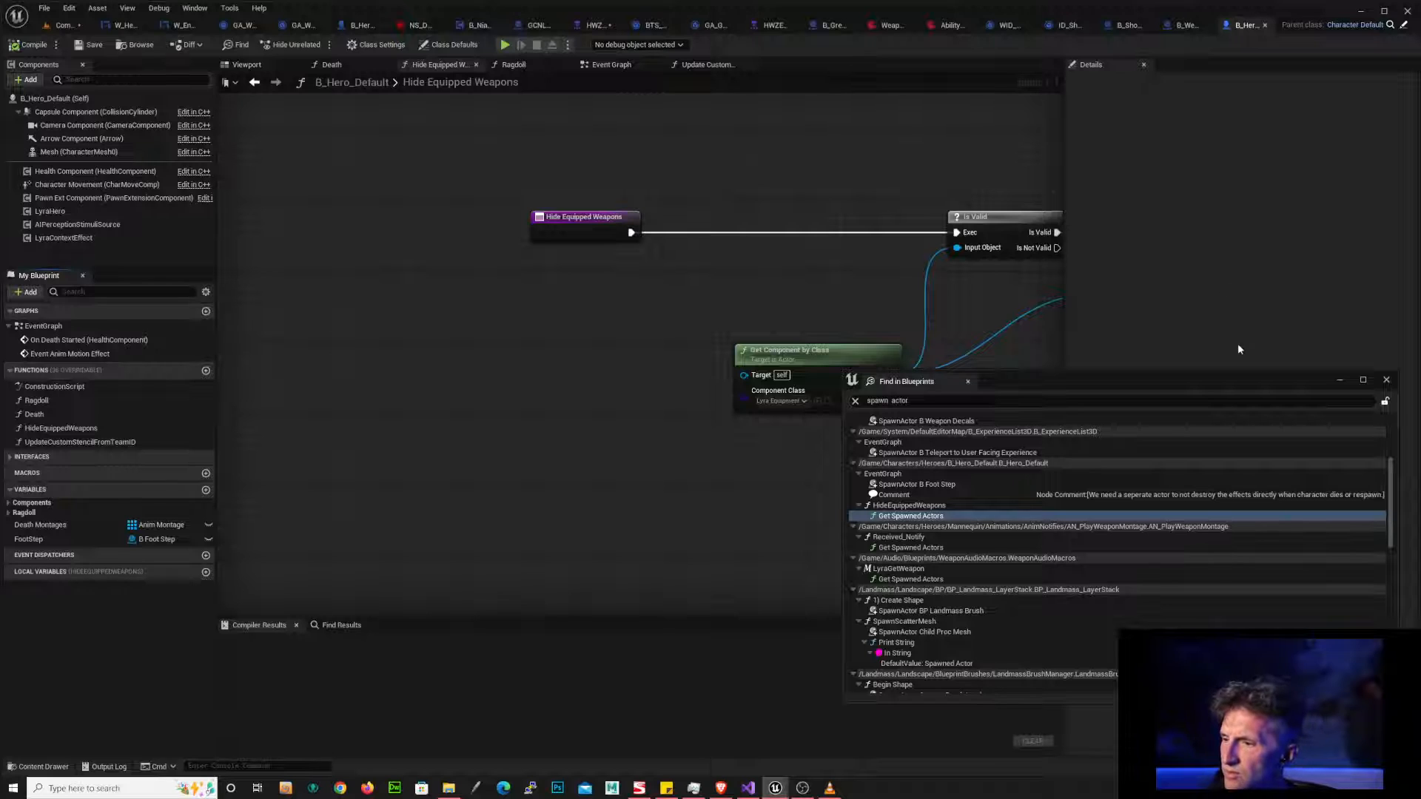
drag(1241, 386, 979, 337)
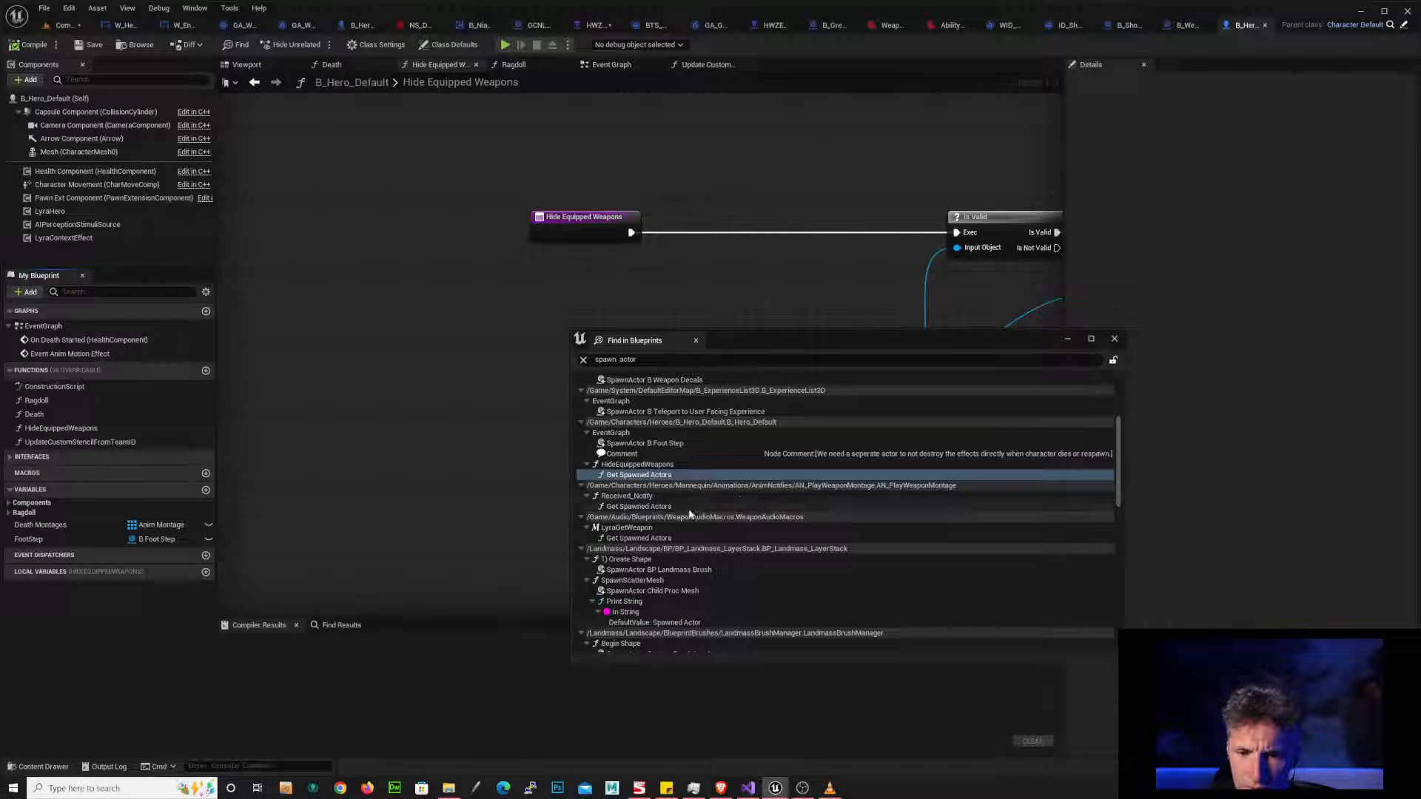
drag(845, 341, 1096, 464)
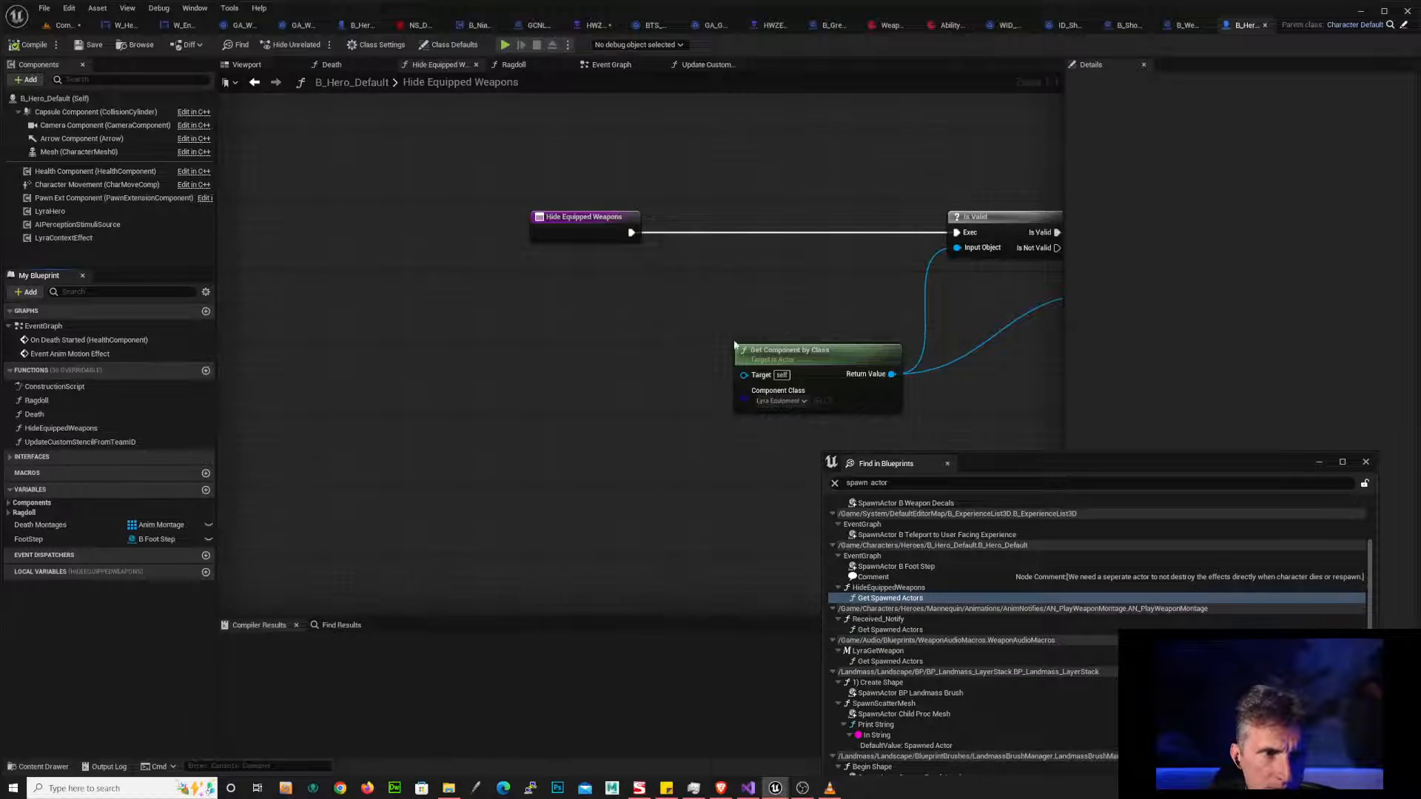
right_drag(735, 345, 259, 300)
right_drag(758, 401, 359, 350)
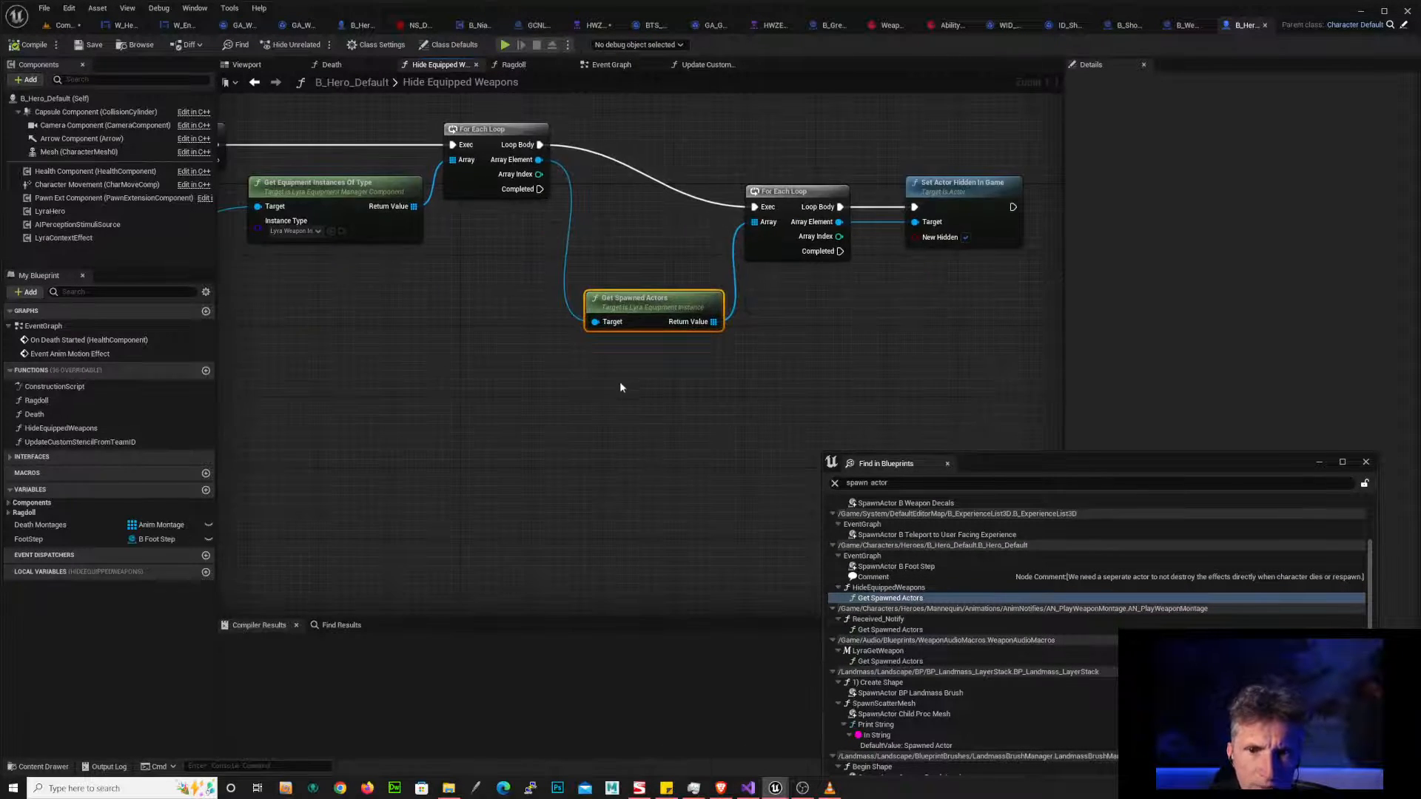
right_drag(449, 339, 801, 355)
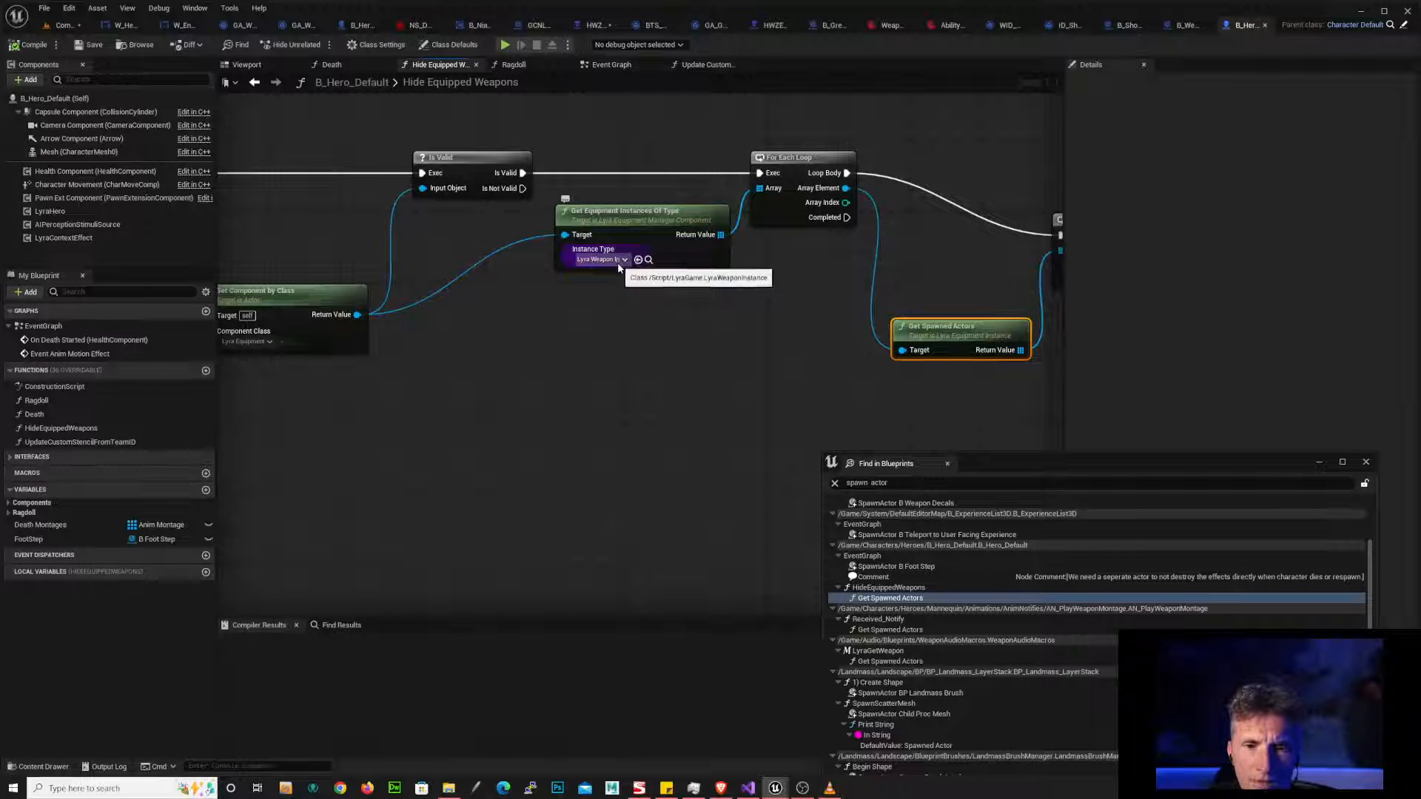
right_drag(600, 335, 832, 325)
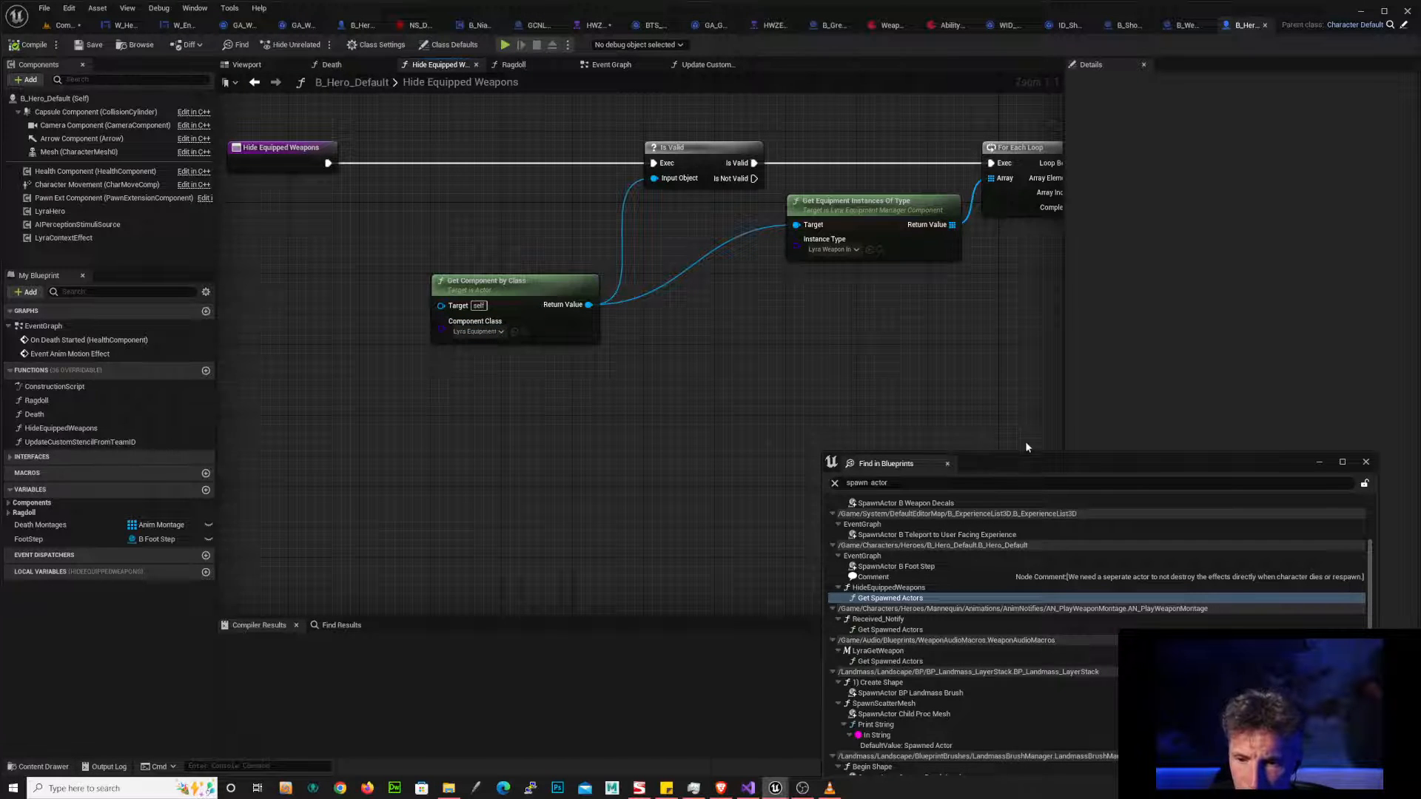
- Look through the remaining spawn actor results, past the HideEquippedWeapons match
drag(1021, 464, 851, 279)
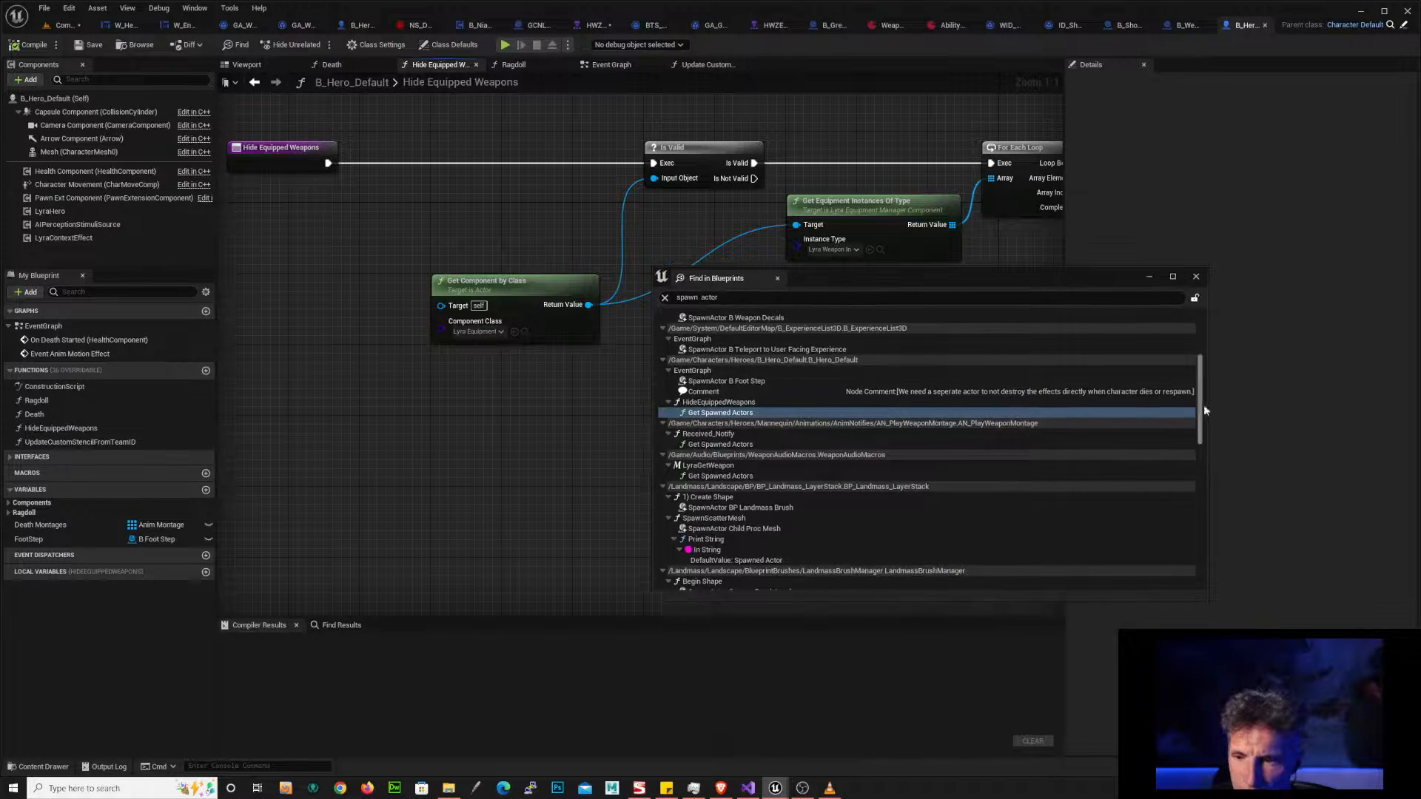
scroll(1204, 409, down, 5)
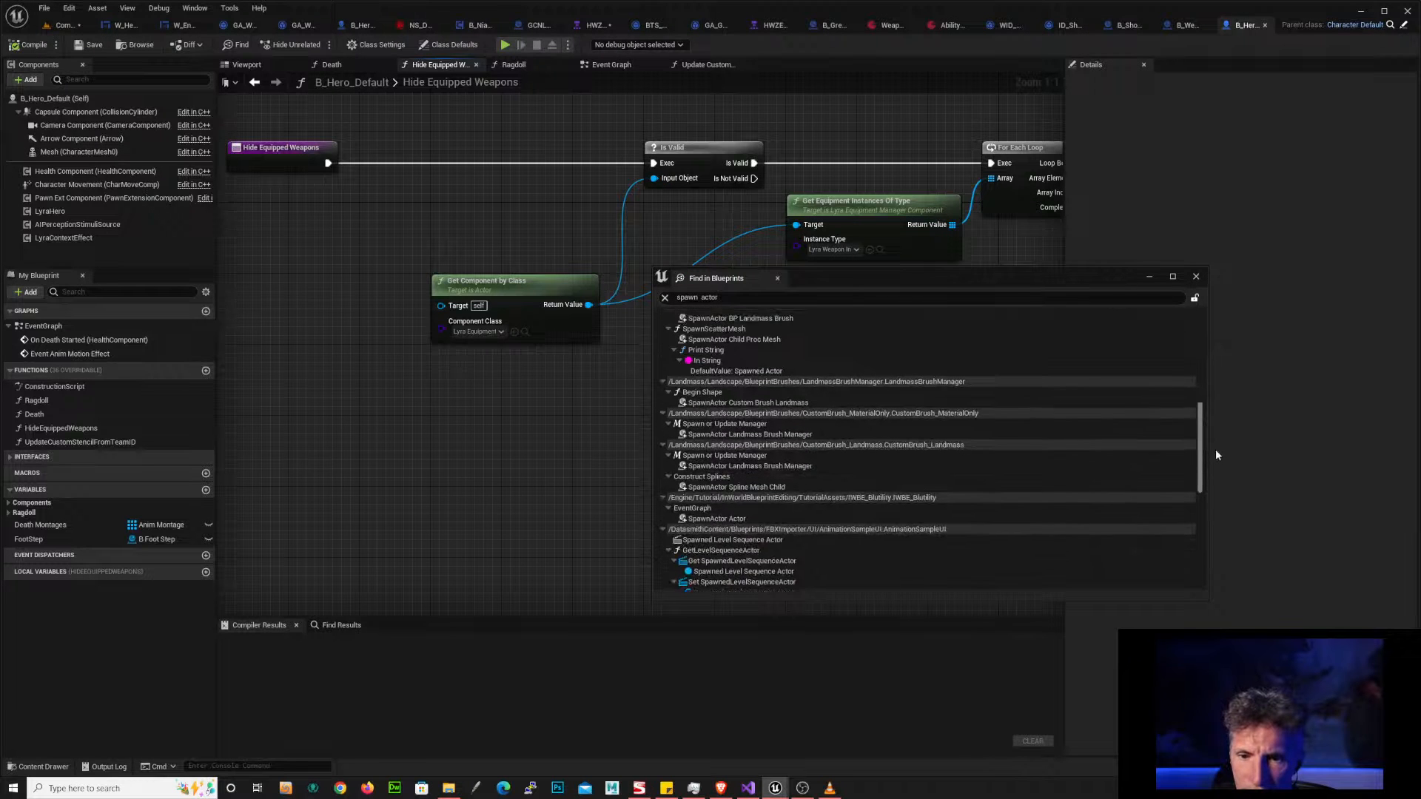
drag(1216, 449, 1213, 446)
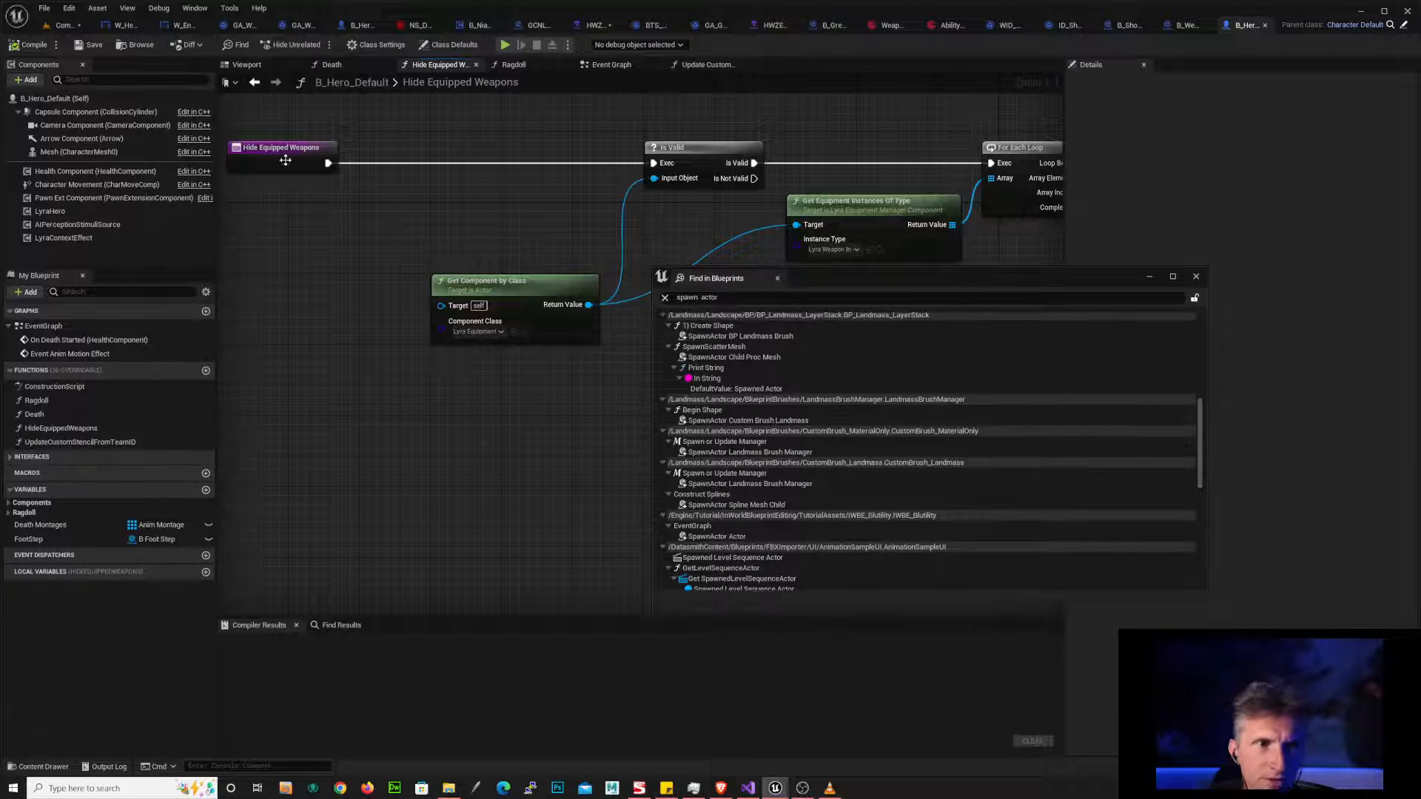
- Switch to the CombatGym level editor and search all project content for "lyra equip"
click(66, 25)
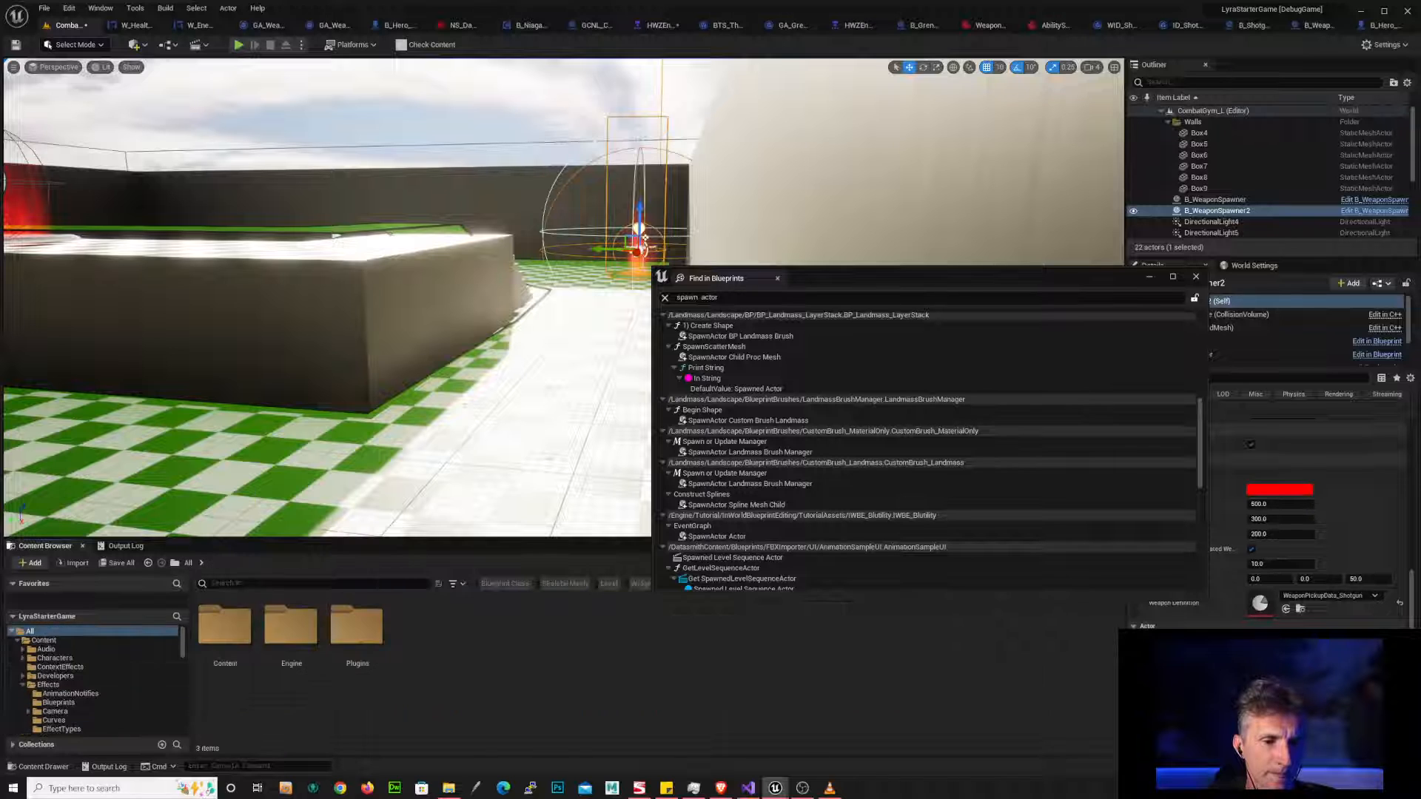
click(277, 588)
text(luyr)
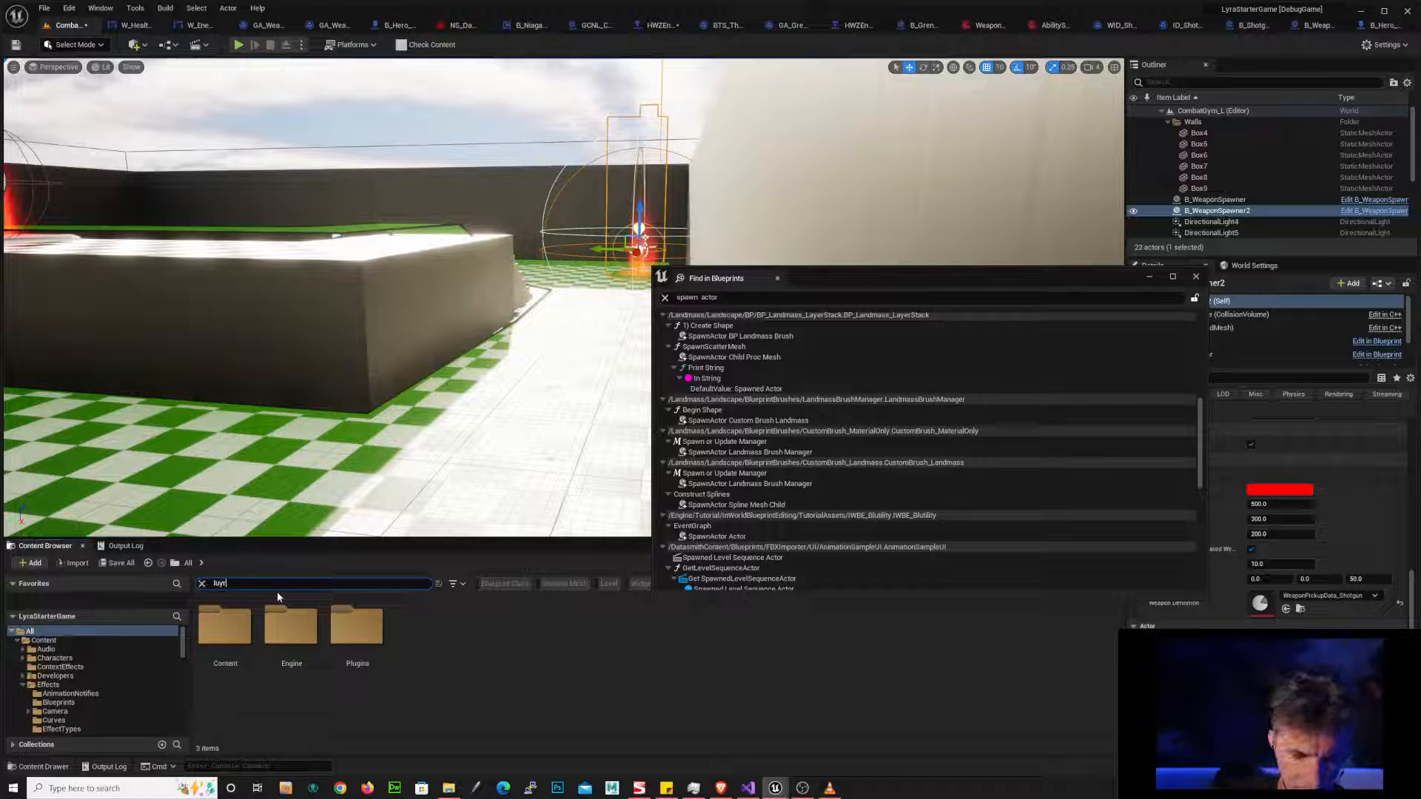
key(BackSpace)
key(BackSpace)
key(BackSpace)
text(yra)
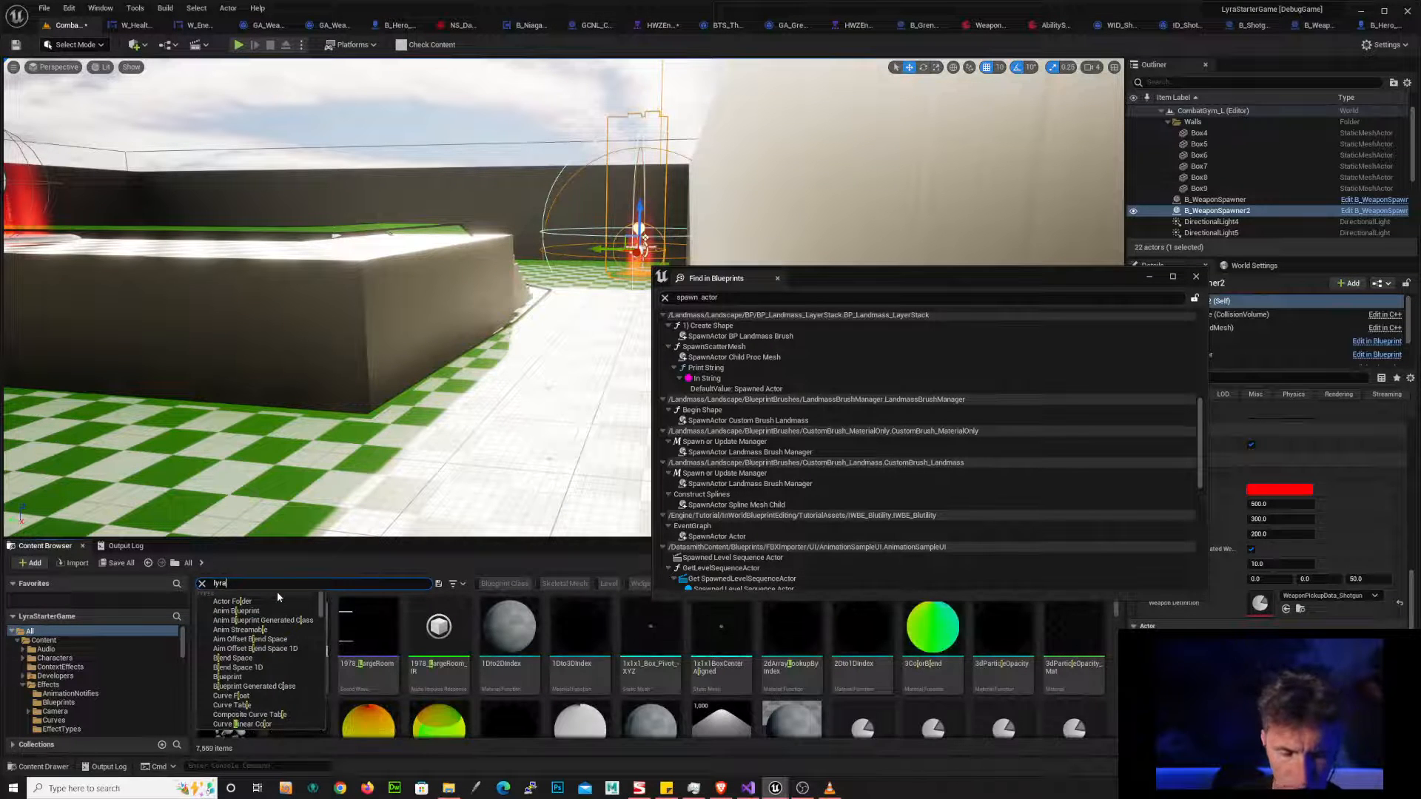
text( equi)
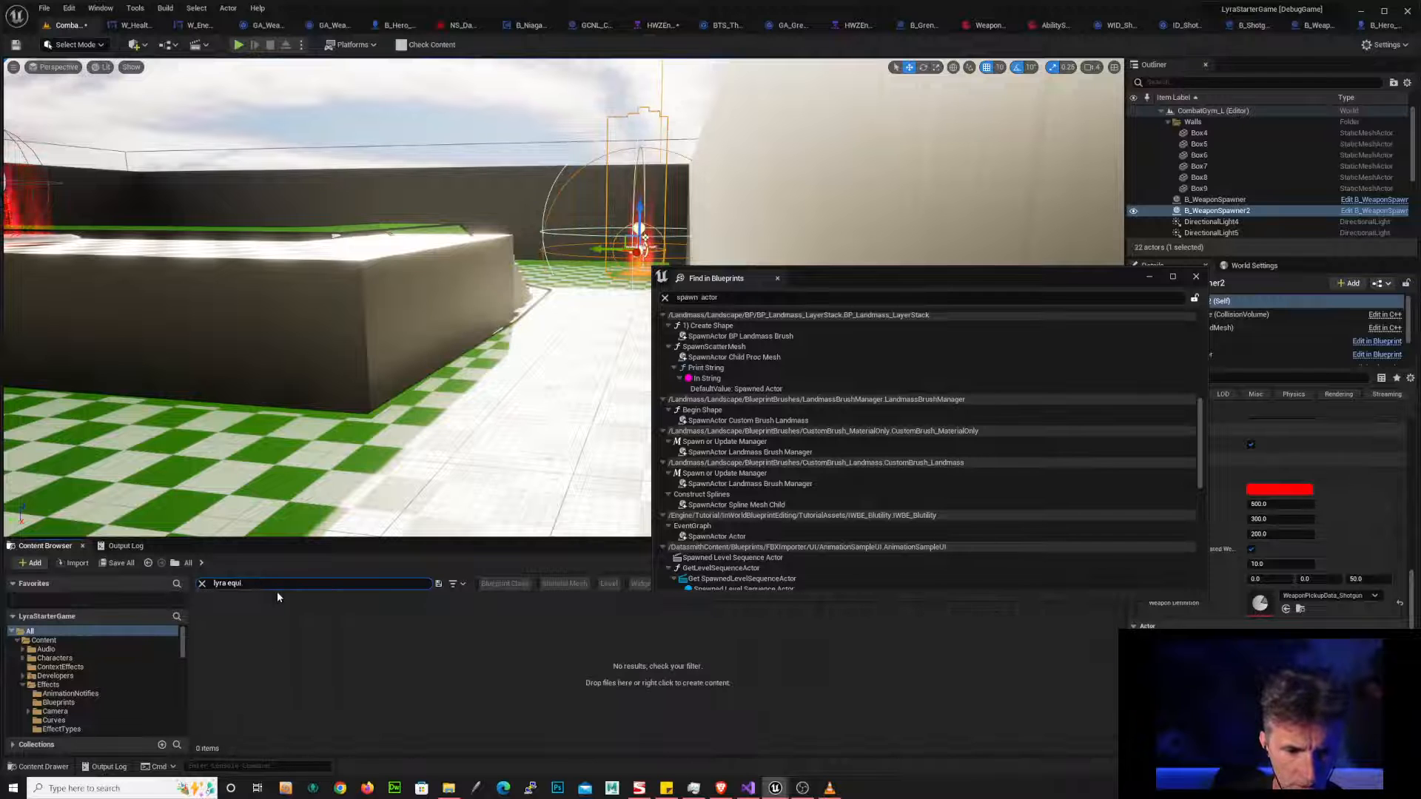
text(p)
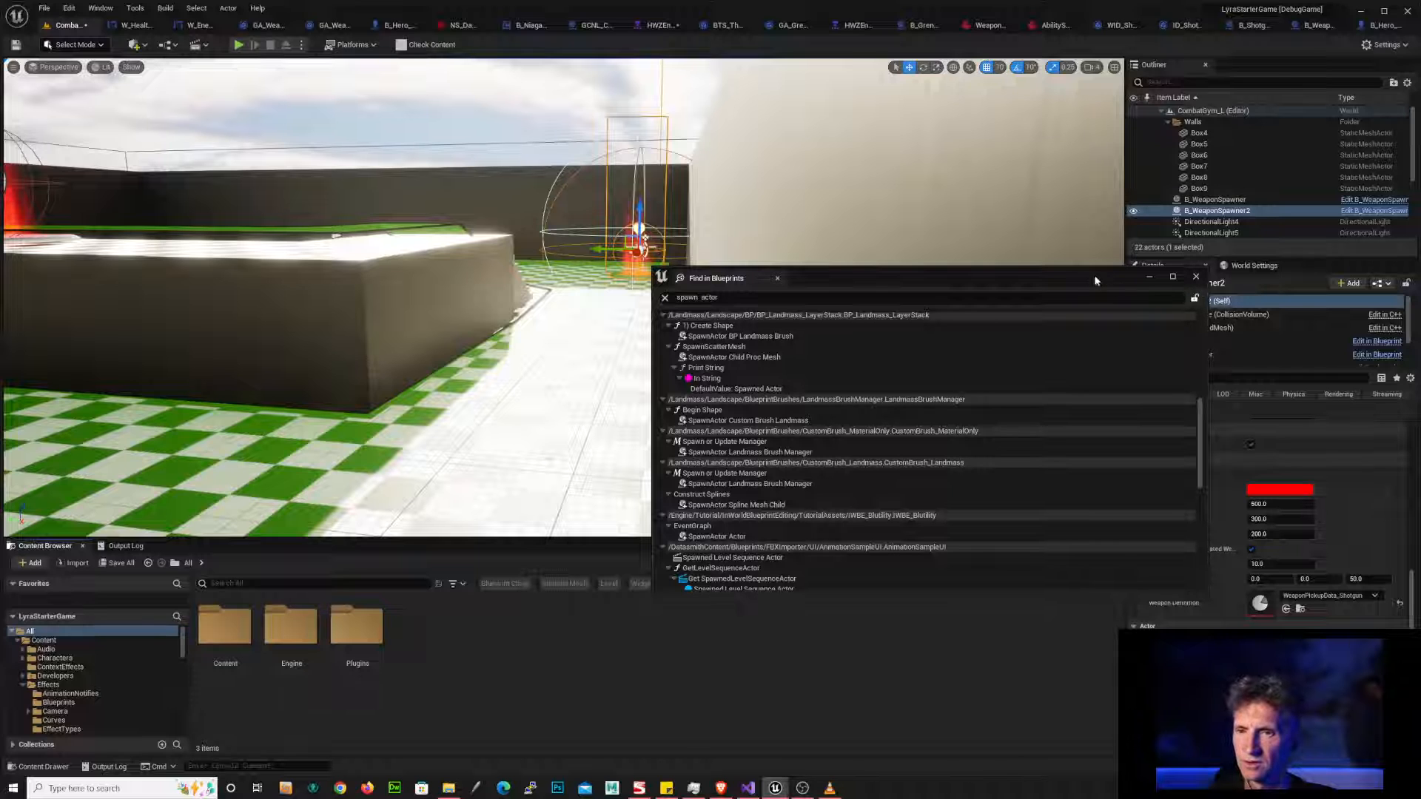
- Turn on the display of C++ classes in the Content Browser
drag(1099, 279, 1025, 164)
click(1104, 563)
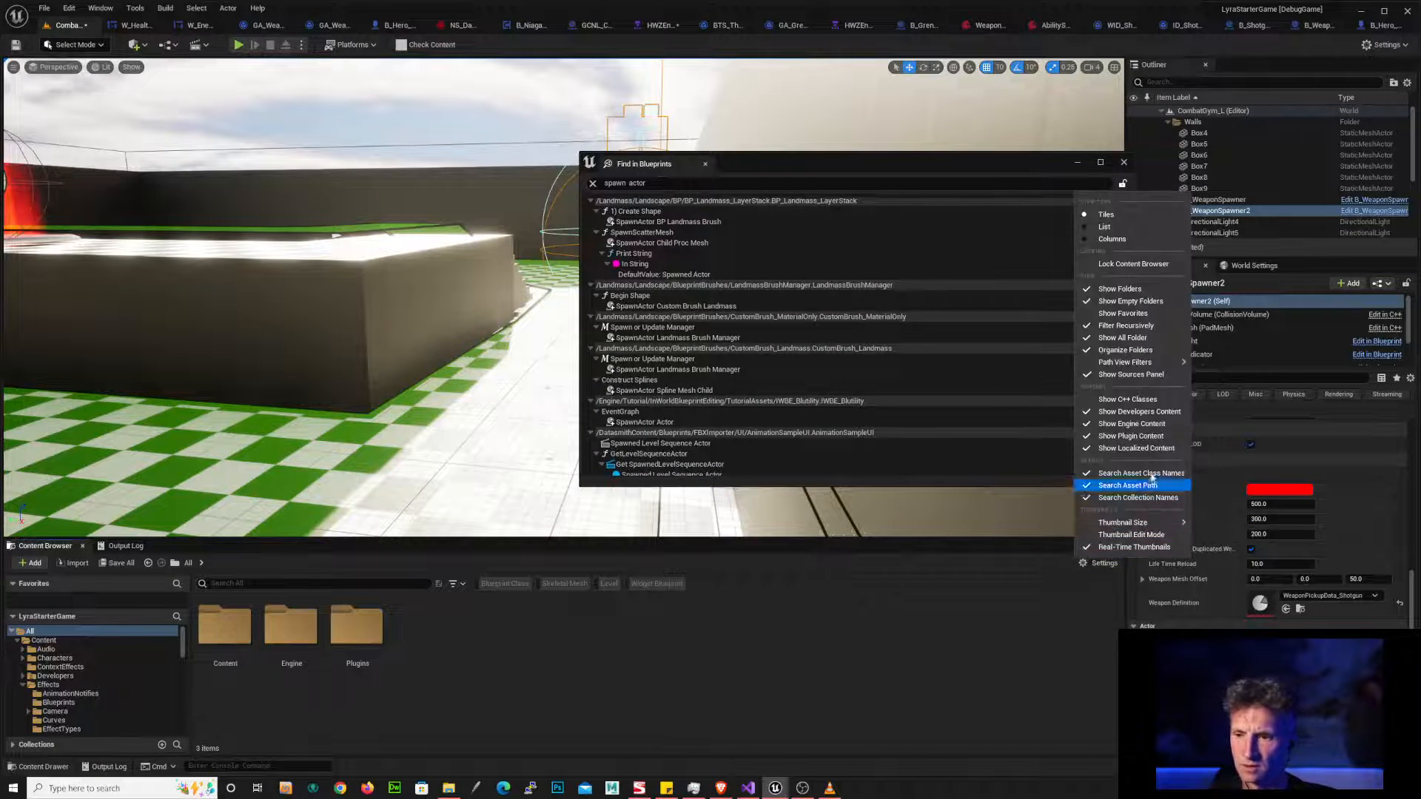
click(1127, 399)
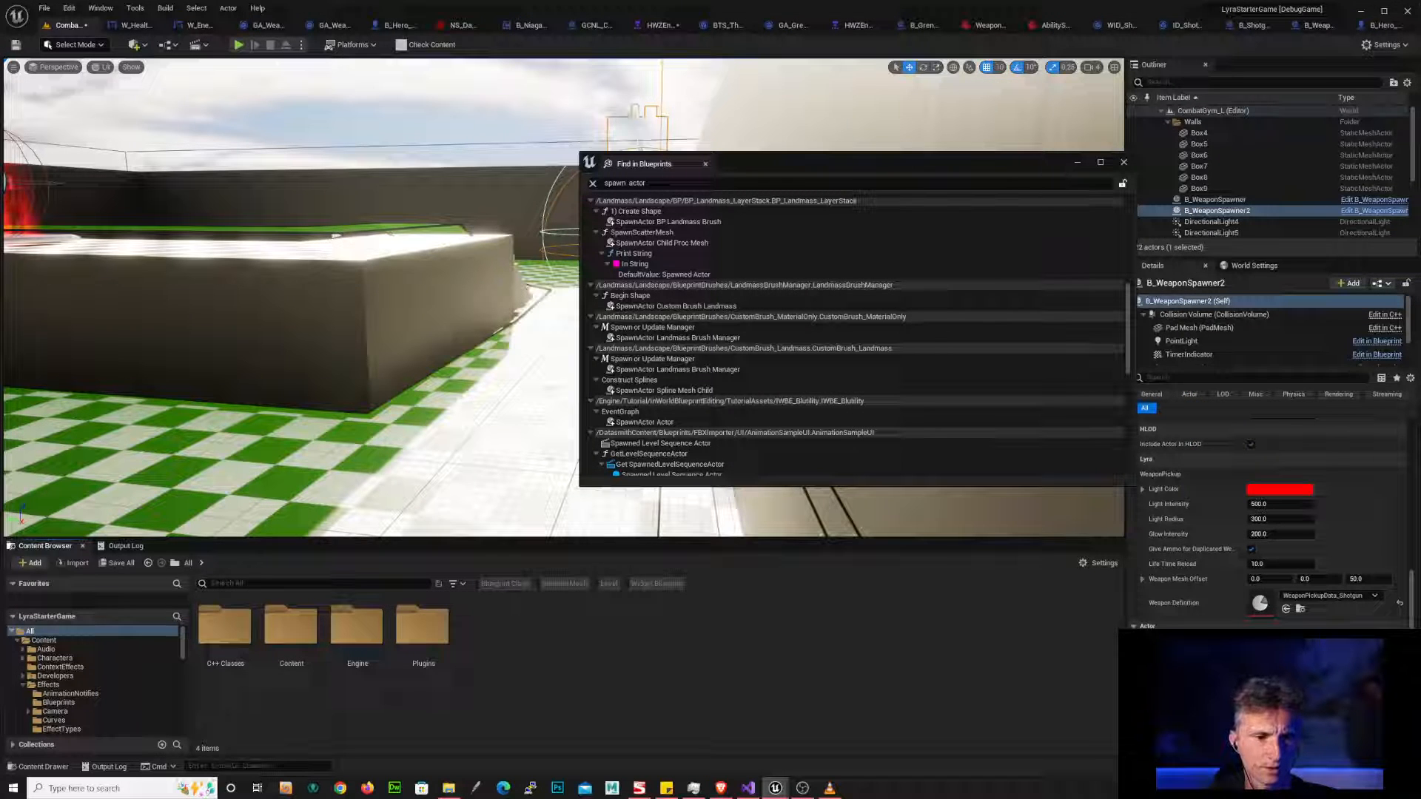
- Search all project content for "lyra equip" and open the LyraEquipmentManagerComponent class's source code in Visual Studio
click(212, 583)
text(lyra)
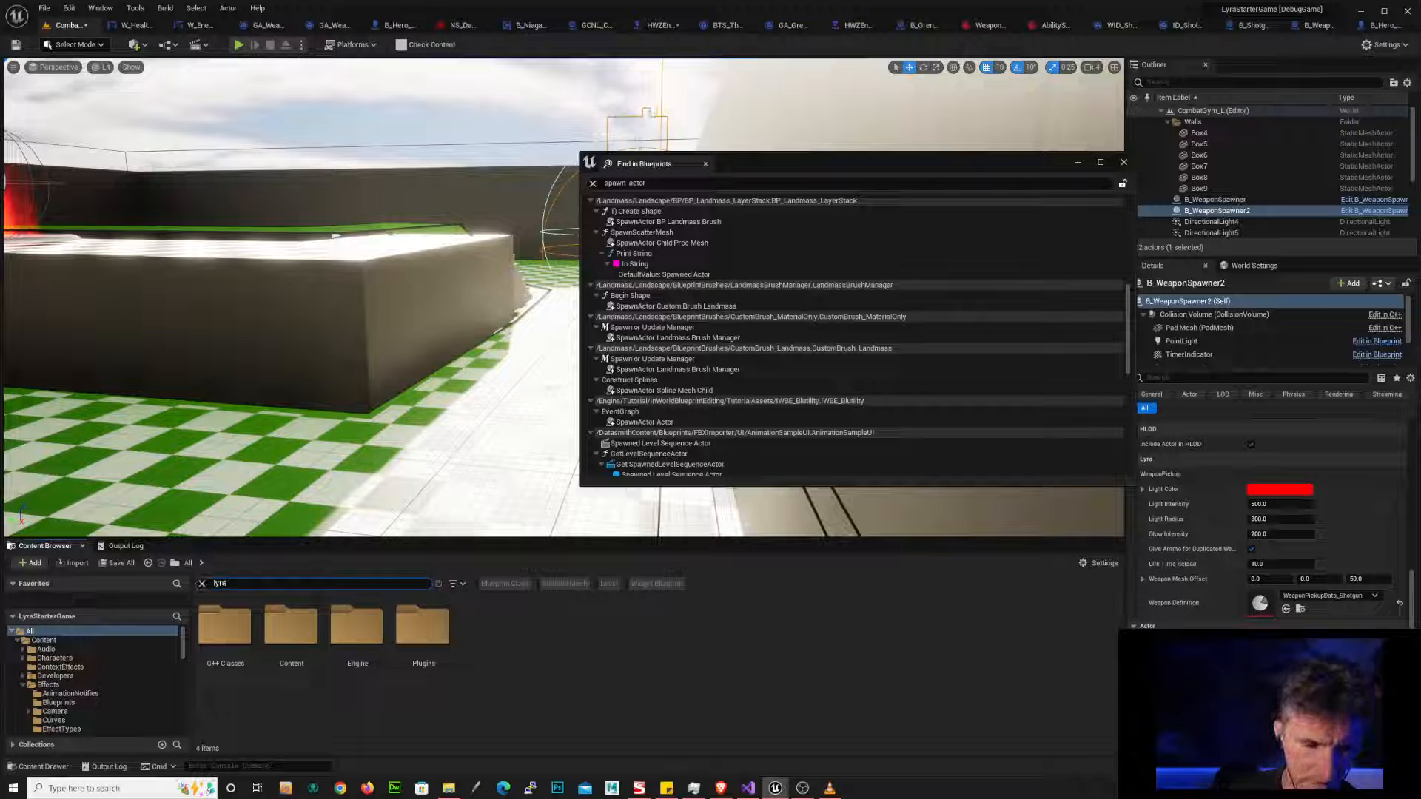
text( equip)
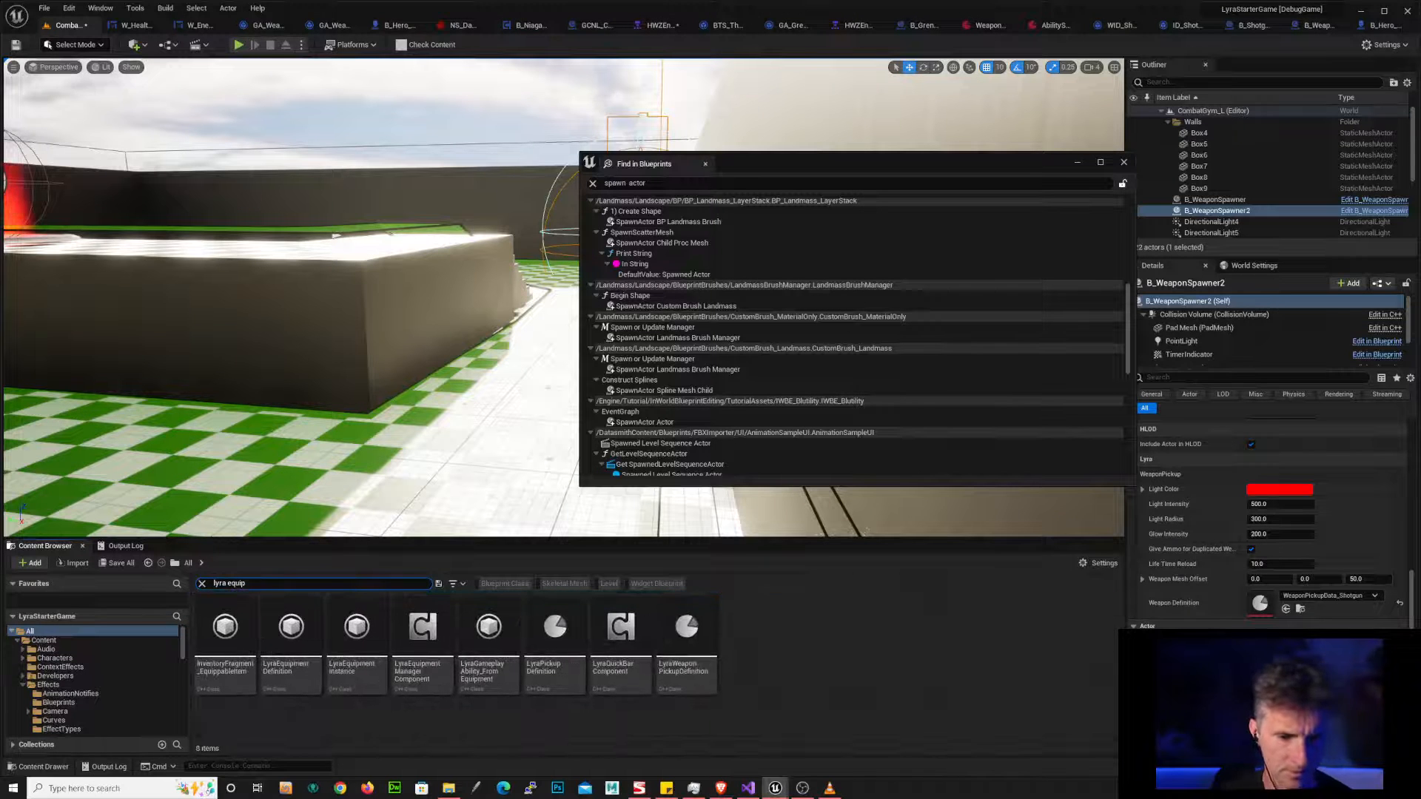
click(445, 645)
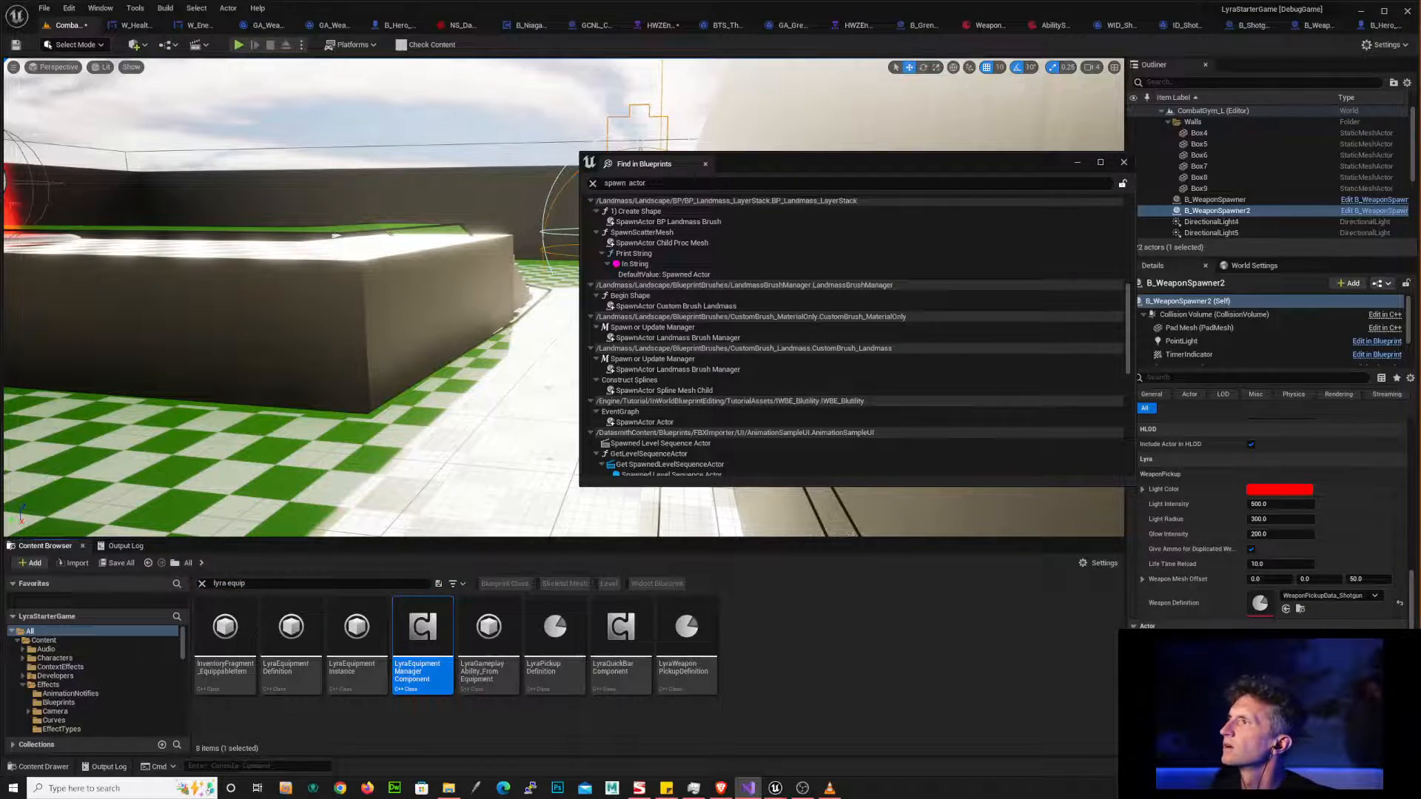
click(748, 788)
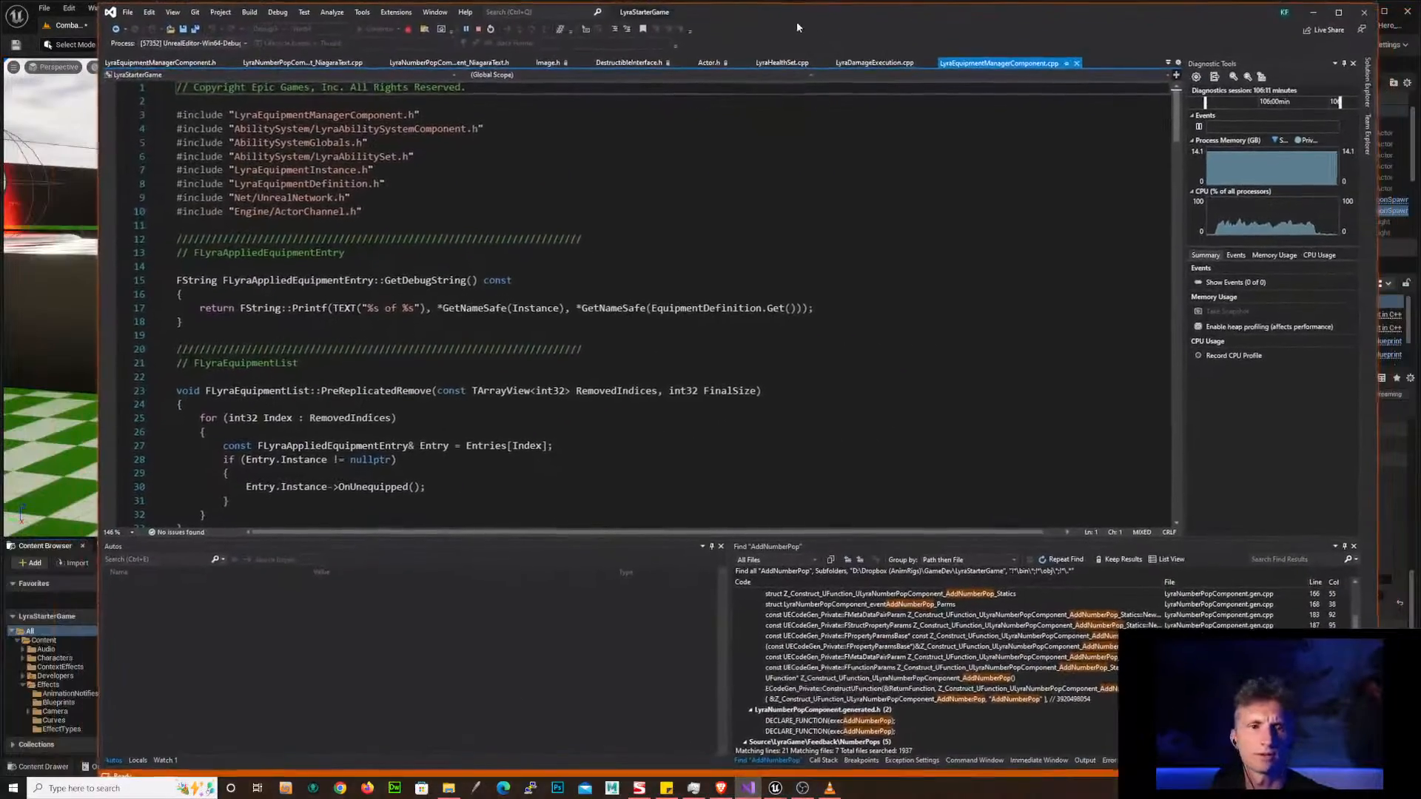
drag(796, 21, 782, 24)
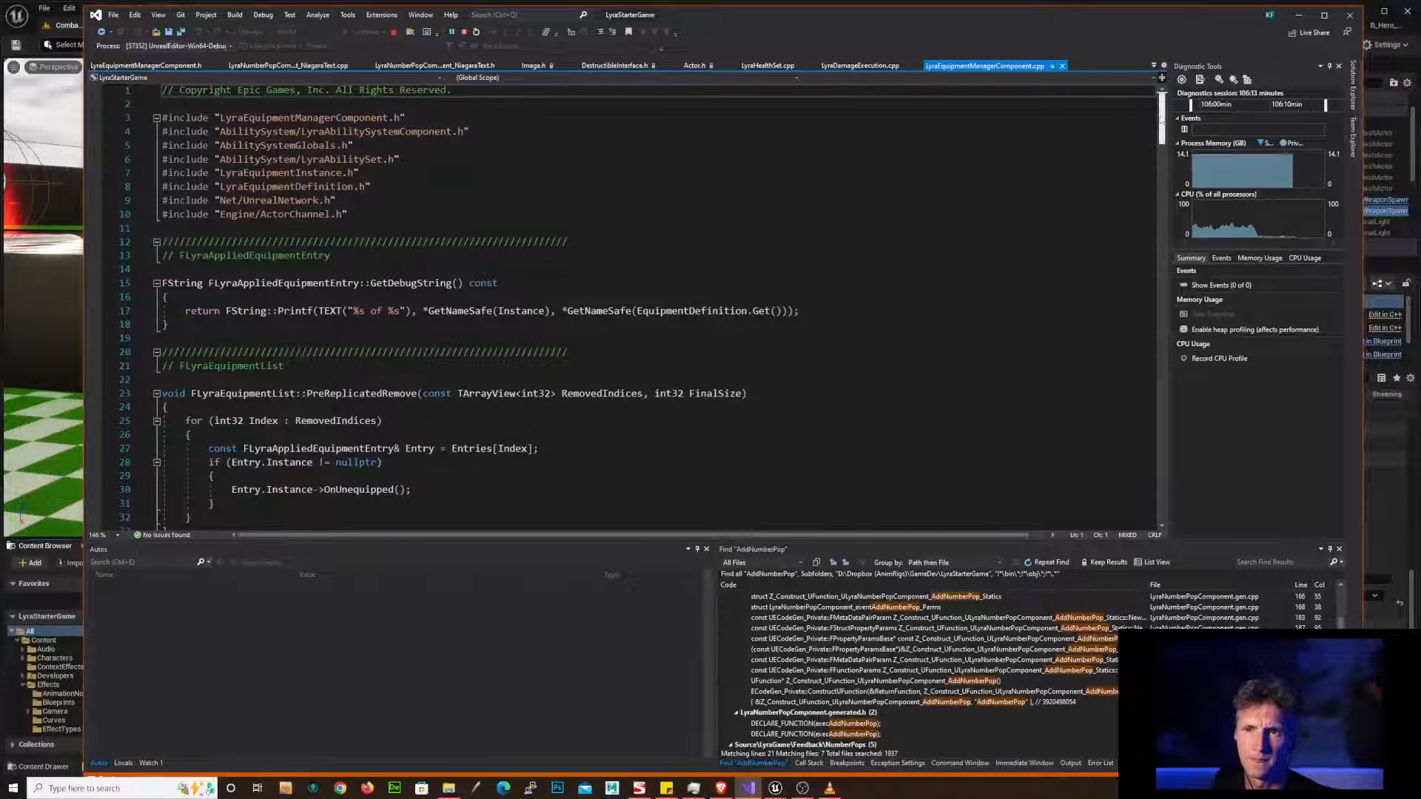
- Find the EquipItem function in LyraEquipmentManagerComponent.cpp and examine its AddEntry and OnEquipped calls
scroll(1161, 116, down, 1)
drag(1164, 125, 1187, 314)
scroll(1159, 326, down, 2)
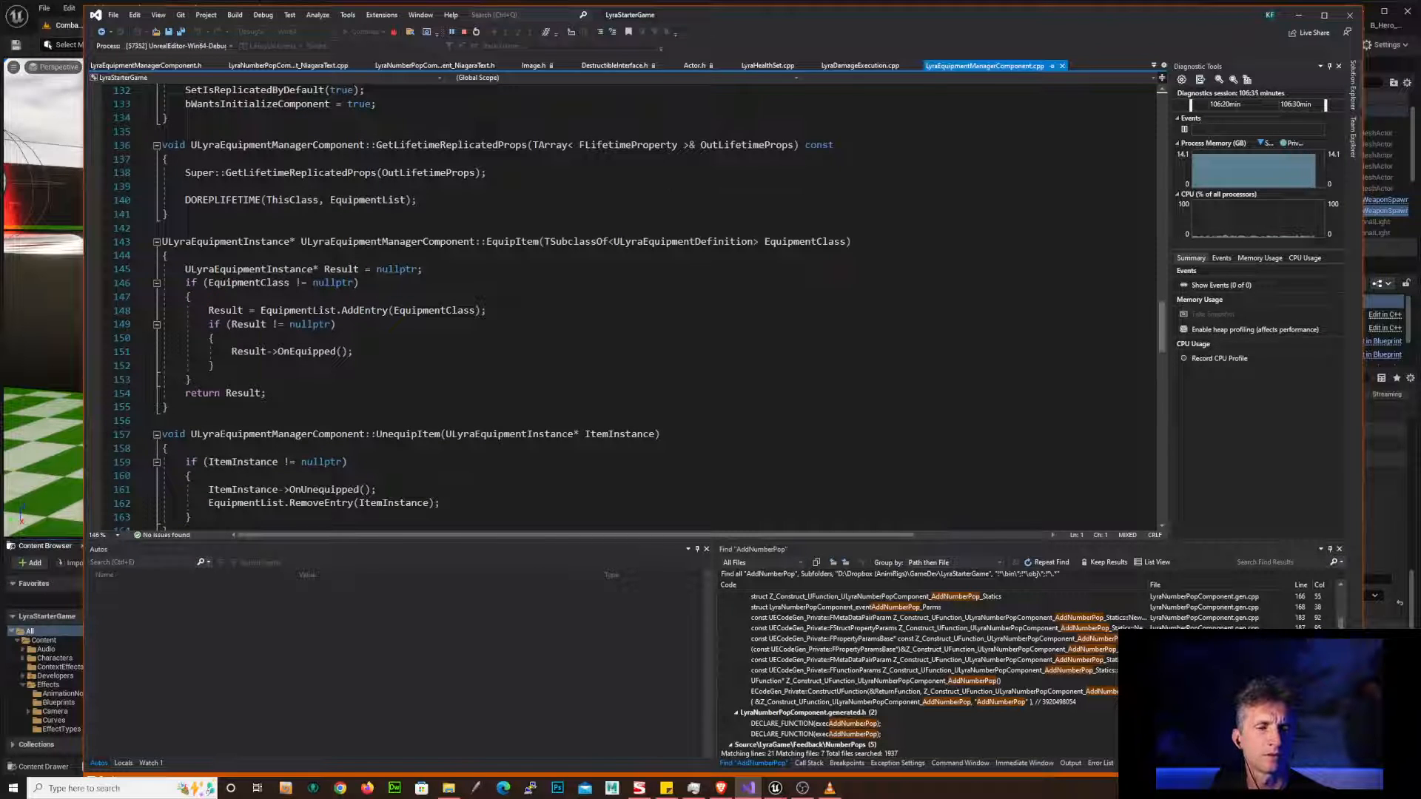
double_click(364, 311)
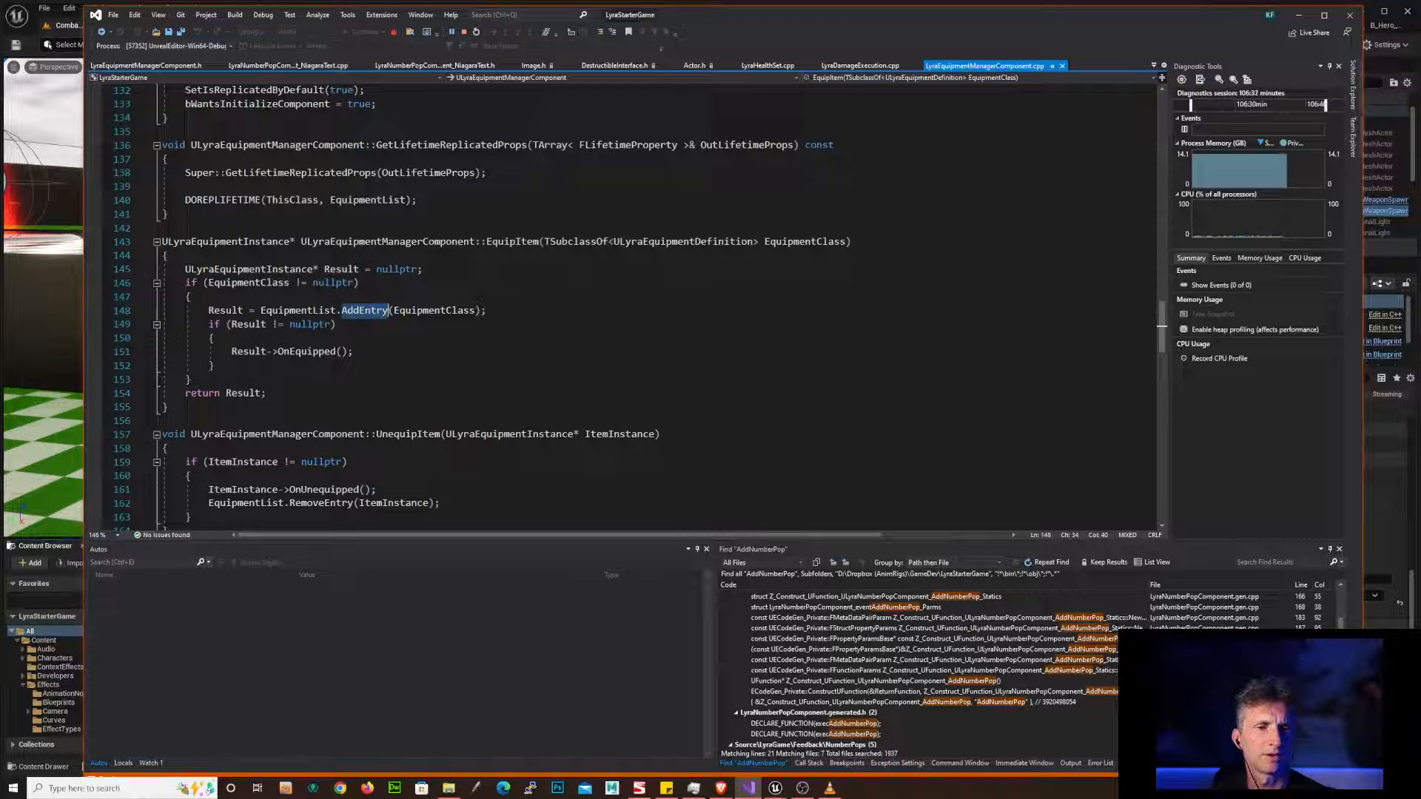
click(249, 351)
double_click(306, 352)
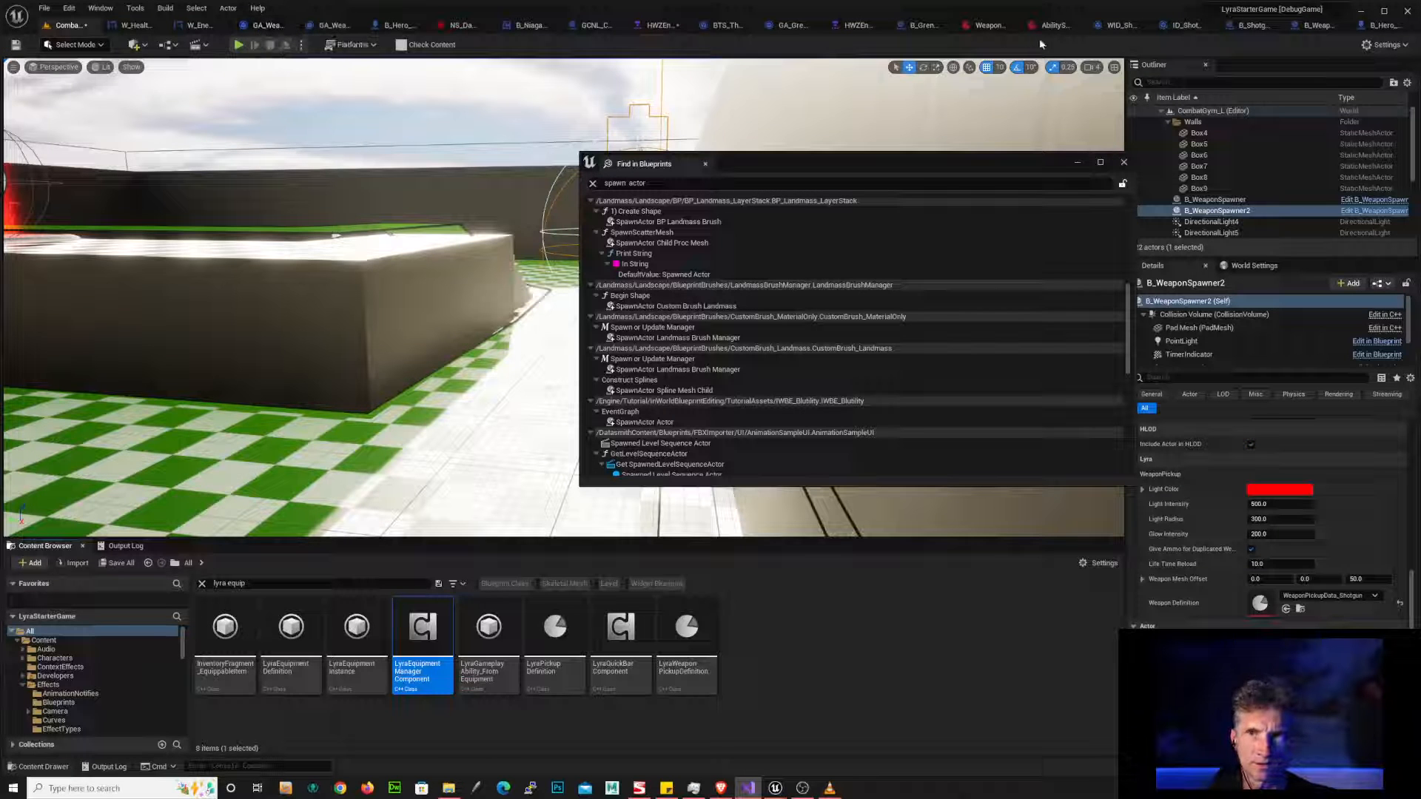
- Return to the B_Hero_Default blueprint, search all blueprints for "onequipped" and open the Event OnEquipped match in B_WeaponInstance_Base
click(1383, 25)
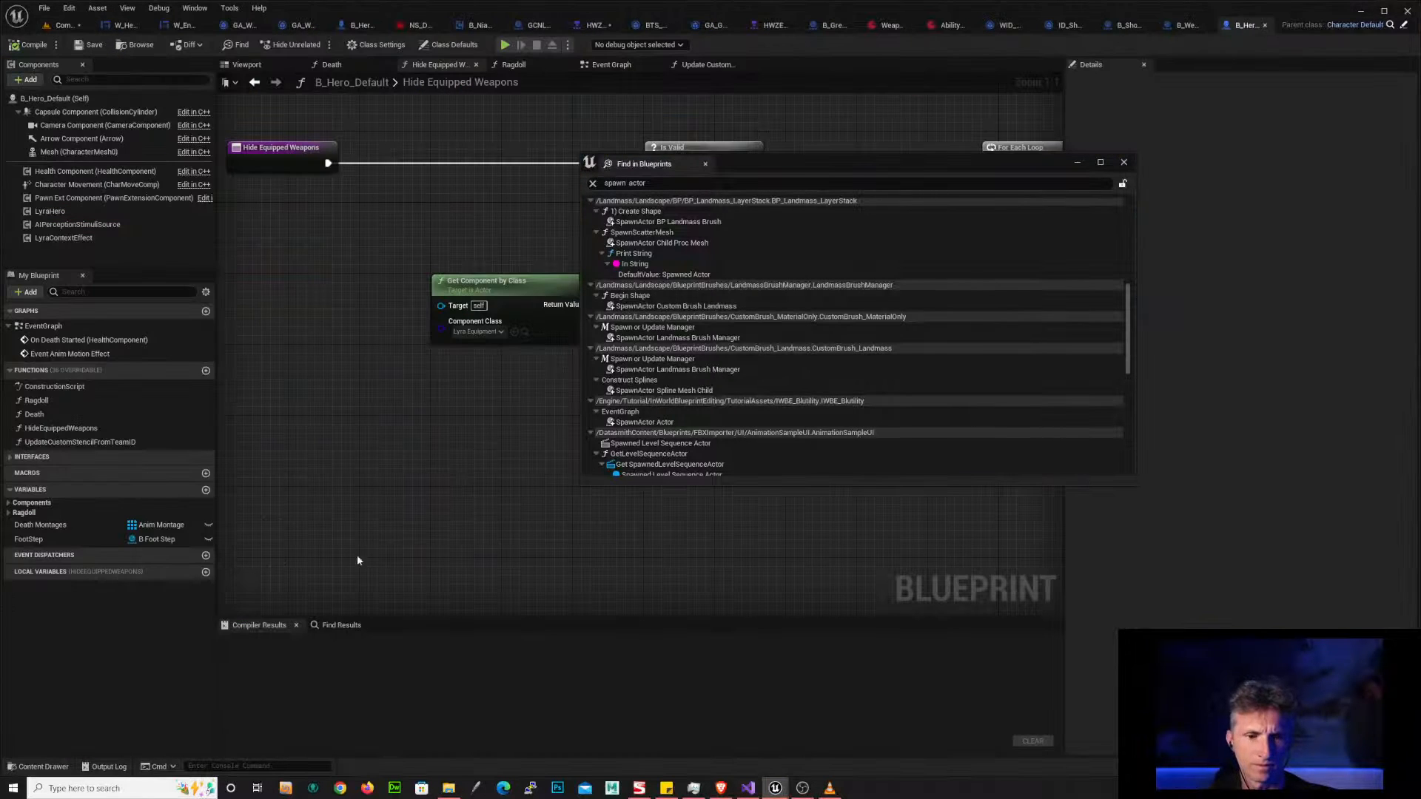
key(ctrl+shift+f)
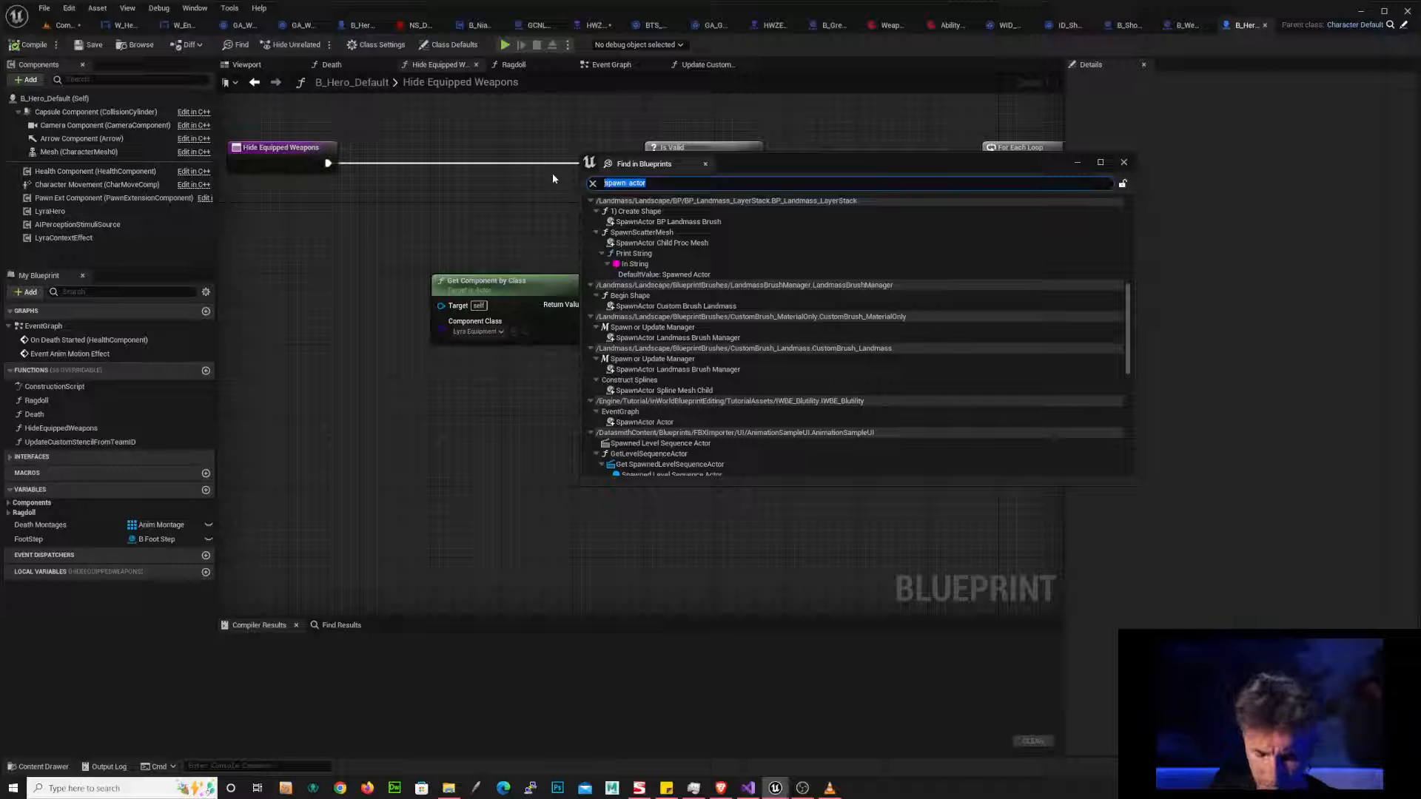
text(onequipped)
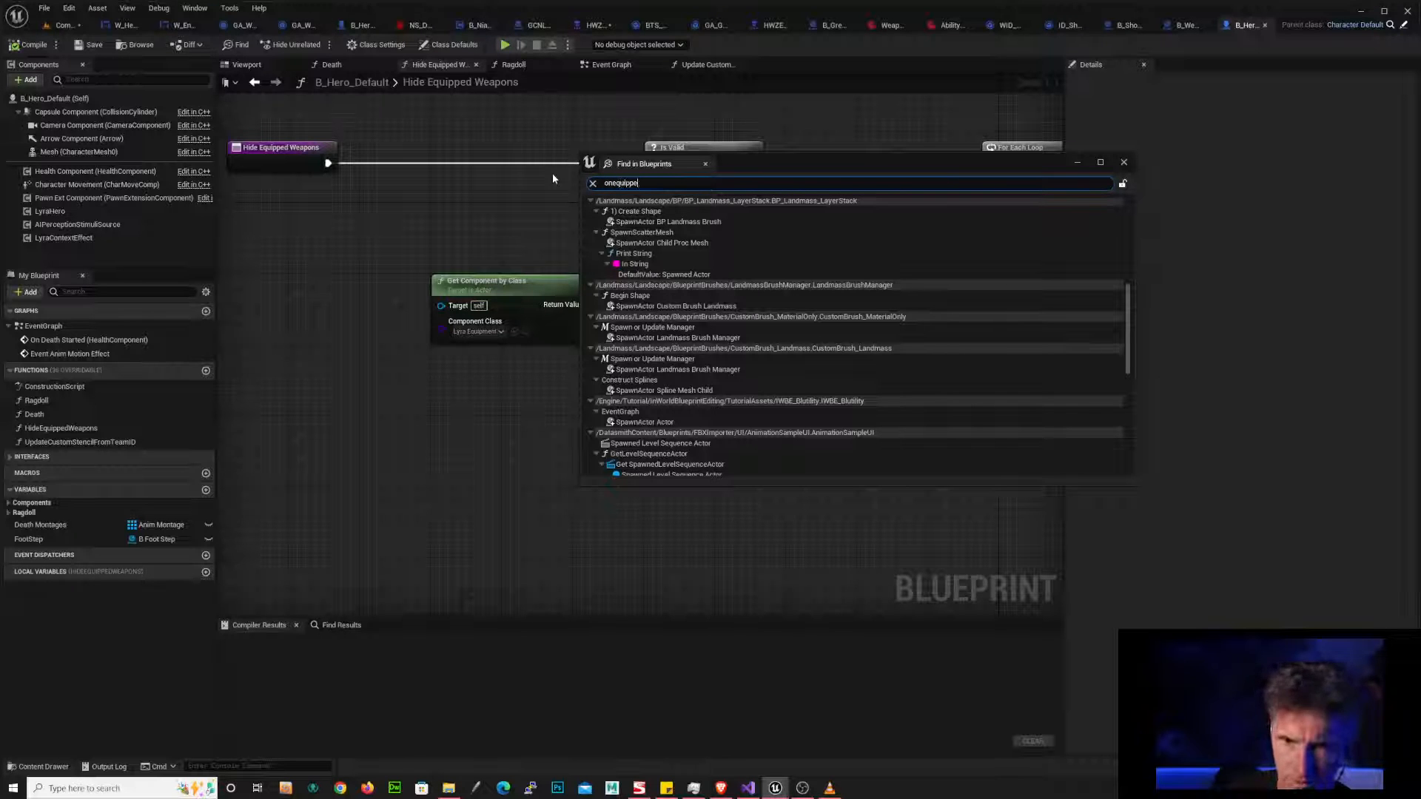
key(Return)
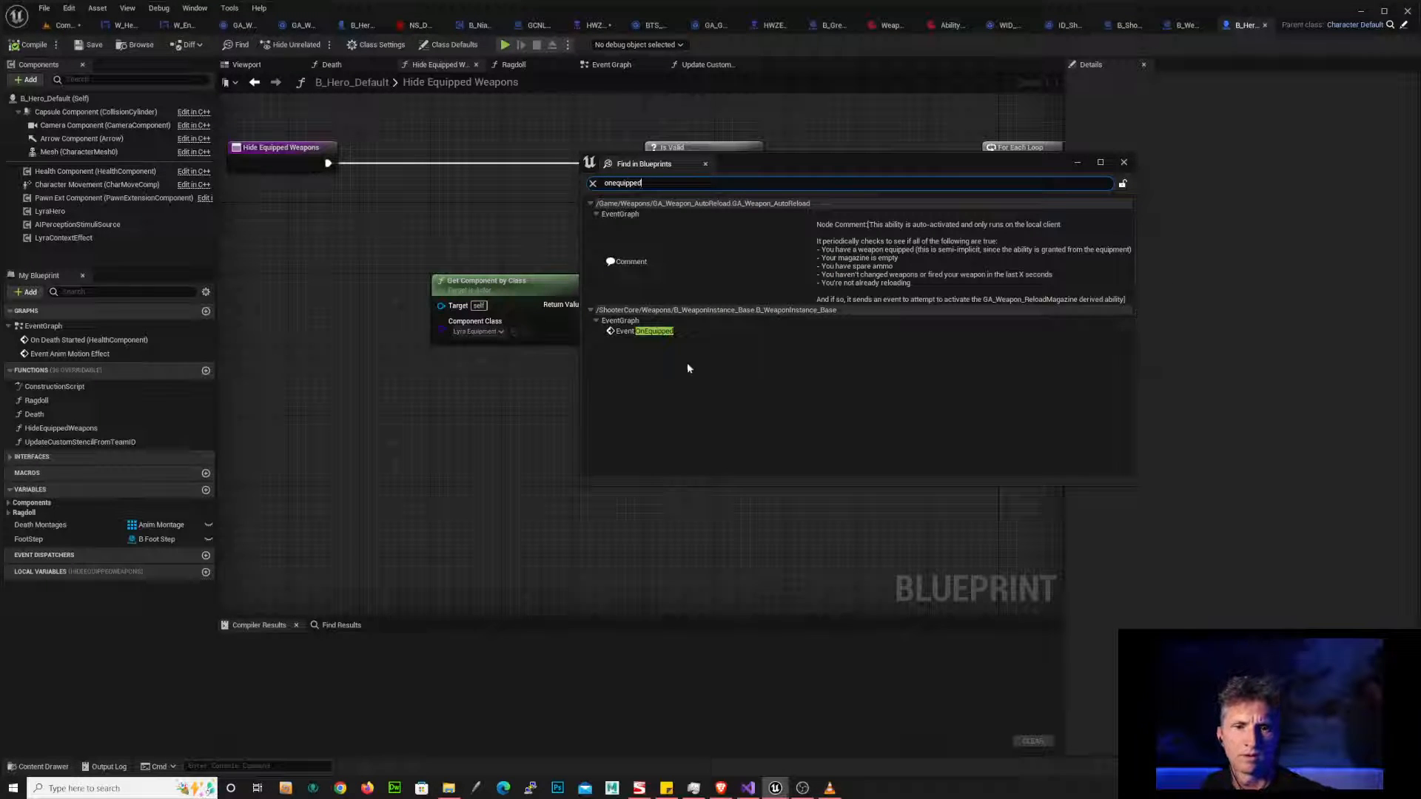
click(635, 332)
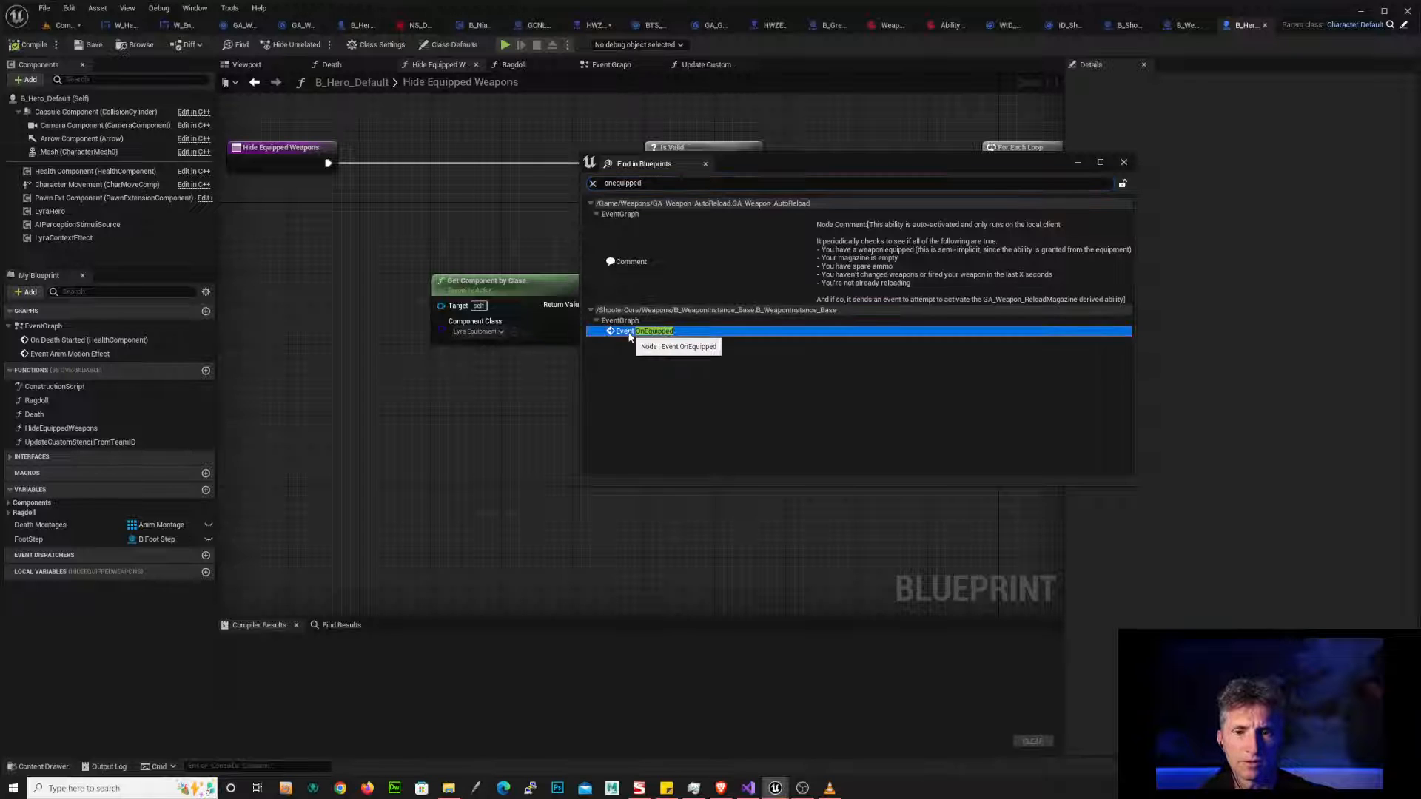
double_click(767, 335)
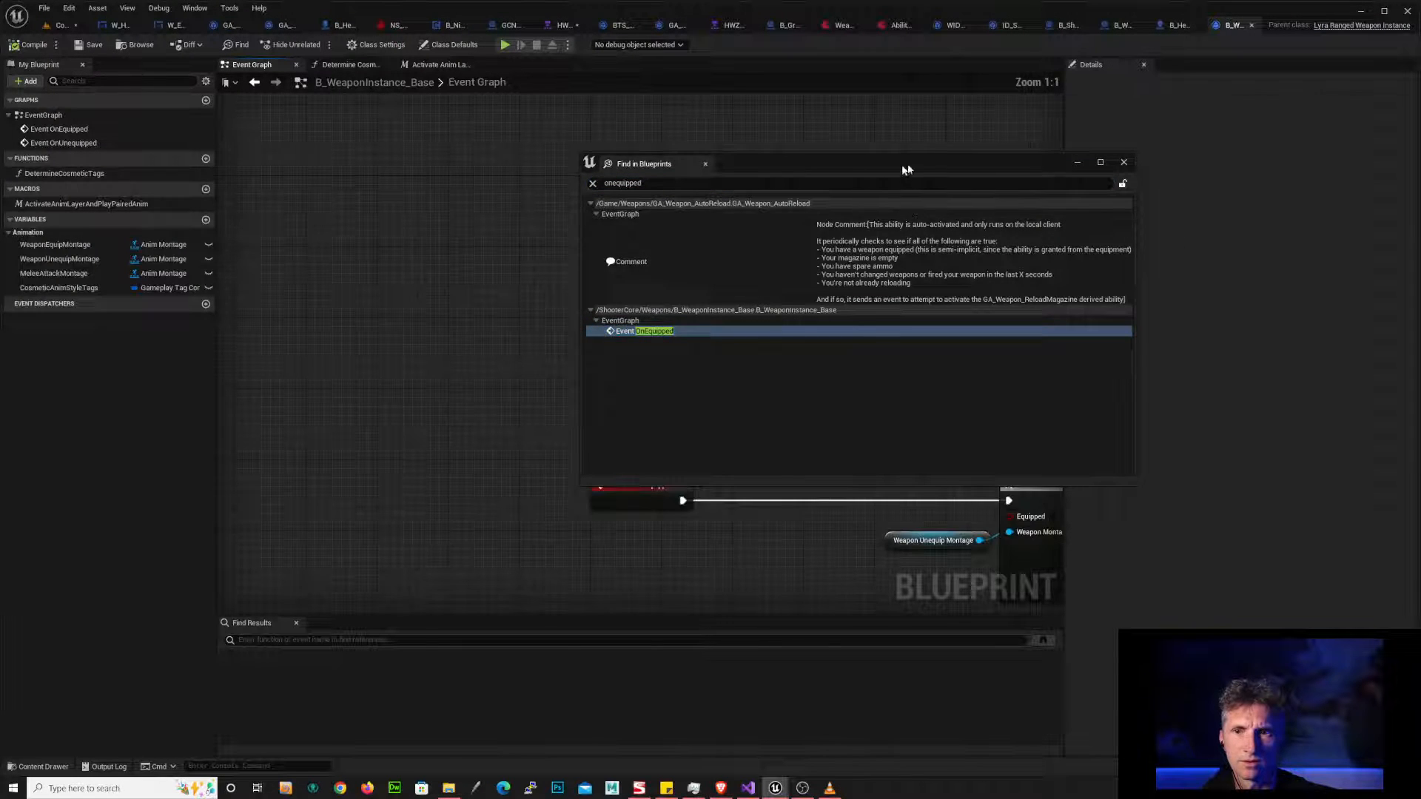
- Close the blueprint search window and follow Event OnEquipped into the Determine Cosmetic Tags function, examining its nodes through to Set Cosmetic Anim Style Tags
drag(904, 169, 1354, 109)
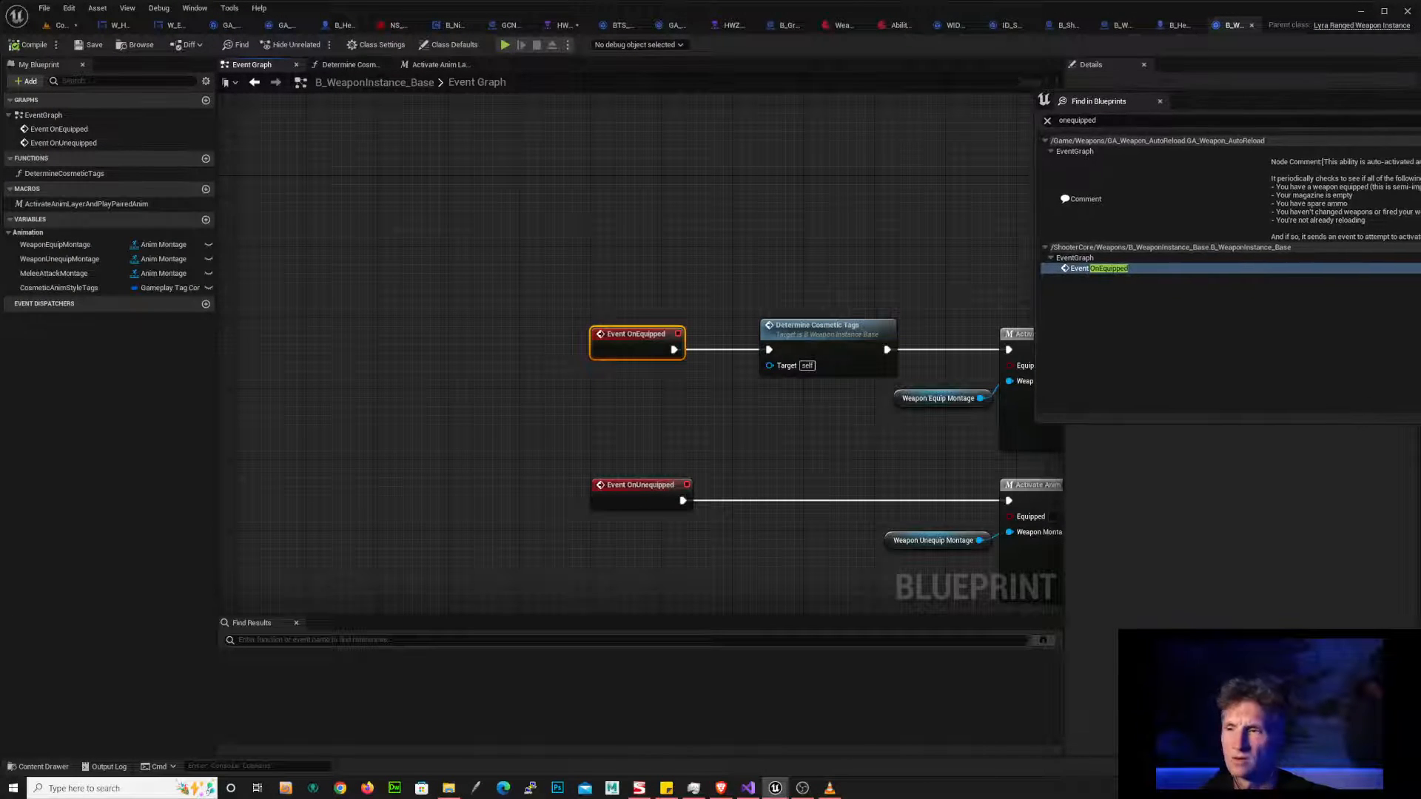
click(1160, 102)
right_drag(930, 258, 677, 238)
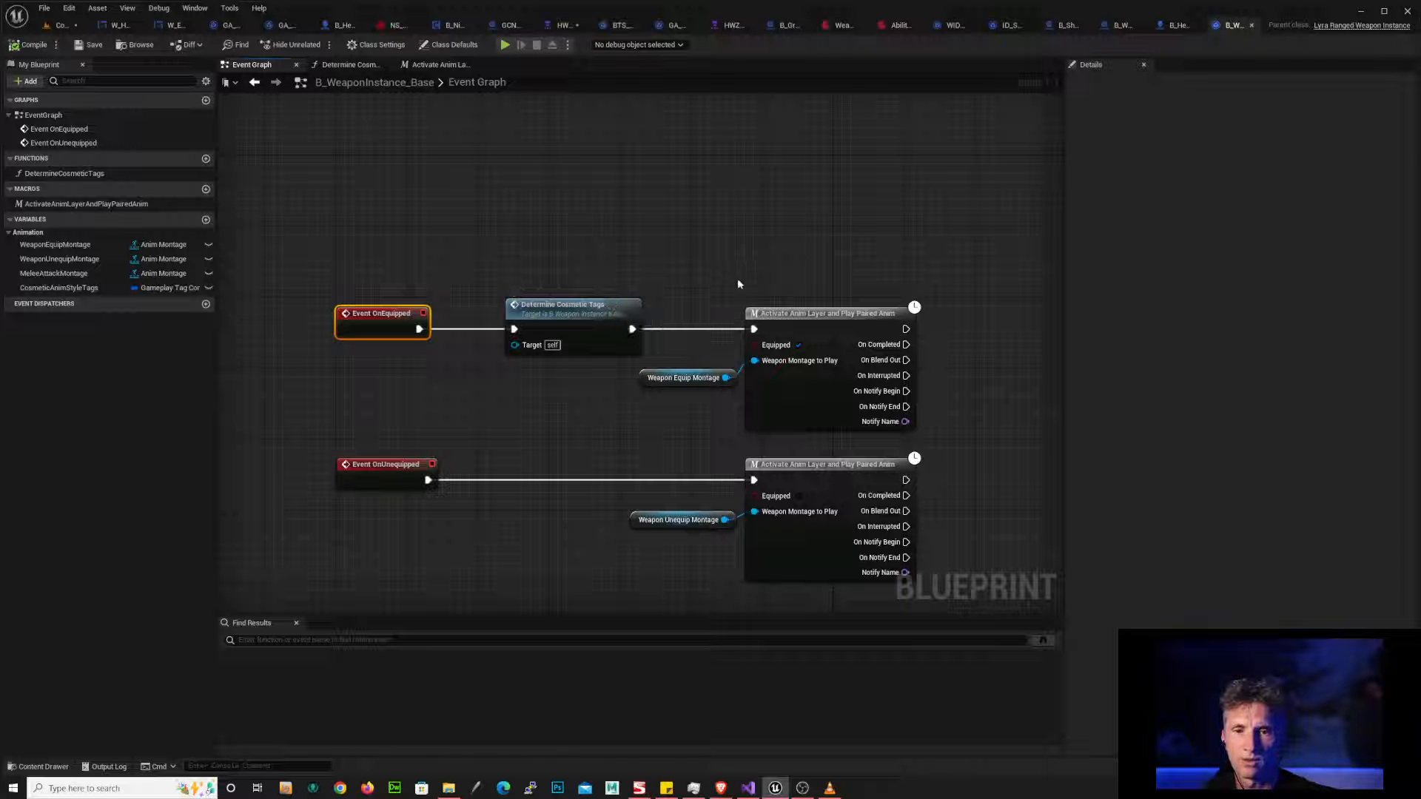
double_click(586, 321)
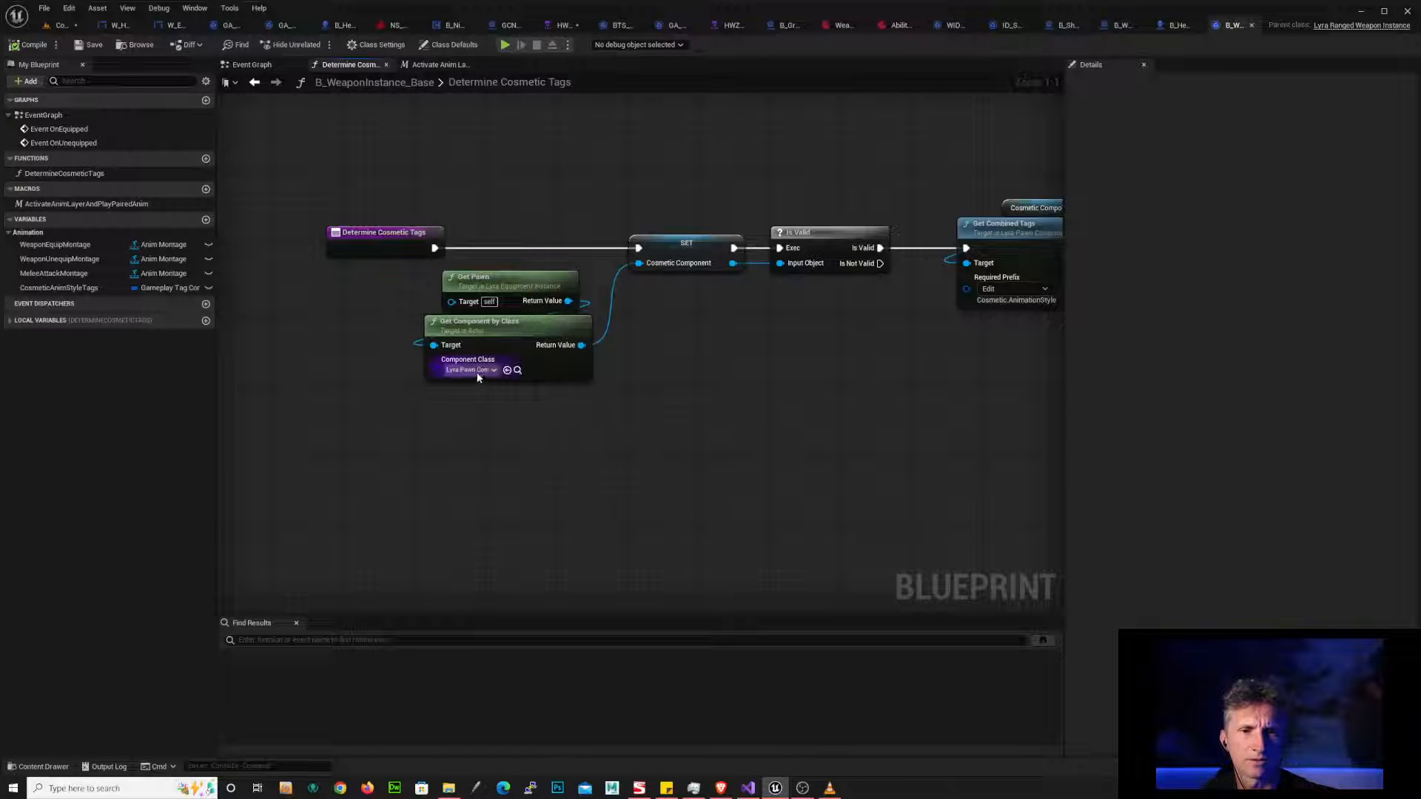
right_drag(748, 314, 619, 323)
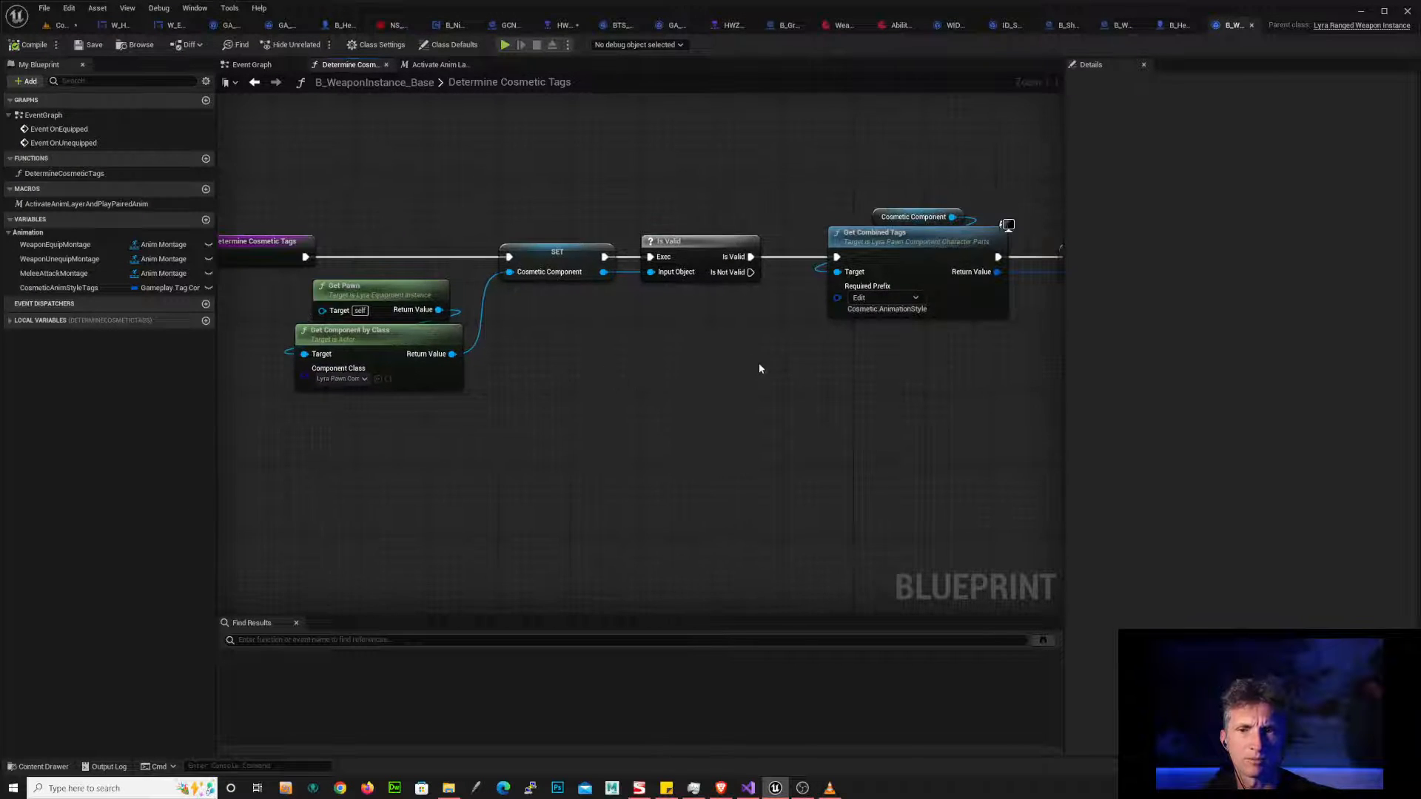
right_drag(899, 384, 584, 407)
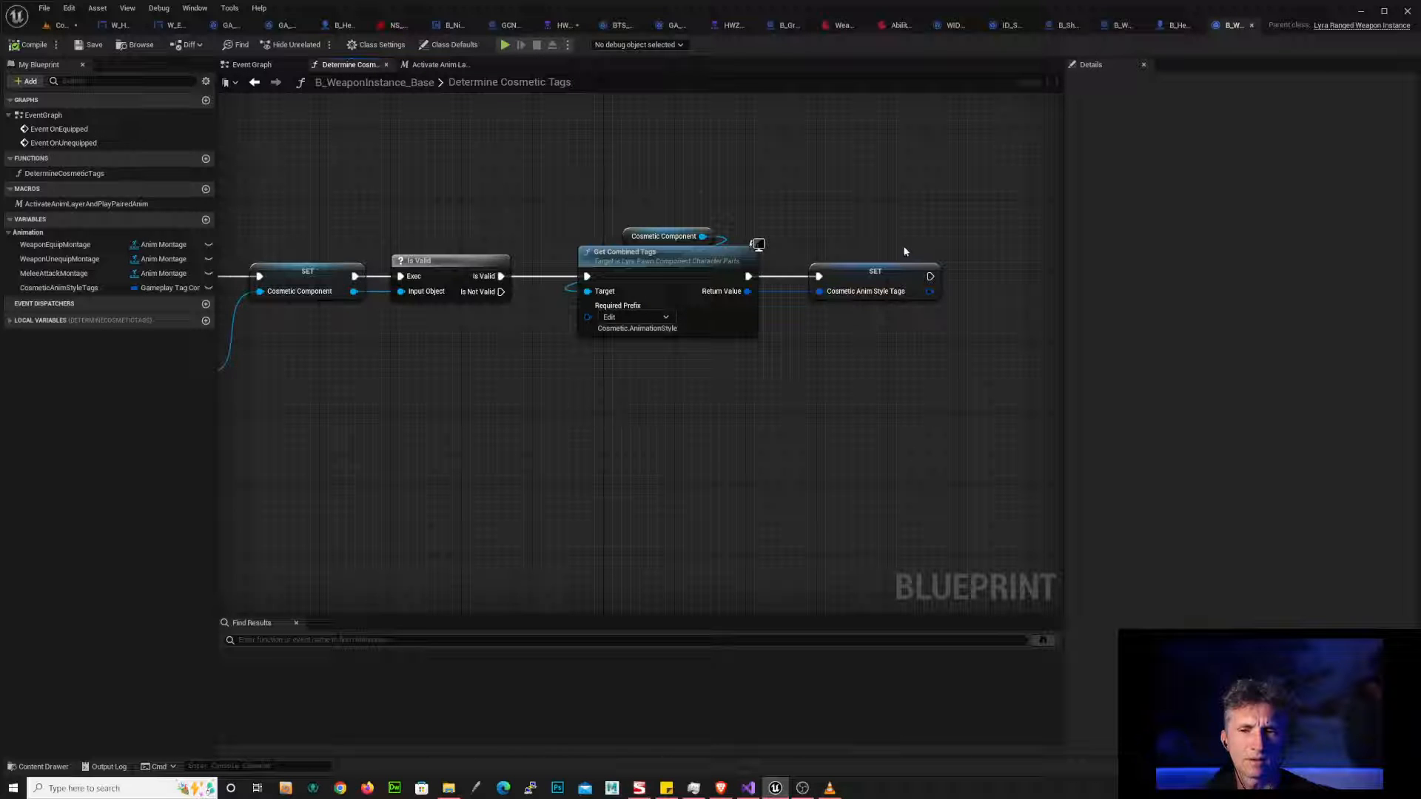
right_drag(348, 400, 844, 364)
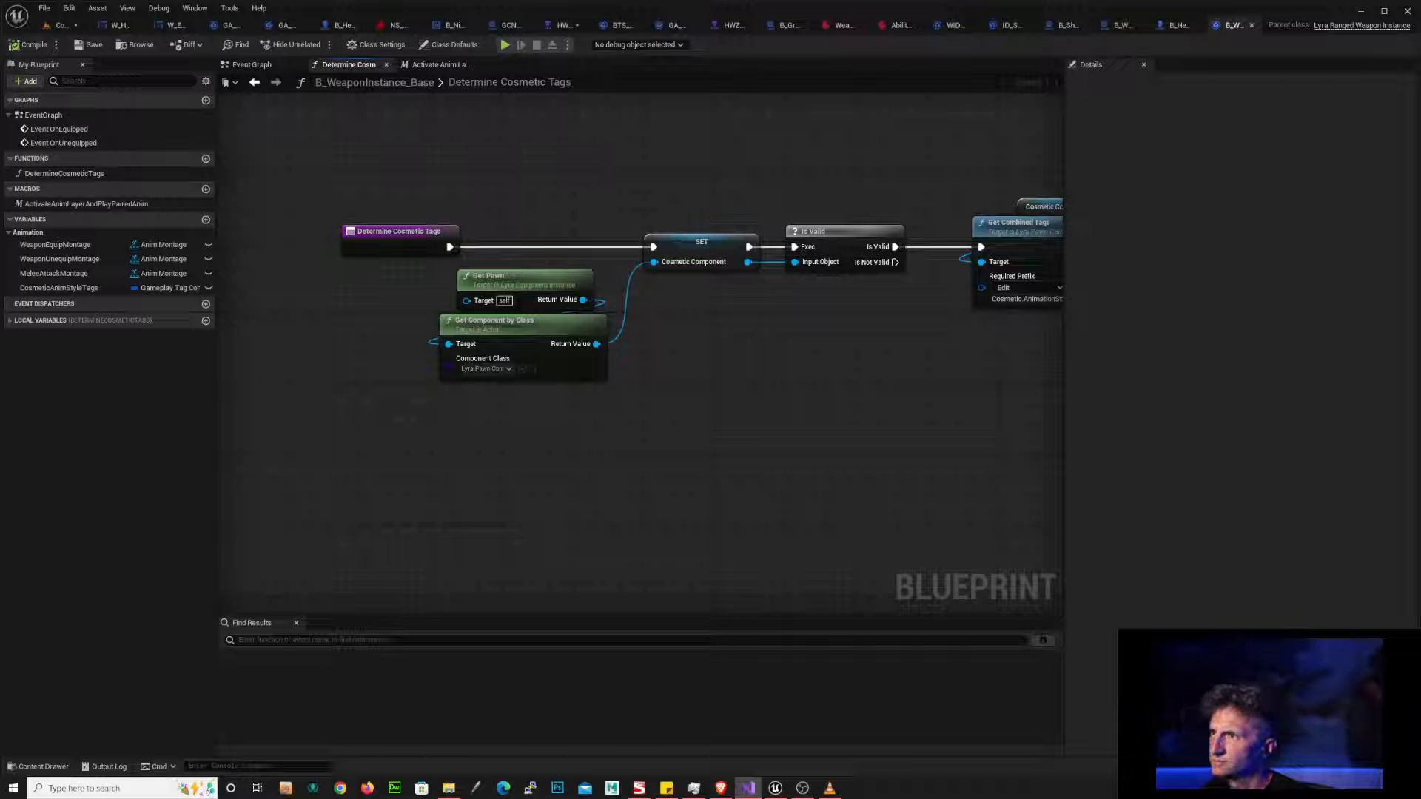
- Set a breakpoint on the Determine Cosmetic Tags entry node and play the CombatGym level
drag(457, 193, 402, 253)
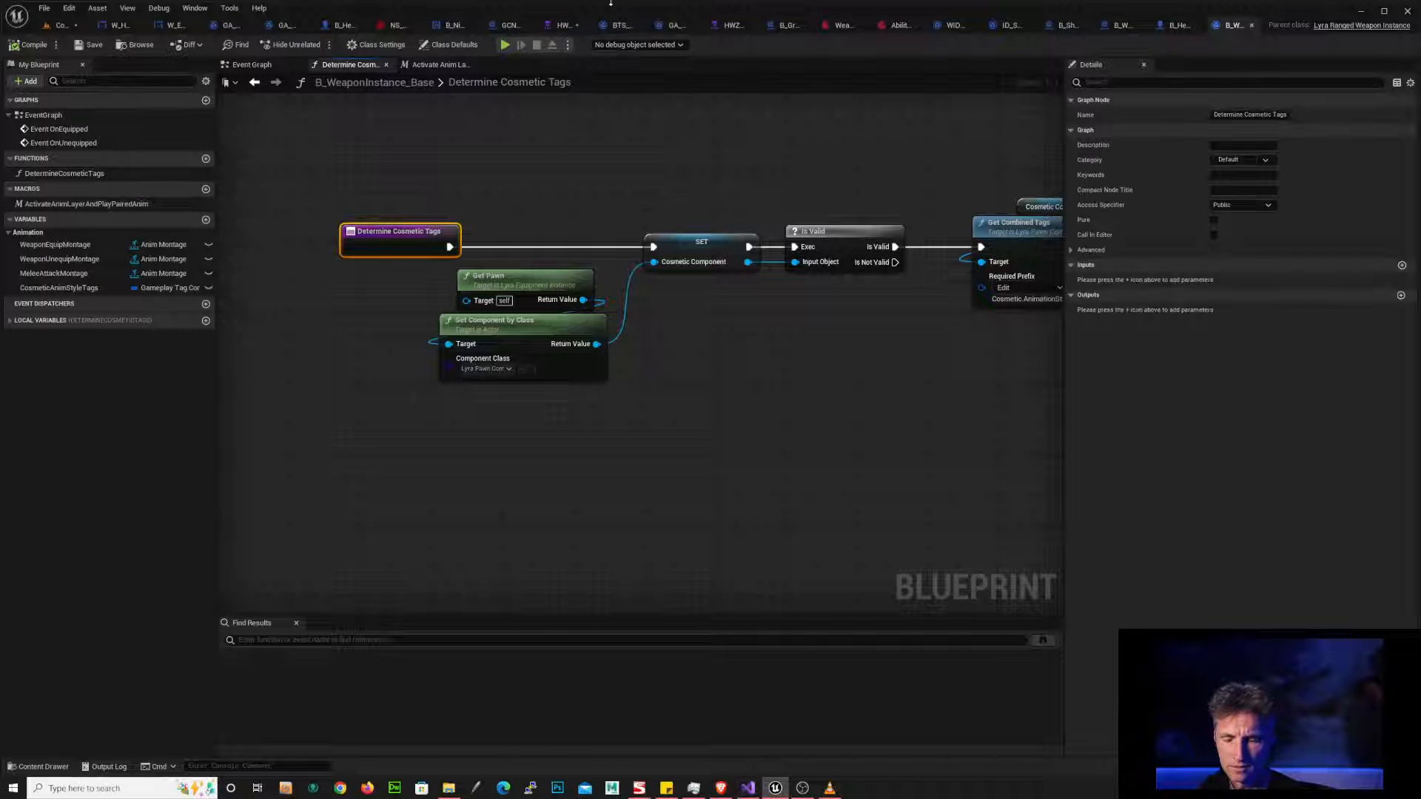
key(F9)
click(64, 25)
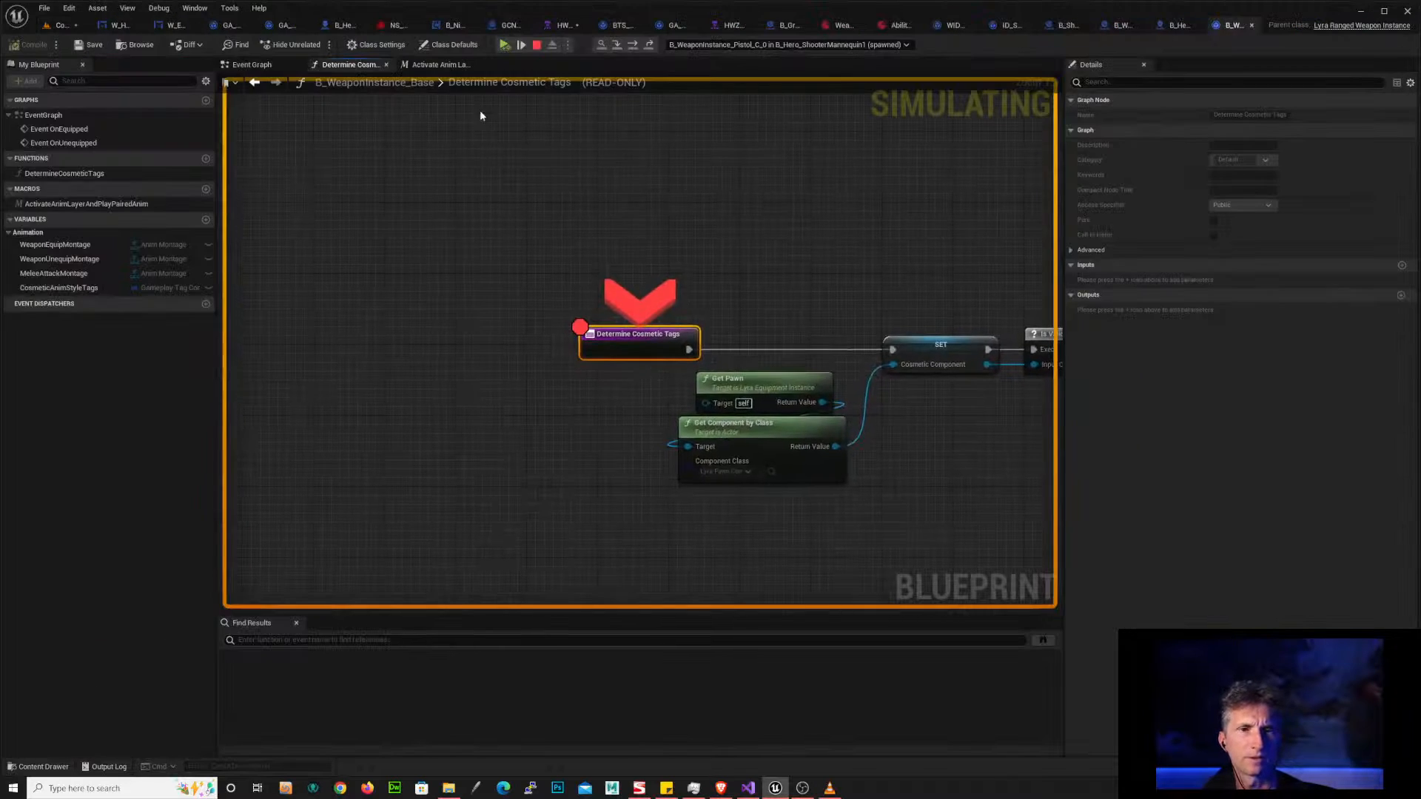
- Resume past the pistol's breakpoint hit and run the character onto the shotgun's pickup pad
click(504, 45)
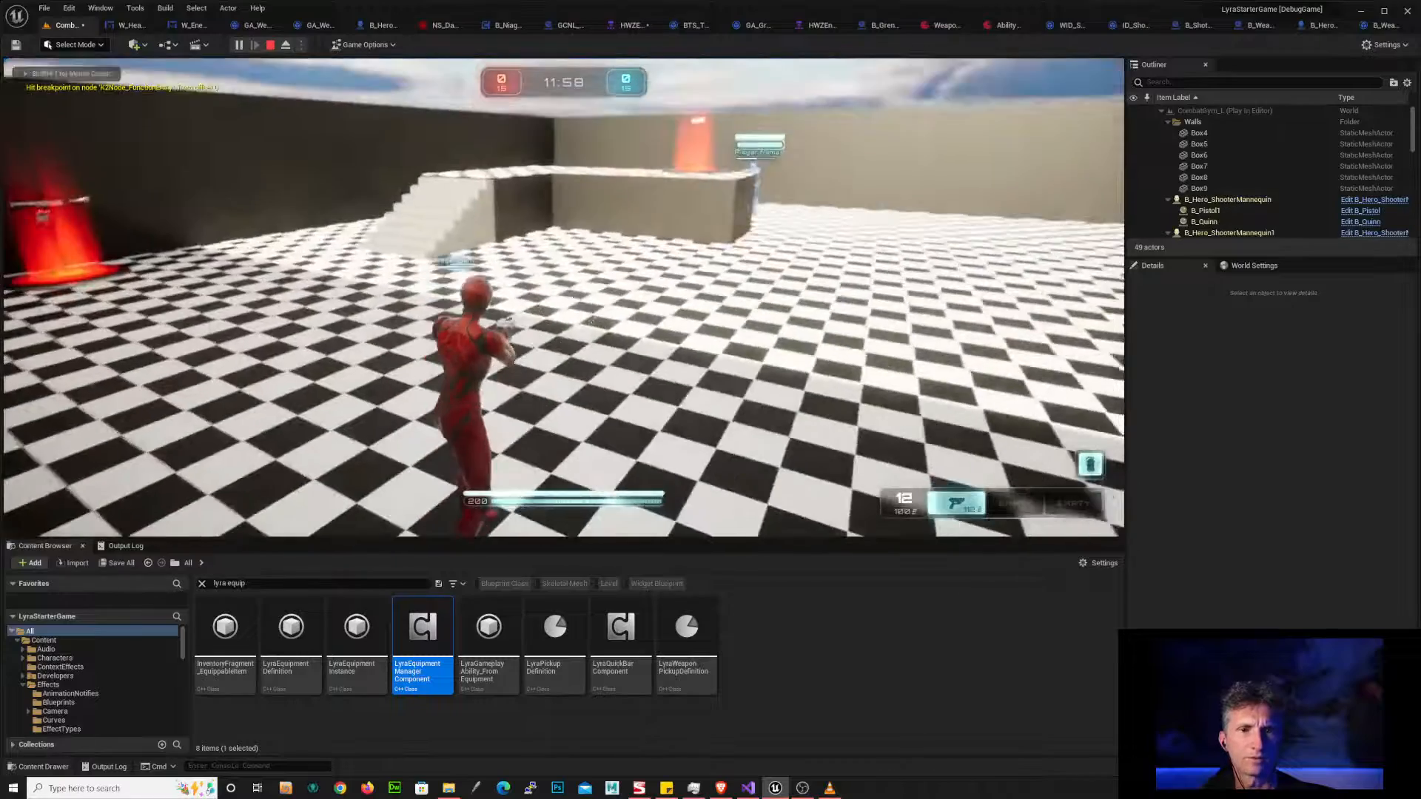
key(a)
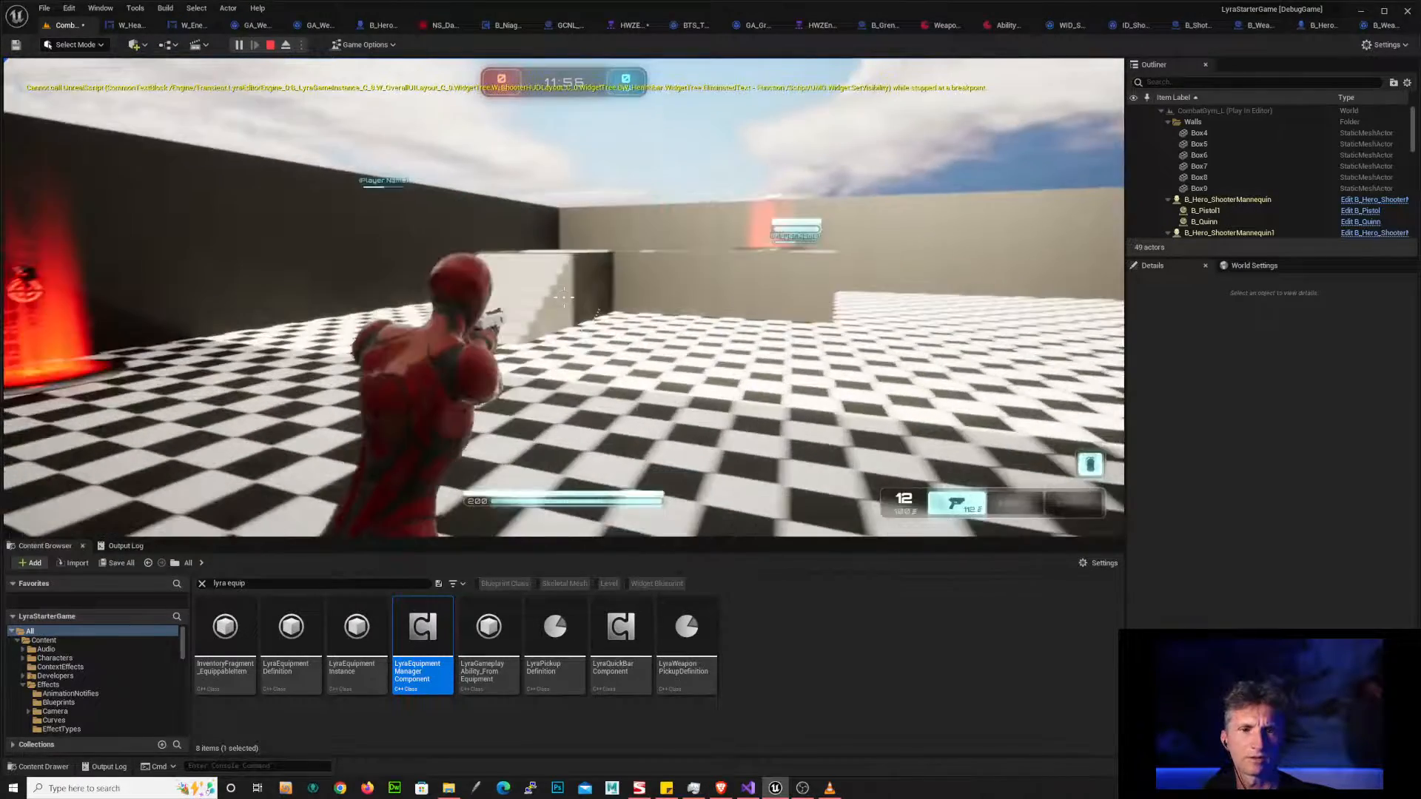
key(w)
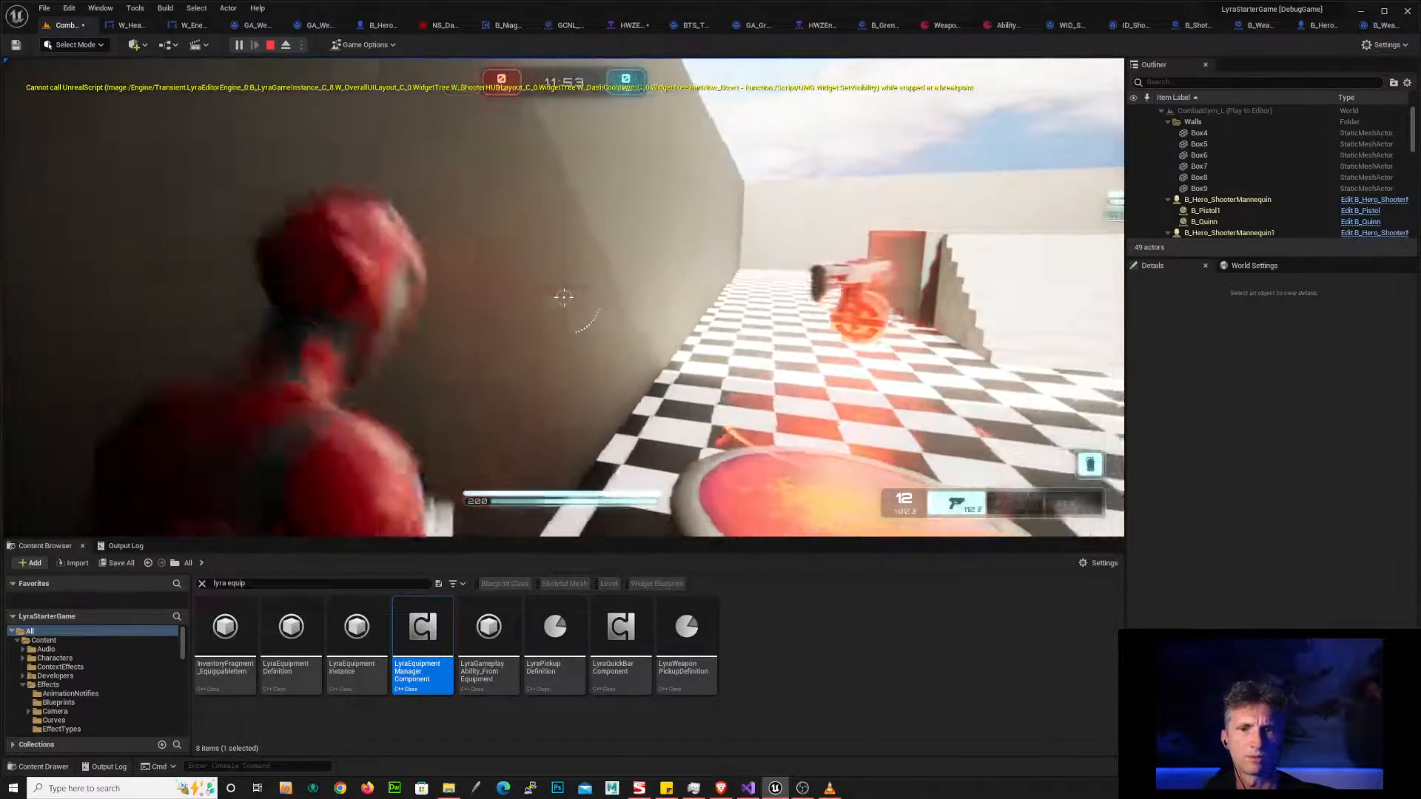
key(d)
key(w)
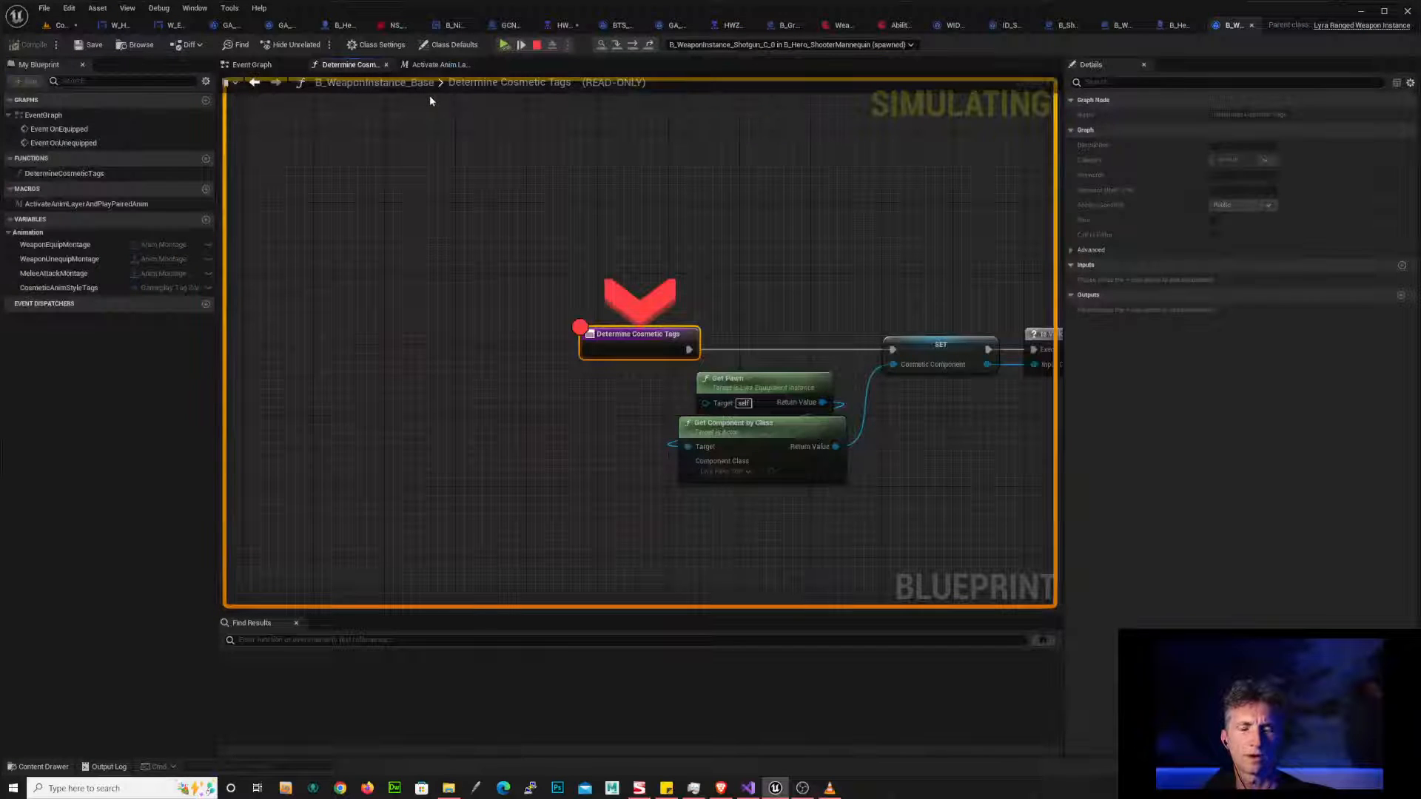
- Open the Blueprint Debugger, show its call stack for the shotgun's breakpoint hit and move the window clear of the graph
click(805, 250)
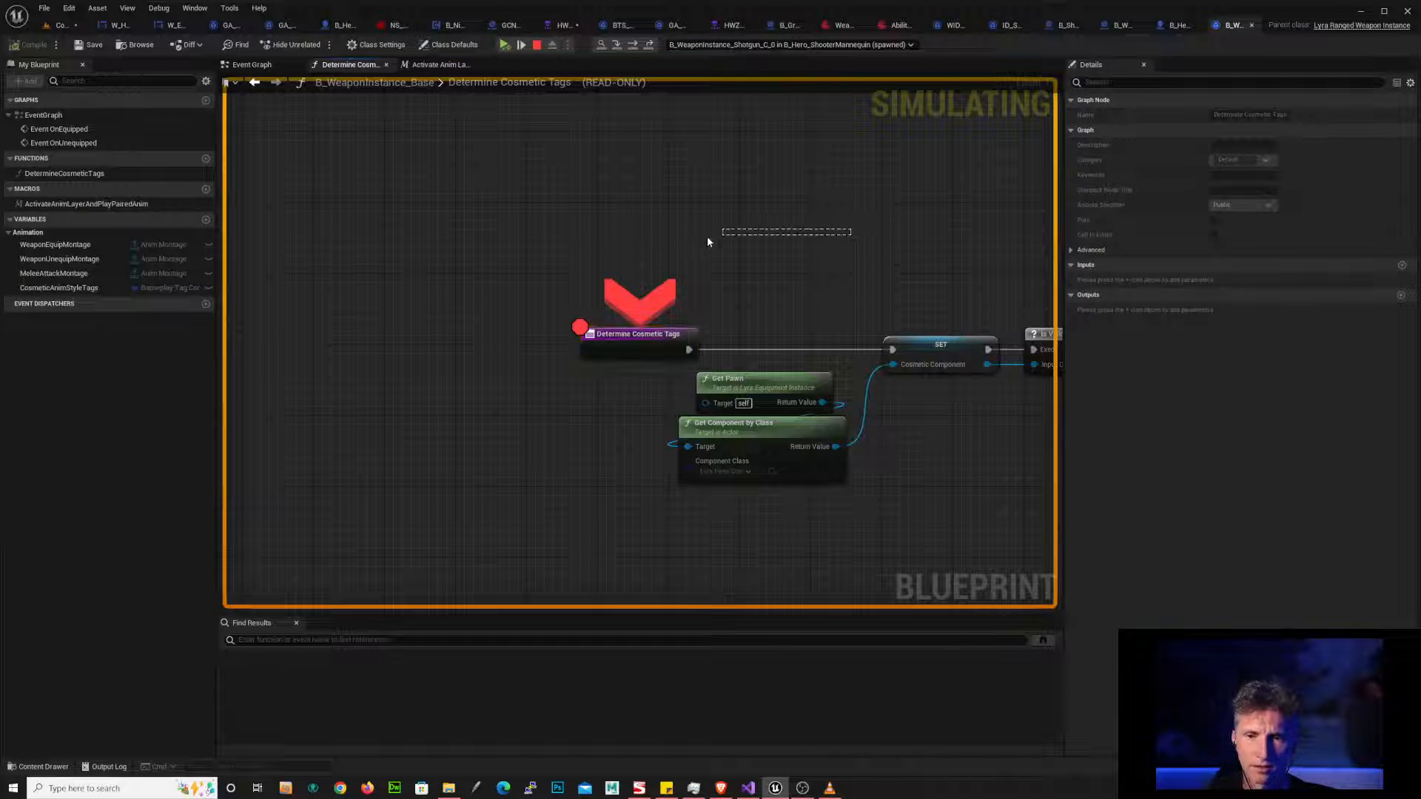
click(197, 8)
mouse_move(157, 15)
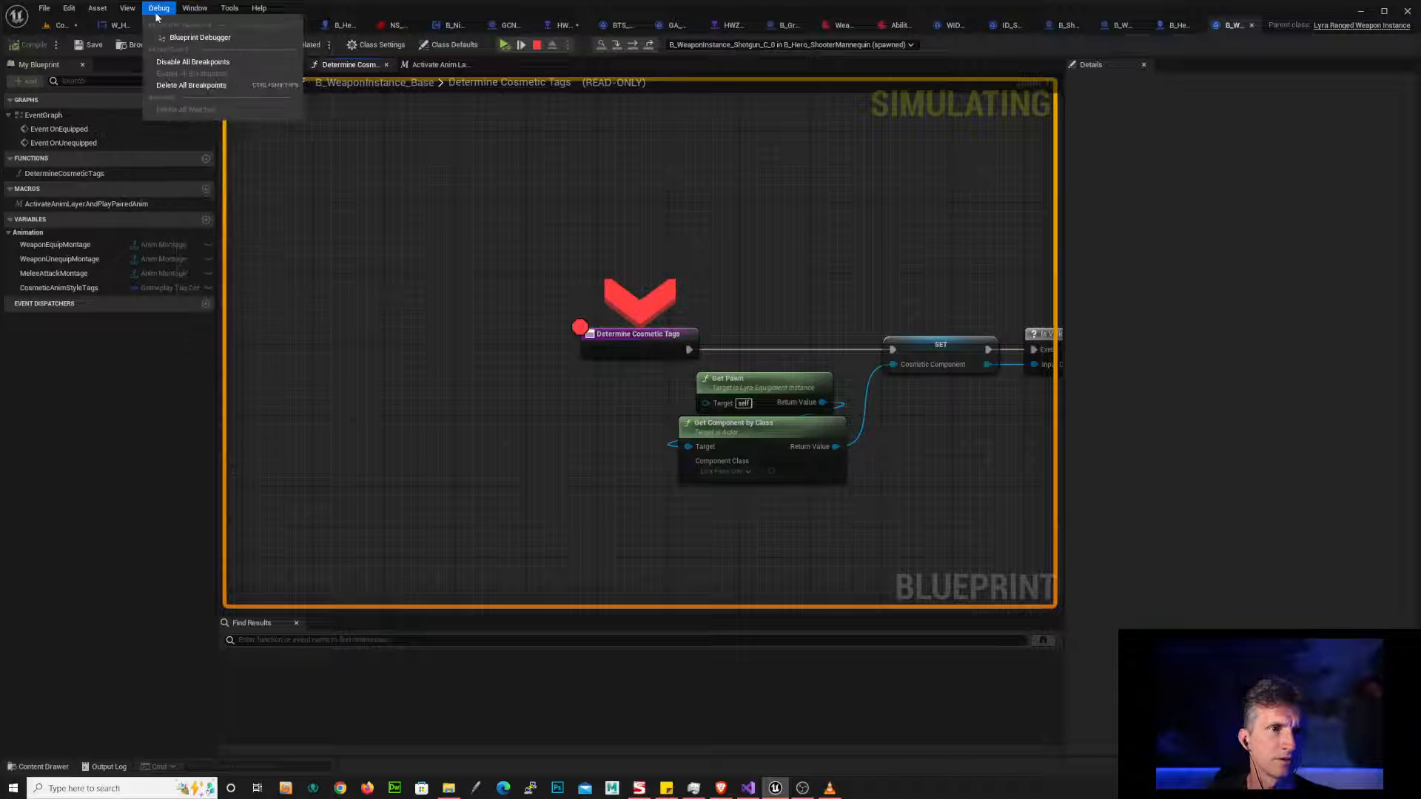
click(222, 37)
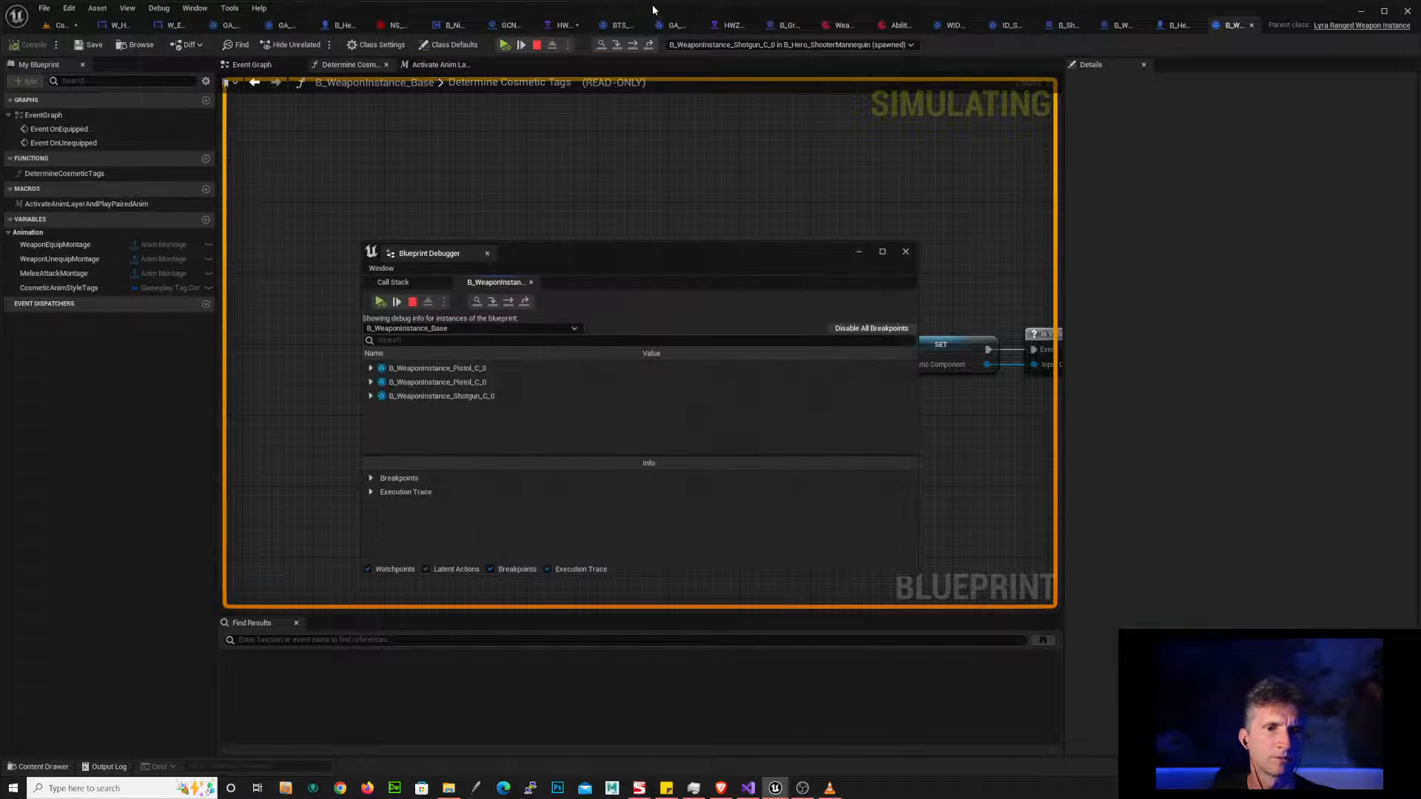
click(394, 282)
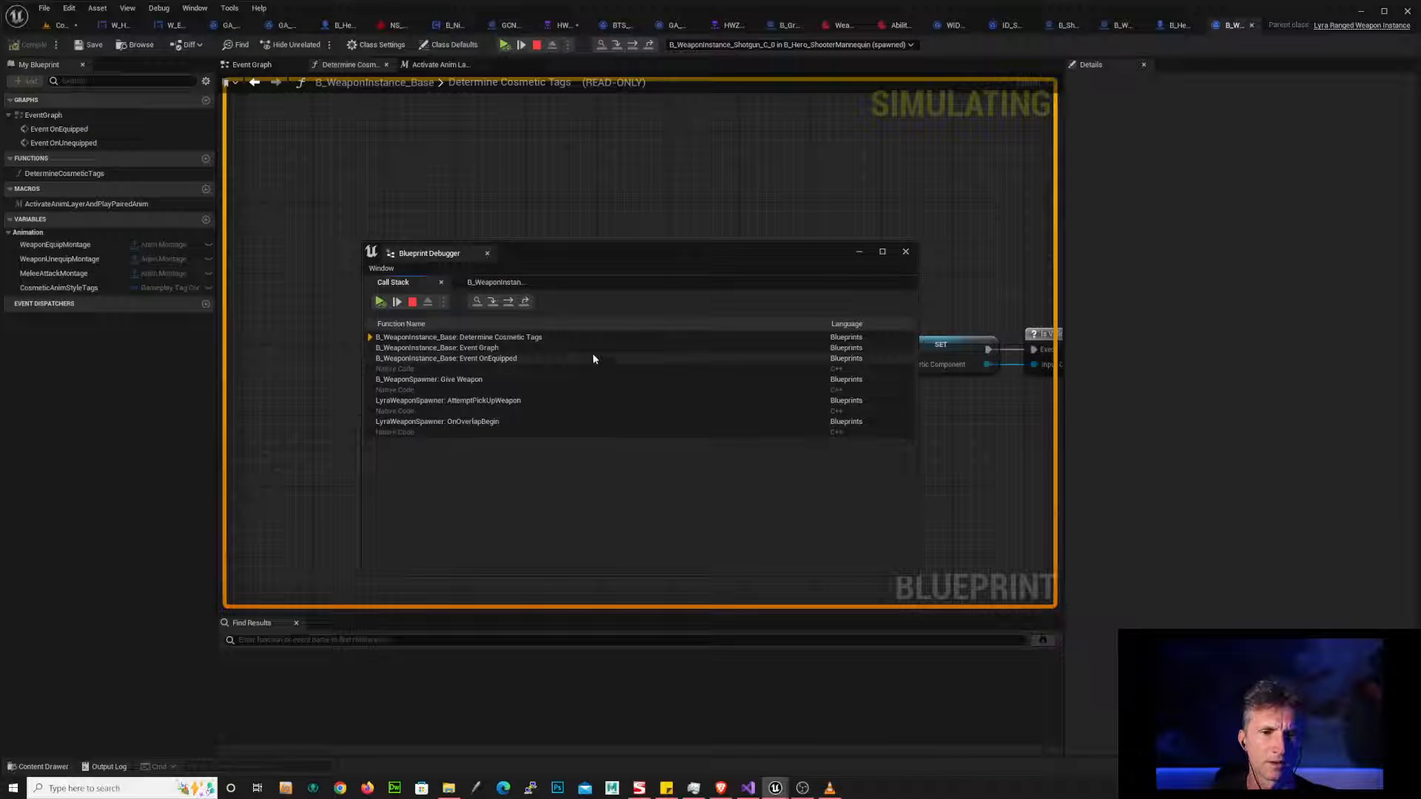
drag(667, 263, 1144, 123)
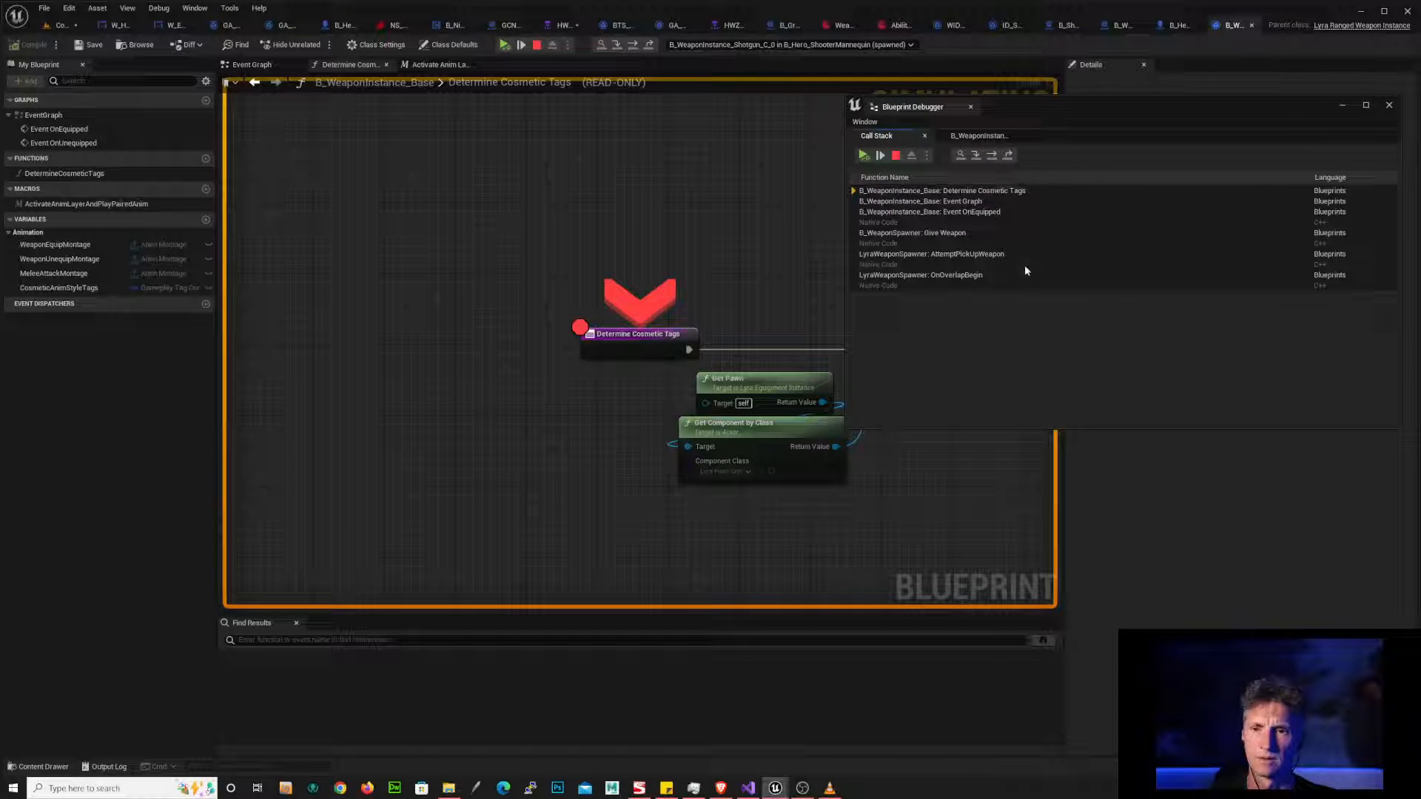
- Inspect the Give Weapon, Event OnEquipped, Event Graph and Determine Cosmetic Tags call stack entries in their graphs, checking for where the weapon is spawned
click(945, 234)
double_click(945, 234)
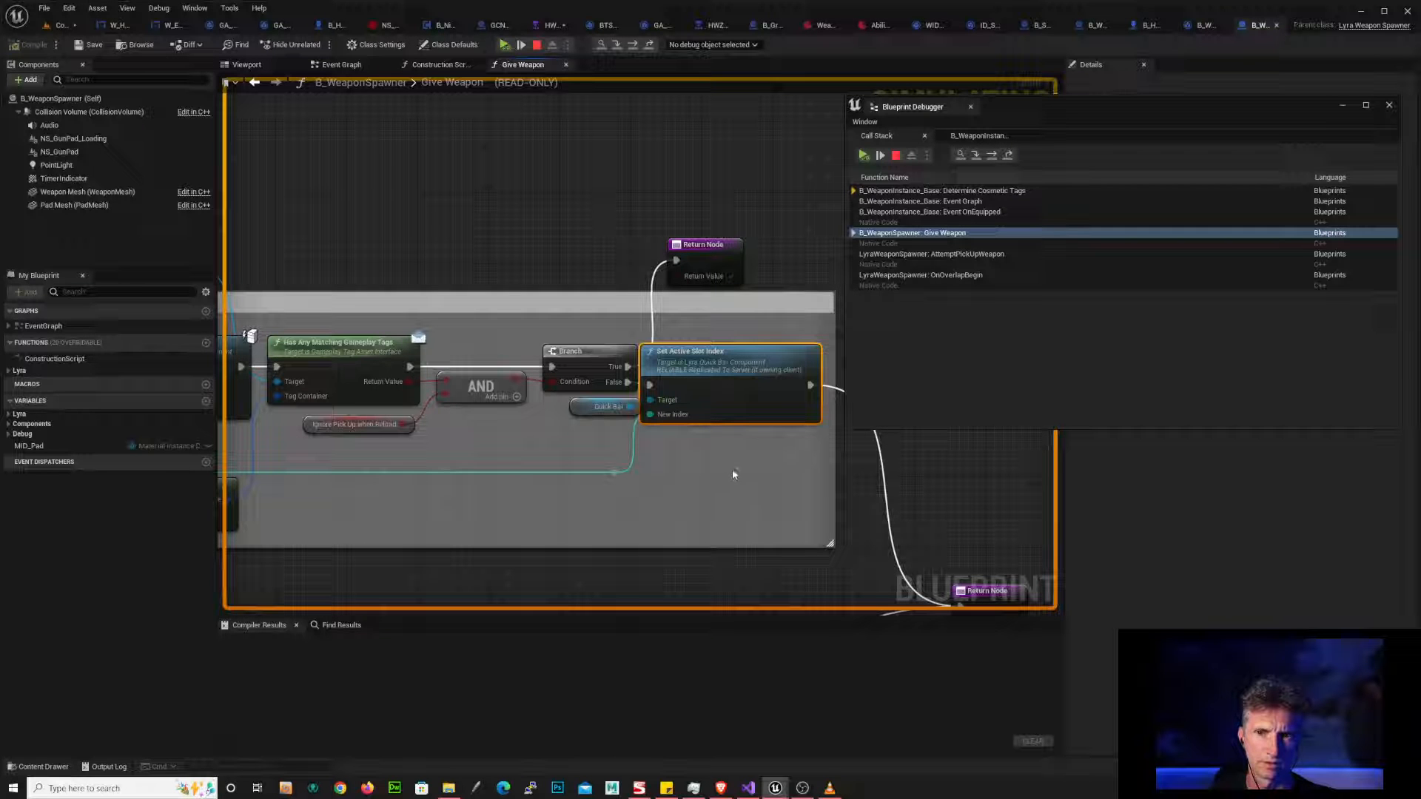
double_click(925, 212)
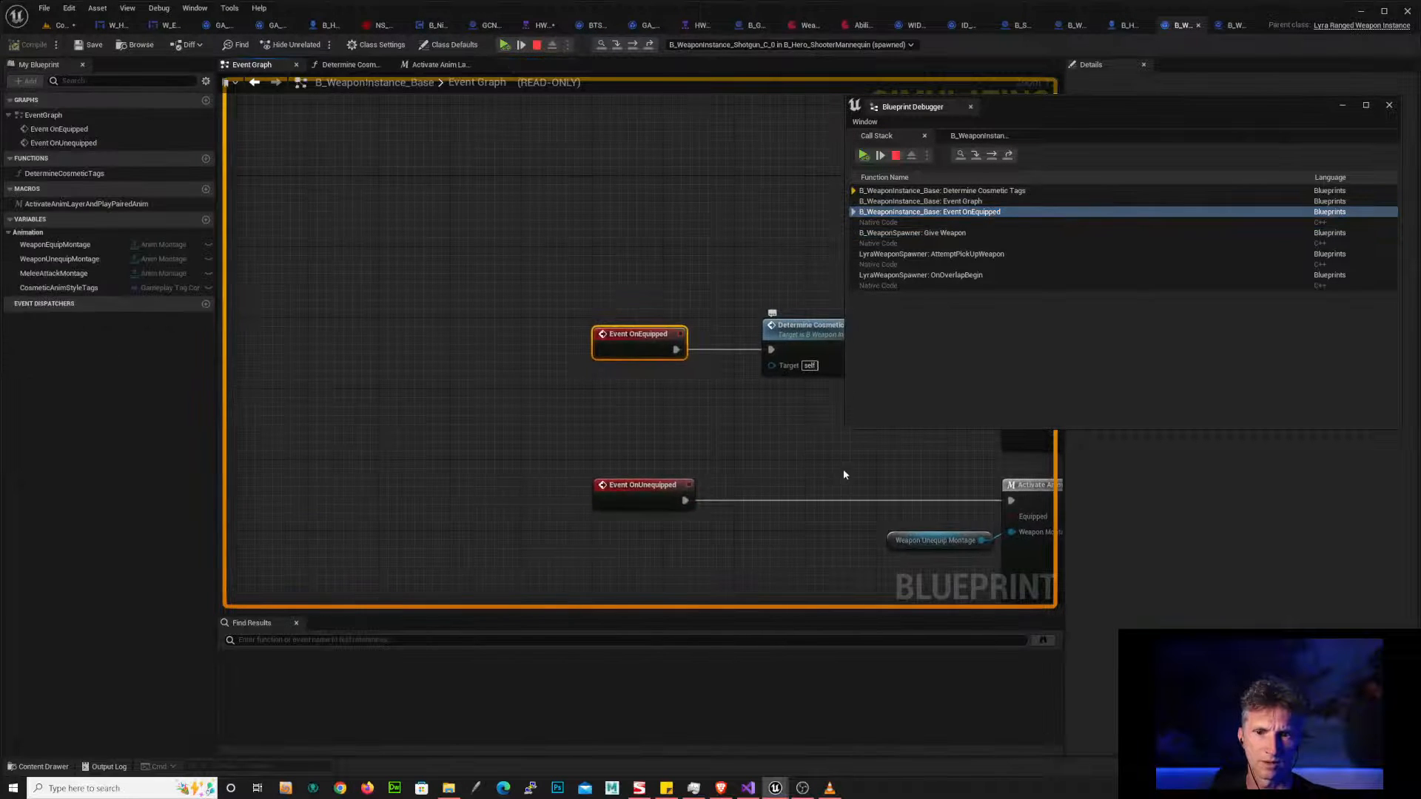
right_drag(844, 474, 352, 427)
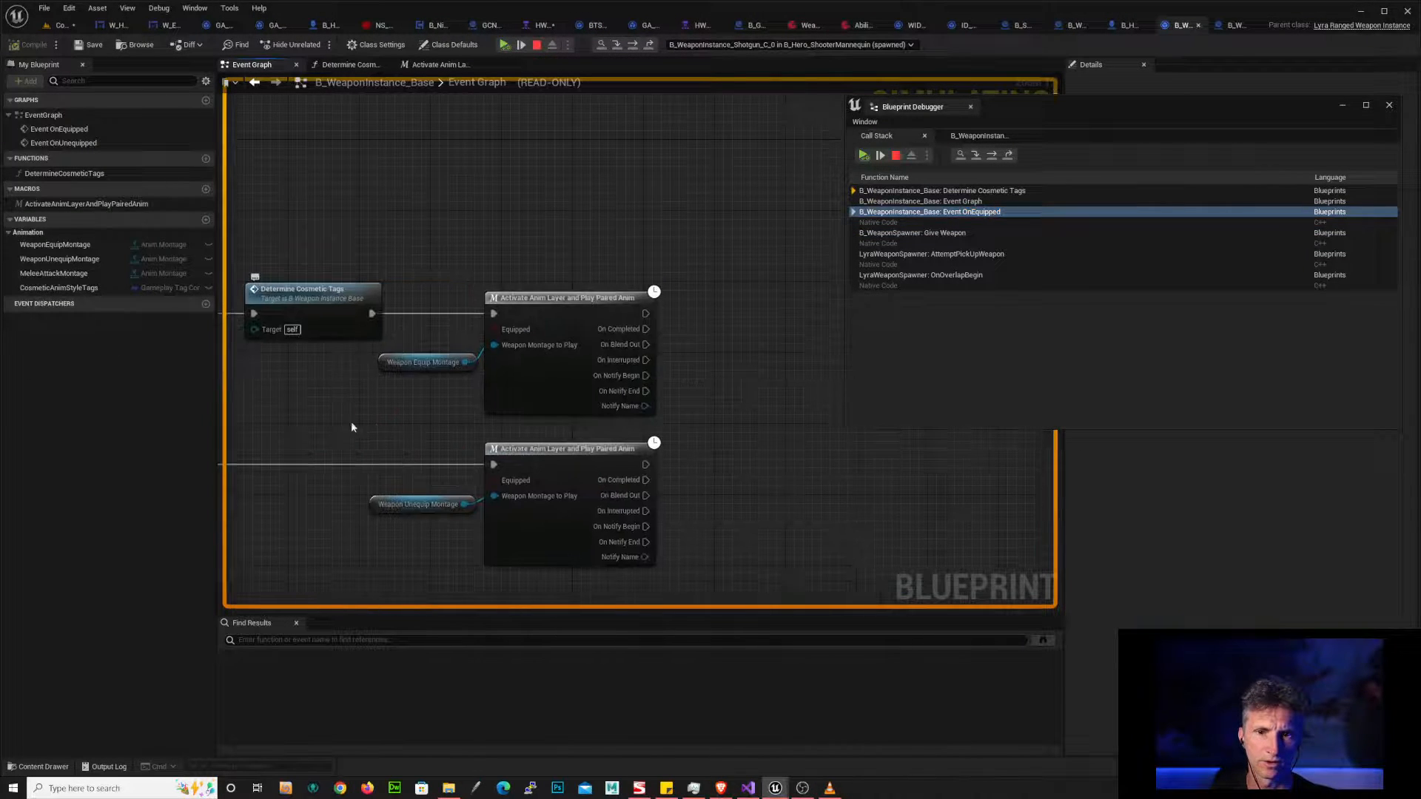
double_click(984, 202)
right_drag(649, 424, 484, 420)
double_click(981, 192)
right_drag(723, 317, 447, 297)
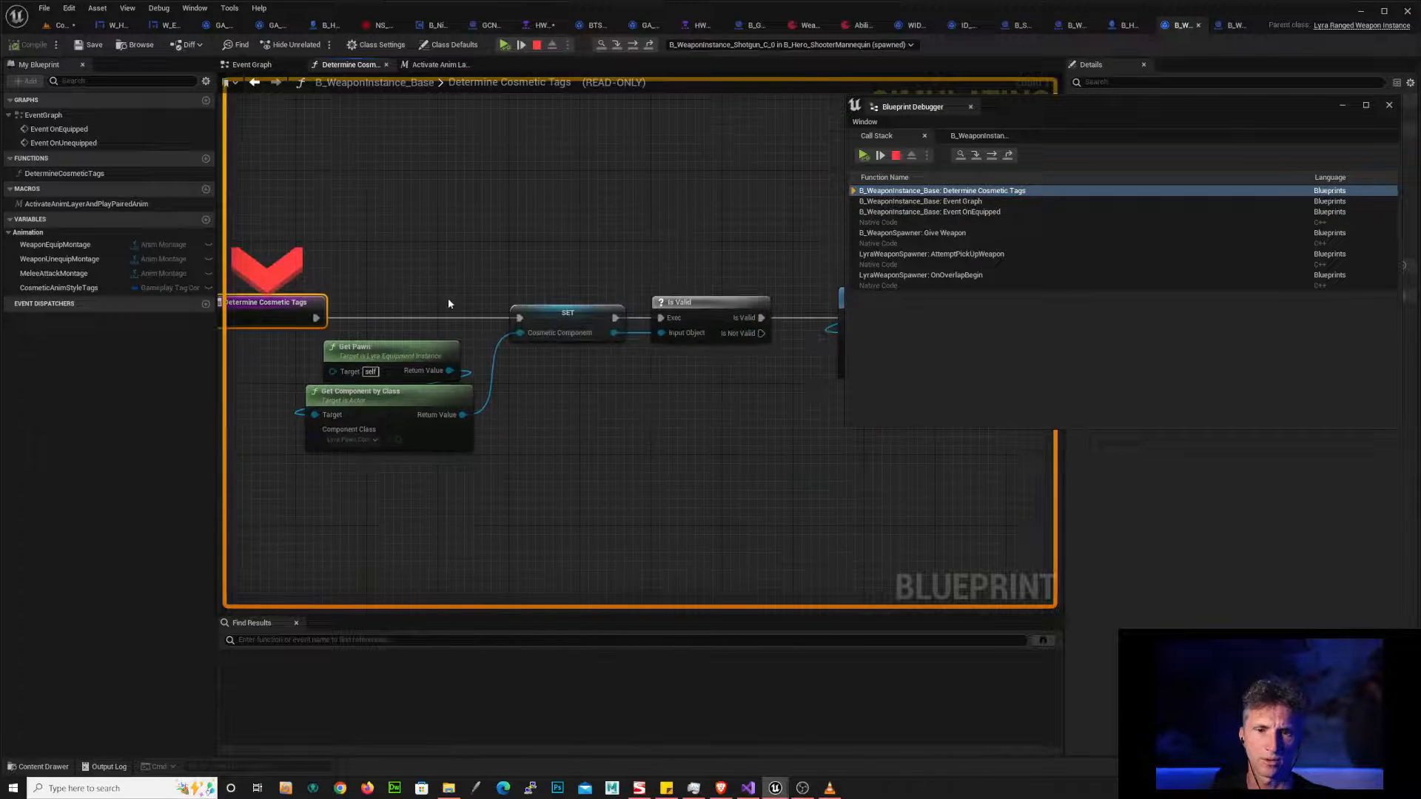
- Step over execution to the Is Valid node and inspect the Cosmetic Component pin's current value in the Determine Cosmetic Tags graph
key(F10)
key(F10)
mouse_move(460, 362)
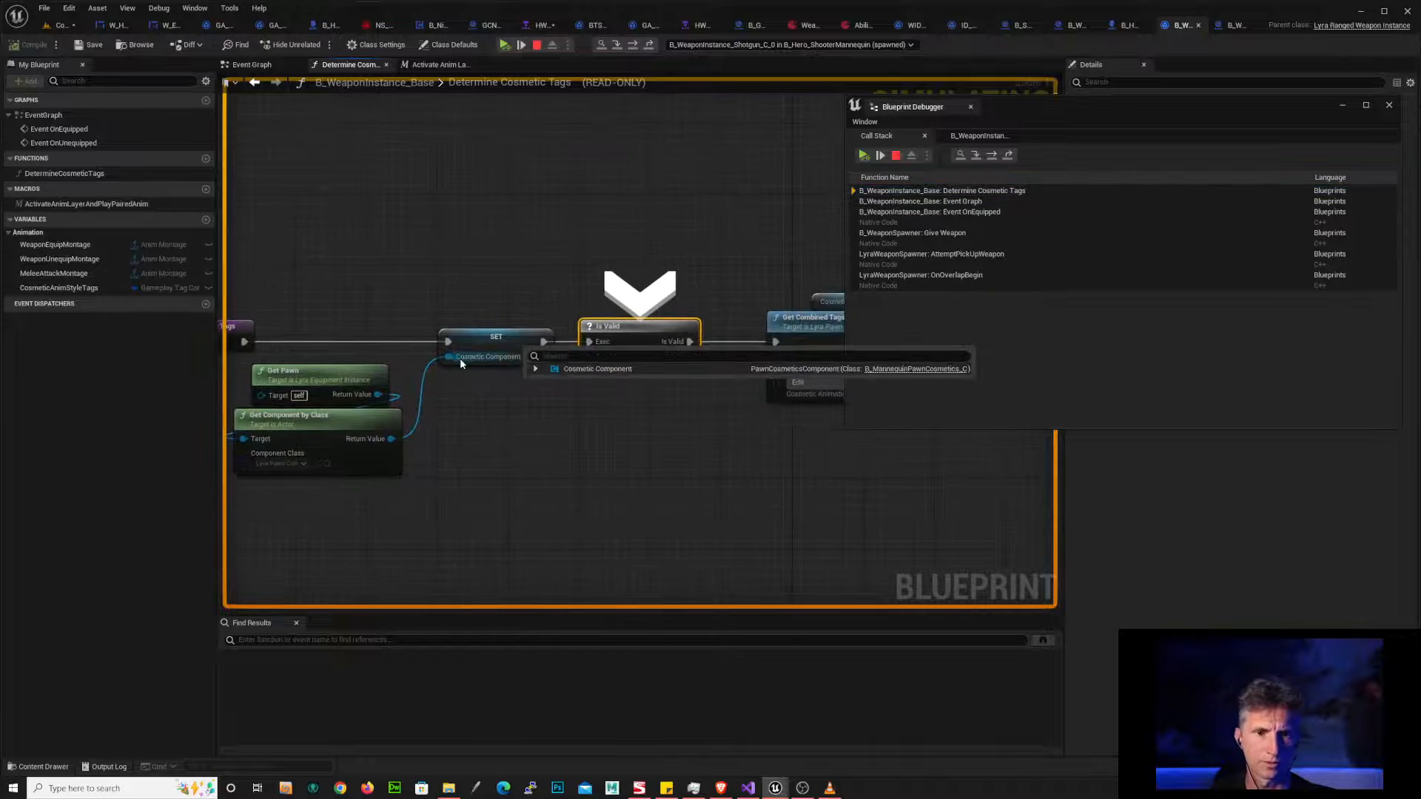
click(536, 368)
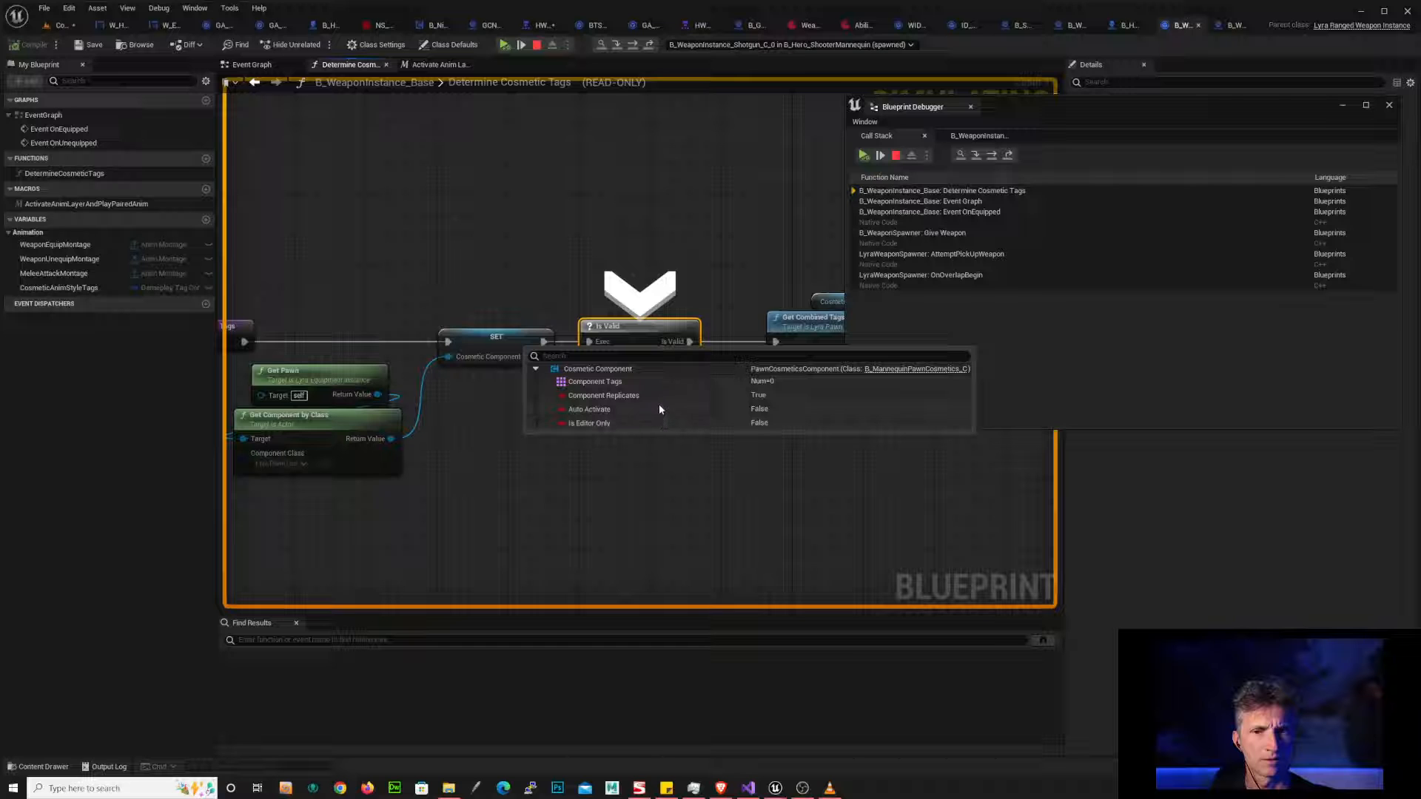
right_drag(722, 521, 333, 475)
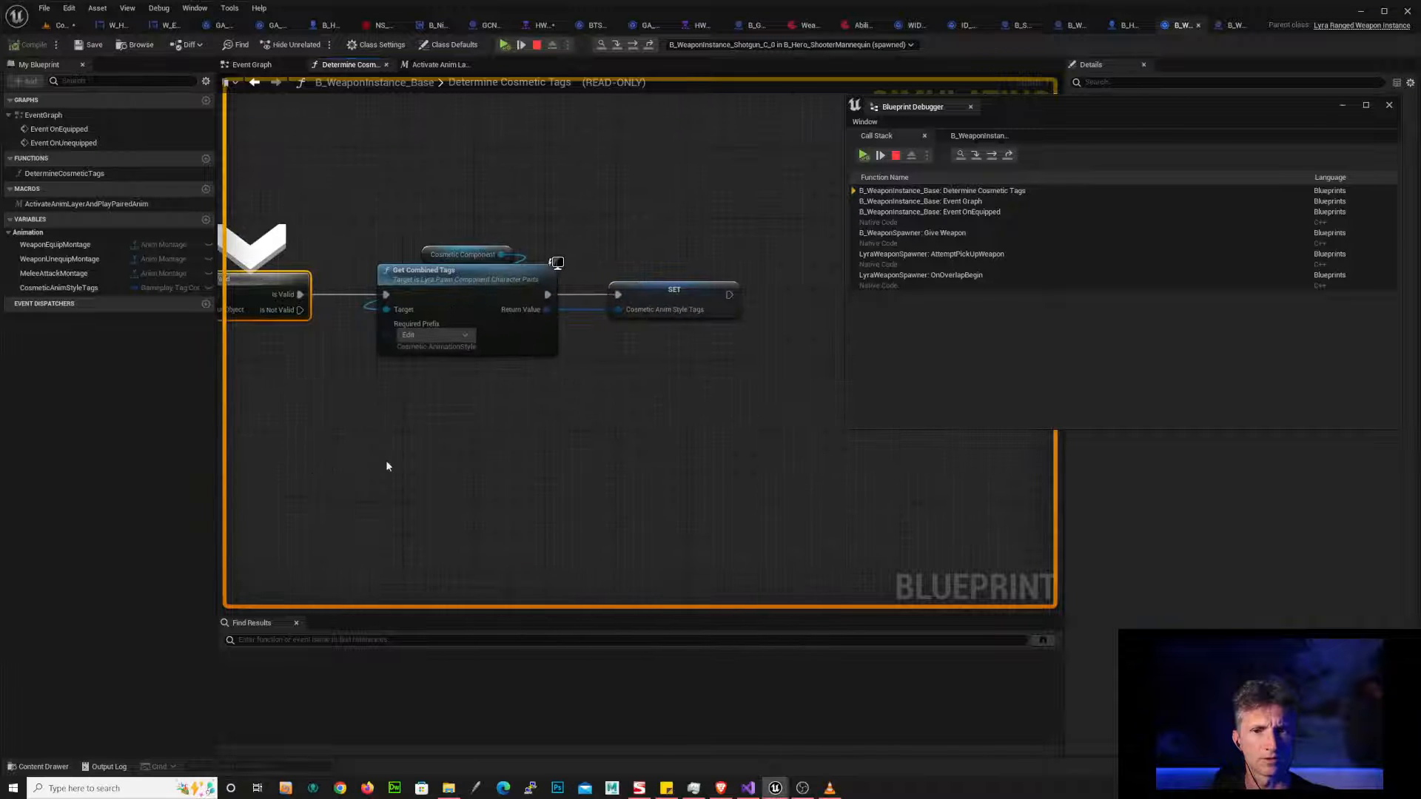
- Step through the Is Valid macro, Get Combined Tags and the Cosmetic Anim Style Tags setter until execution returns to the Event Graph
key(F10)
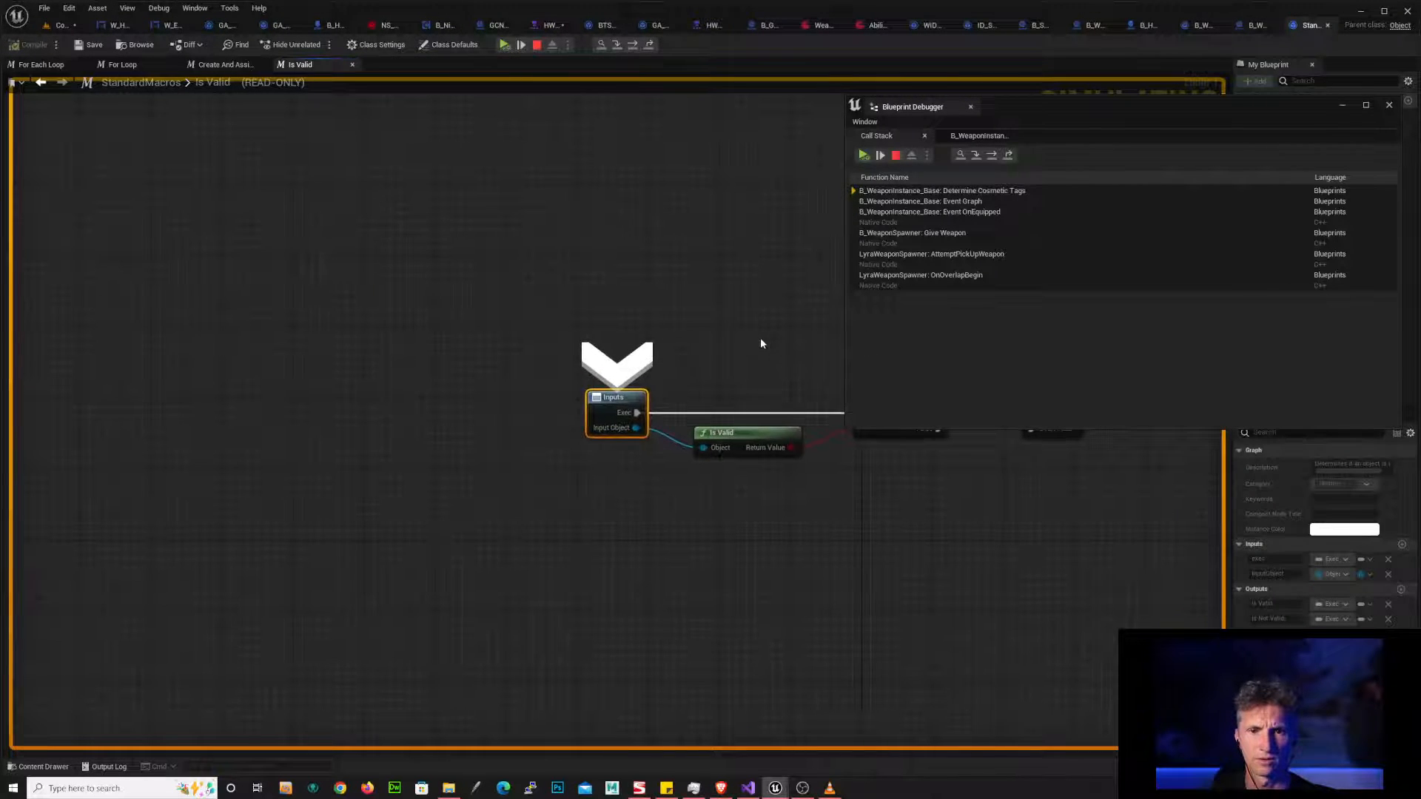
right_drag(761, 338, 476, 293)
key(F10)
key(F10)
key(F10)
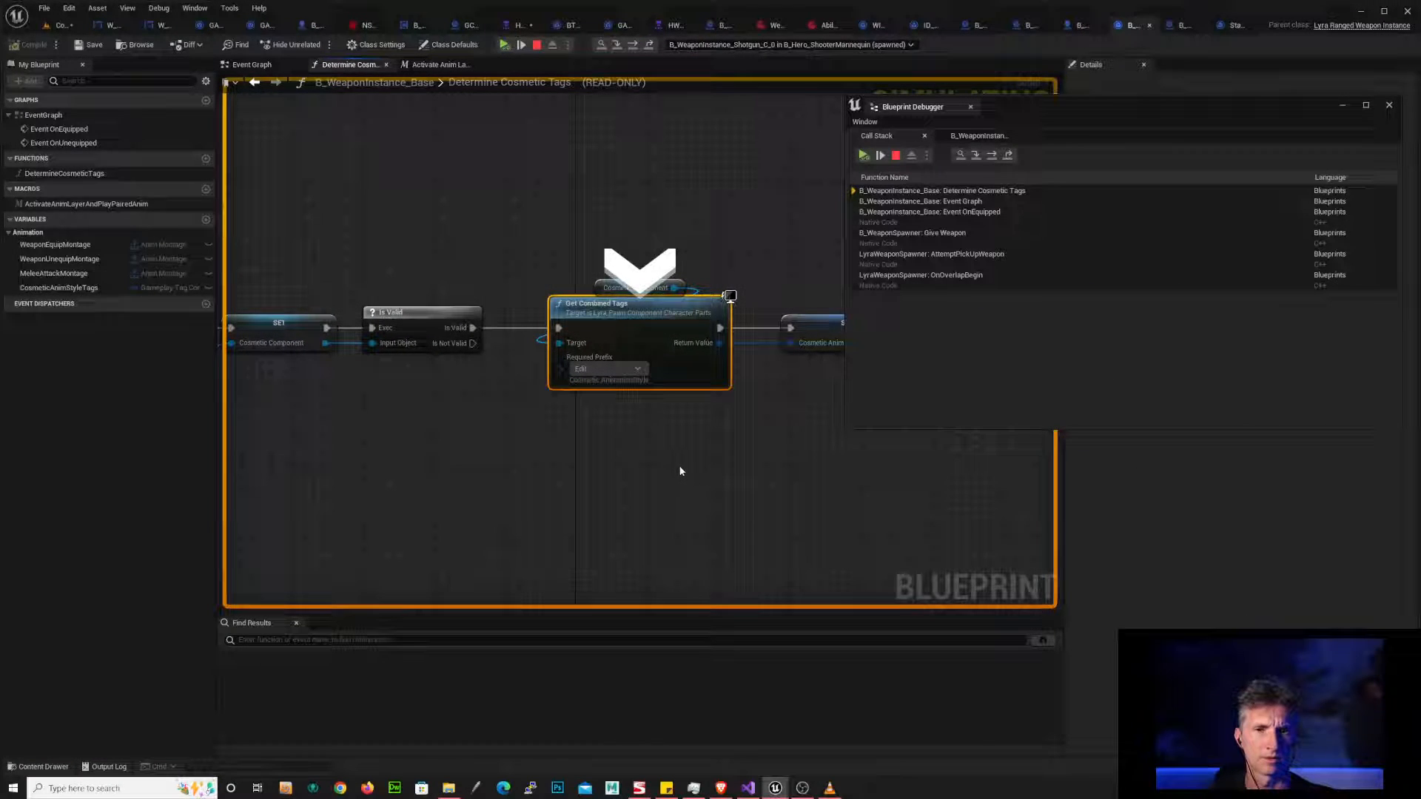
key(F10)
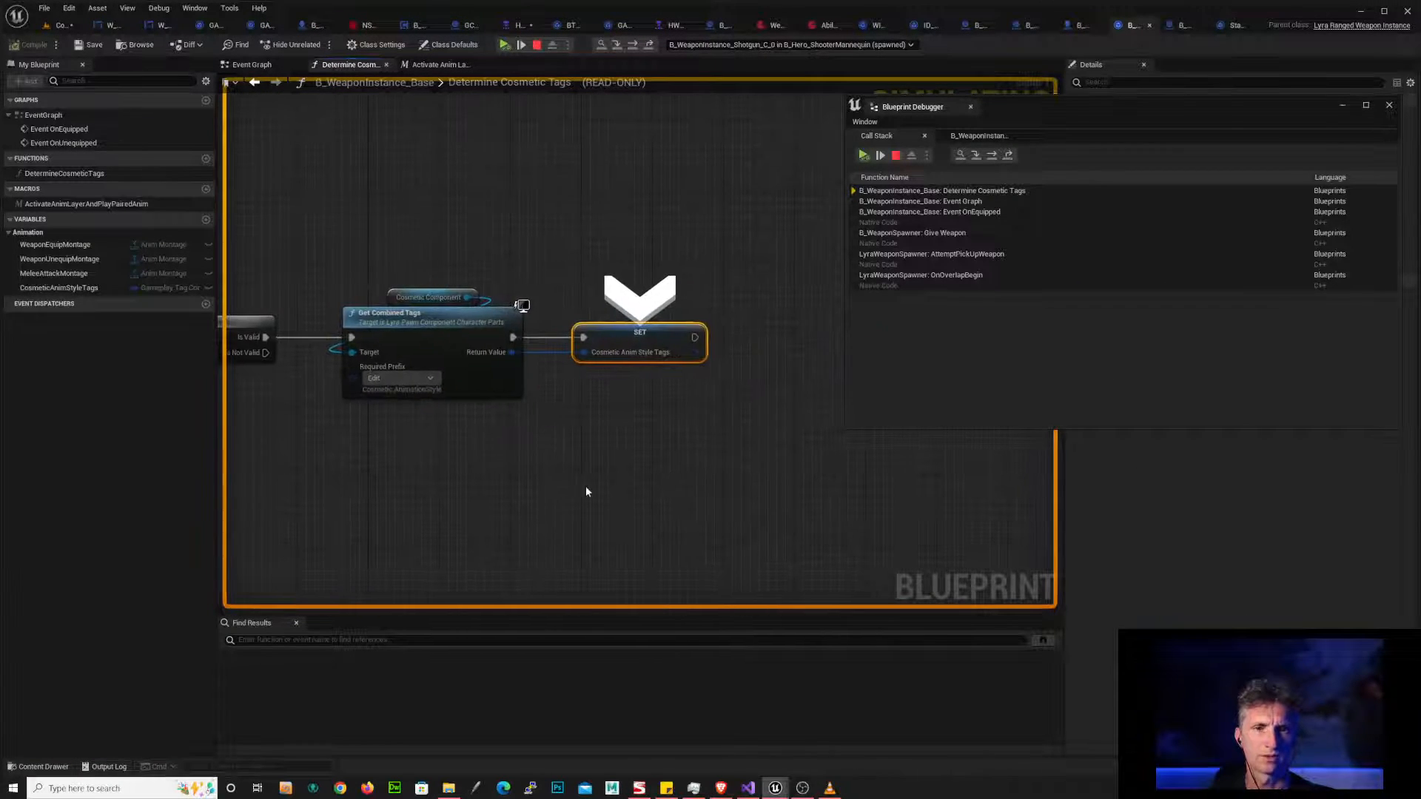
mouse_move(466, 296)
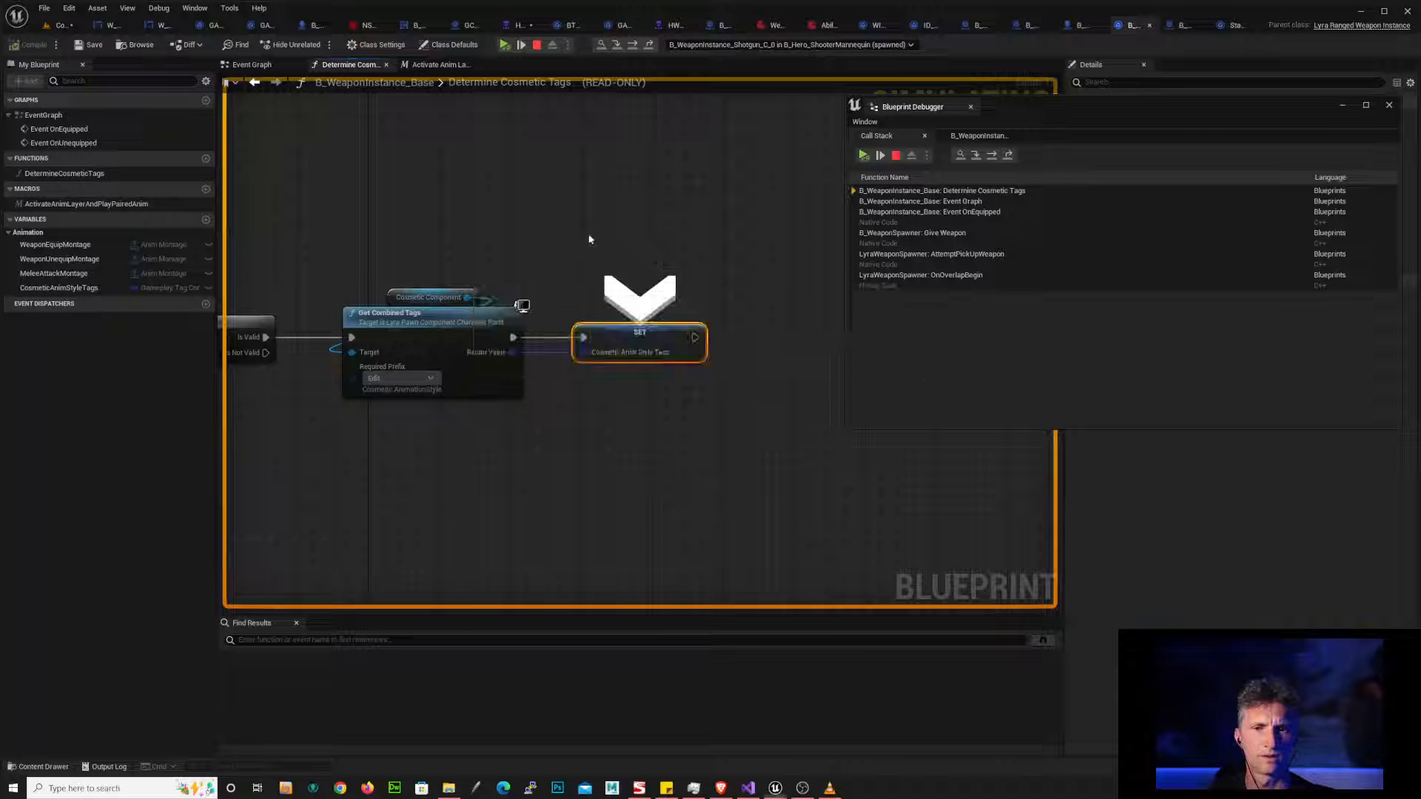
key(F10)
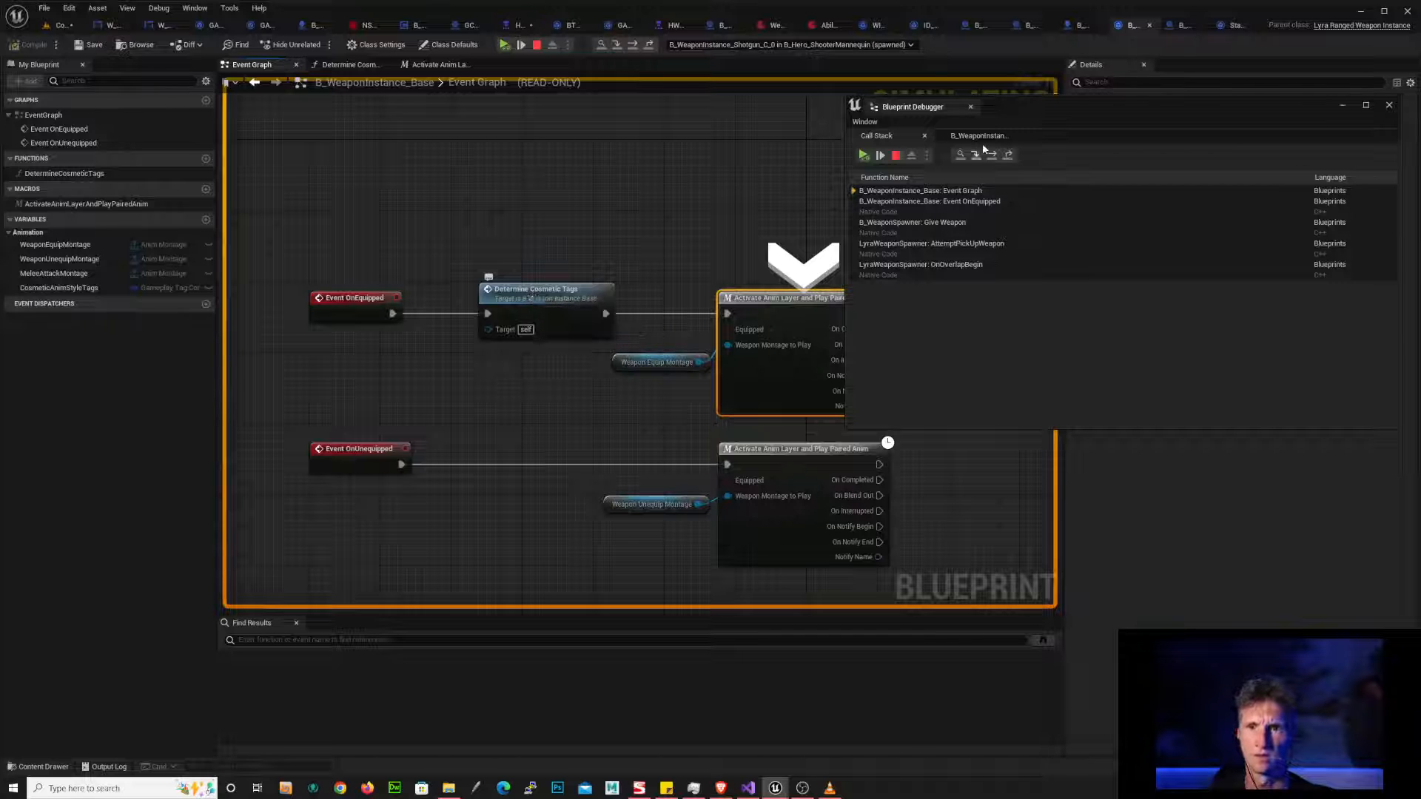
- Resume the game, minimise the Blueprint Debugger, move the character off the pickup pad and switch to the first quickbar weapon
click(864, 154)
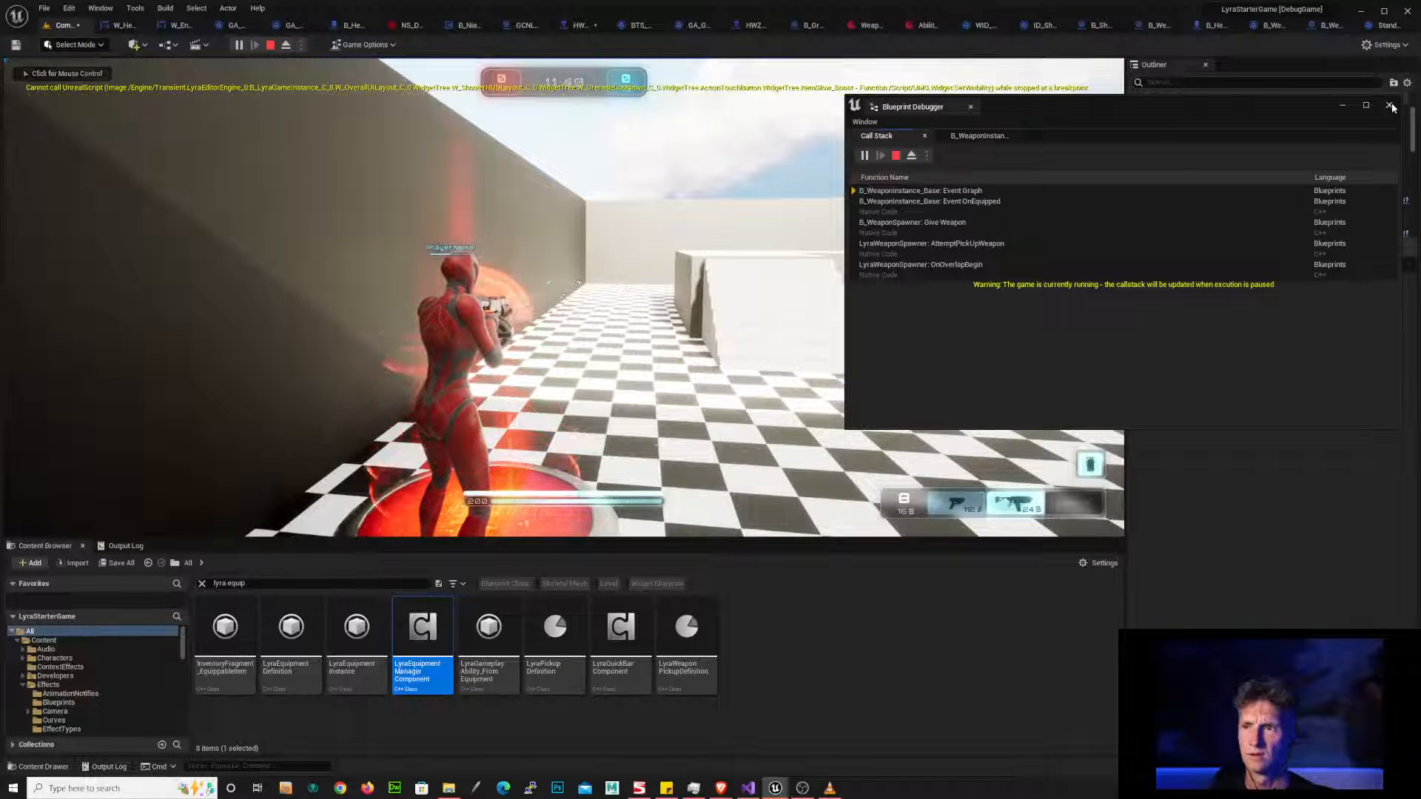
click(1342, 105)
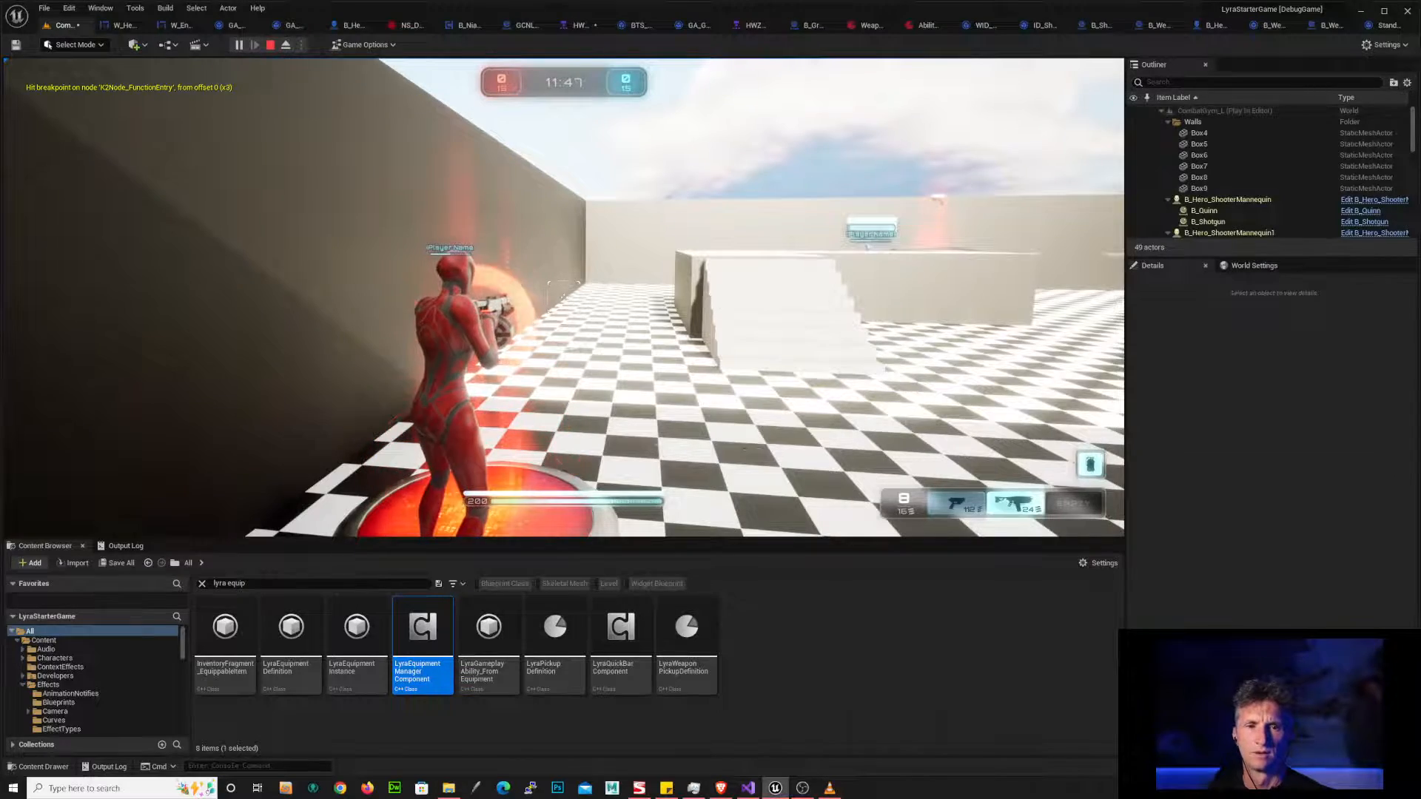
click(708, 300)
key(d)
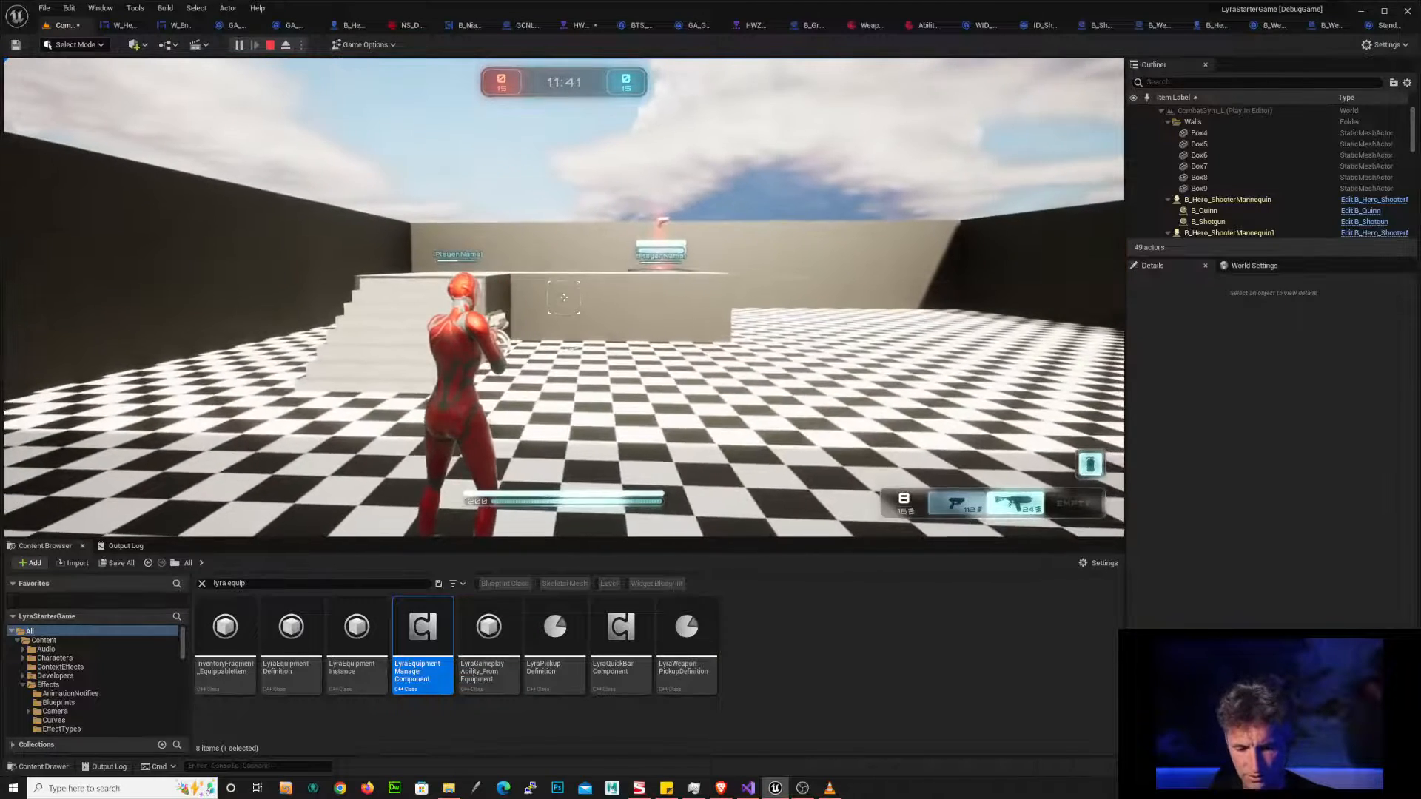
key(1)
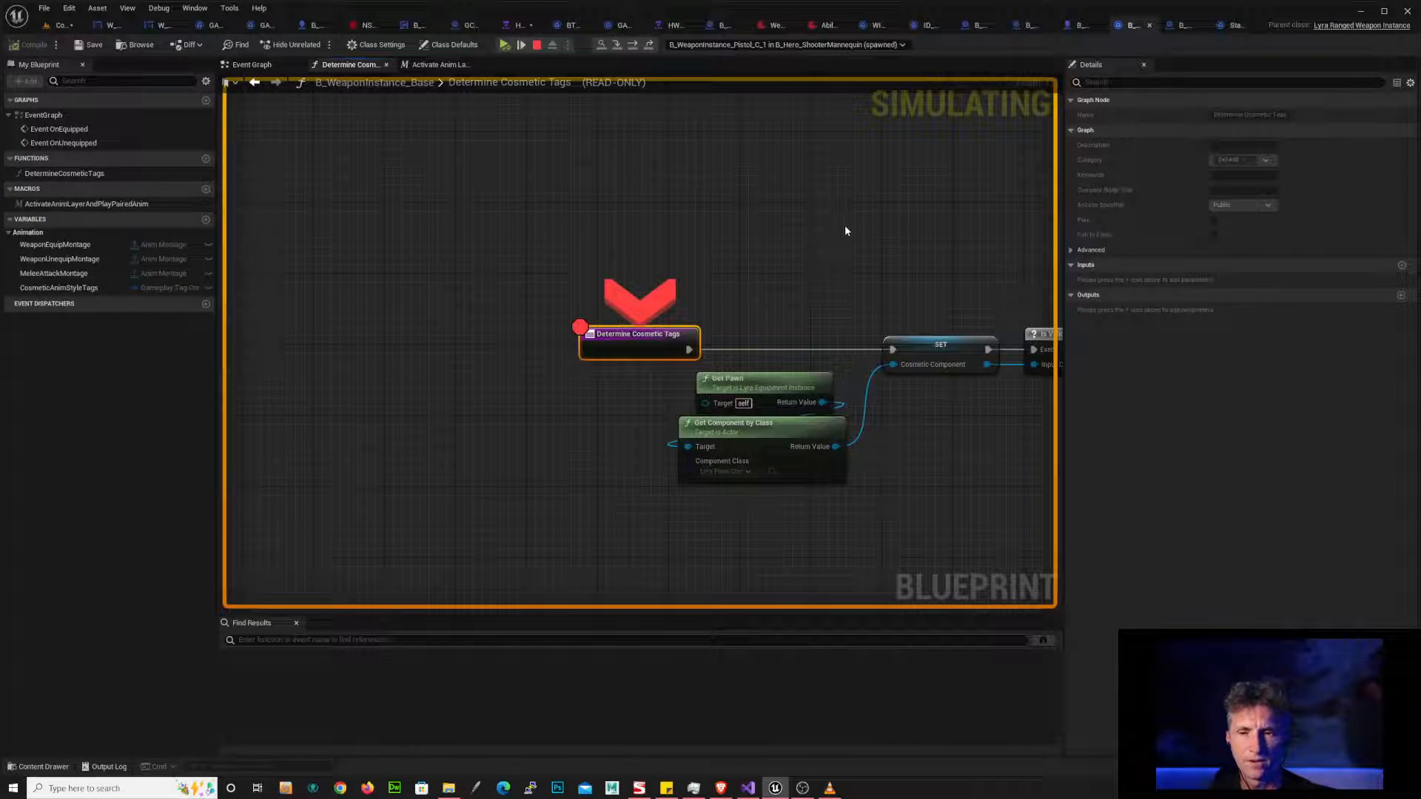
- Clear the breakpoint on the Determine Cosmetic Tags entry node and bring the rest of its graph into view
key(alt+Tab)
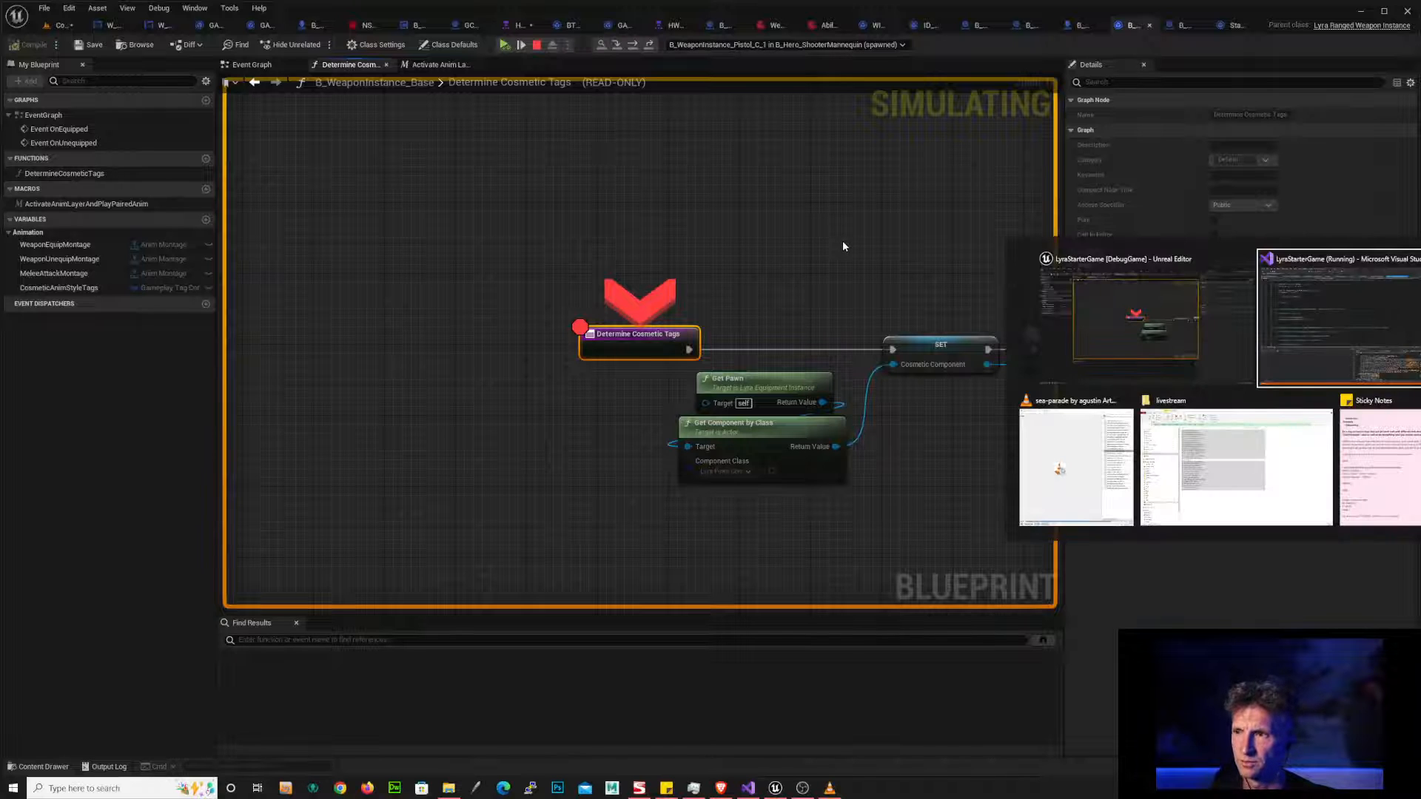
key(alt+Tab)
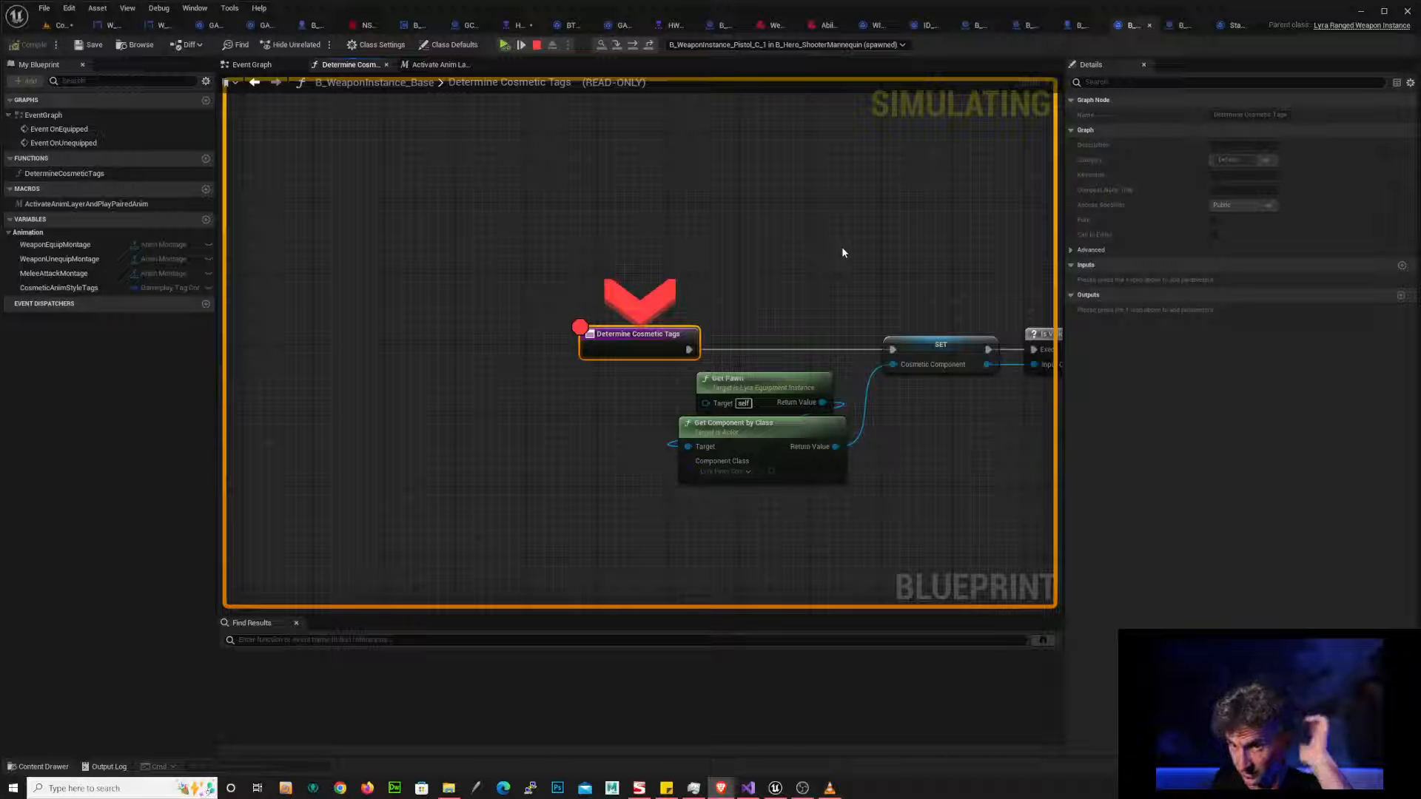
right_click(627, 338)
click(680, 346)
right_drag(962, 264, 582, 238)
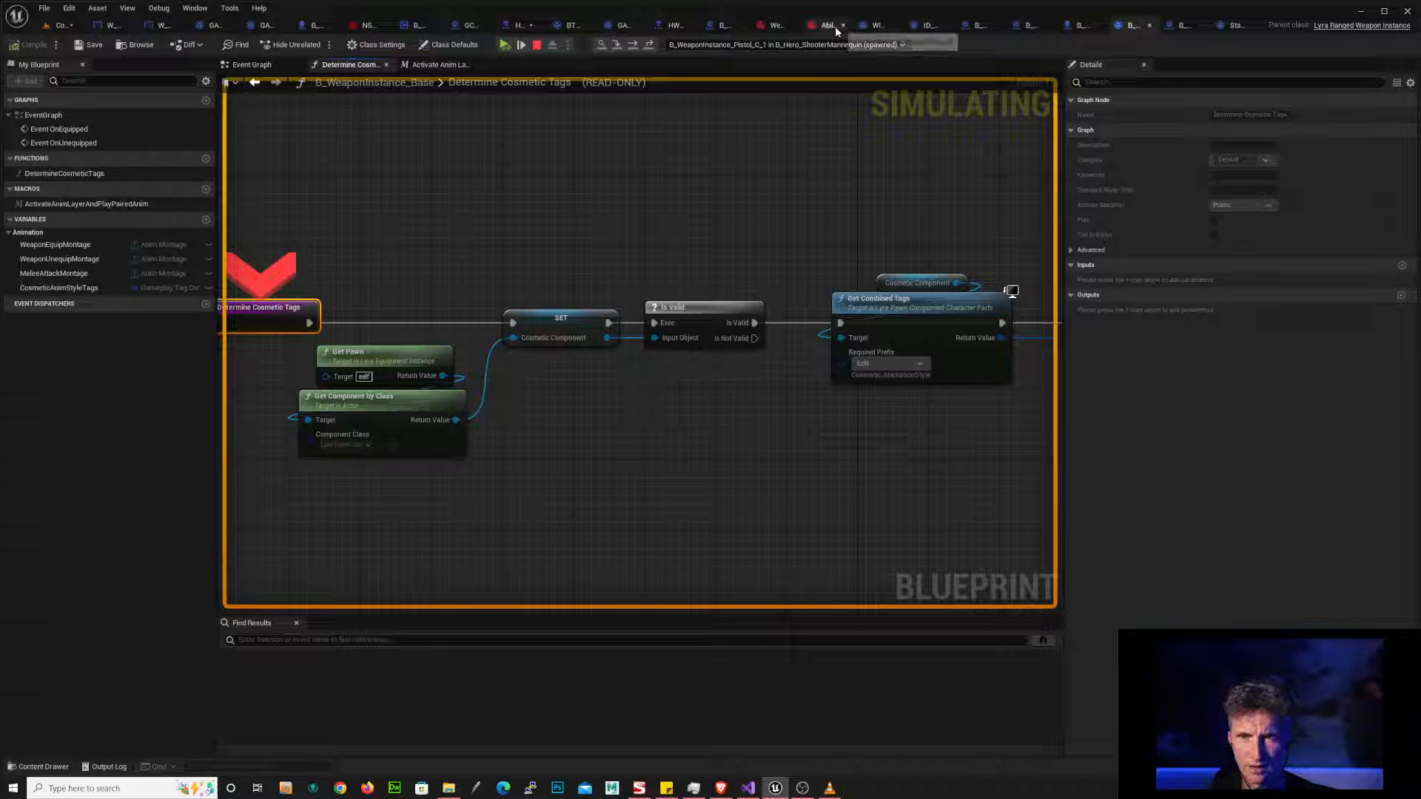
- Locate the SKM_Shotgun mesh from the shotgun's item definition and examine which assets use it in the Reference Viewer
click(950, 26)
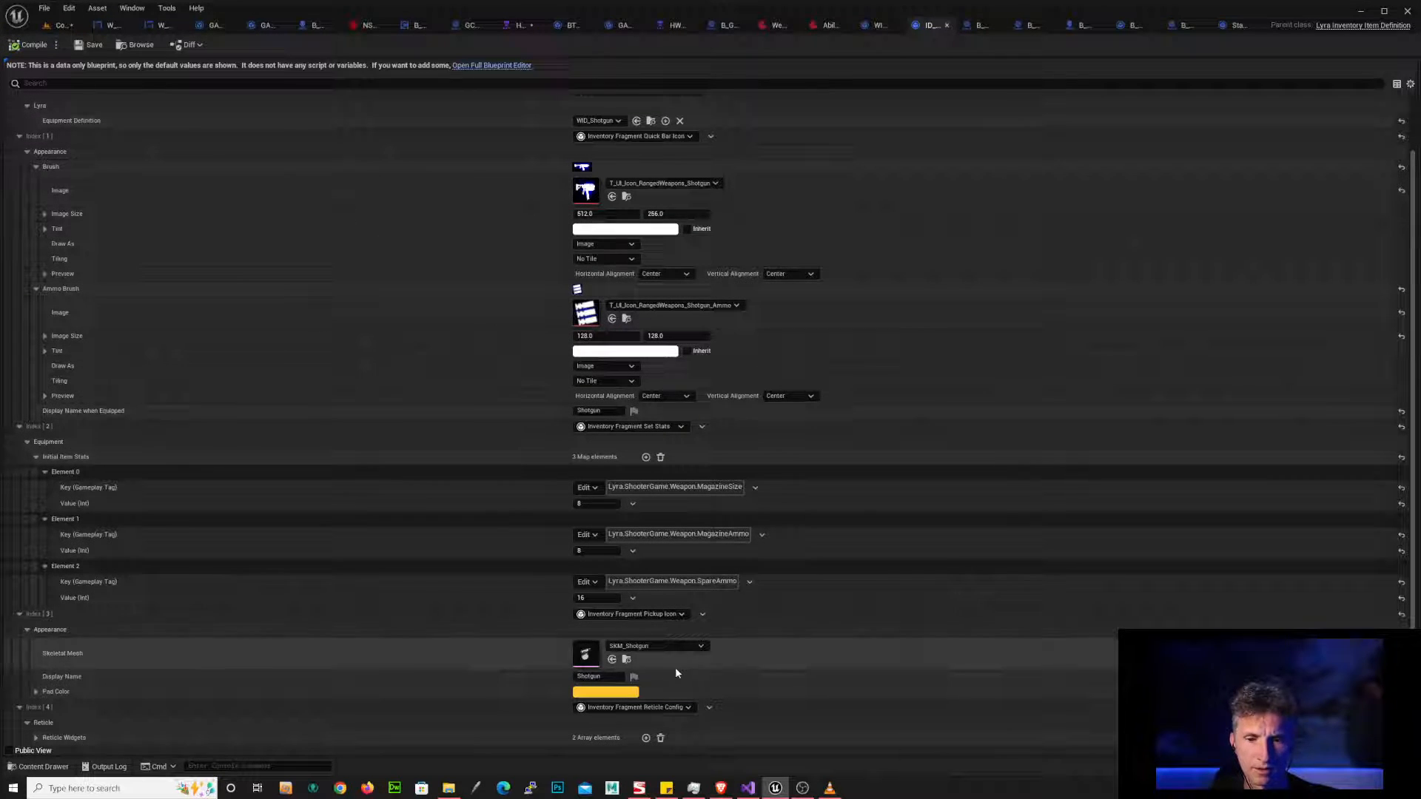
click(626, 660)
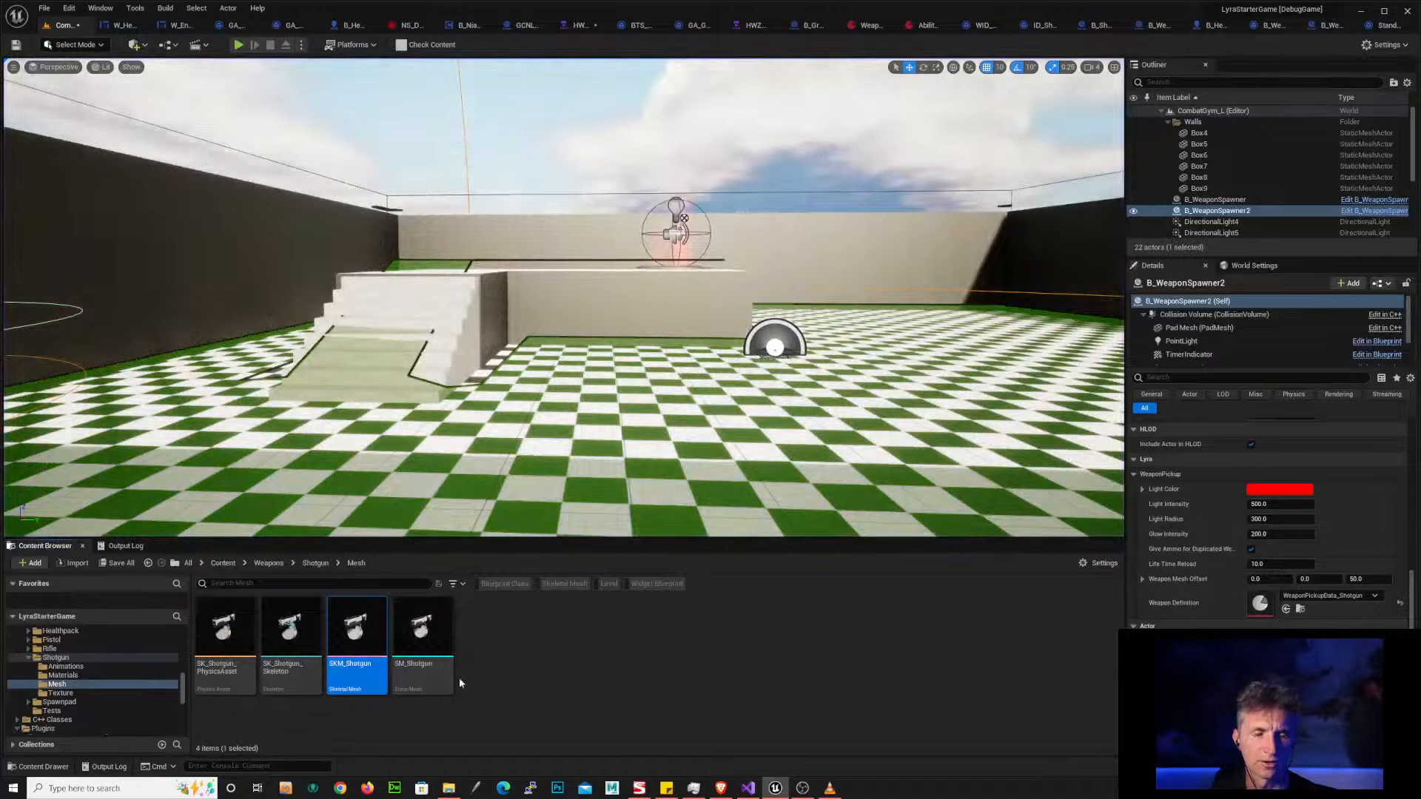
right_click(369, 638)
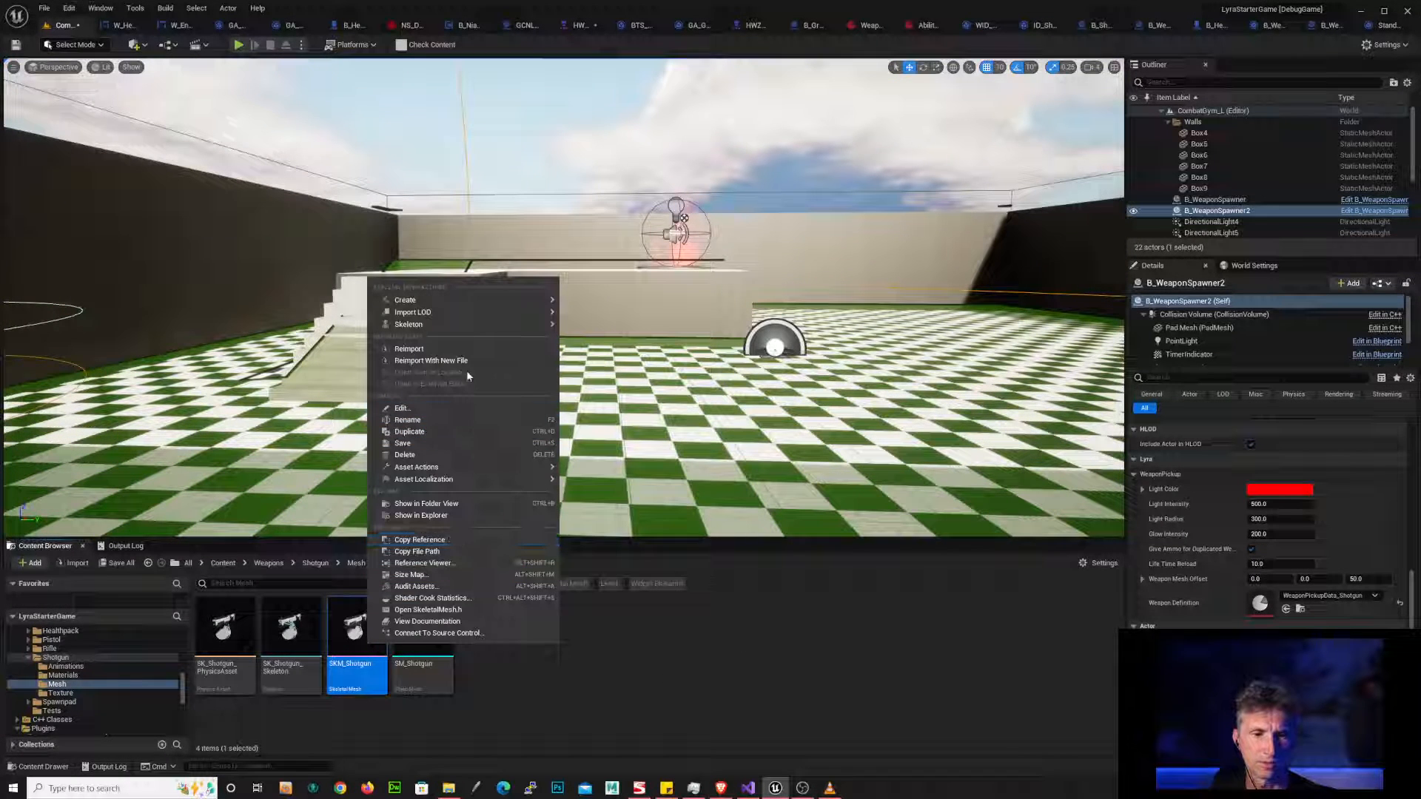
click(423, 563)
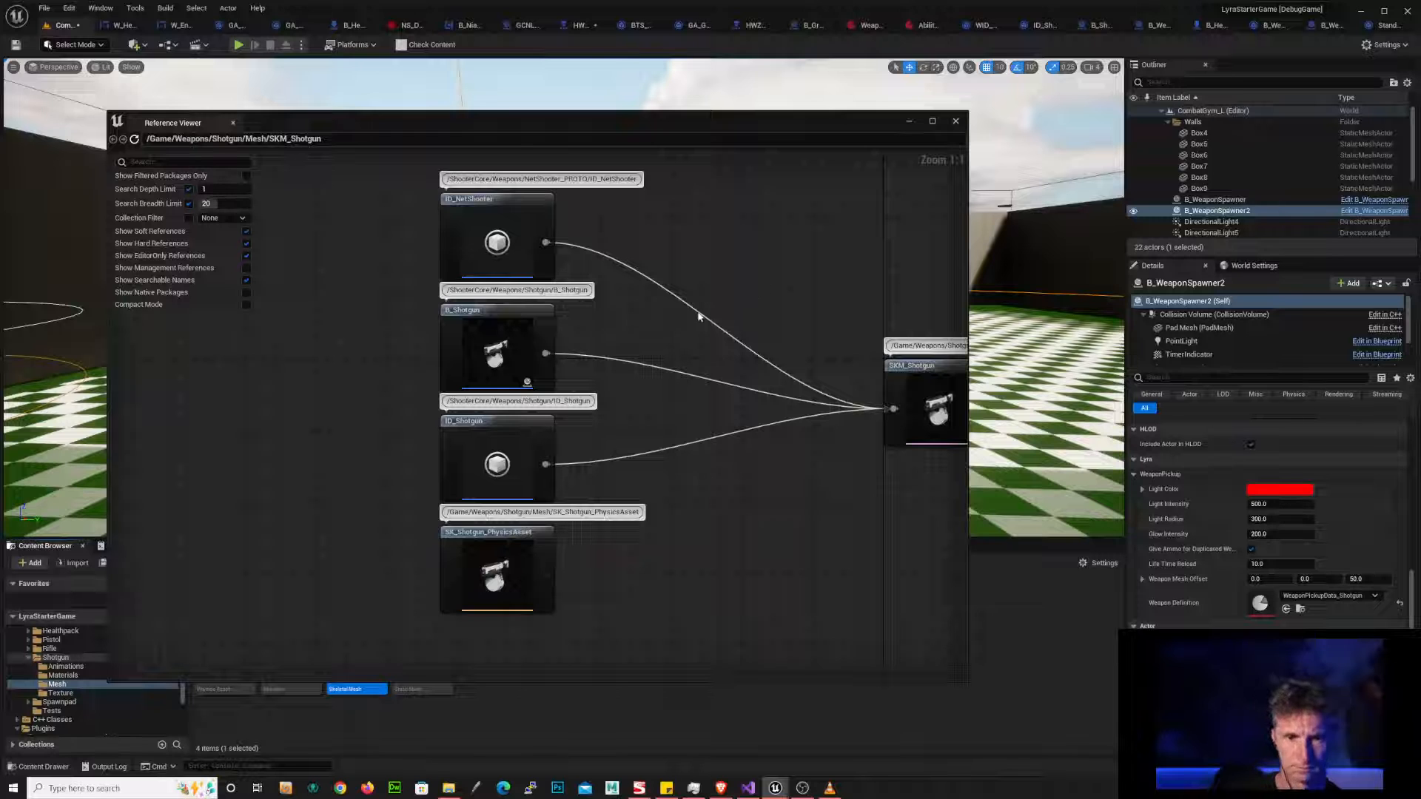
right_drag(720, 333, 621, 278)
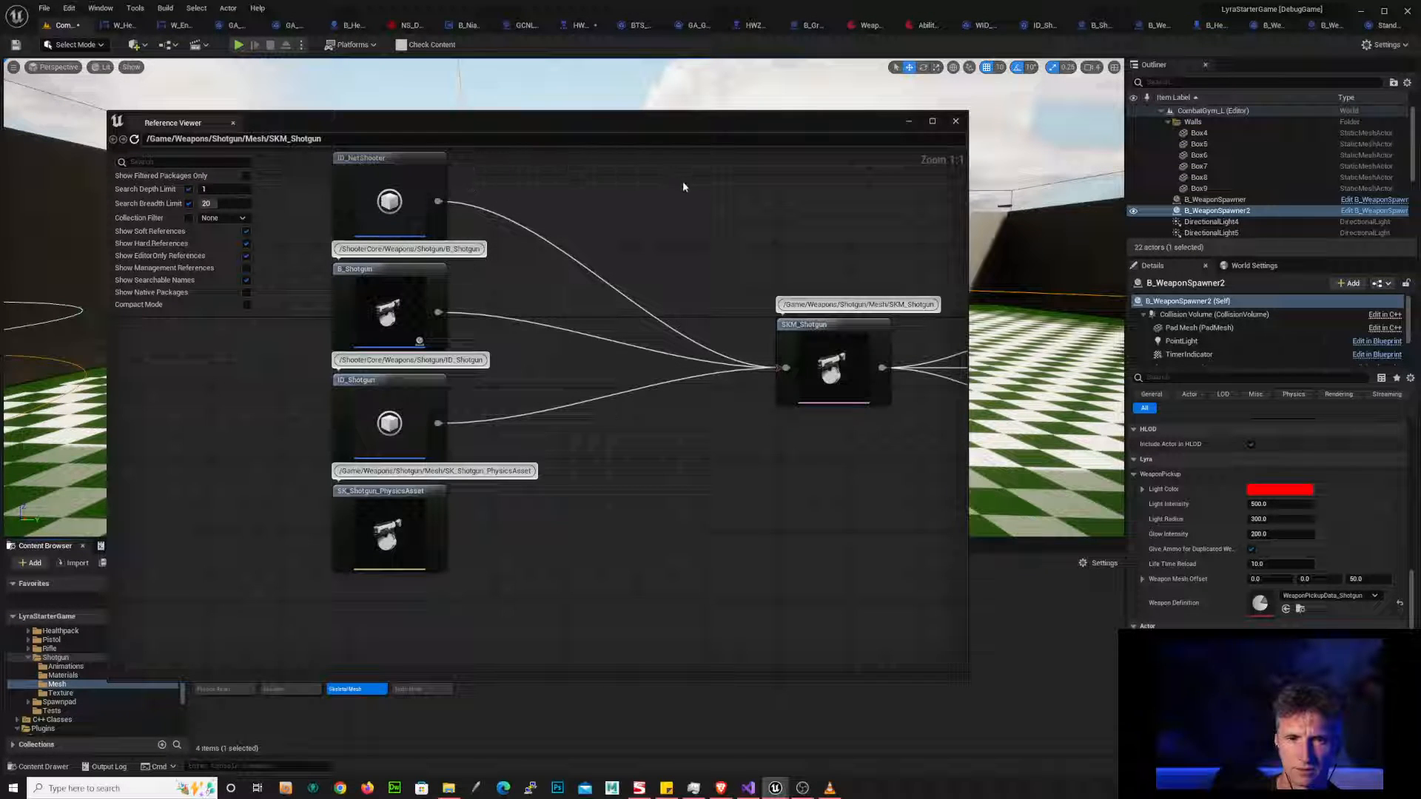
right_drag(692, 191, 696, 274)
right_drag(571, 308, 507, 318)
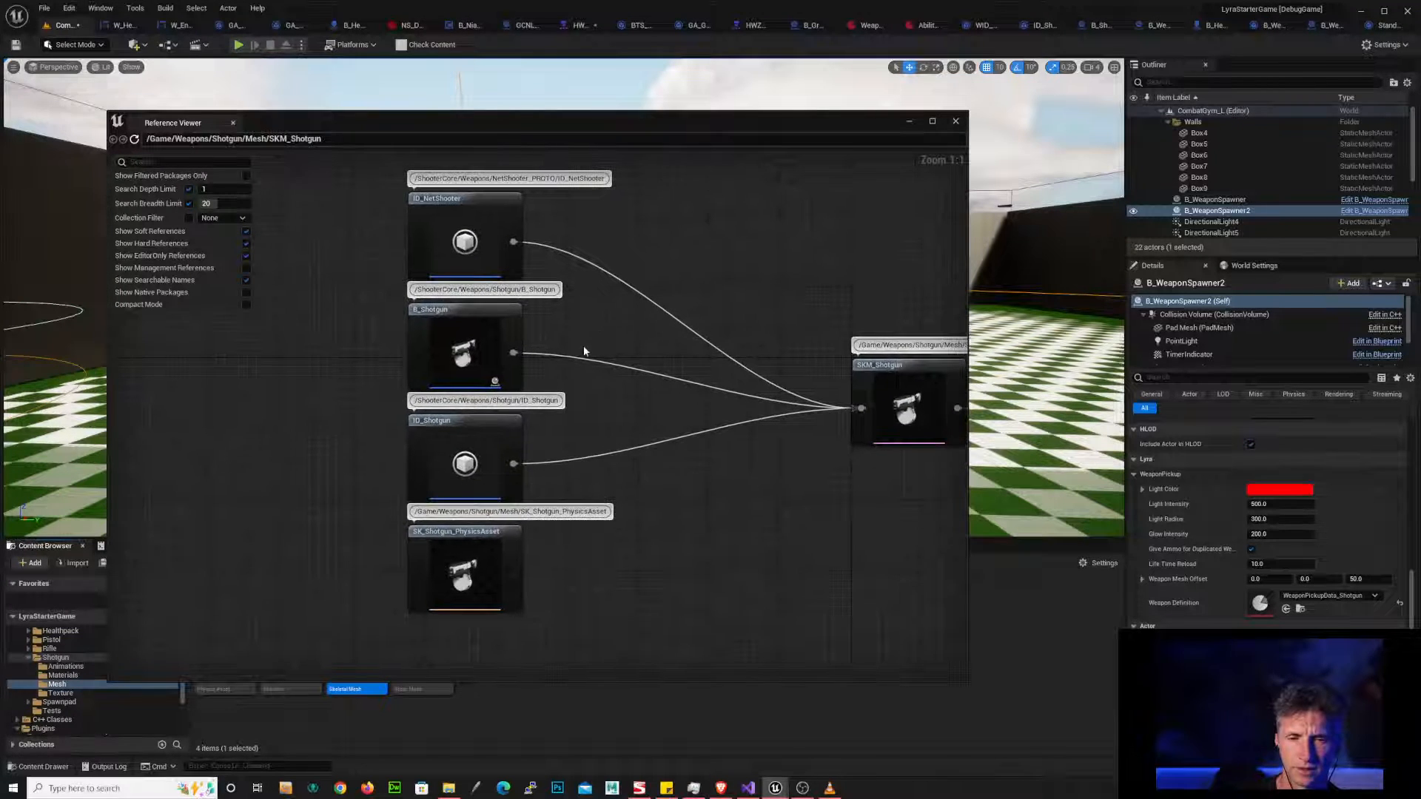
- Recentre the reference graph on B_Shotgun and open that blueprint for editing
click(508, 318)
double_click(508, 318)
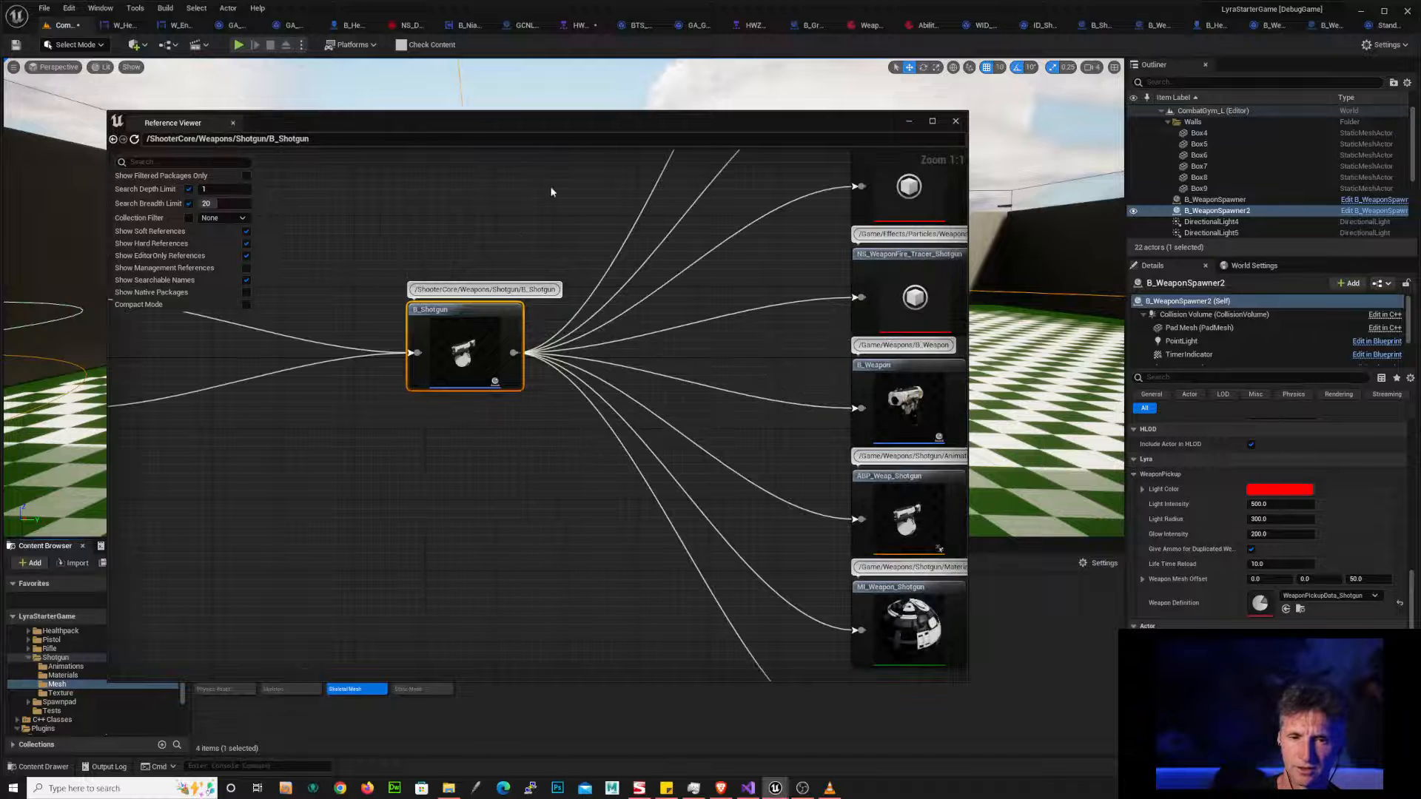
right_click(490, 315)
click(509, 345)
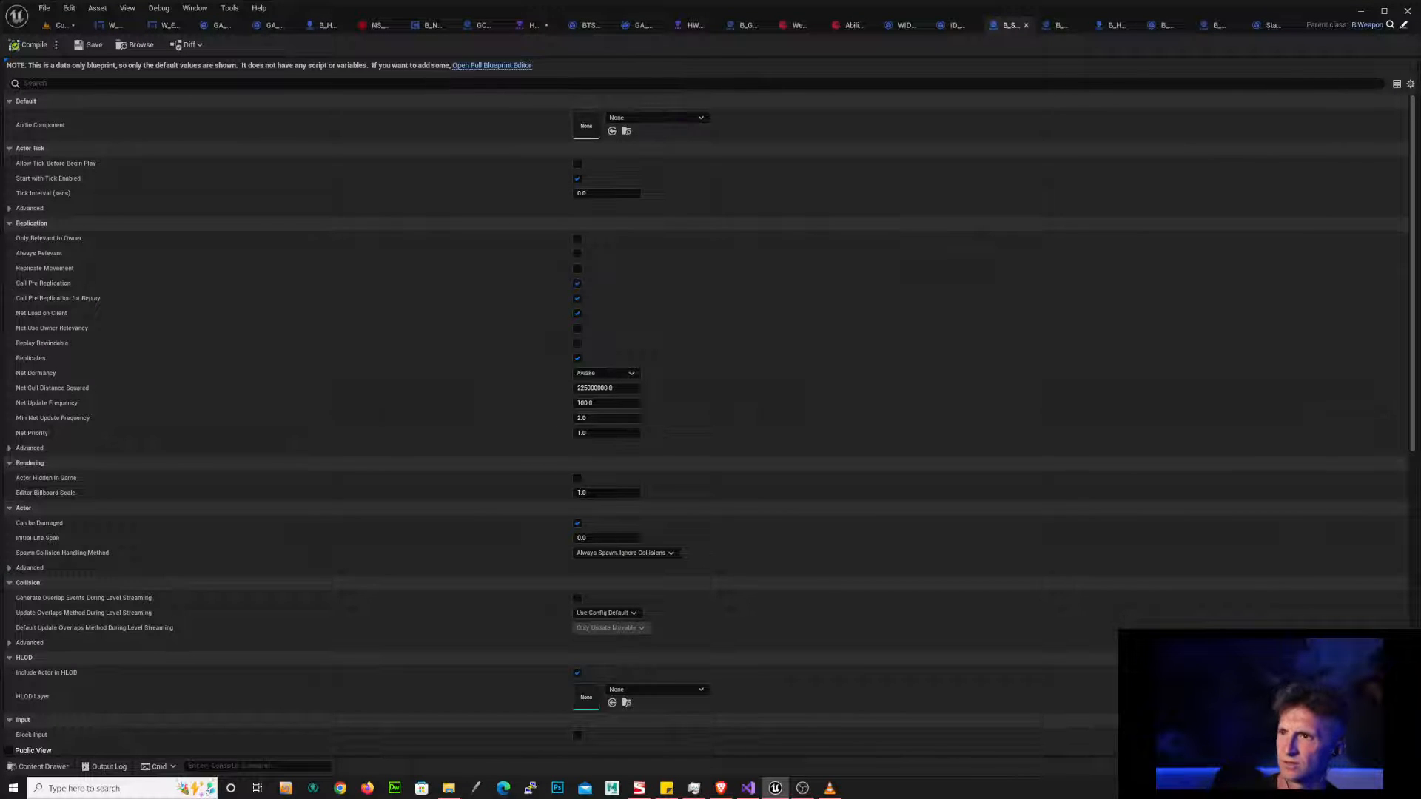
- Review B_Shotgun's class defaults and show its SkeletalMesh component in the full Blueprint editor's viewport
scroll(1415, 144, down, 10)
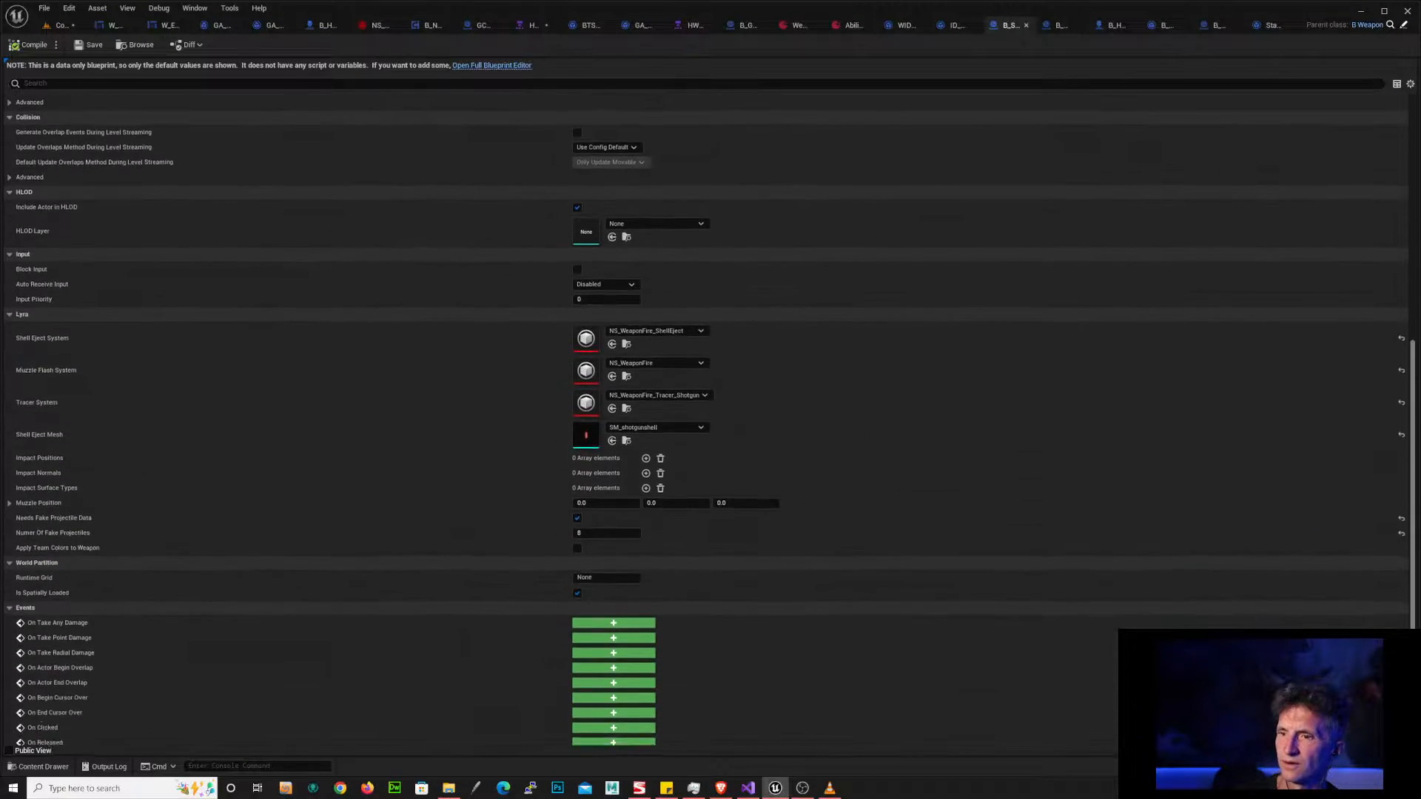
scroll(1415, 296, up, 10)
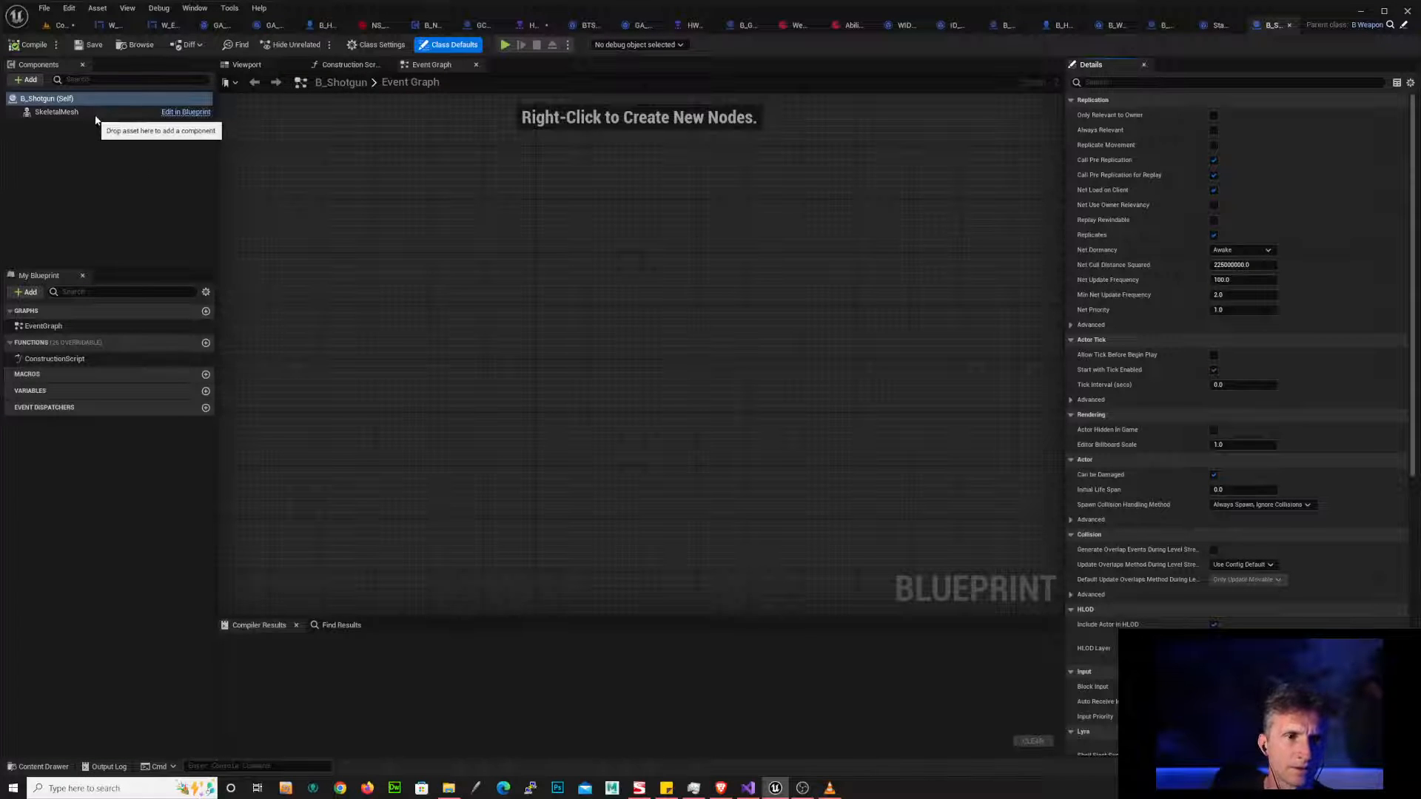
click(71, 112)
click(252, 65)
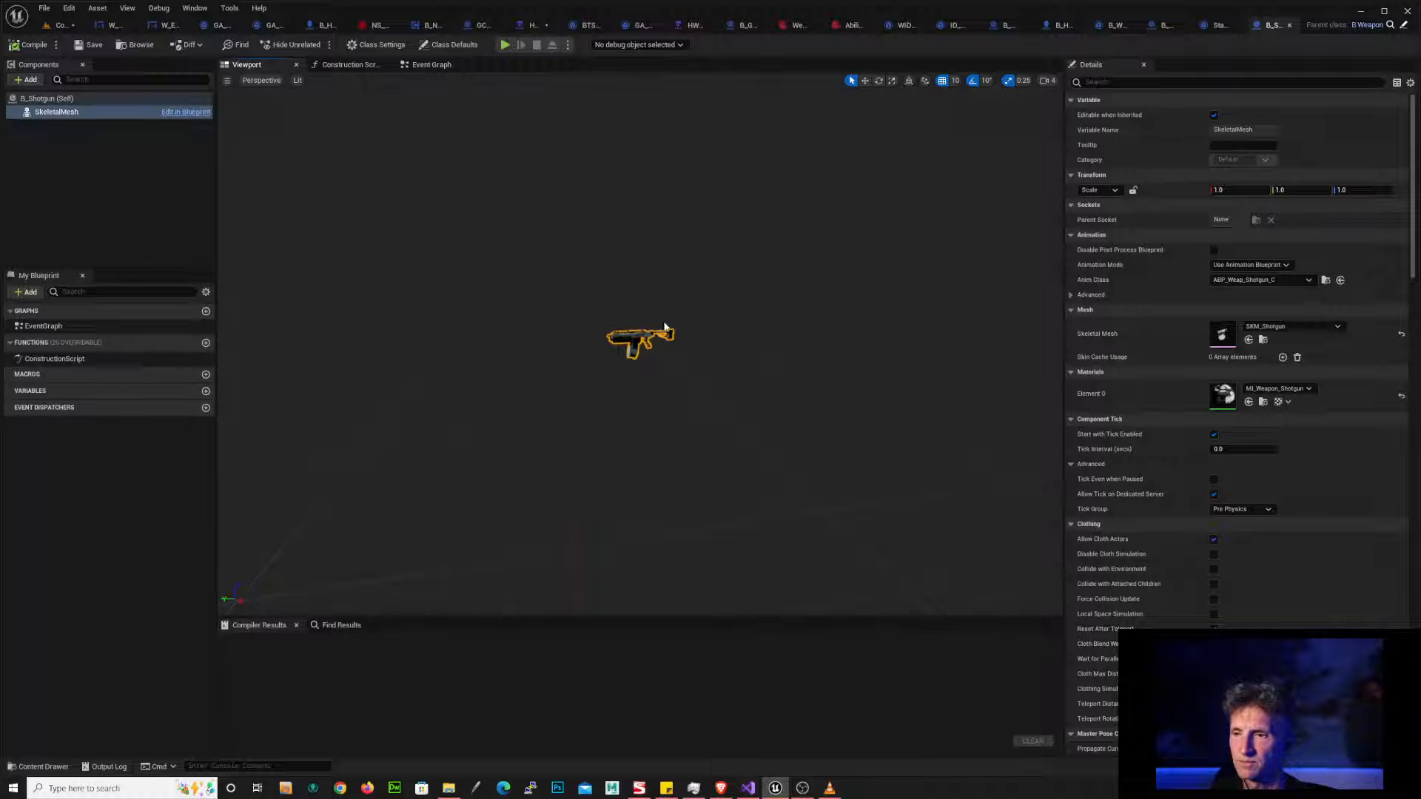
- Examine B_WeaponSpawner's Give Weapon graph from Get Next Free Item Slot through Set Active Slot Index, and return to B_Shotgun
click(1218, 25)
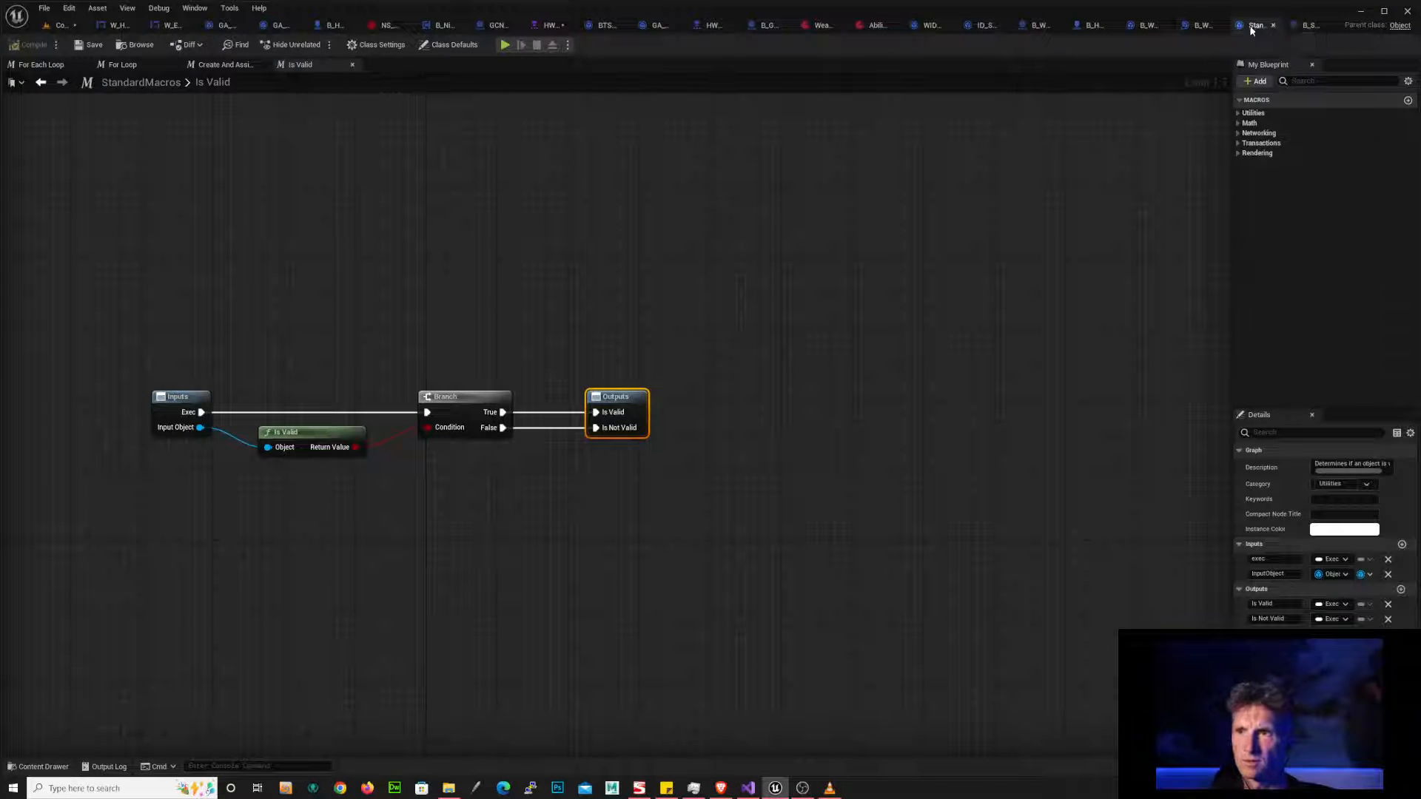
click(1203, 25)
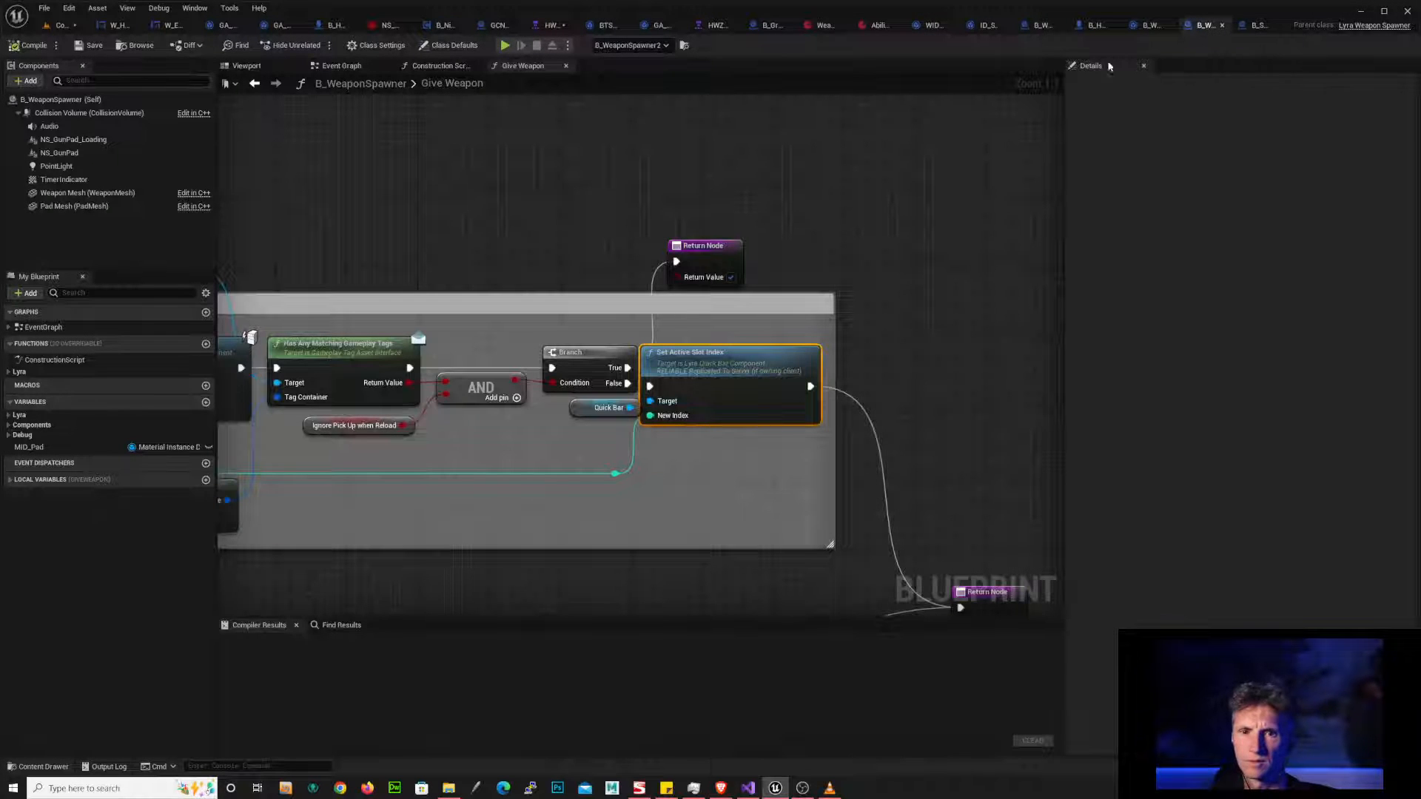
right_drag(518, 269, 923, 194)
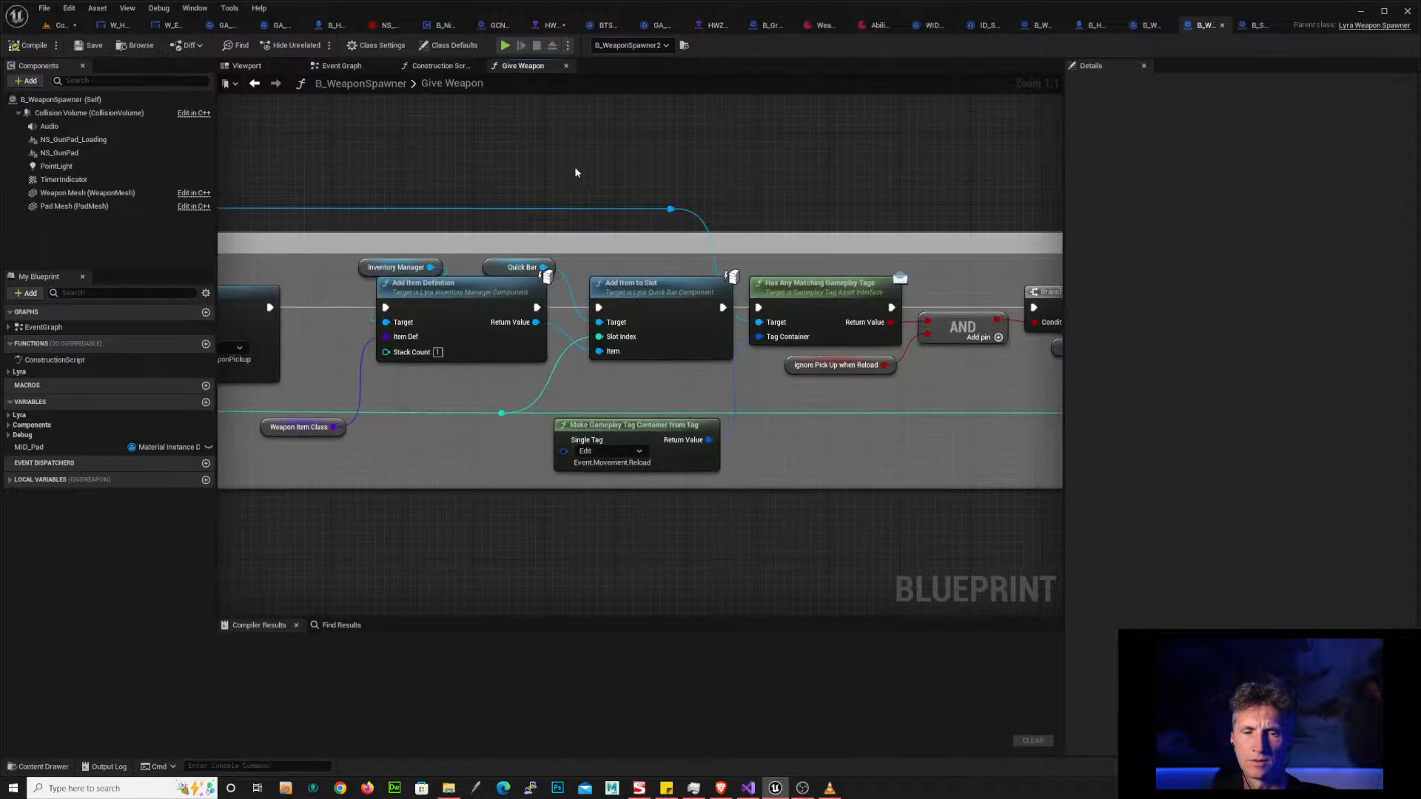
right_drag(413, 164, 993, 133)
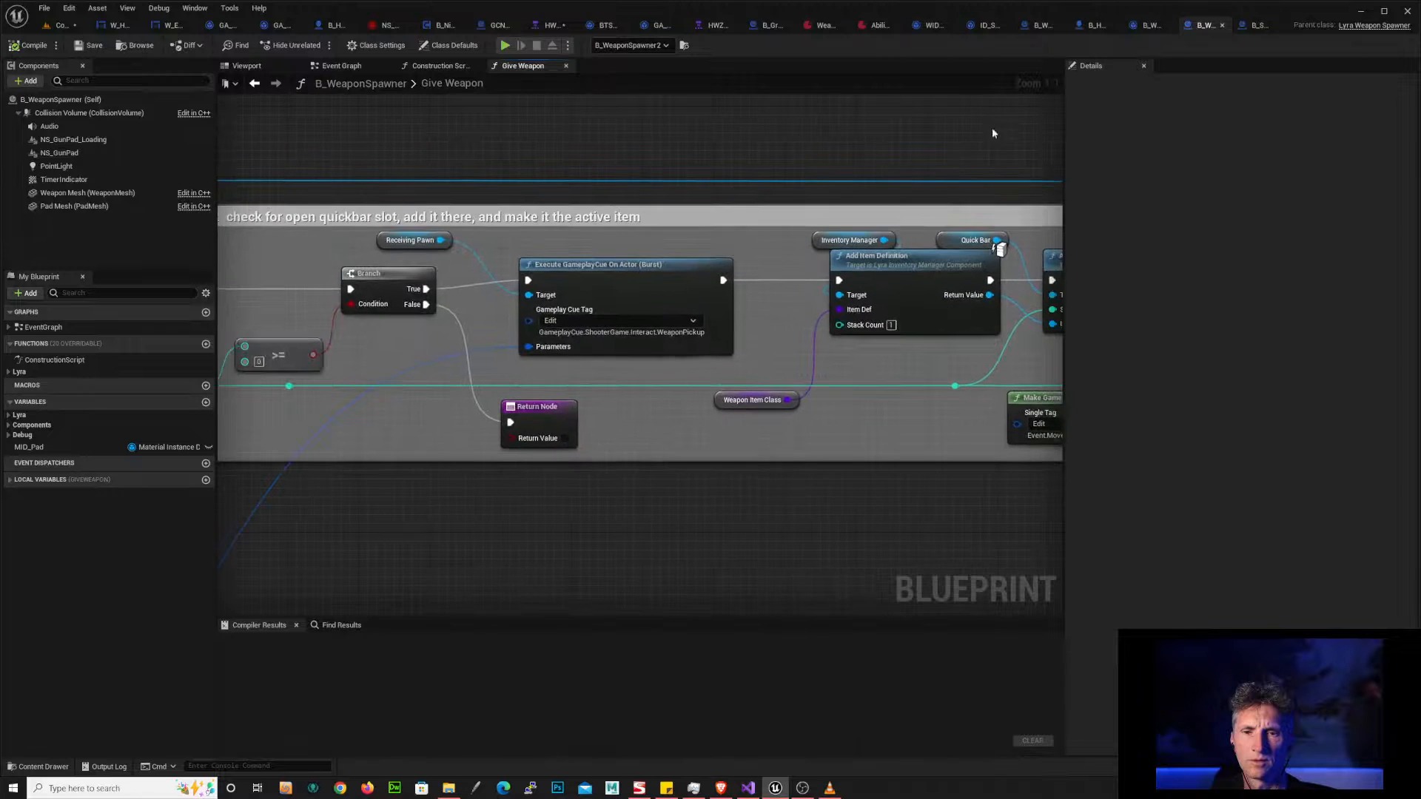
right_drag(397, 237, 917, 209)
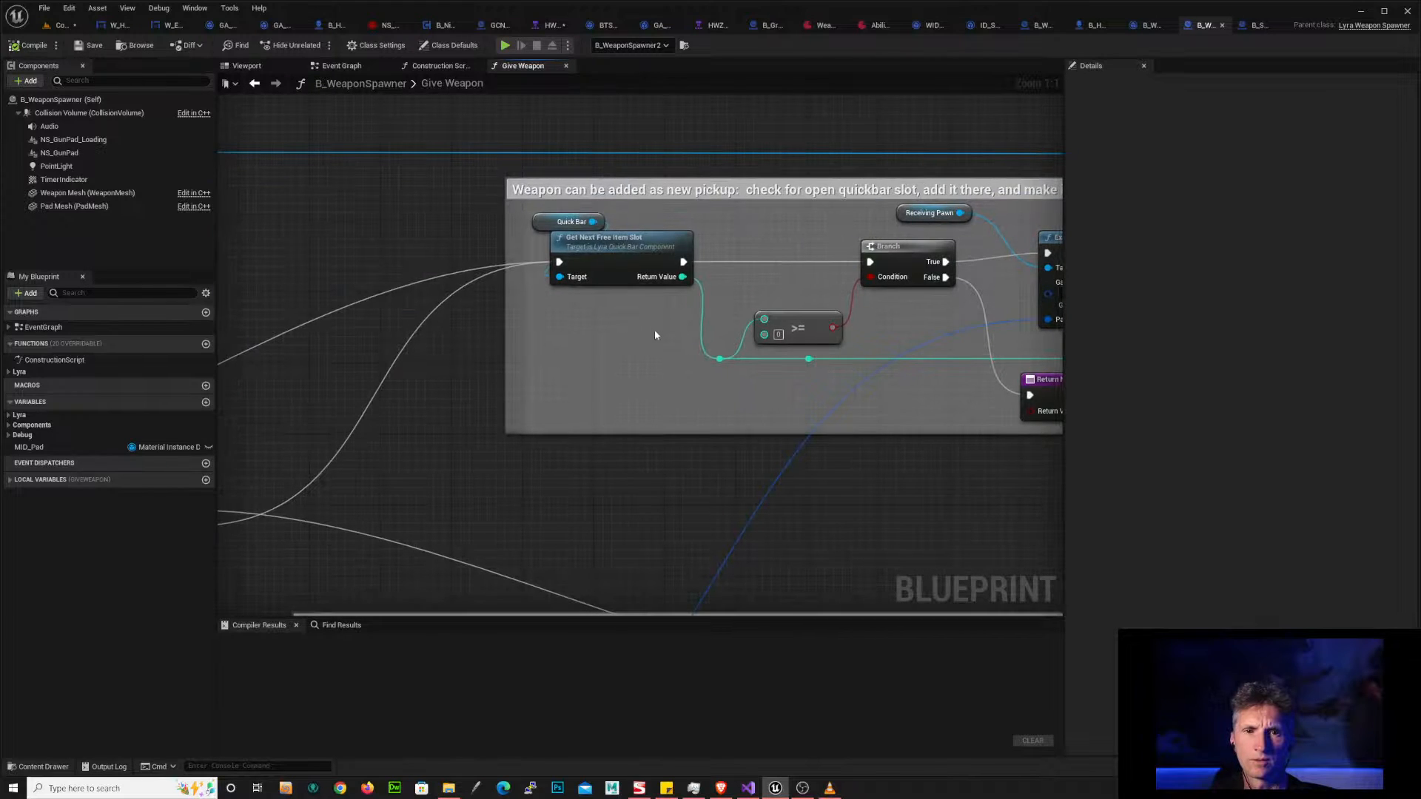
right_drag(658, 350, 481, 359)
right_drag(883, 384, 454, 359)
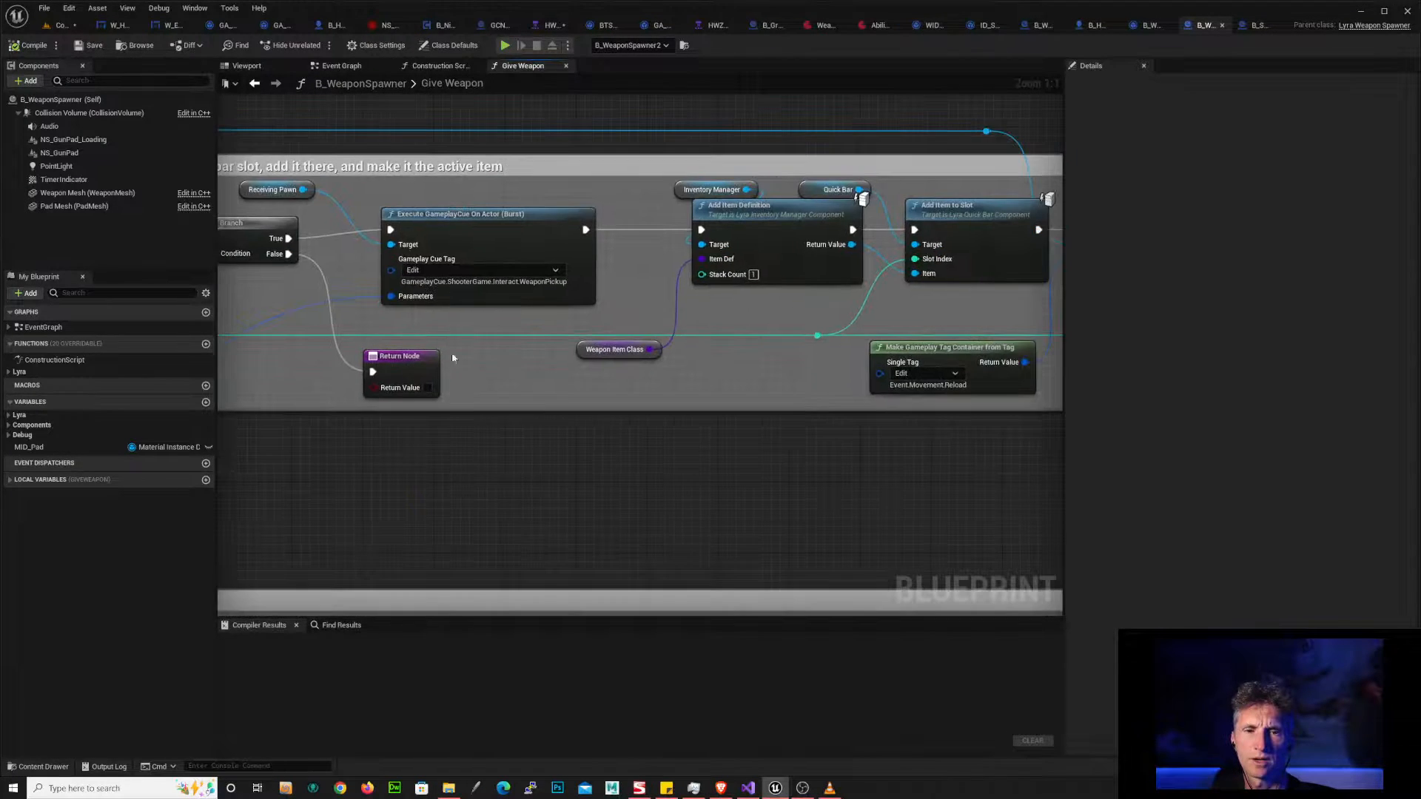
right_drag(792, 387, 468, 404)
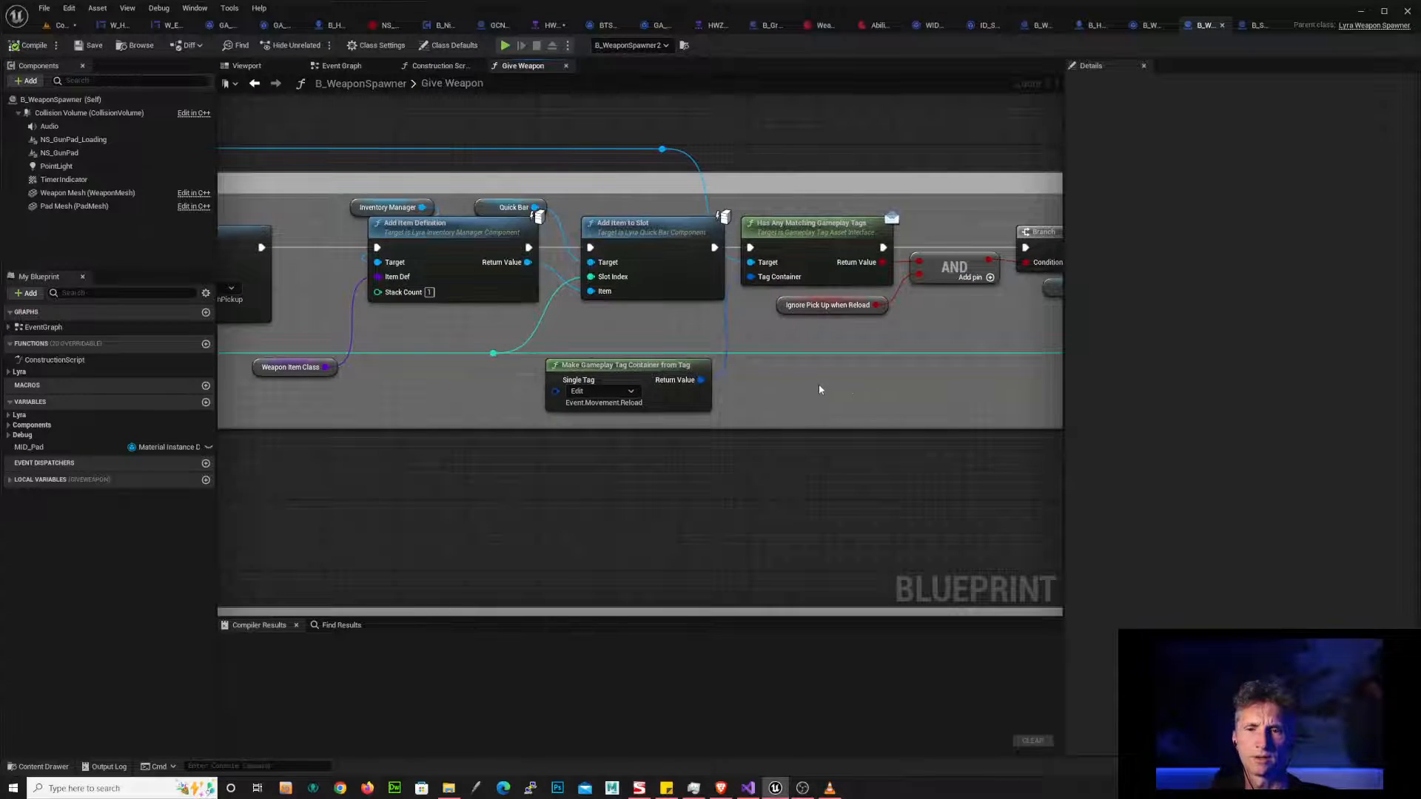
right_drag(911, 384, 536, 391)
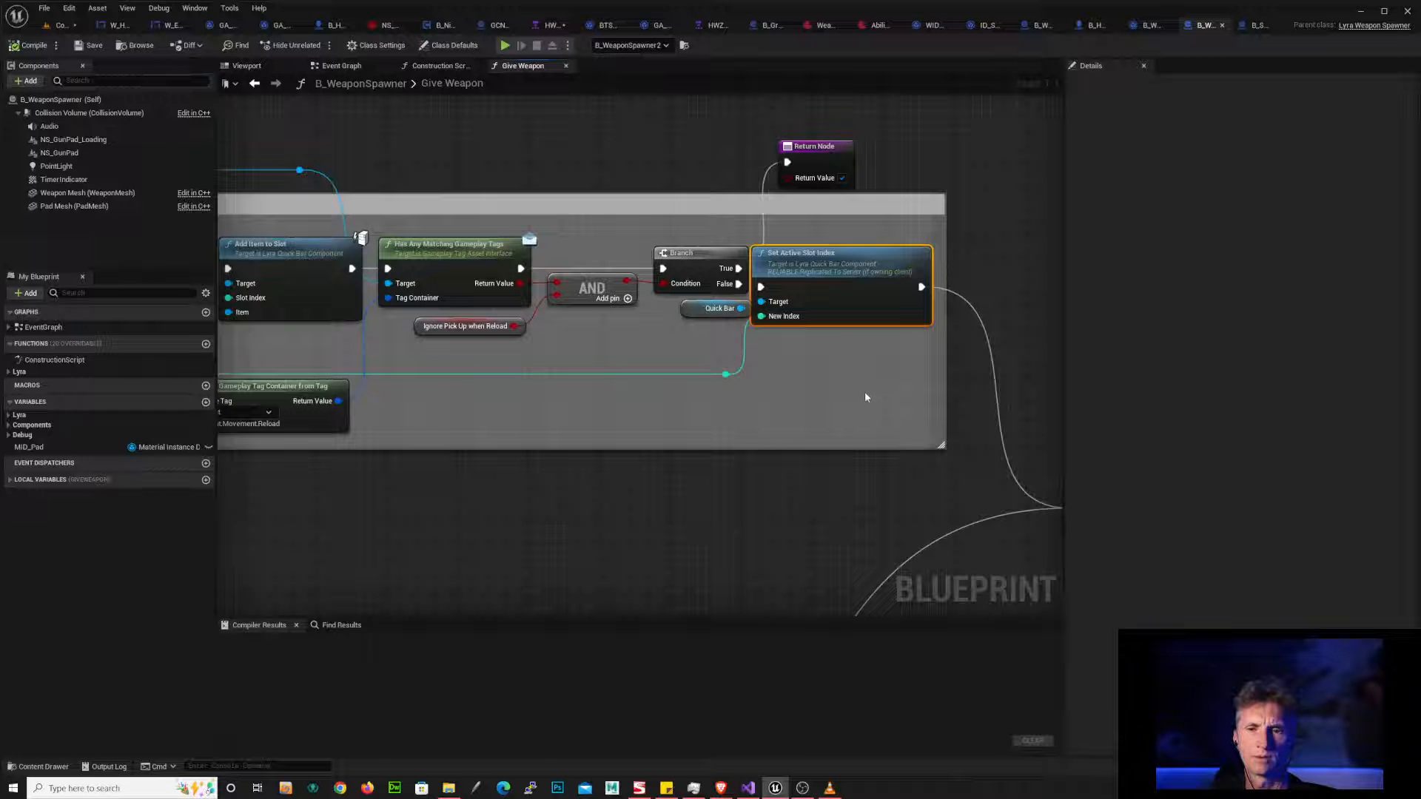
click(1254, 26)
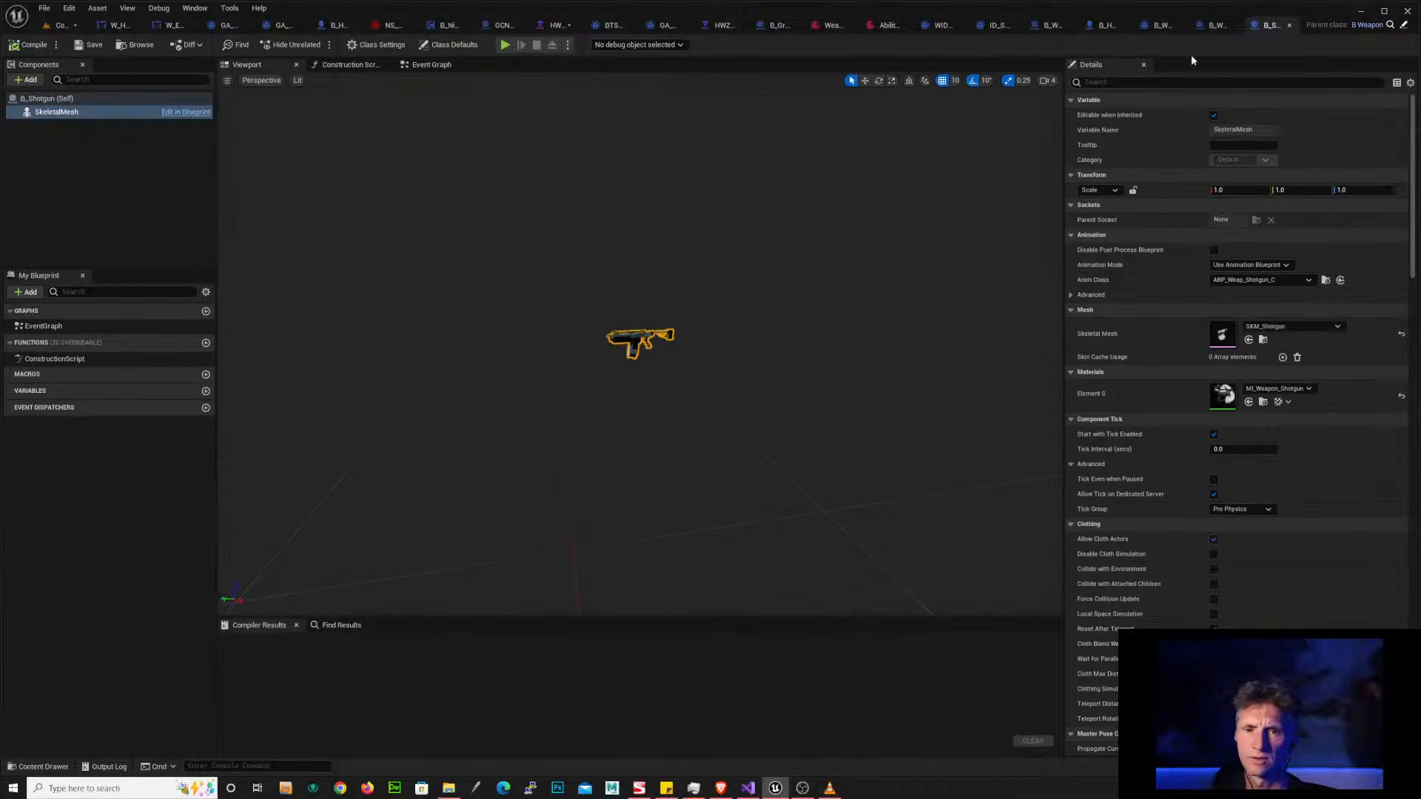
- Locate B_Shotgun in the project content and examine which assets reference it in the Reference Viewer
click(132, 46)
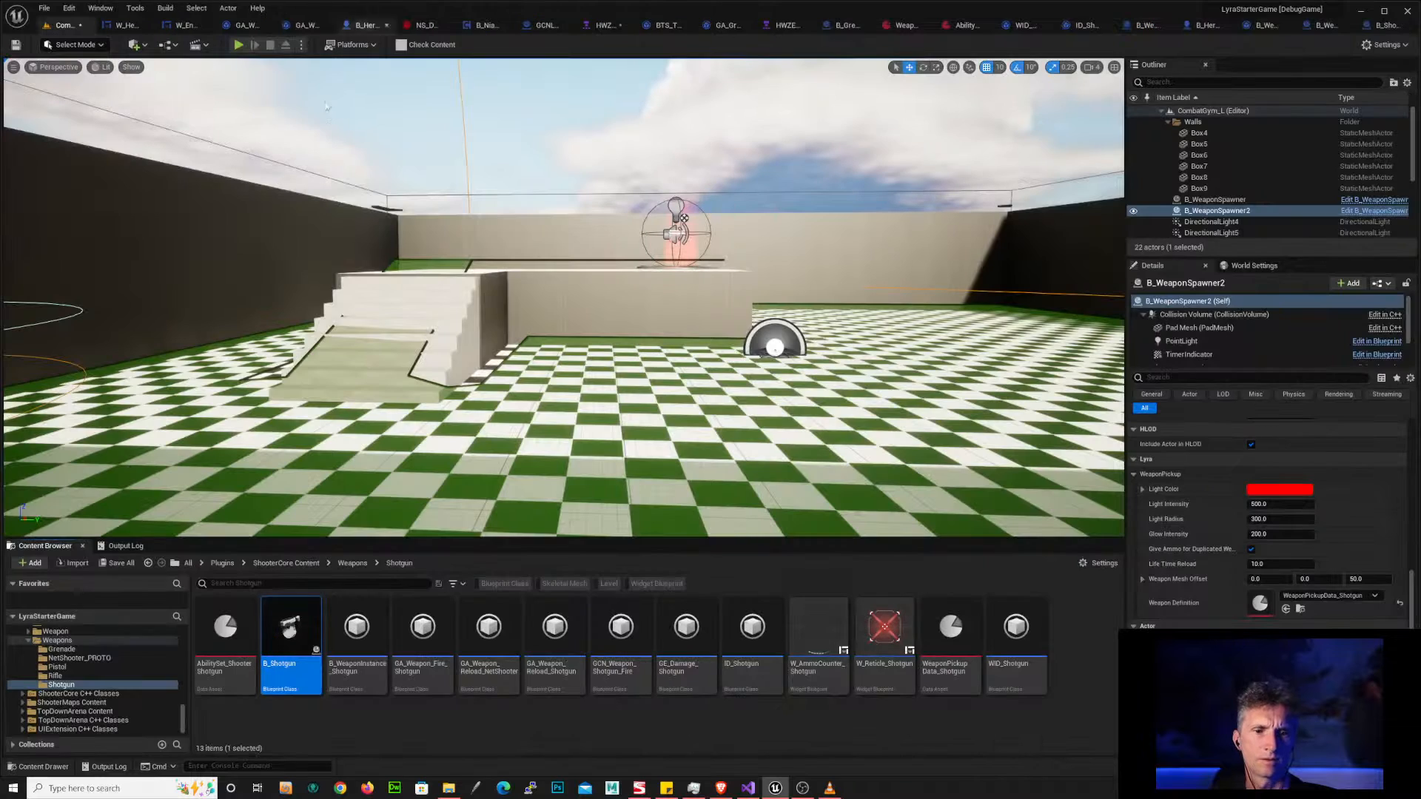
right_click(300, 630)
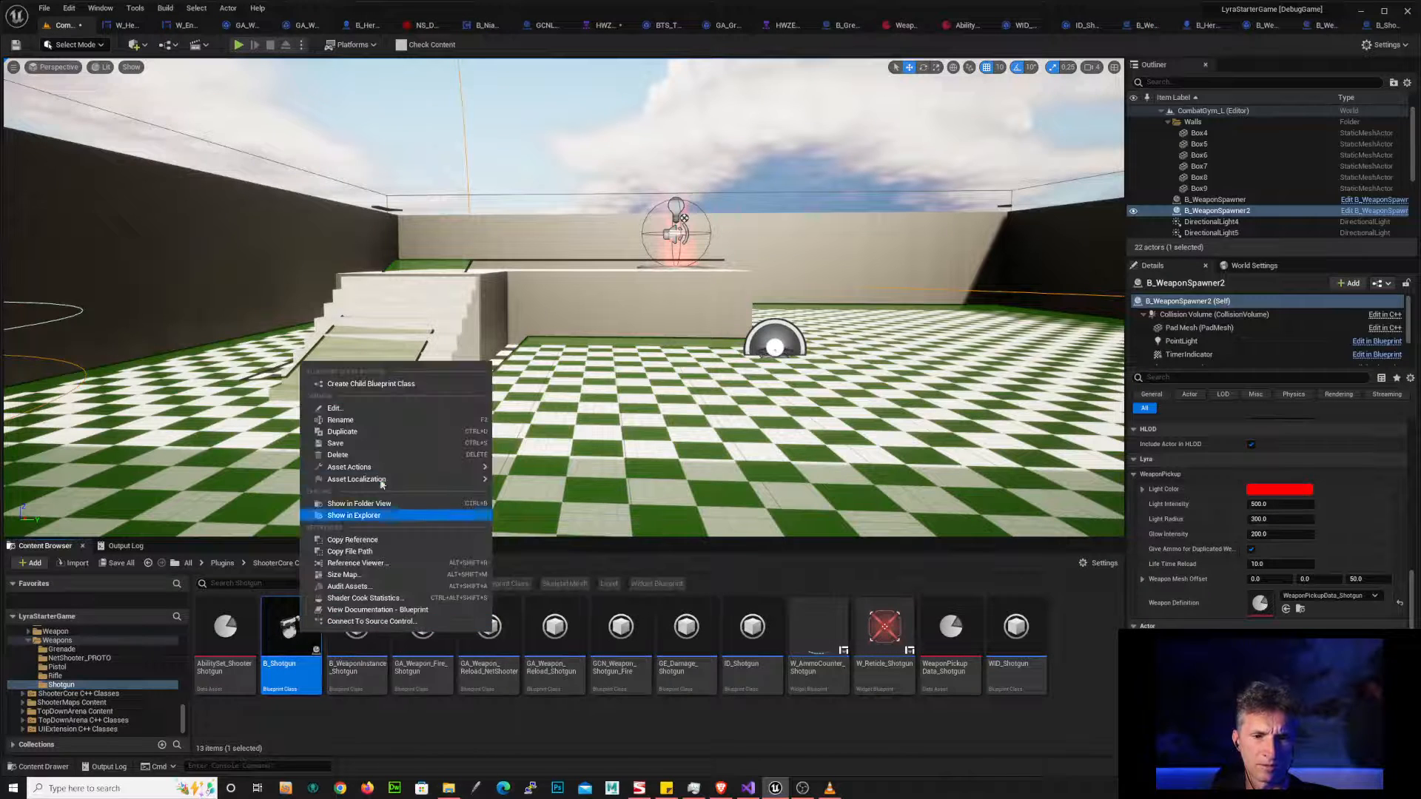
click(400, 564)
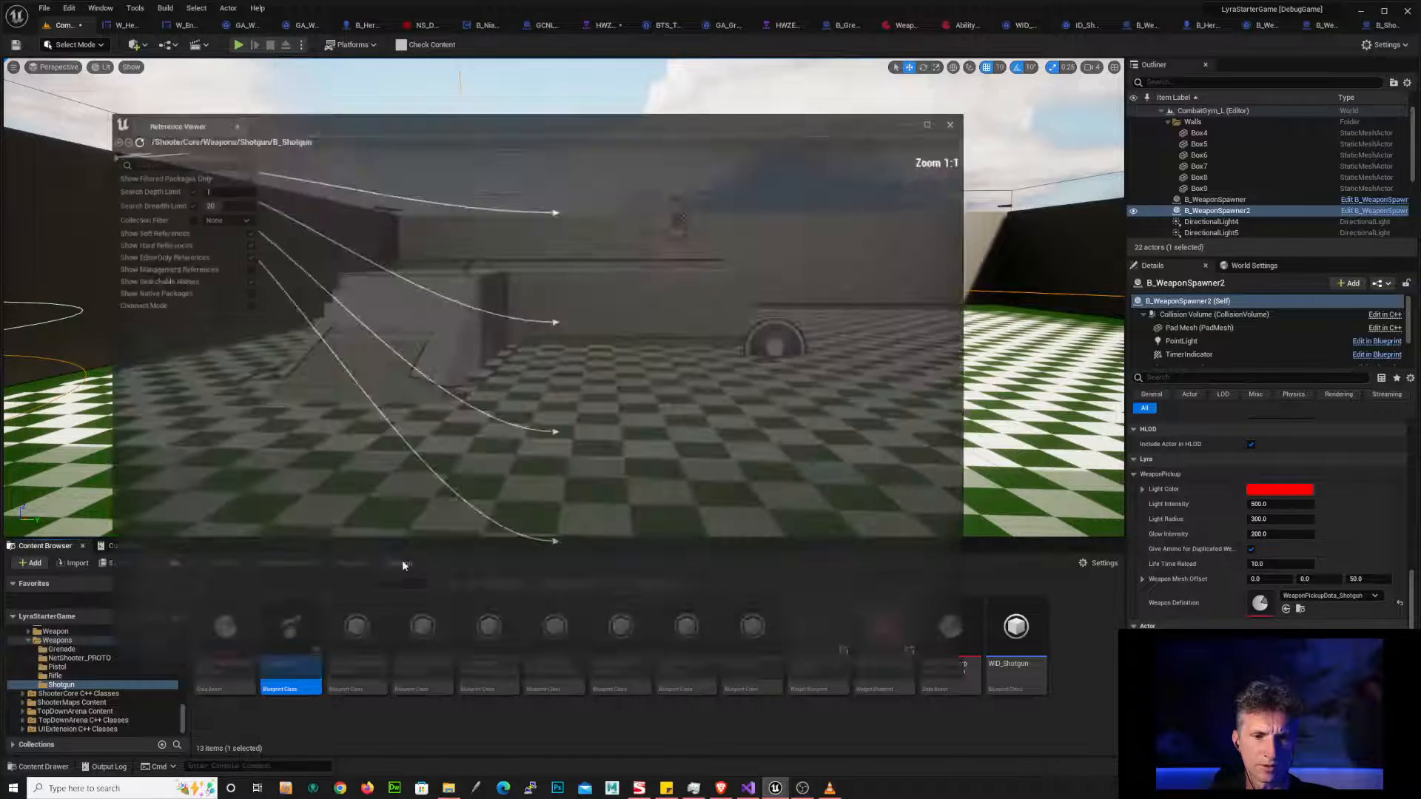
scroll(403, 408, up, 4)
right_drag(402, 408, 629, 345)
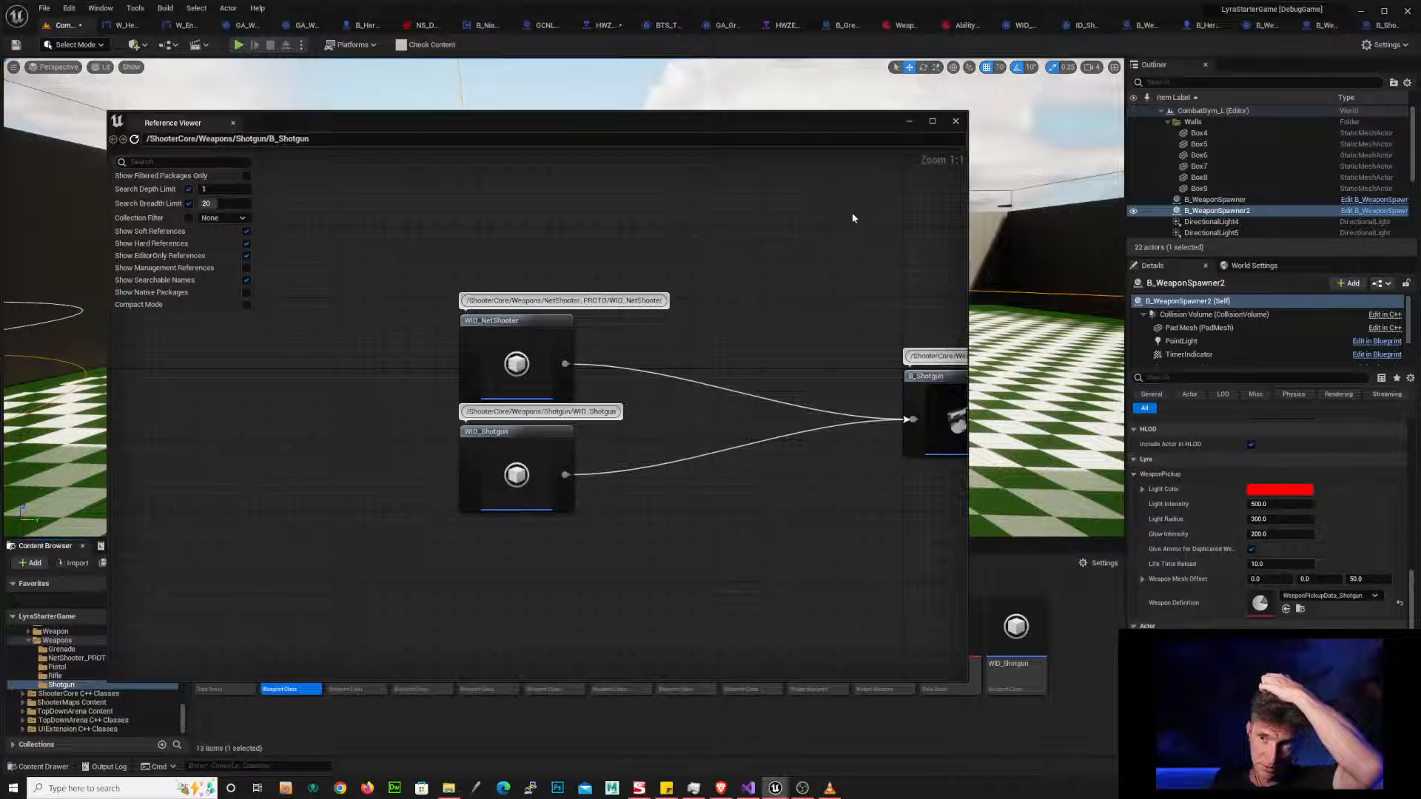
click(956, 121)
- Open B_WeaponInstance_Shotgun from WID_Shotgun's instance type and review its defaults, including the Equipped Anim Set
click(1021, 27)
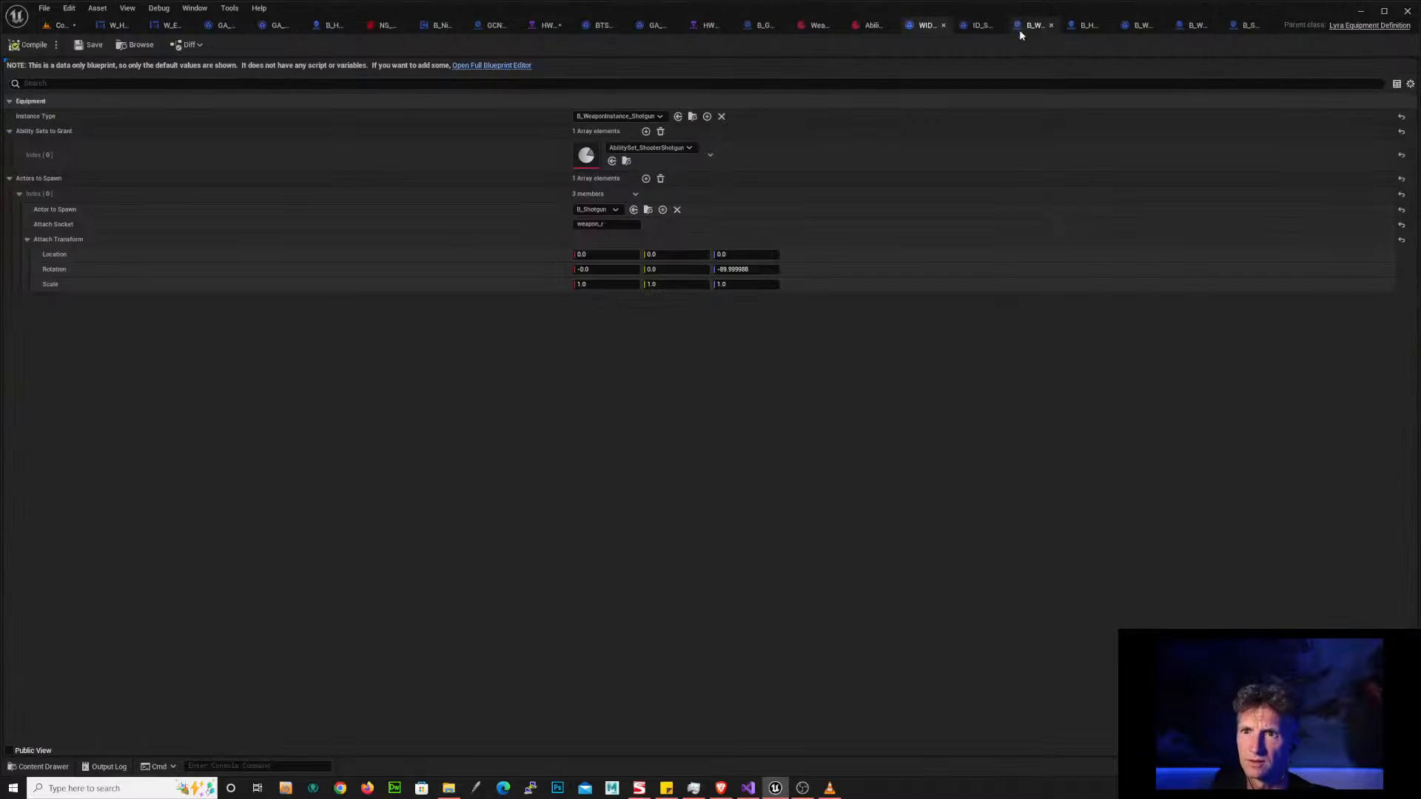
click(692, 117)
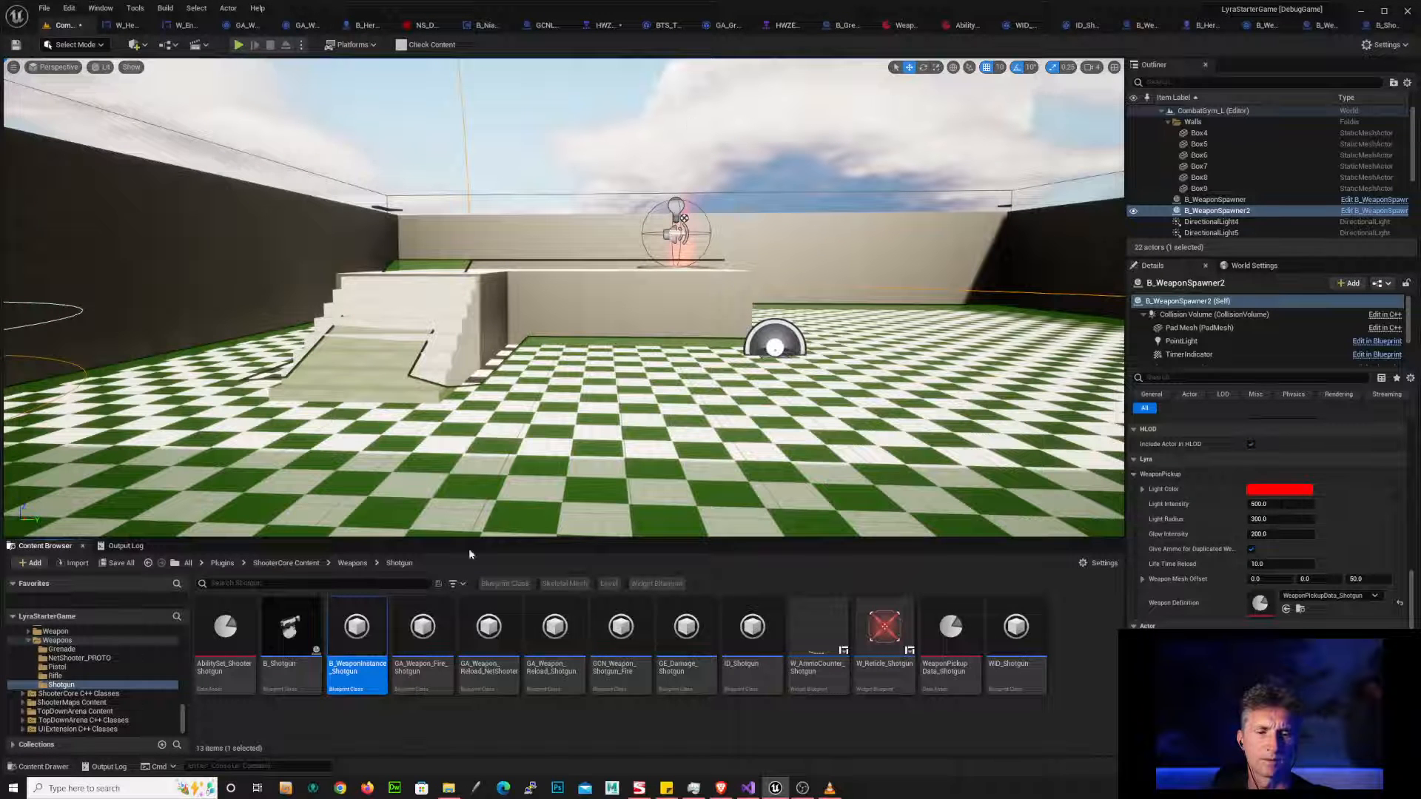
double_click(376, 623)
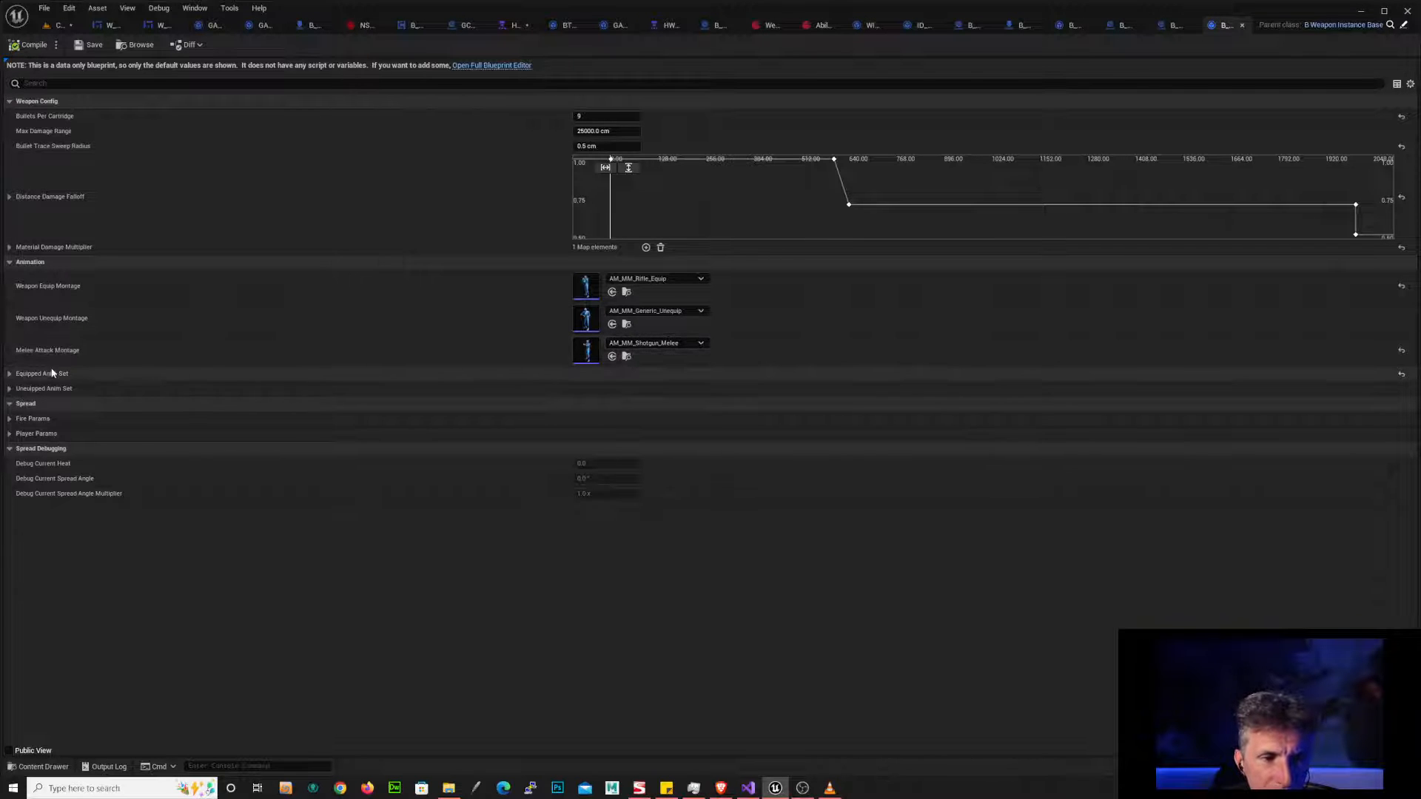
click(9, 375)
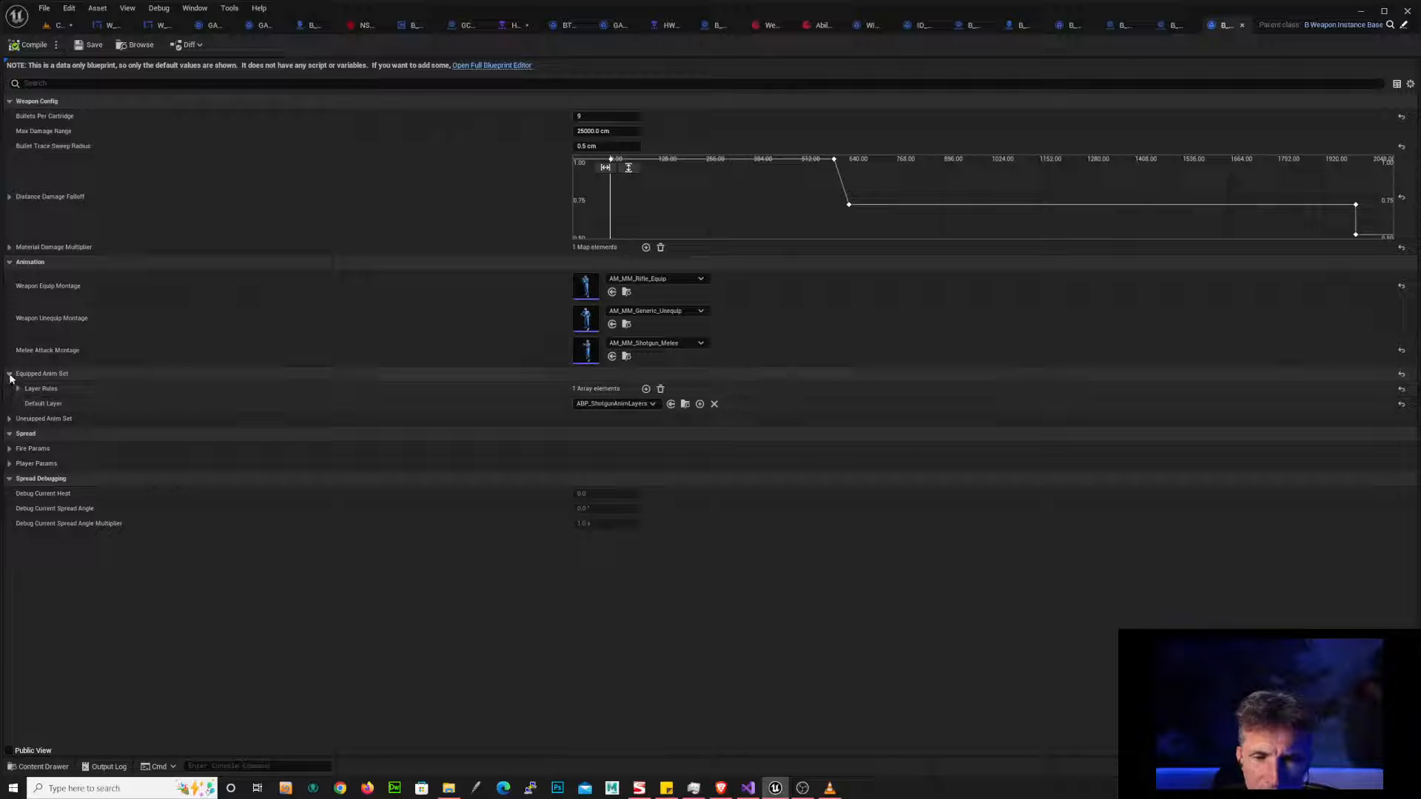
click(9, 374)
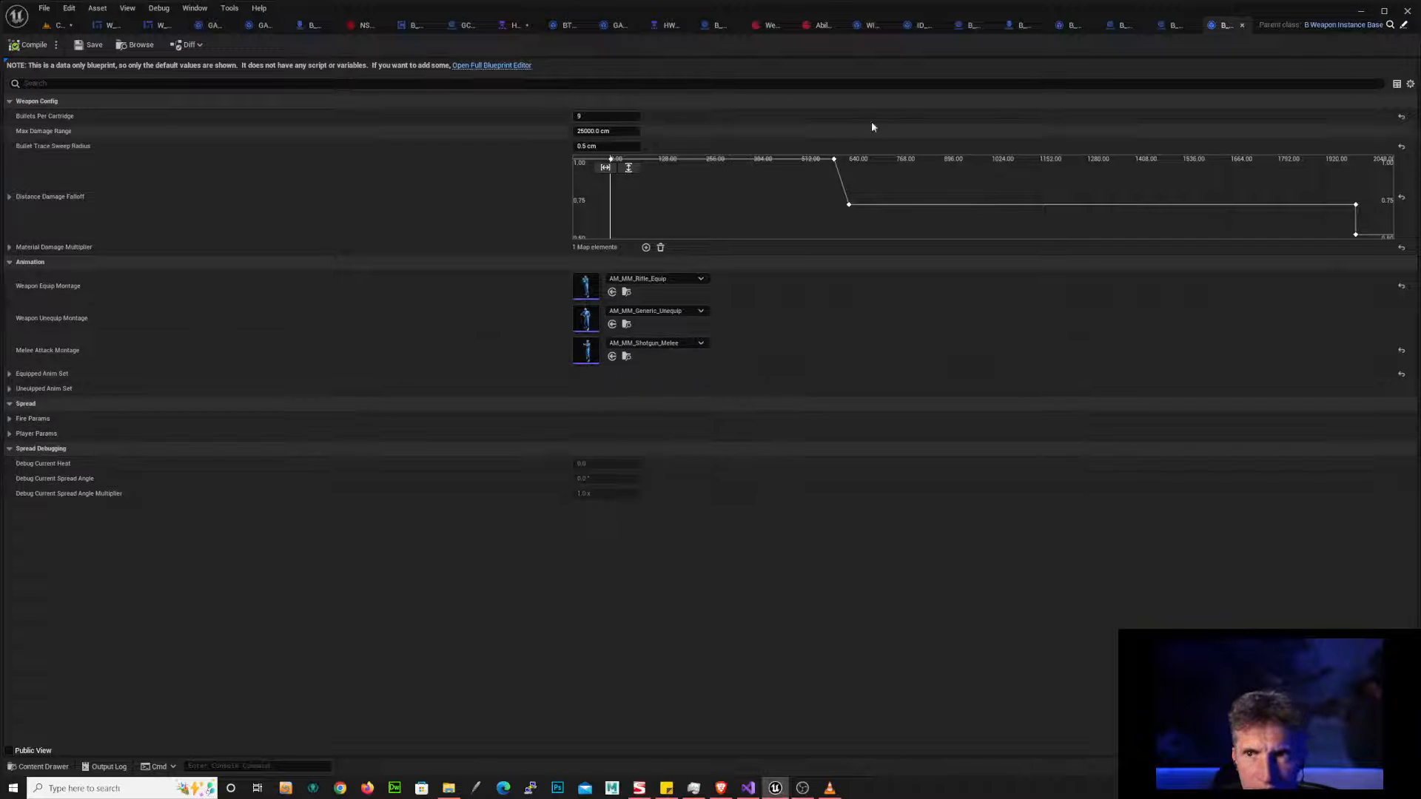
click(1242, 25)
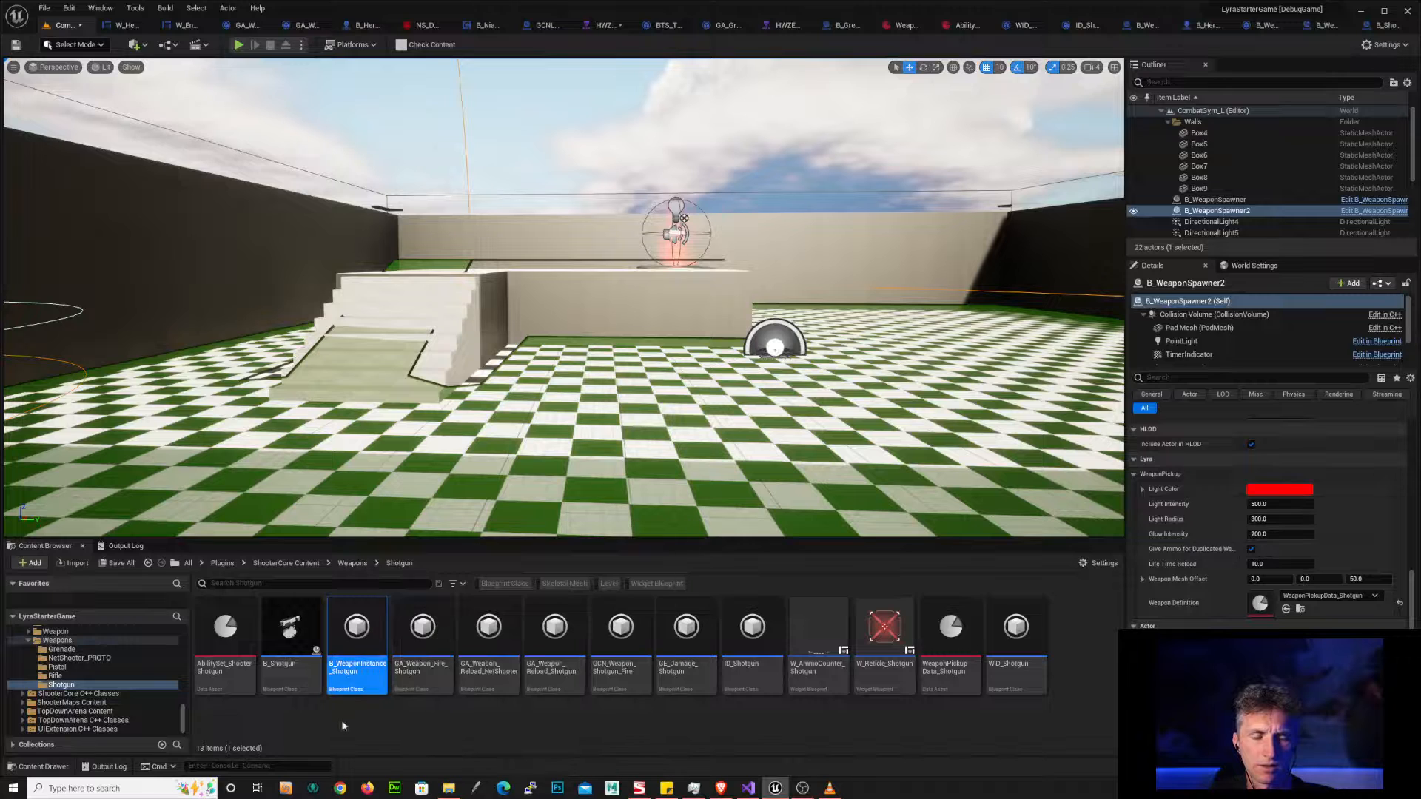
- Review the WID_Shotgun and ID_Shotgun definitions and search B_Shotgun and all blueprints for ActorsToSpawn
key(ctrl+Tab)
key(ctrl+Tab)
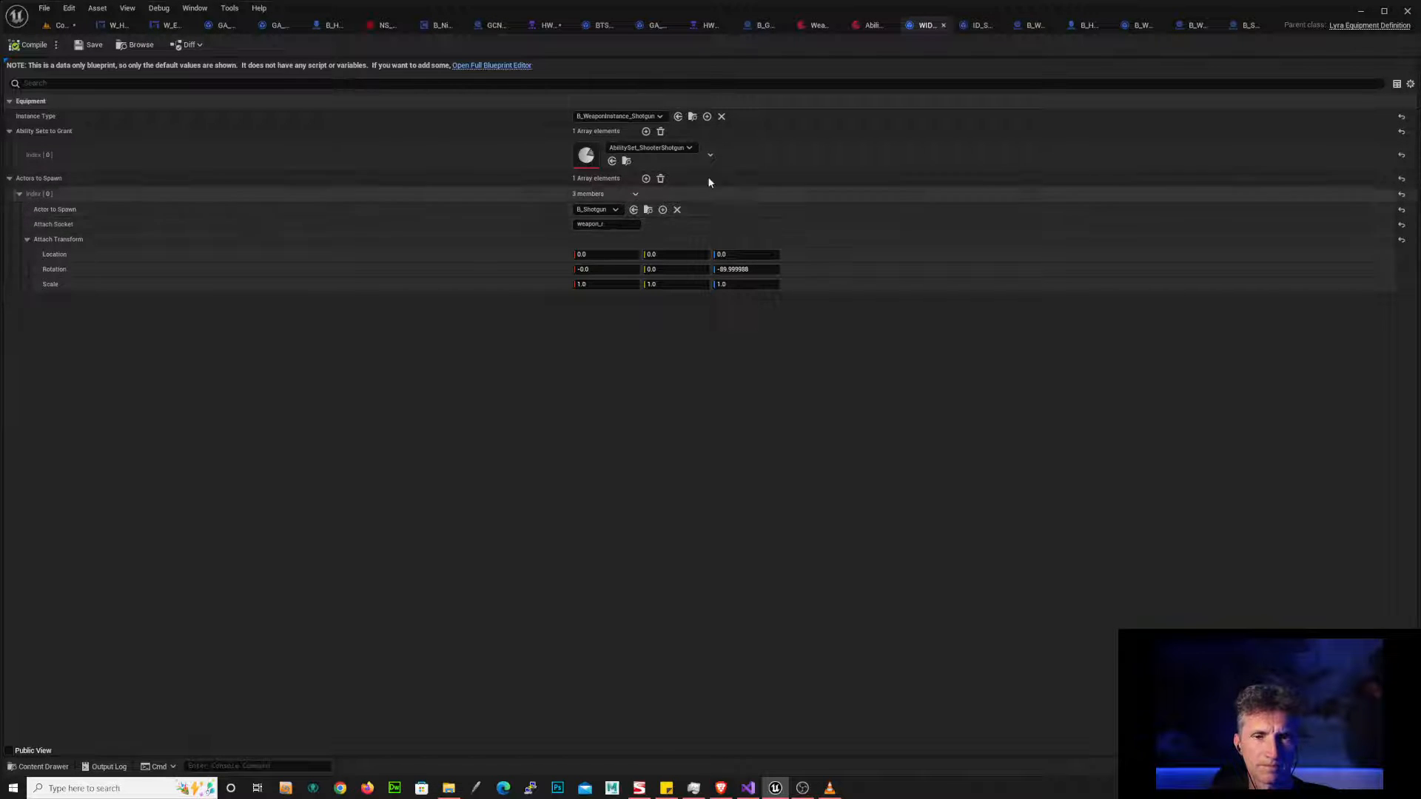
click(970, 26)
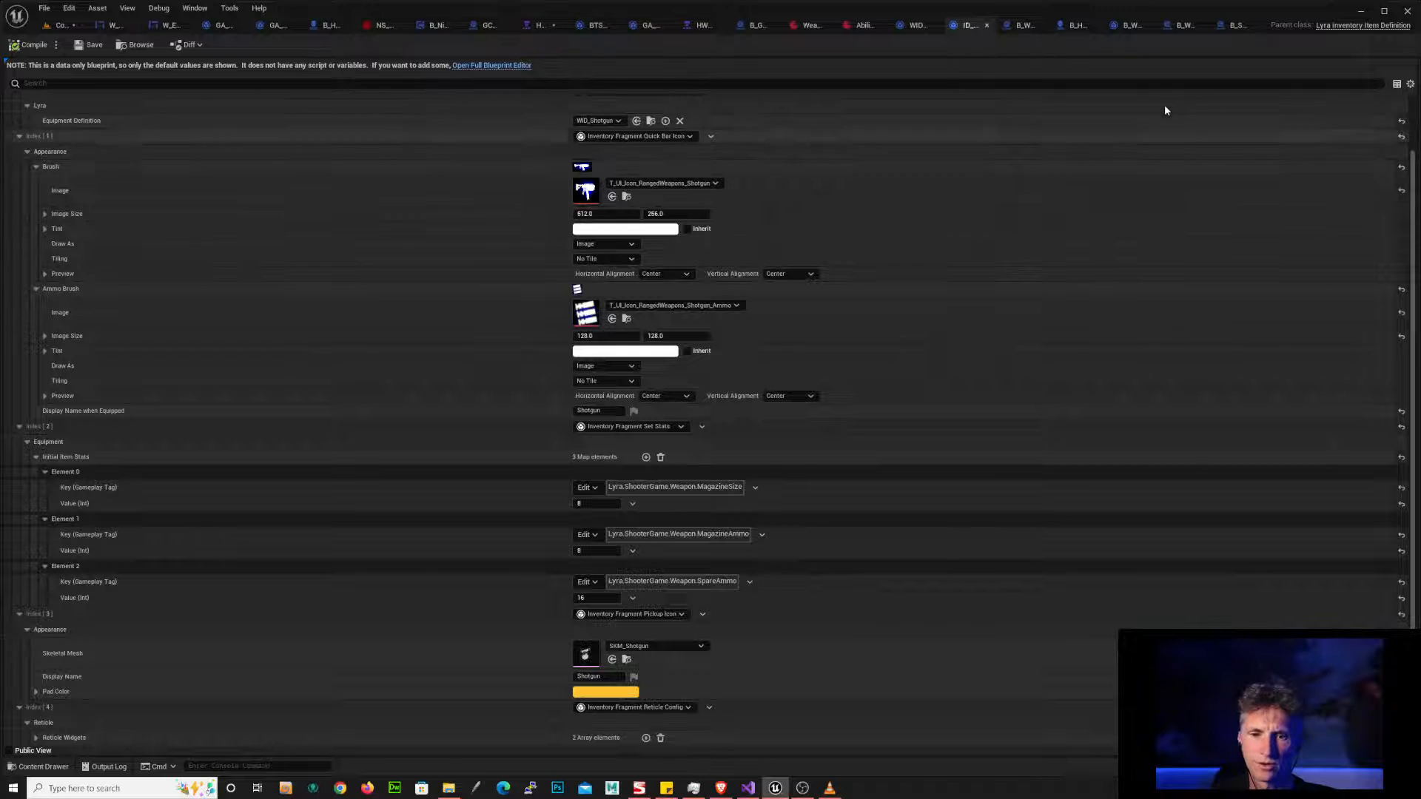
click(1230, 25)
key(ctrl+f)
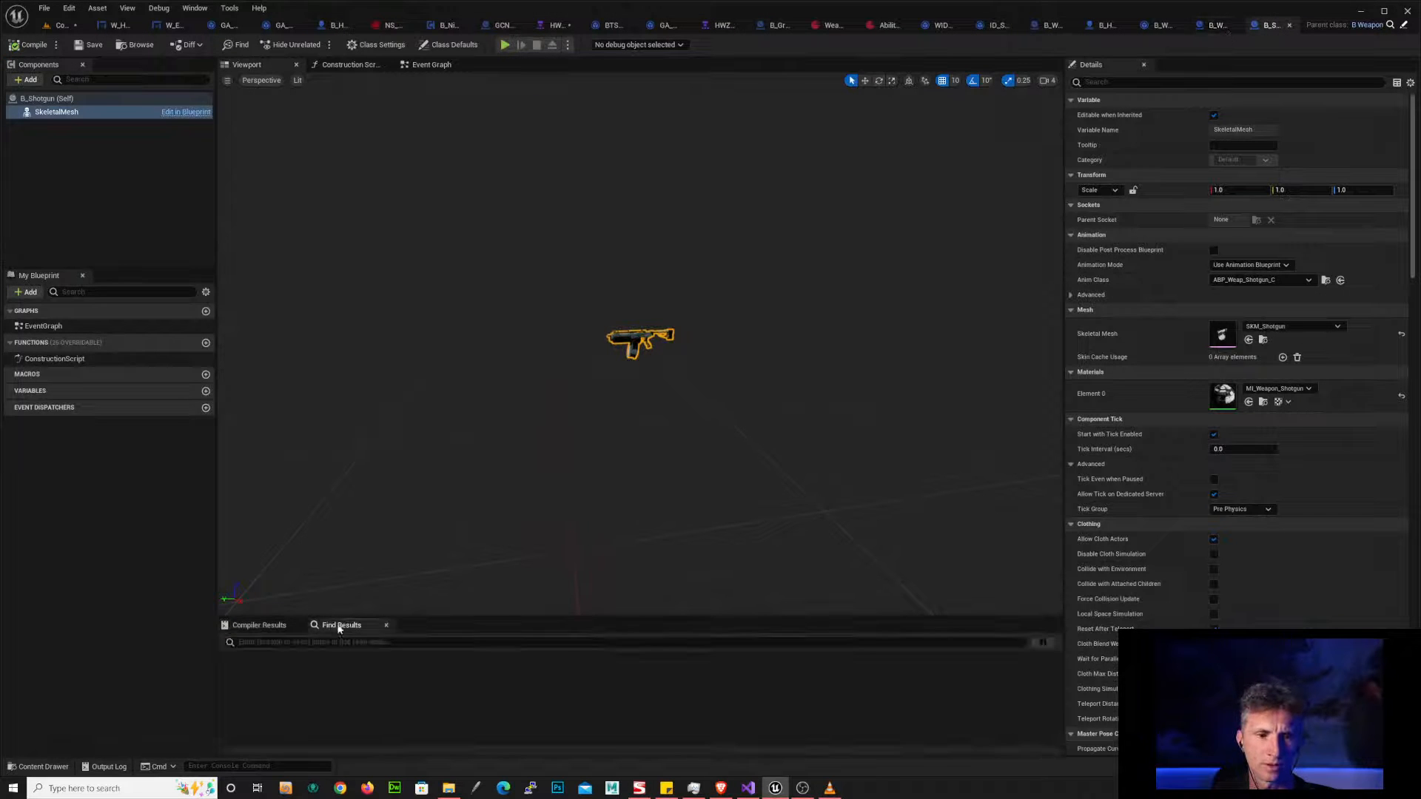
text(ActorsToSpawn)
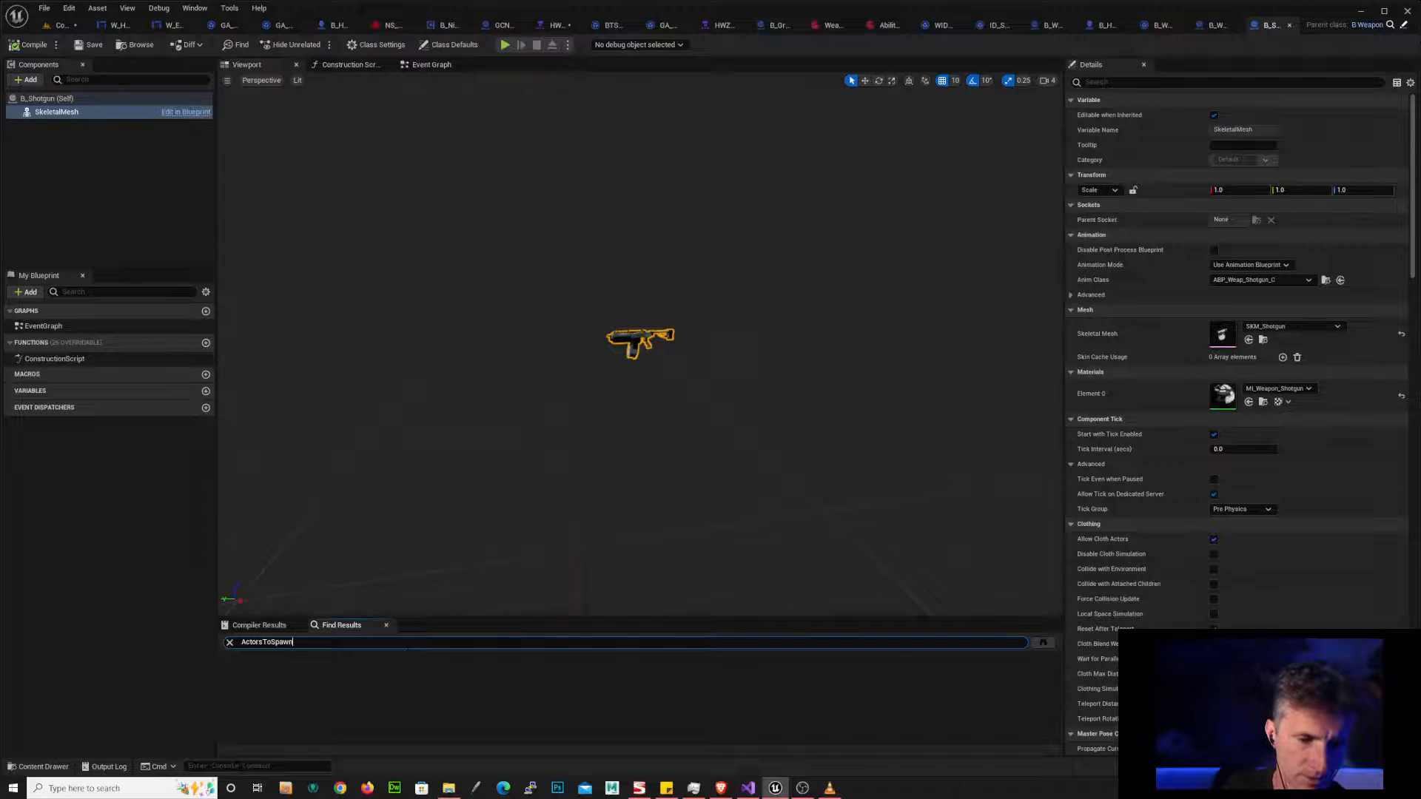
click(1043, 642)
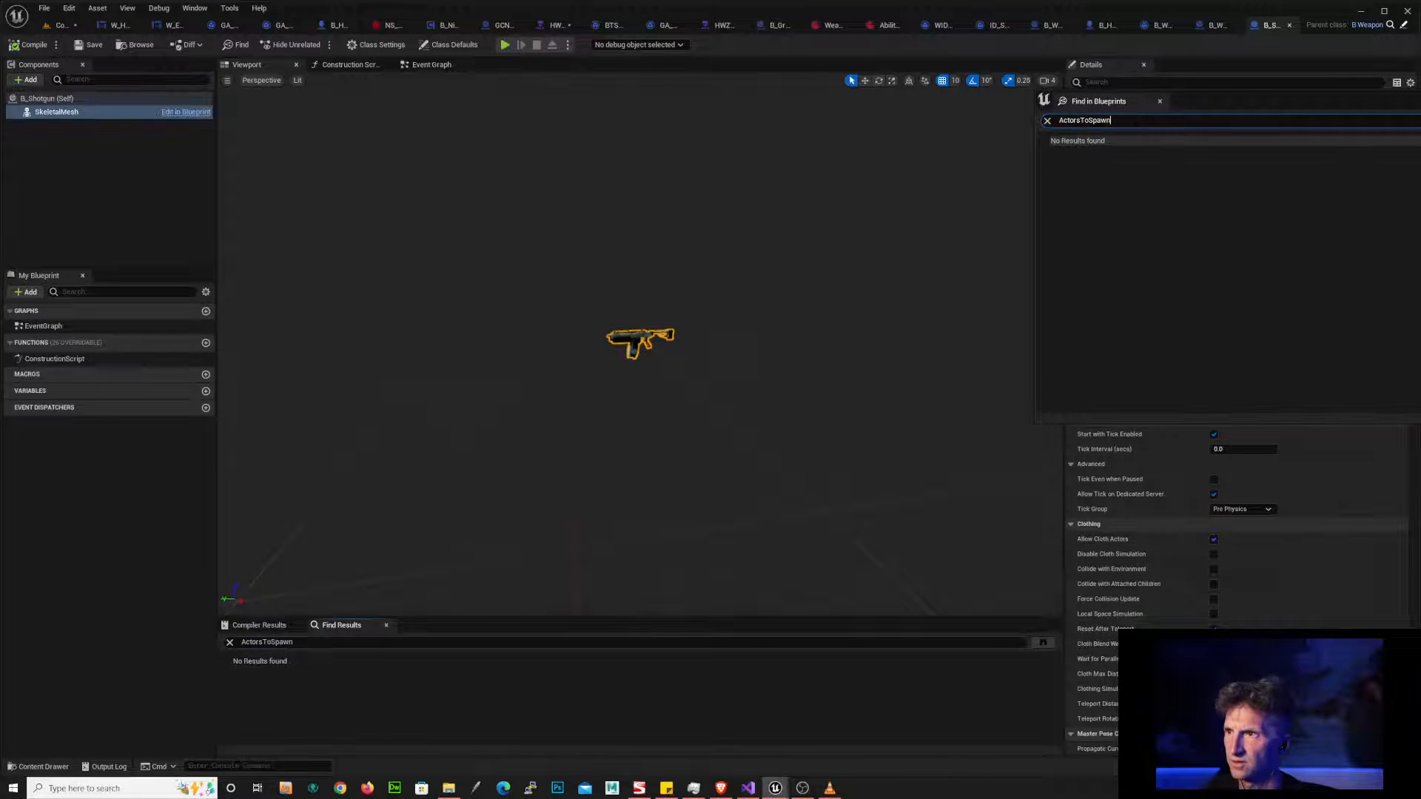
- Switch to Visual Studio and search LyraEquipmentManagerComponent.cpp for "actors"
drag(1420, 33, 694, 27)
click(474, 258)
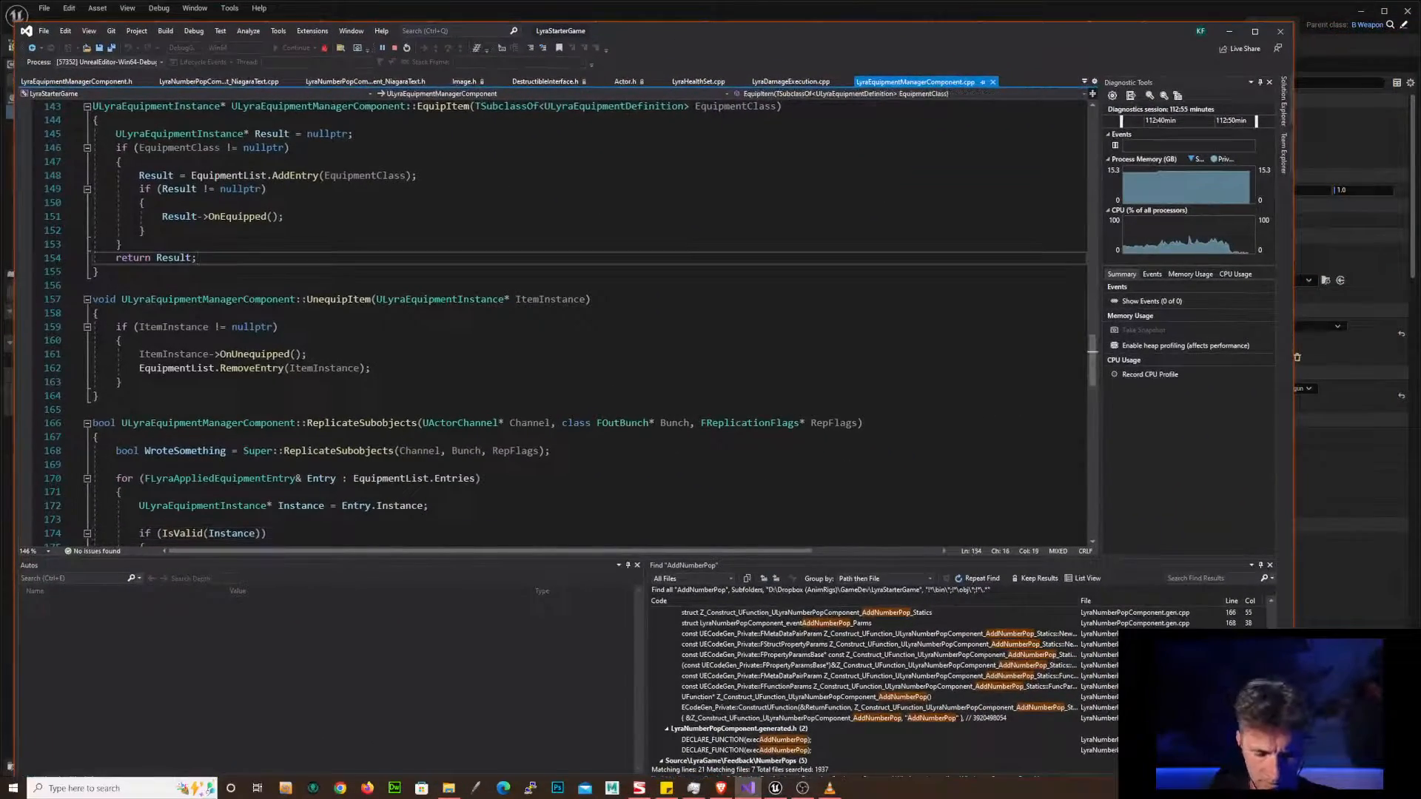
key(ctrl+f)
text(actors)
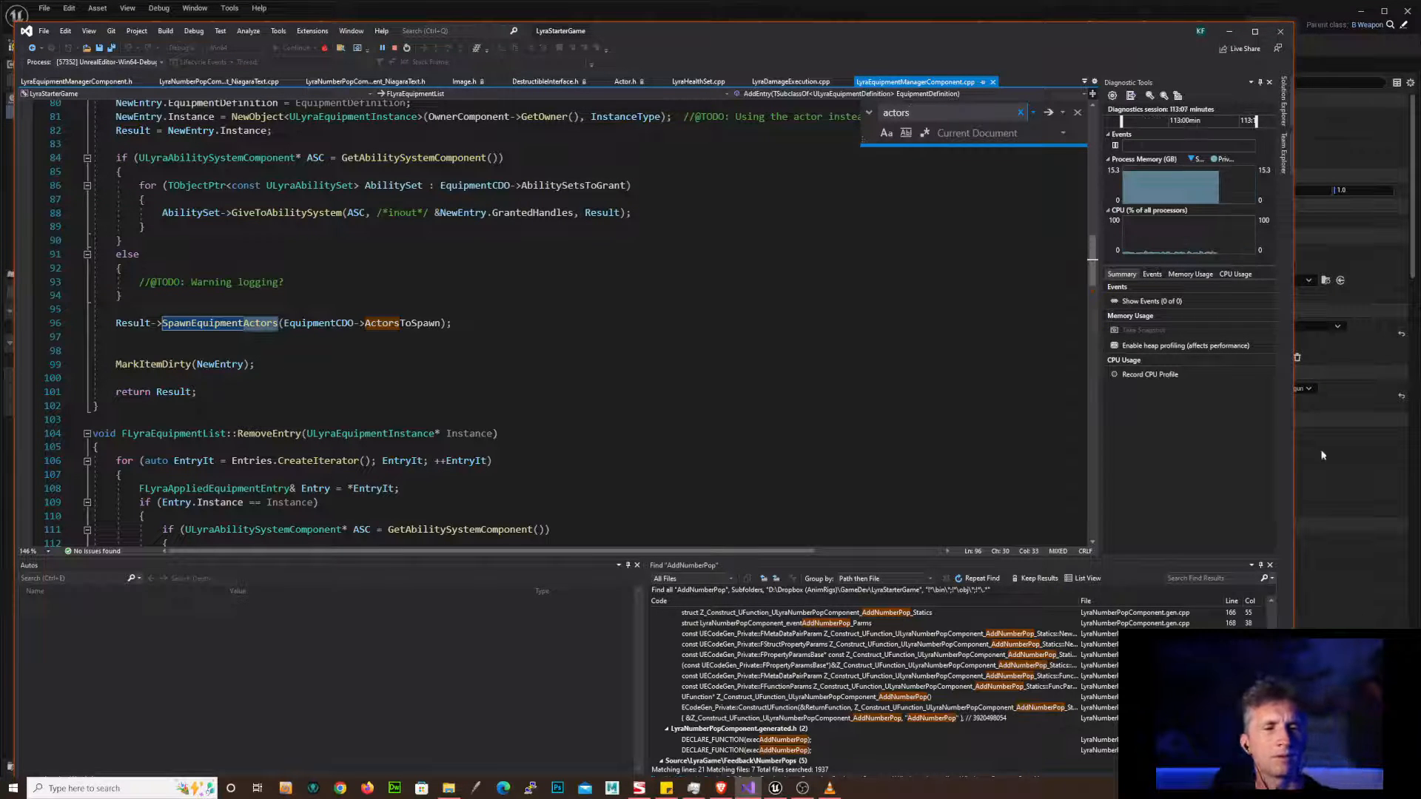
- Search the current source file for other occurrences of SpawnEquipmentActors
click(205, 282)
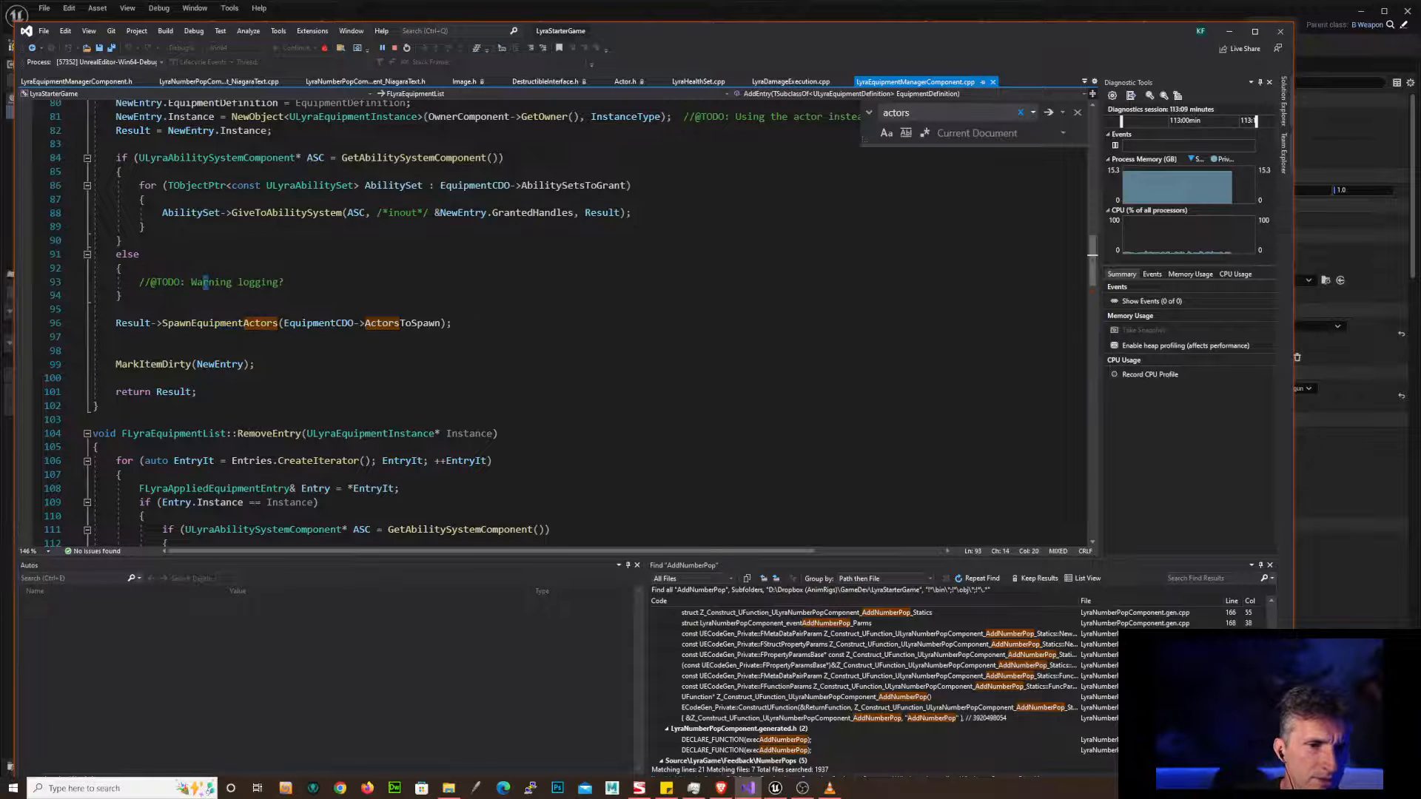
double_click(219, 322)
key(ctrl+f)
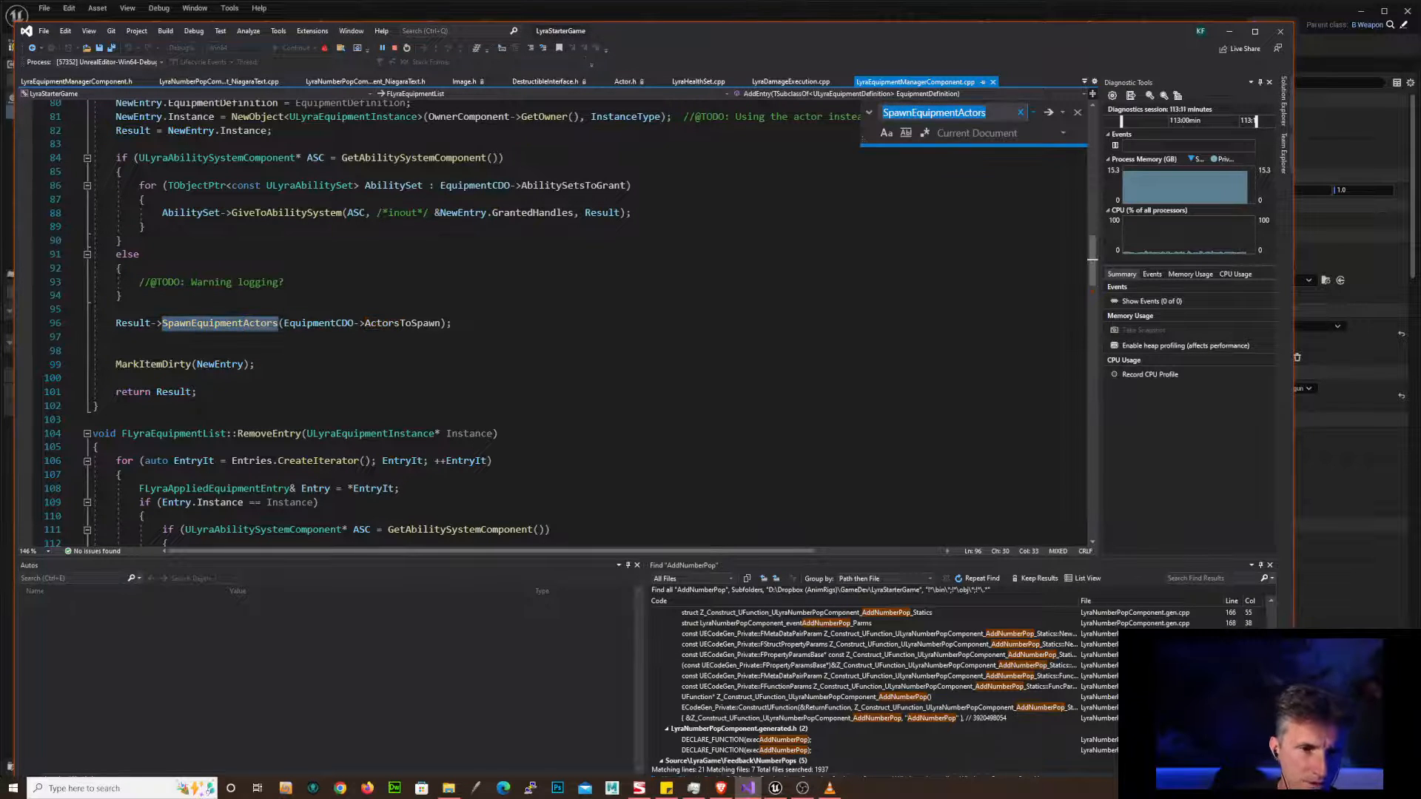
key(Return)
click(1412, 413)
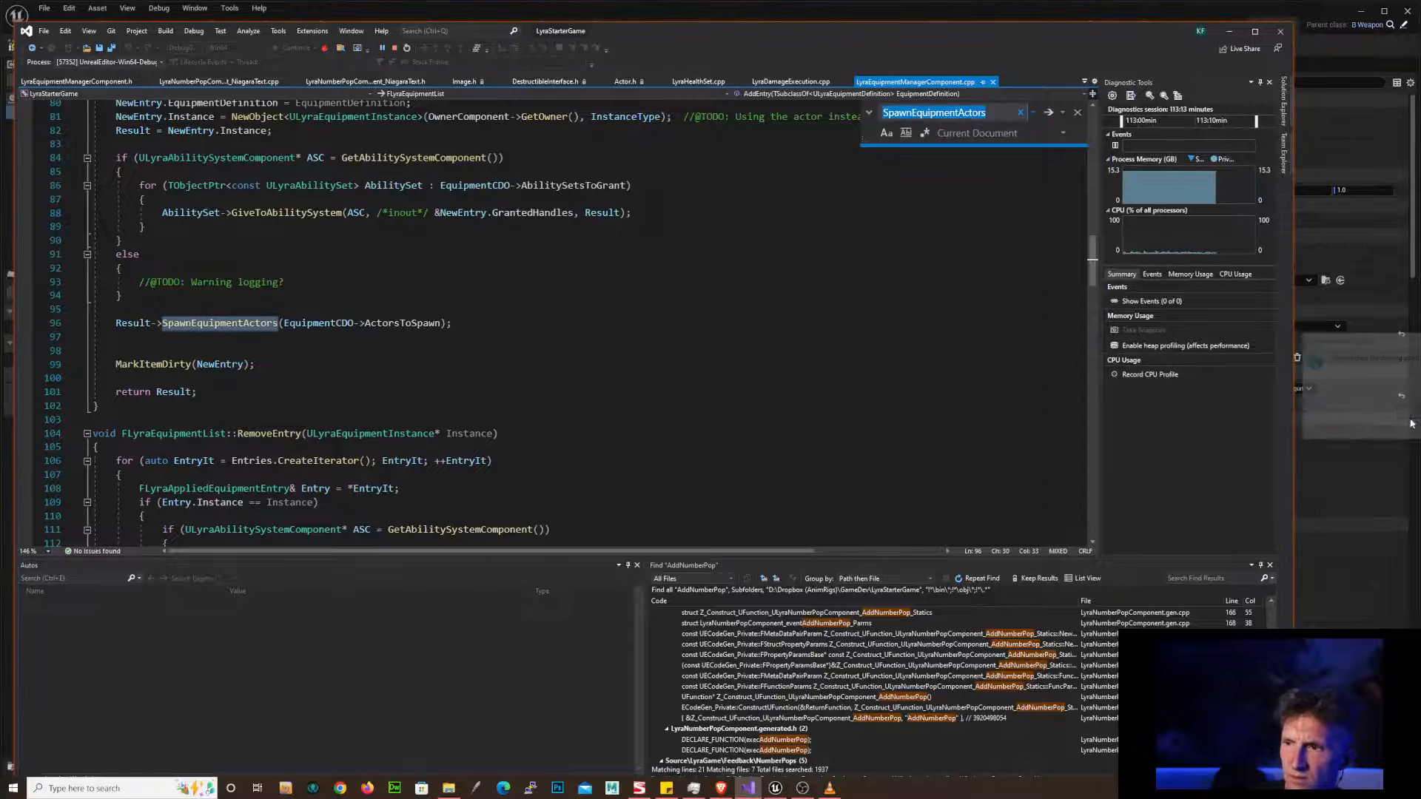
click(121, 295)
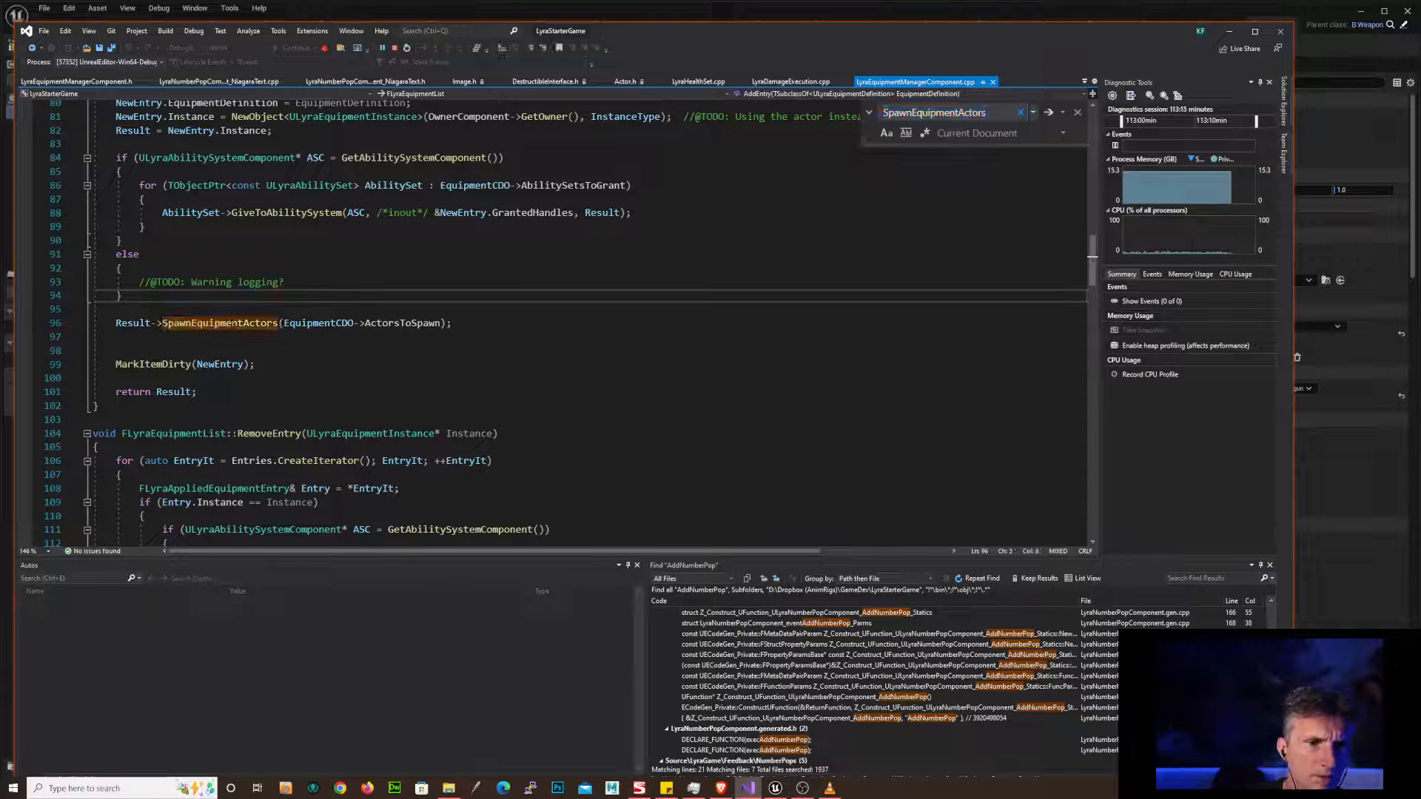
click(237, 323)
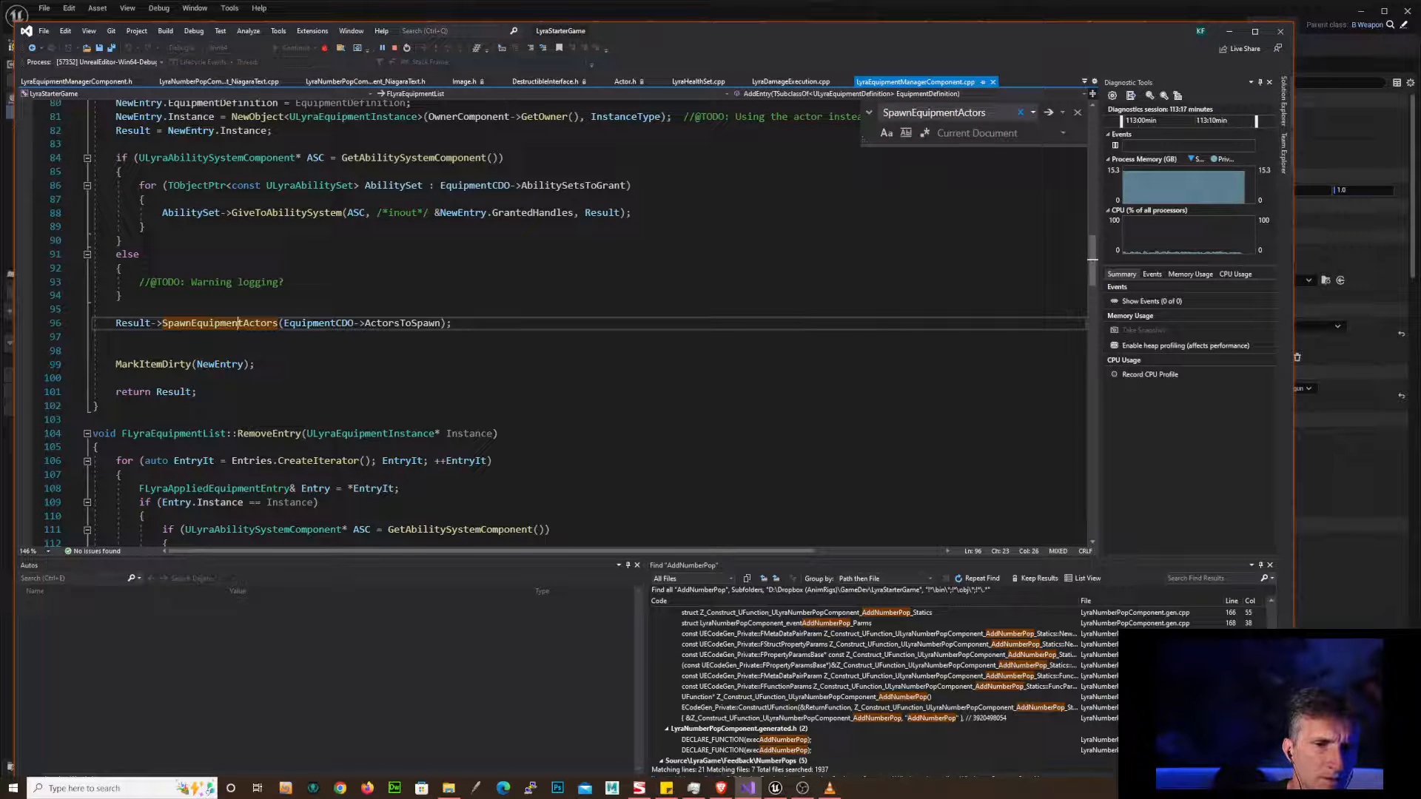
- Read through the FLyraEquipmentList::AddEntry function, from its signature down to the SpawnEquipmentActors call
key(Up)
key(Up)
key(Up)
key(Up)
key(Up)
key(Up)
key(Up)
key(Up)
key(Up)
key(Up)
key(Up)
key(Up)
key(Up)
key(Up)
key(Up)
key(Up)
key(Up)
key(Up)
key(Up)
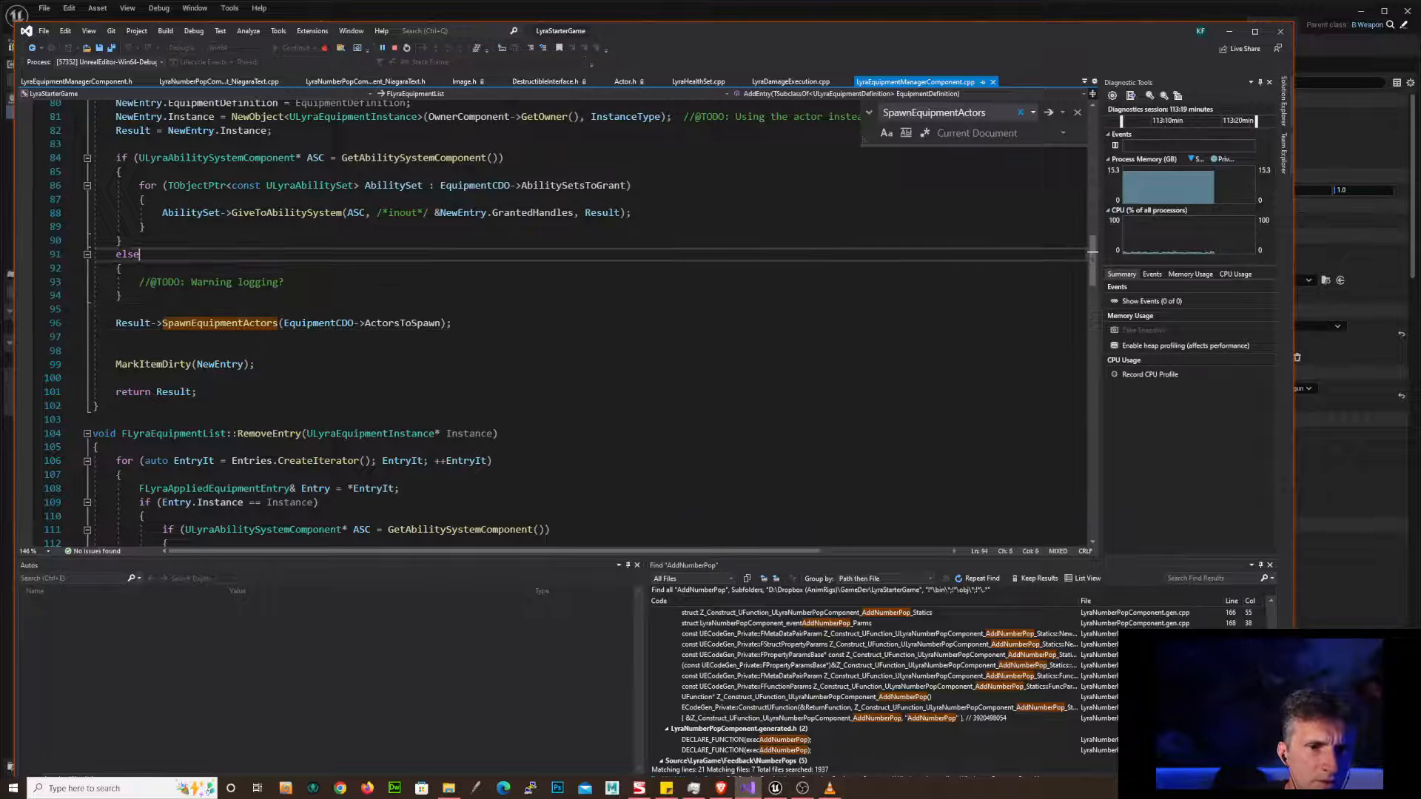
key(Up)
key(Up)
key(Up)
key(Up)
key(Up)
key(Up)
key(Up)
key(Up)
key(Up)
key(Up)
key(Up)
key(Up)
key(Up)
key(Up)
key(Up)
key(Up)
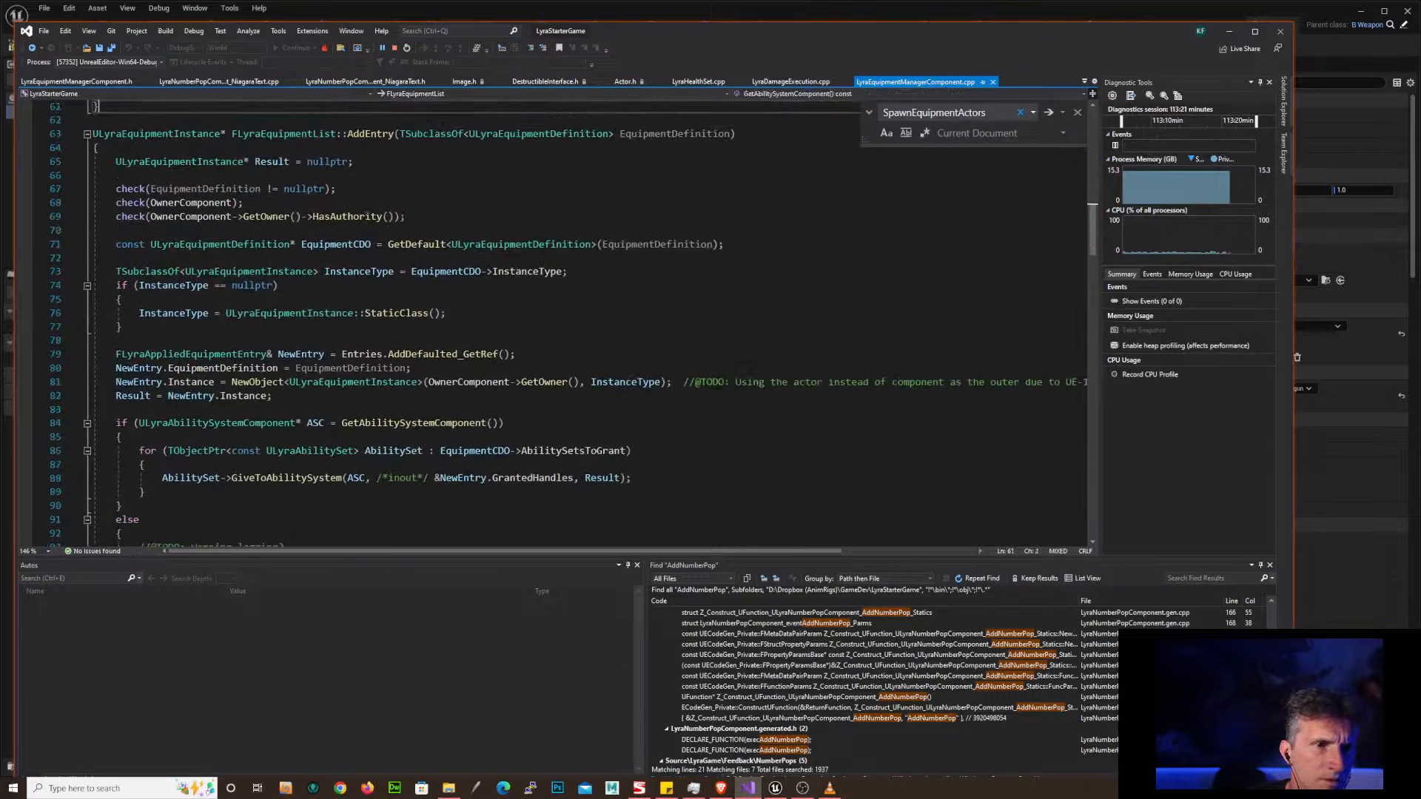
key(Down)
key(Down)
key(Down)
key(Down)
key(Down)
key(Down)
key(Down)
key(Down)
key(Down)
key(Down)
key(Down)
key(Down)
key(Down)
key(Down)
key(Down)
key(Down)
key(Down)
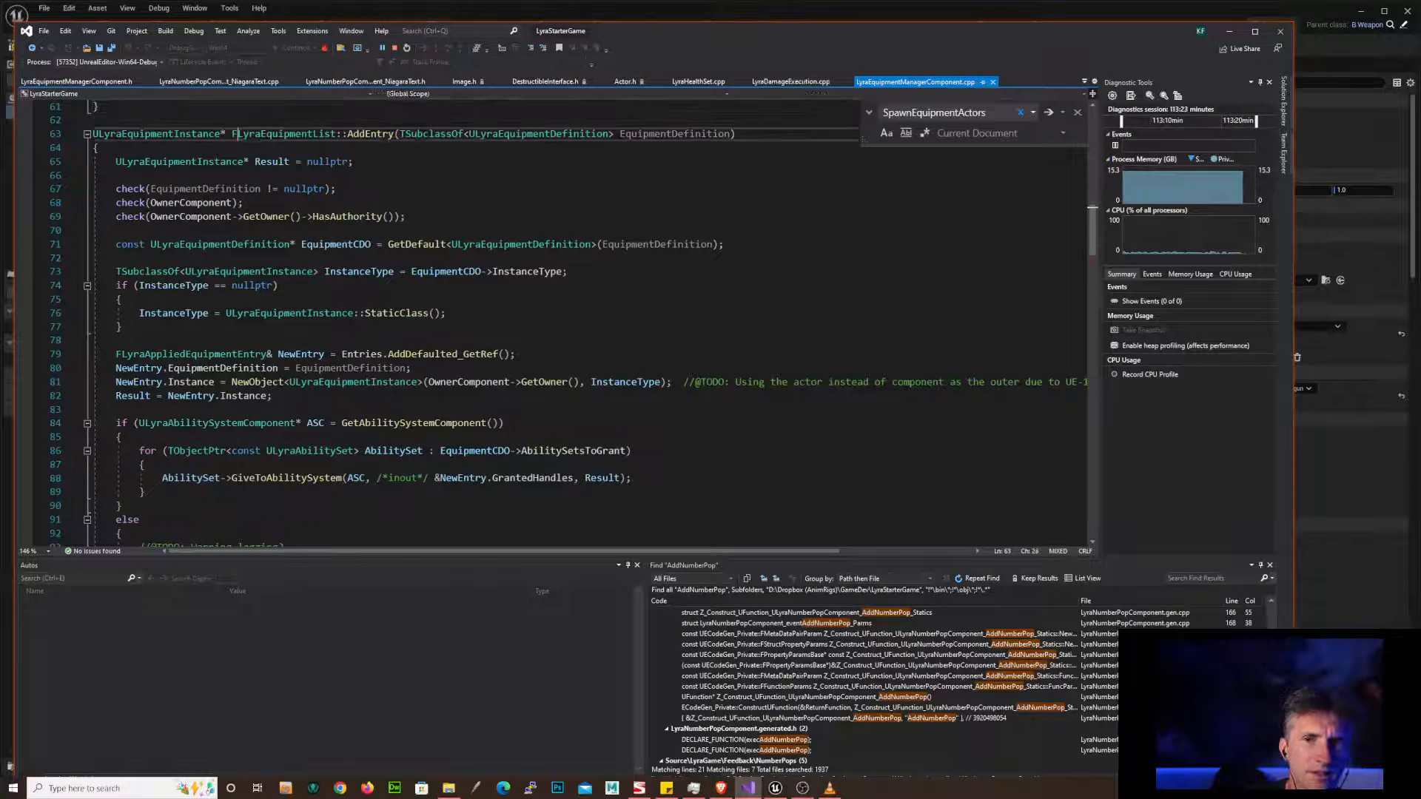
key(Down)
key(Down)
key(Down)
key(Down)
key(Down)
key(Down)
key(Down)
key(Down)
key(Down)
key(Down)
key(Down)
key(Down)
key(Down)
key(Down)
key(Down)
key(Down)
key(Down)
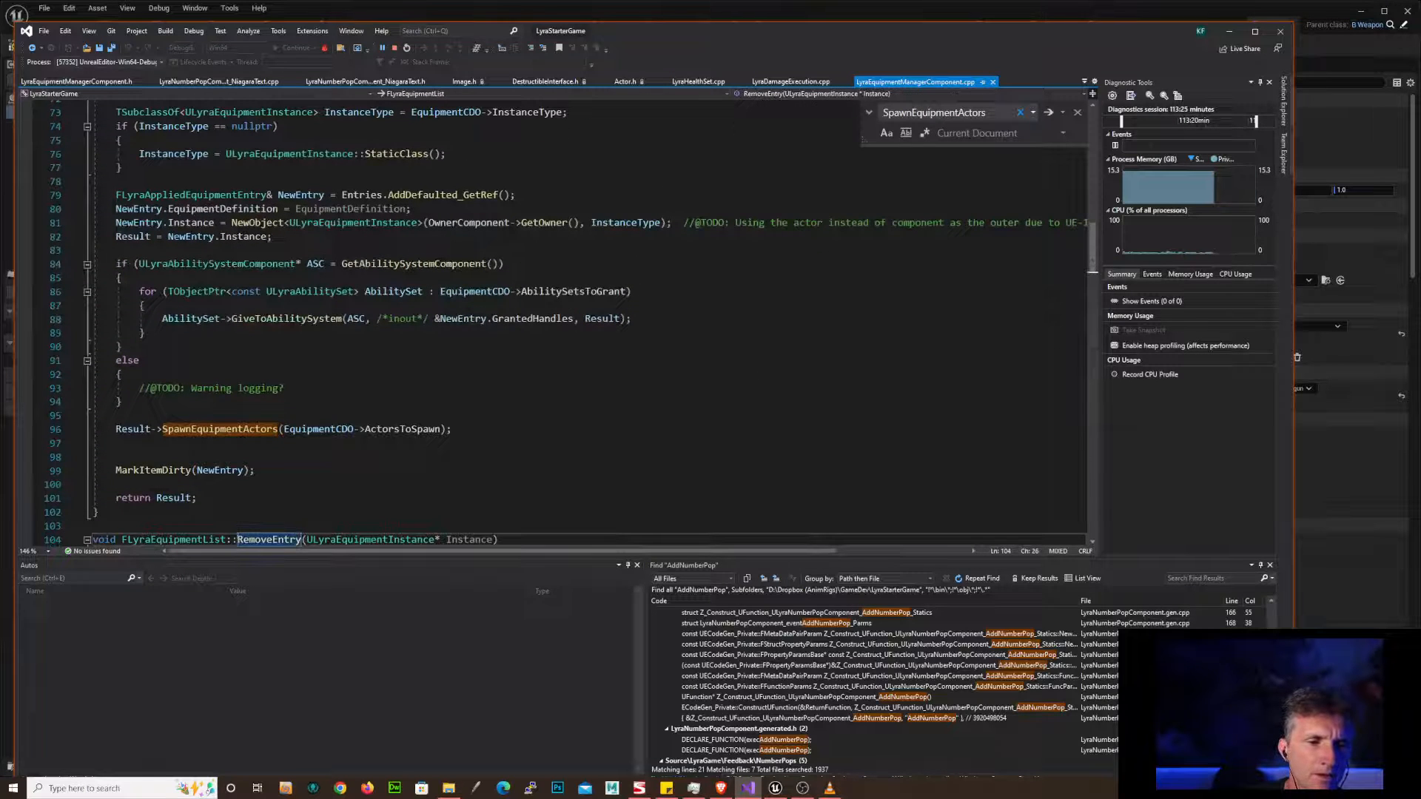
- Find SpawnEquipmentActors across all project files and open its definition in LyraEquipmentInstance.cpp
double_click(248, 430)
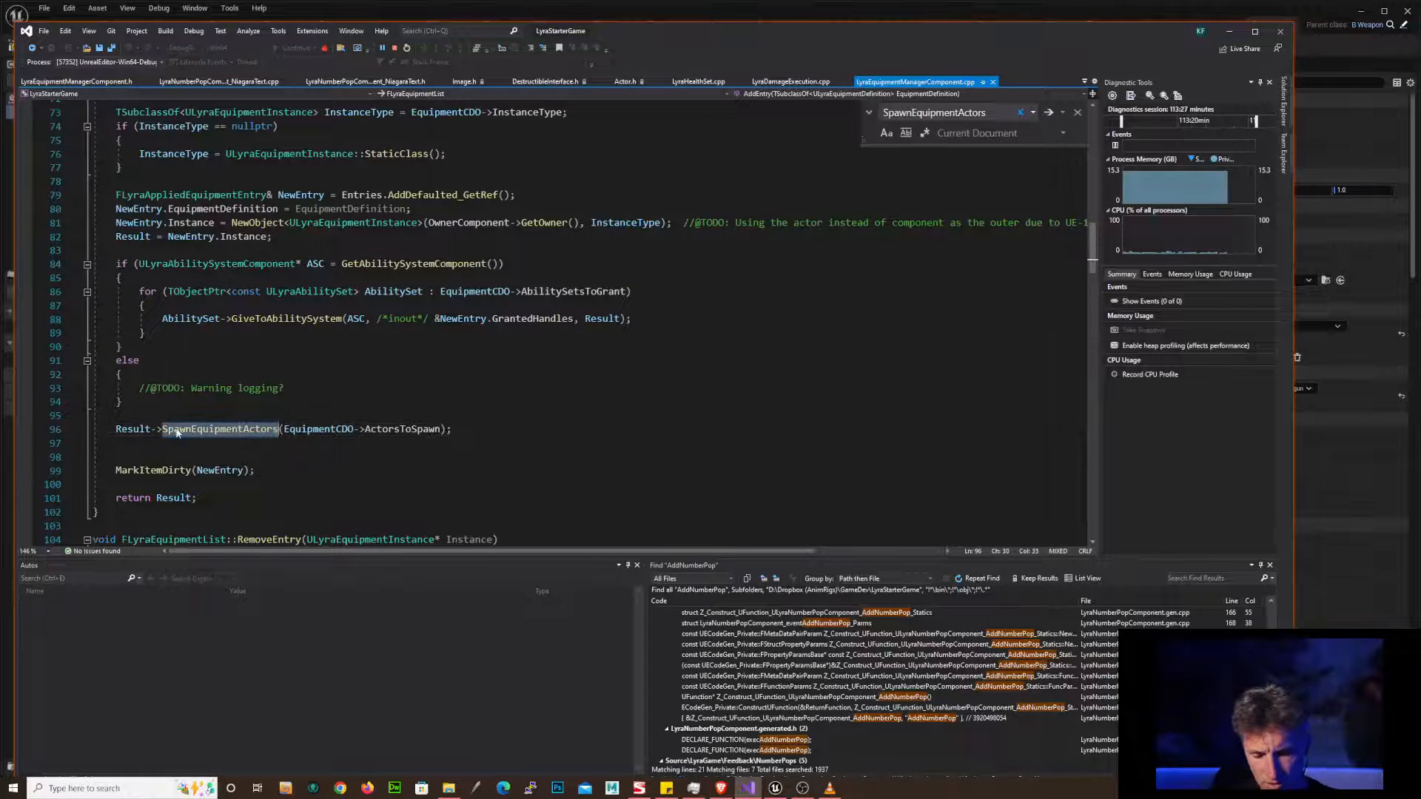
key(ctrl+shift+f)
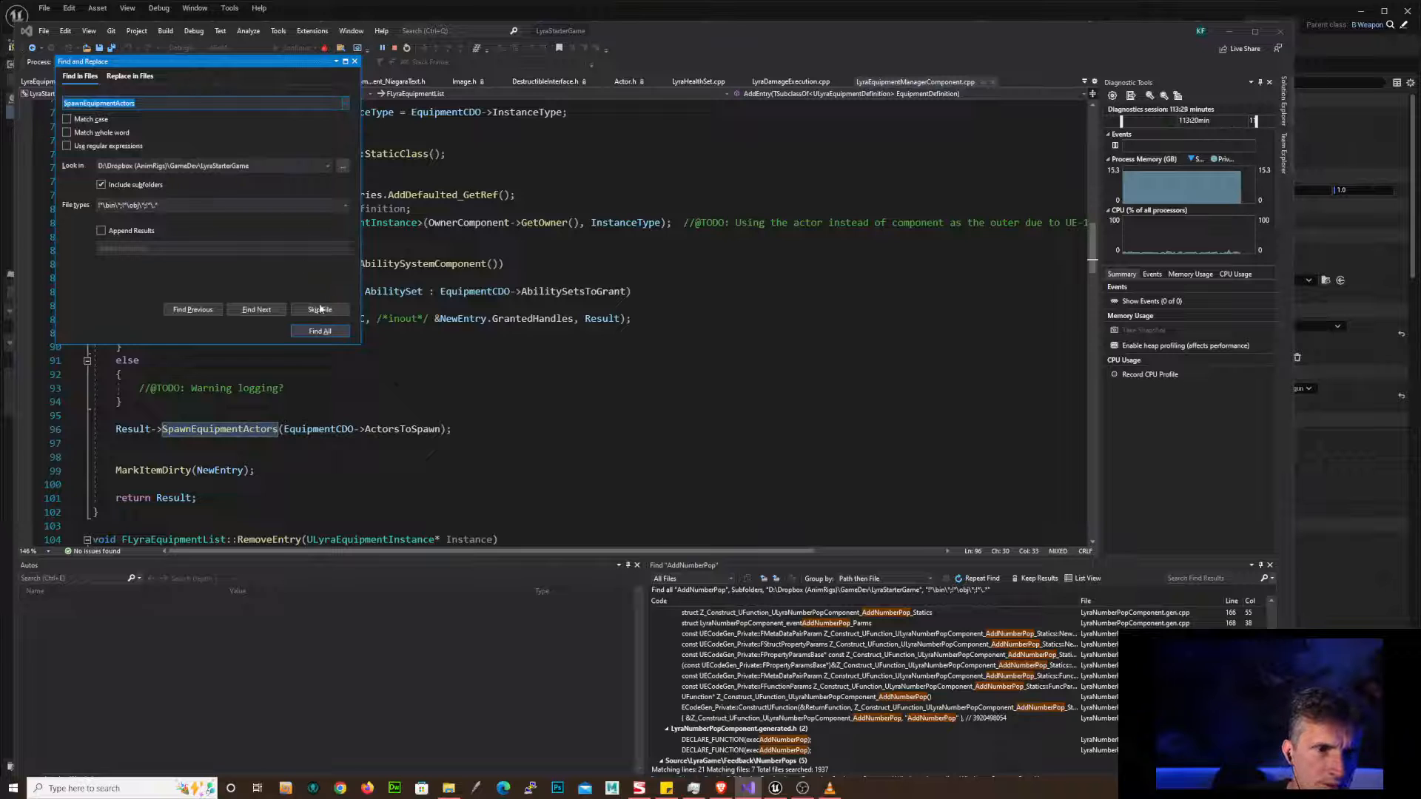
click(320, 331)
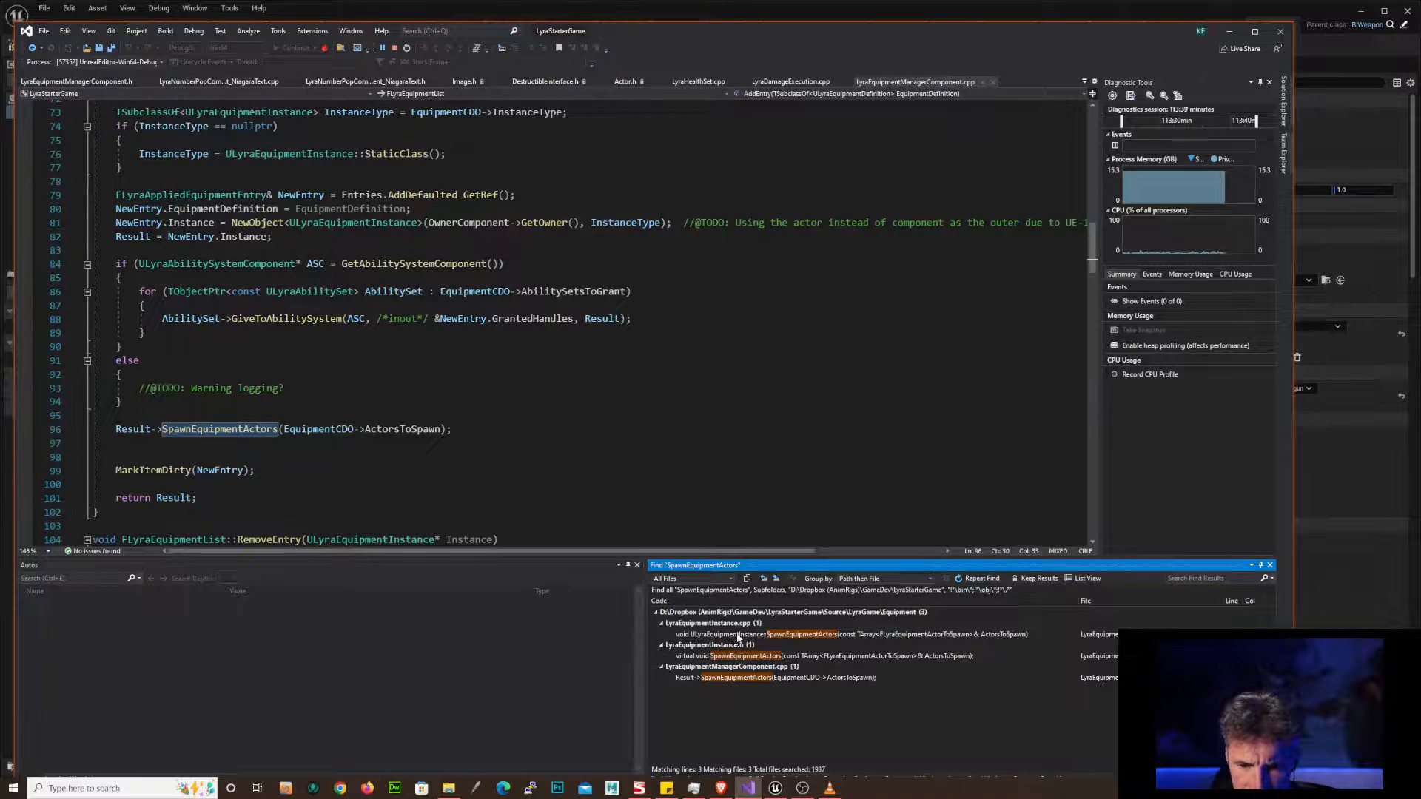
double_click(737, 634)
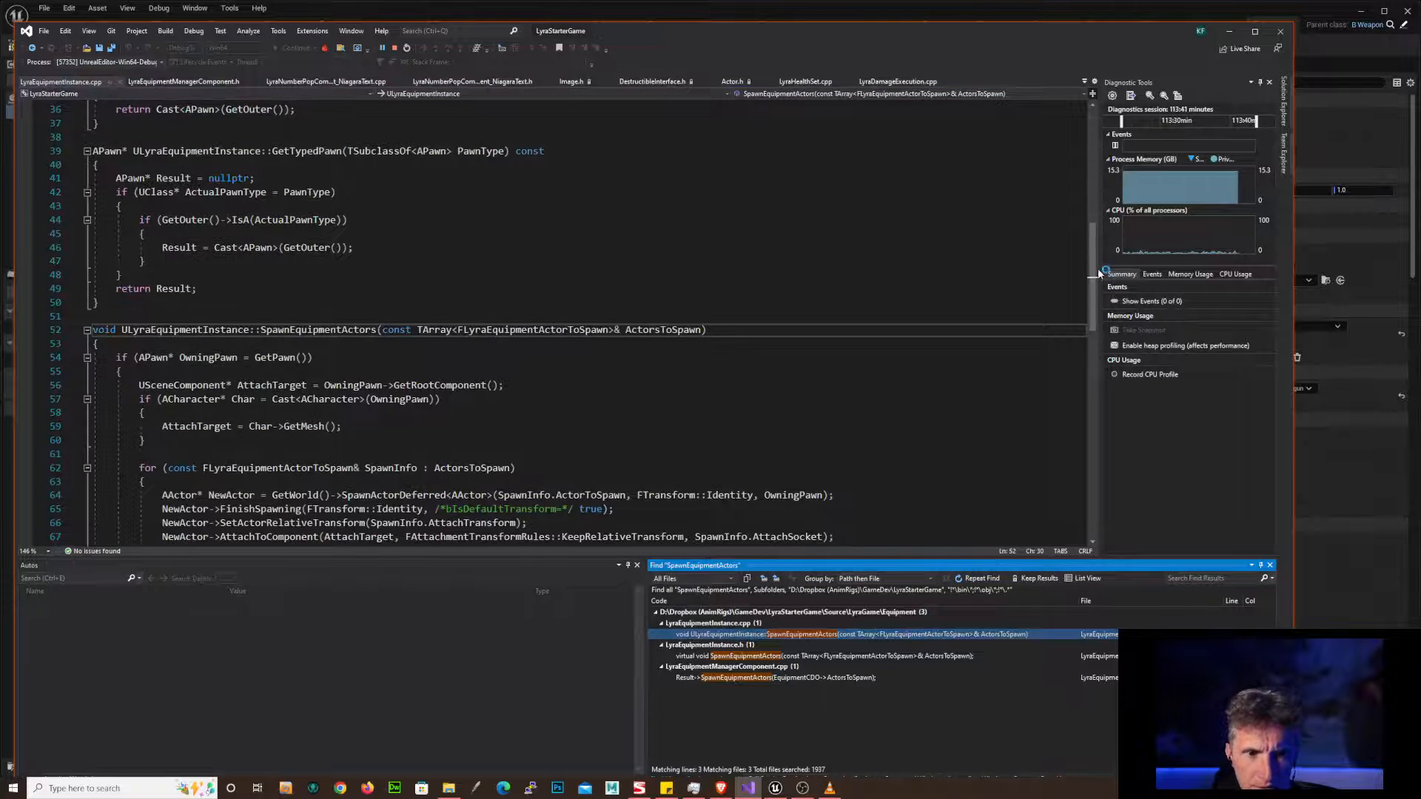
- Examine how SpawnEquipmentActors uses the ActorsToSpawn parameter and sets AttachTarget through GetRootComponent and GetMesh
drag(1090, 259, 1092, 277)
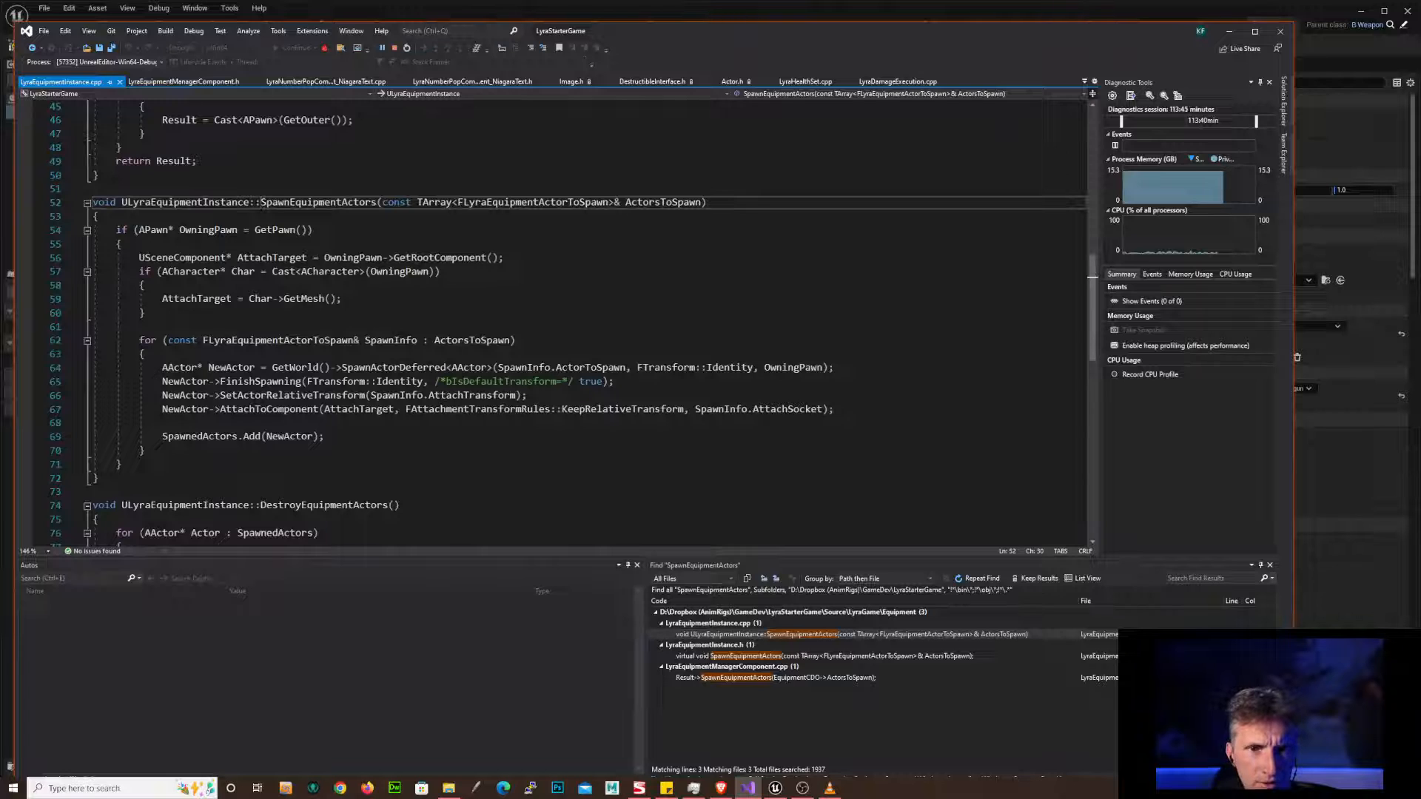
double_click(663, 203)
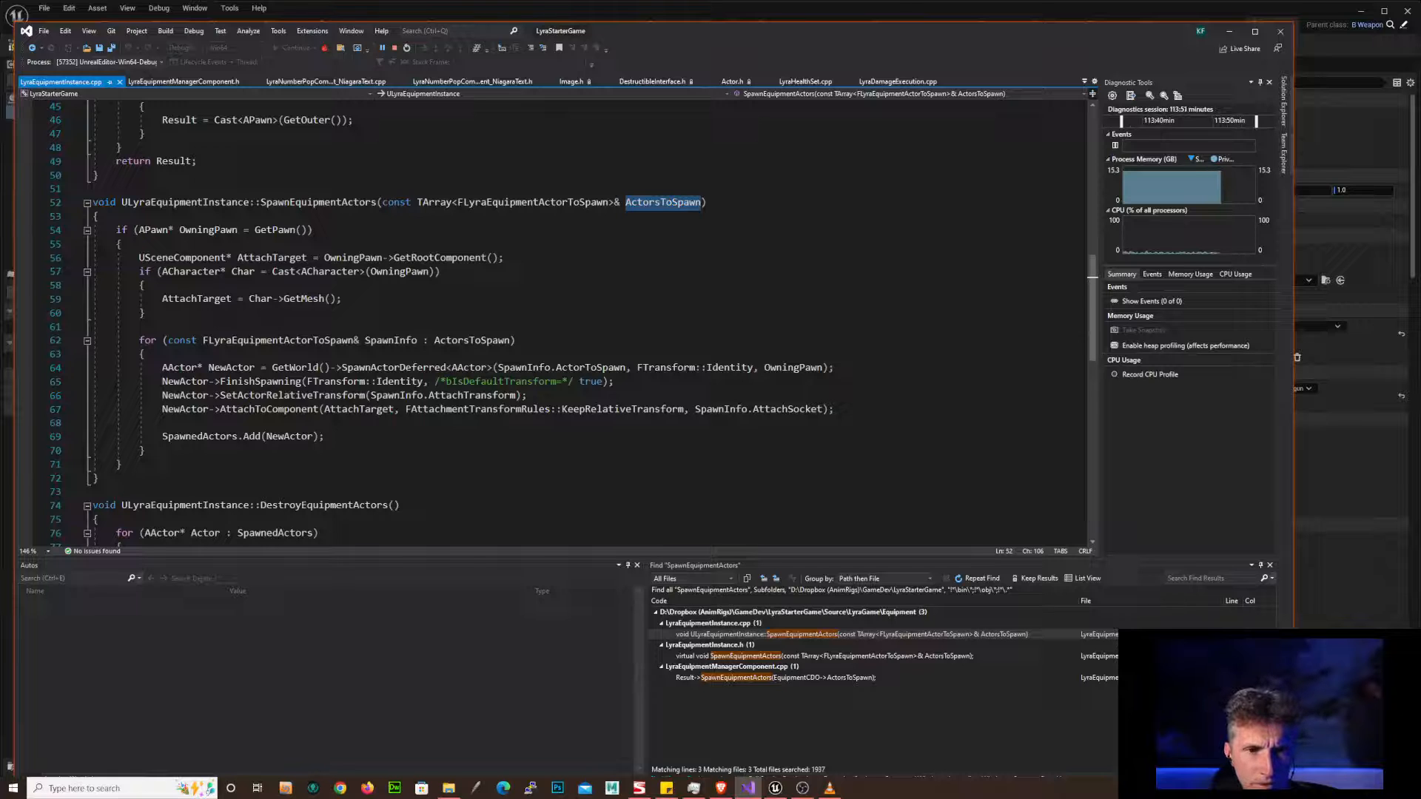
double_click(442, 257)
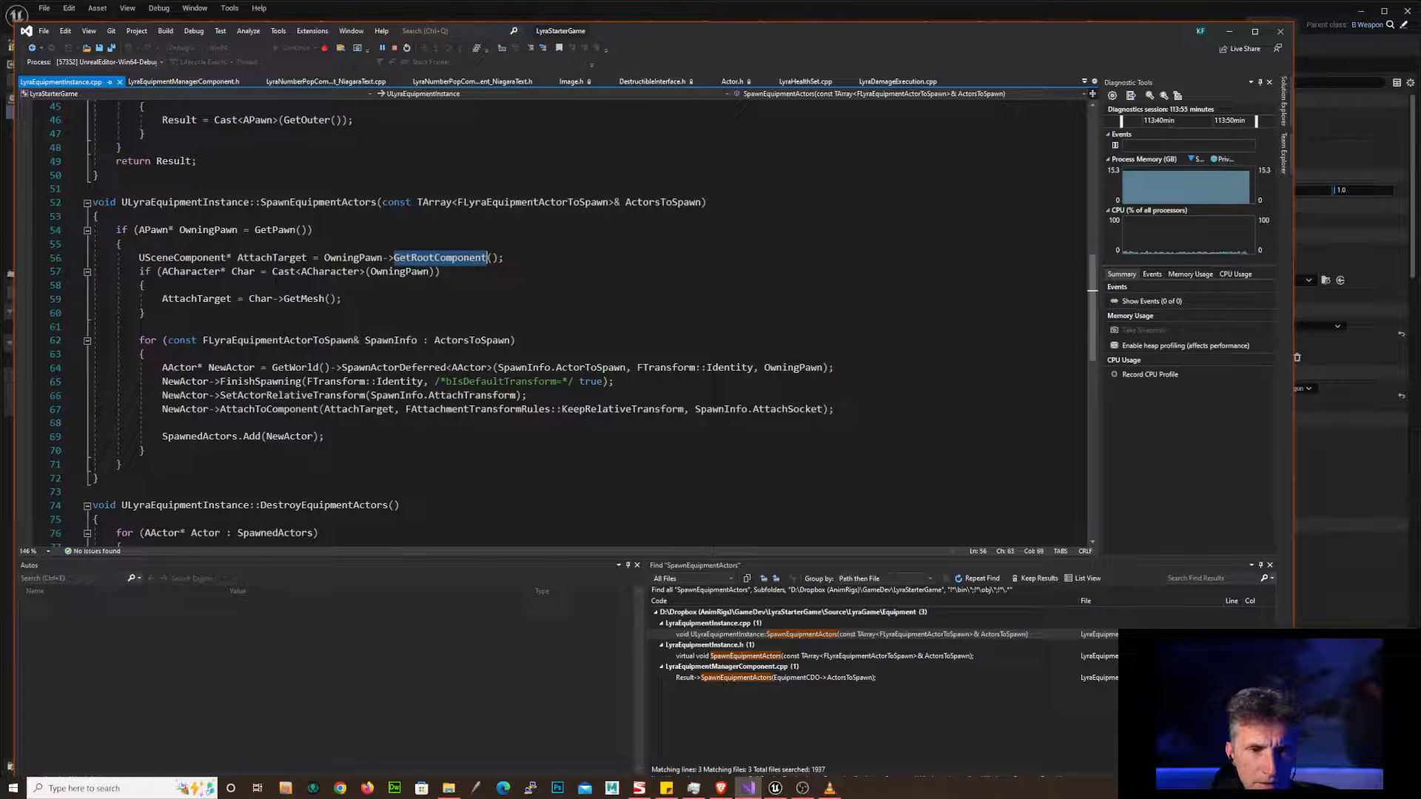
click(296, 298)
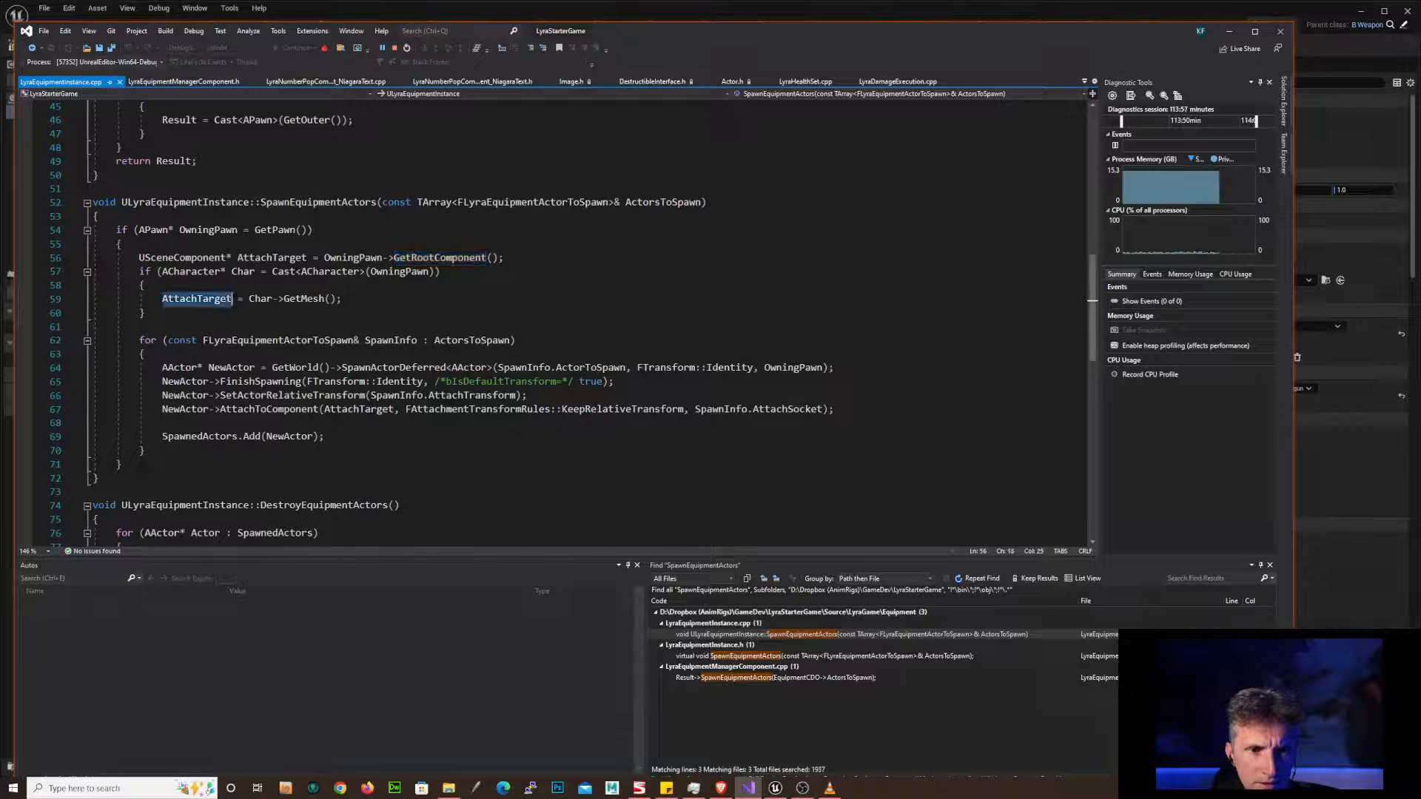
double_click(296, 299)
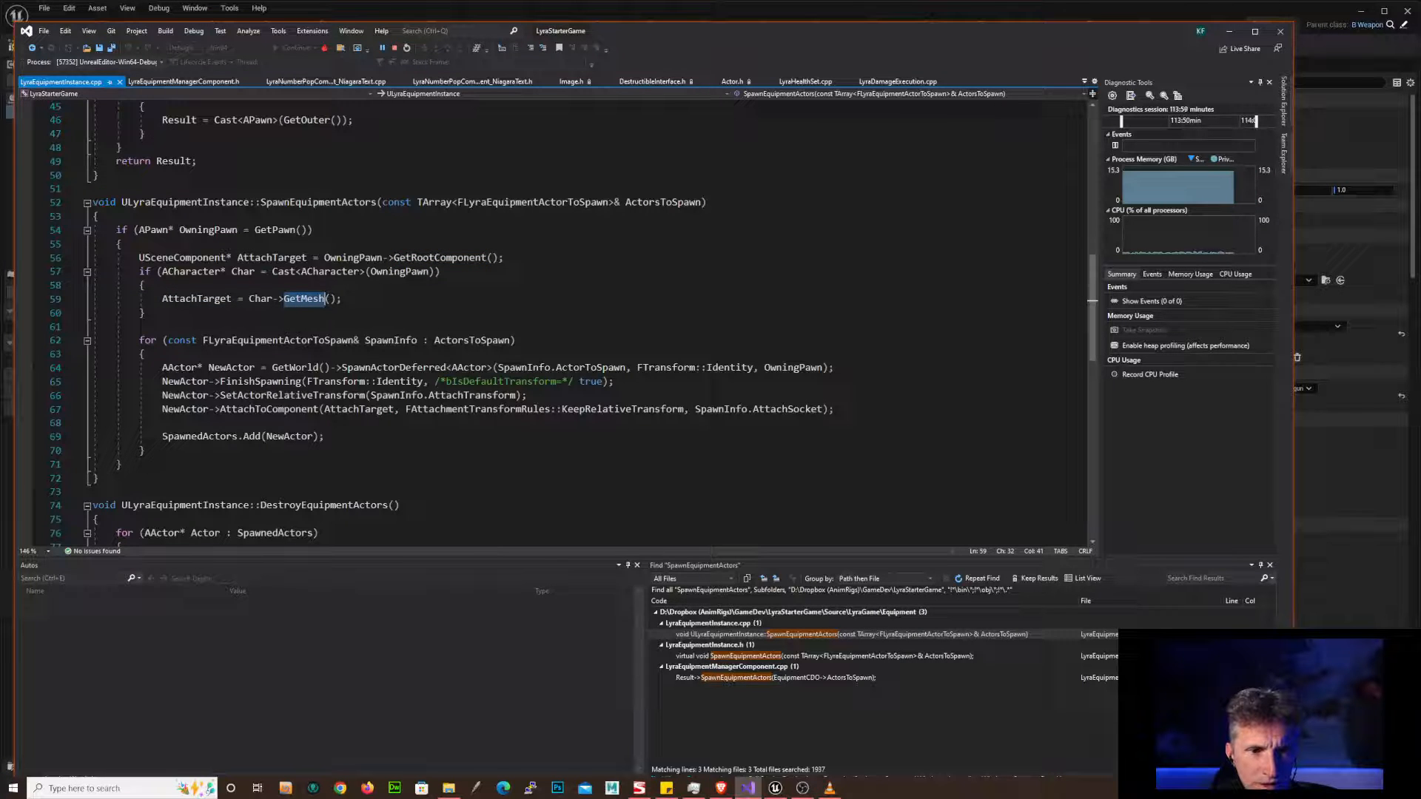
- Examine the ActorsToSpawn loop in SpawnEquipmentActors, from SpawnActorDeferred with SpawnInfo.ActorToSpawn to the relative AttachTransform call
double_click(472, 340)
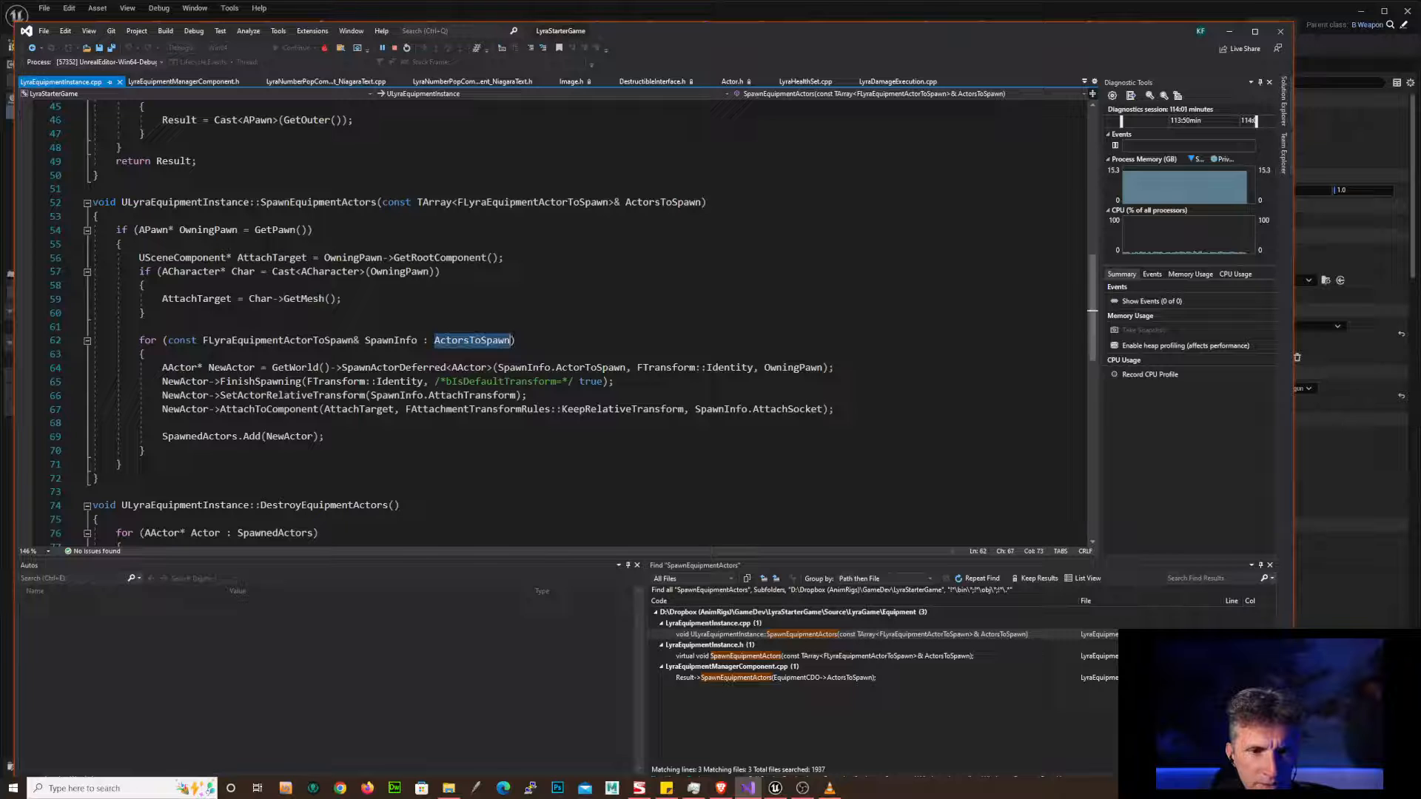
double_click(295, 367)
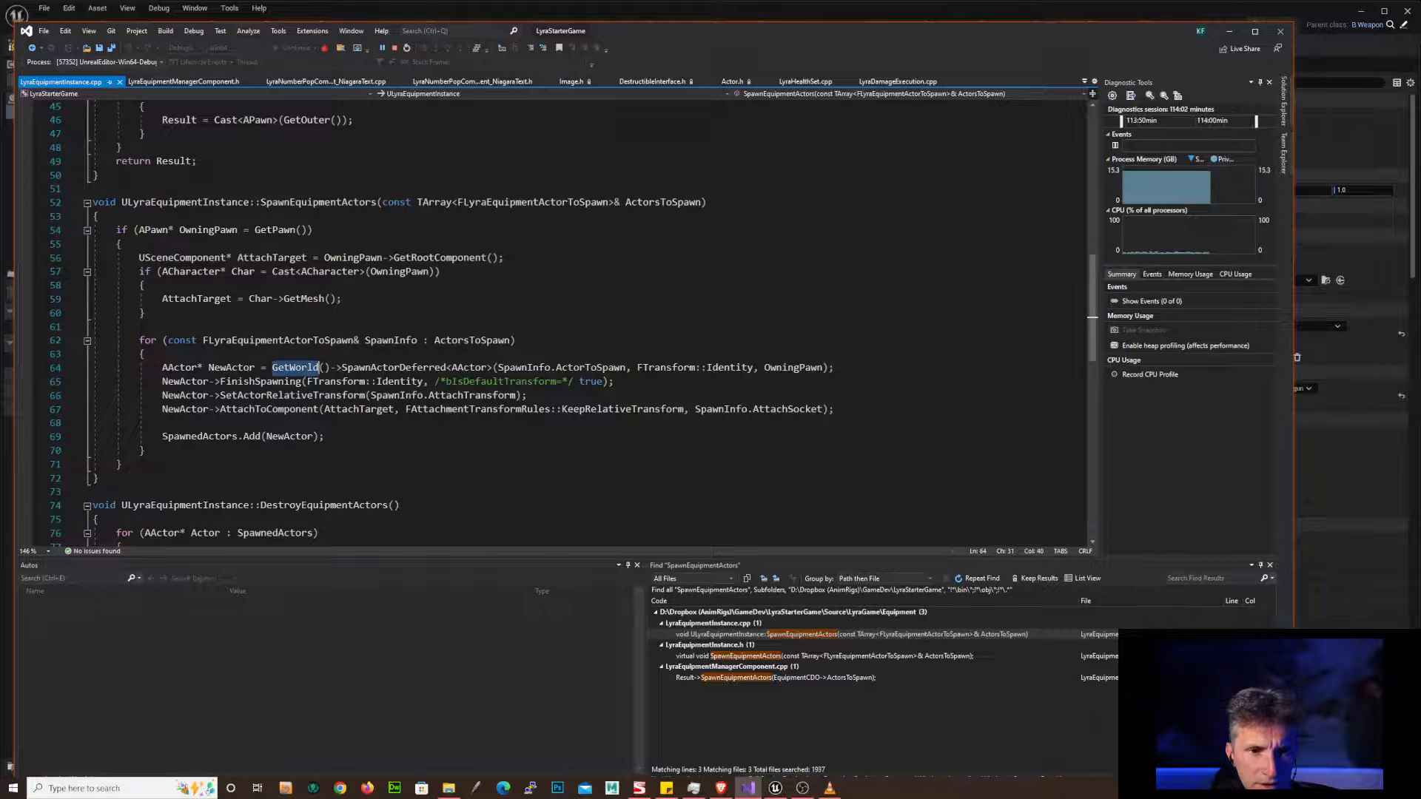
double_click(416, 368)
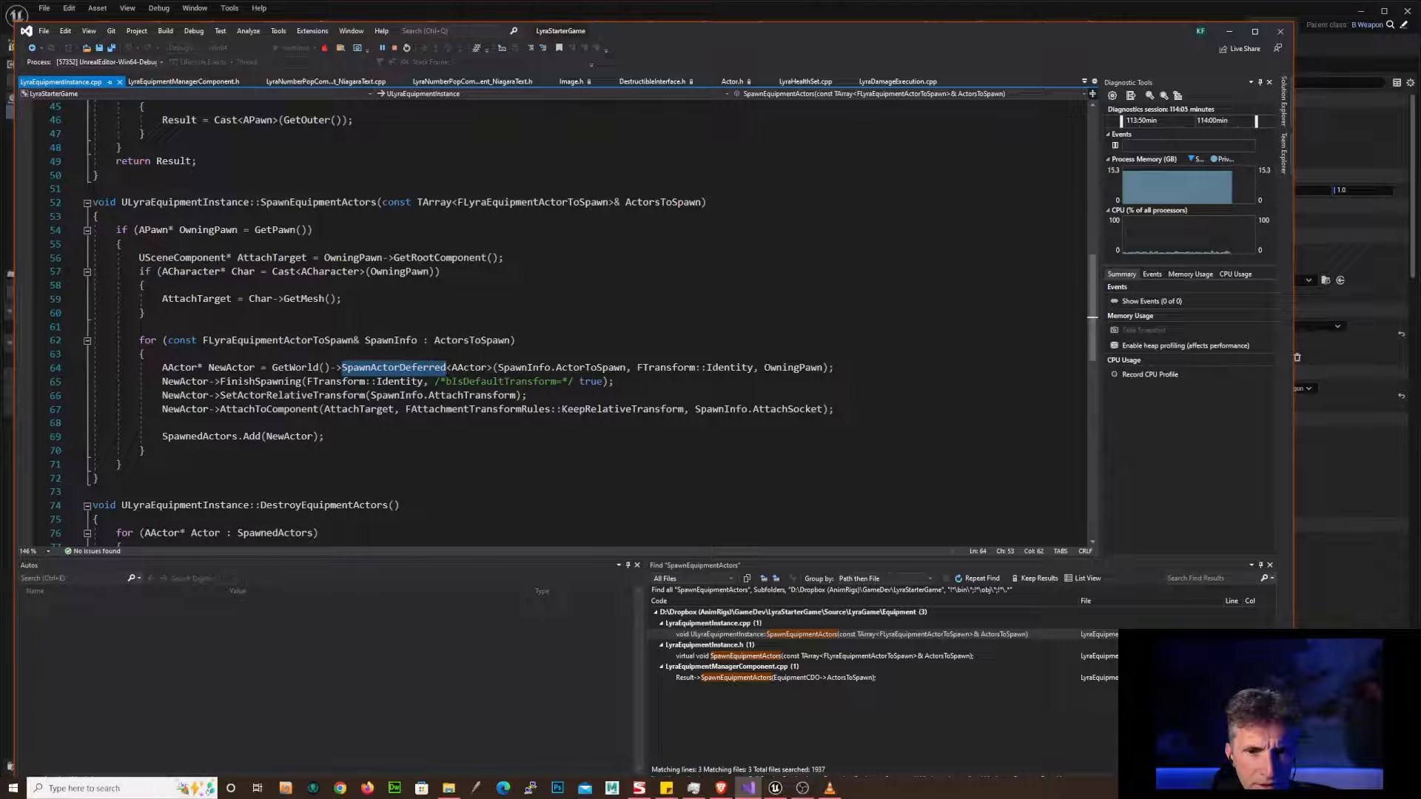
double_click(524, 367)
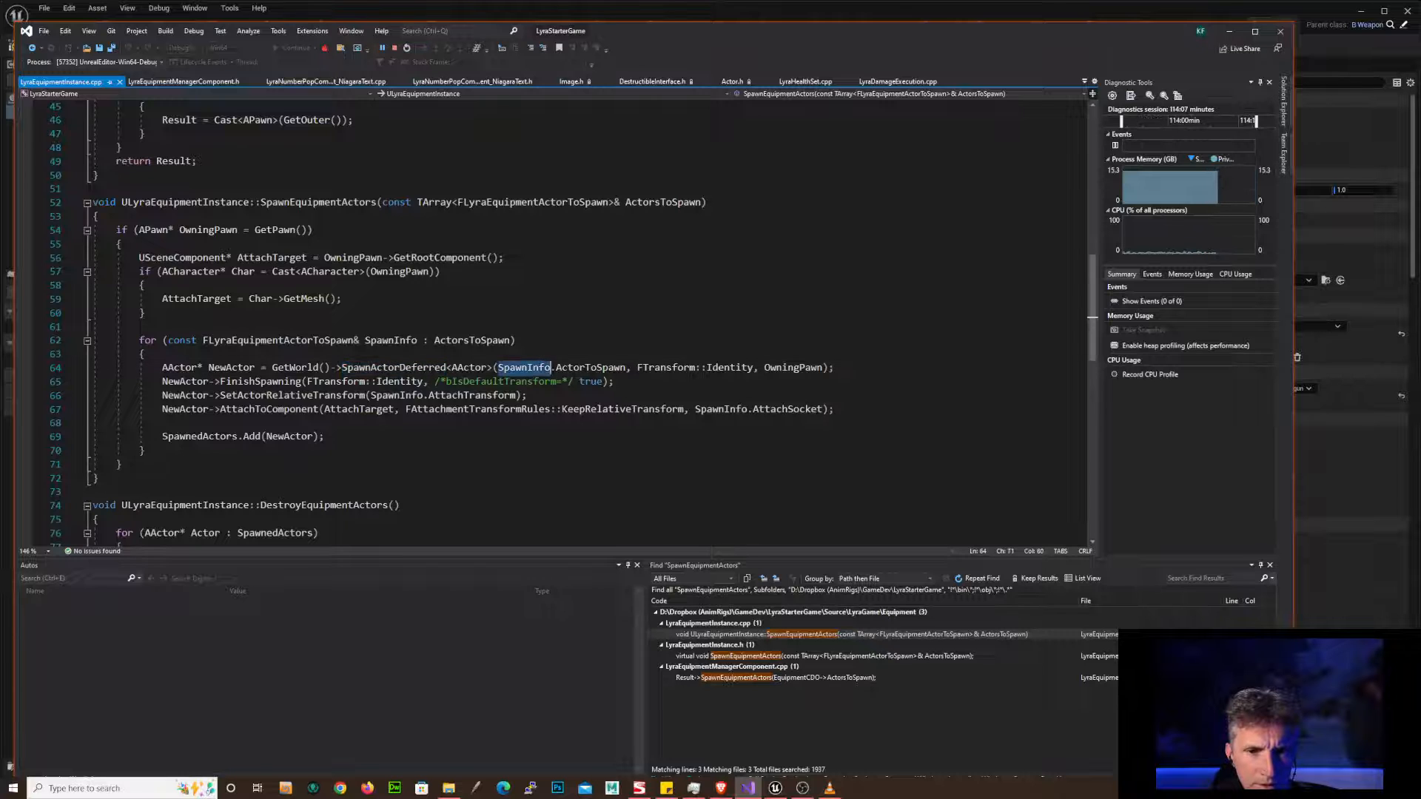
double_click(591, 368)
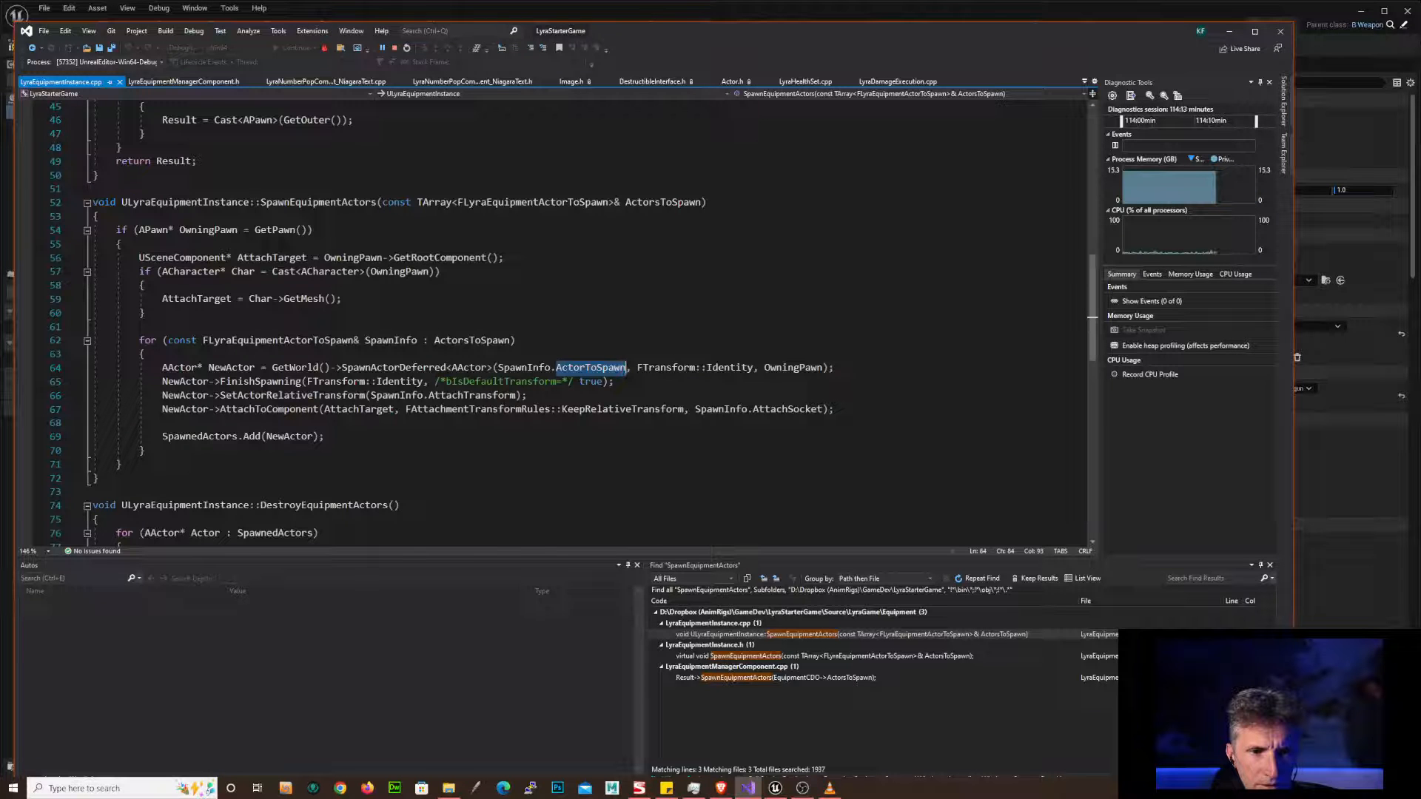
click(499, 396)
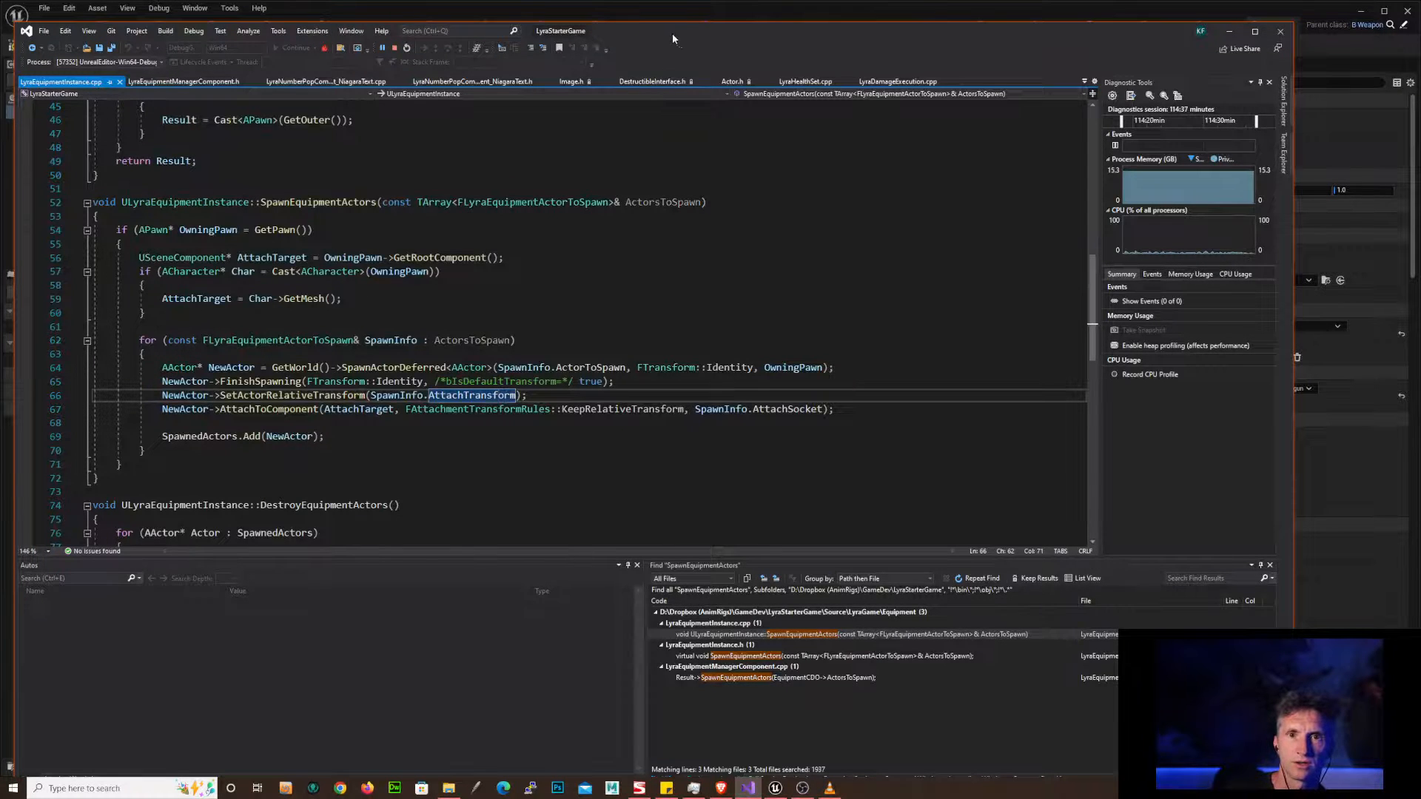
- Move the code window off this screen and open the Grenade folder under ShooterCore Content/Weapons in Unreal's level editor
drag(672, 34, 1420, 67)
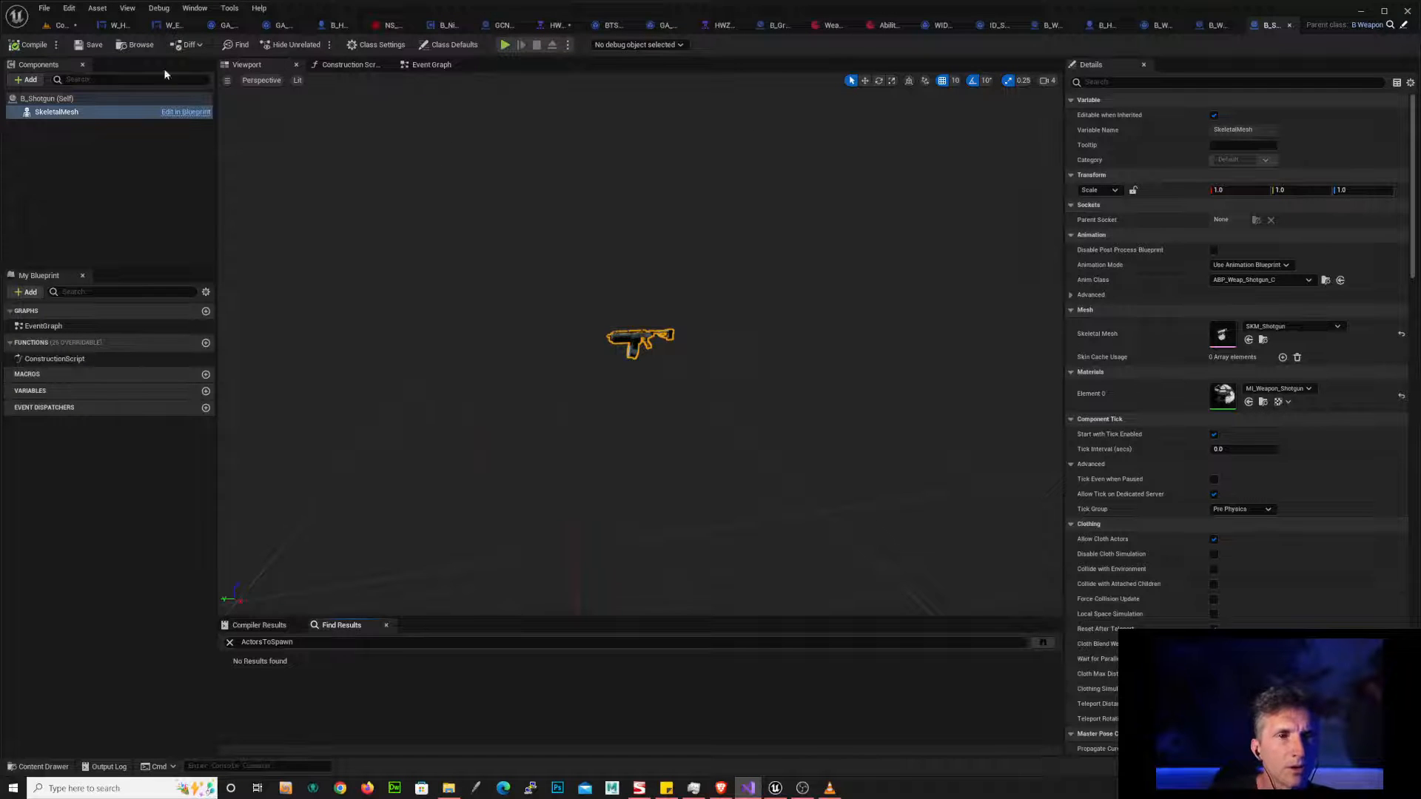
click(61, 26)
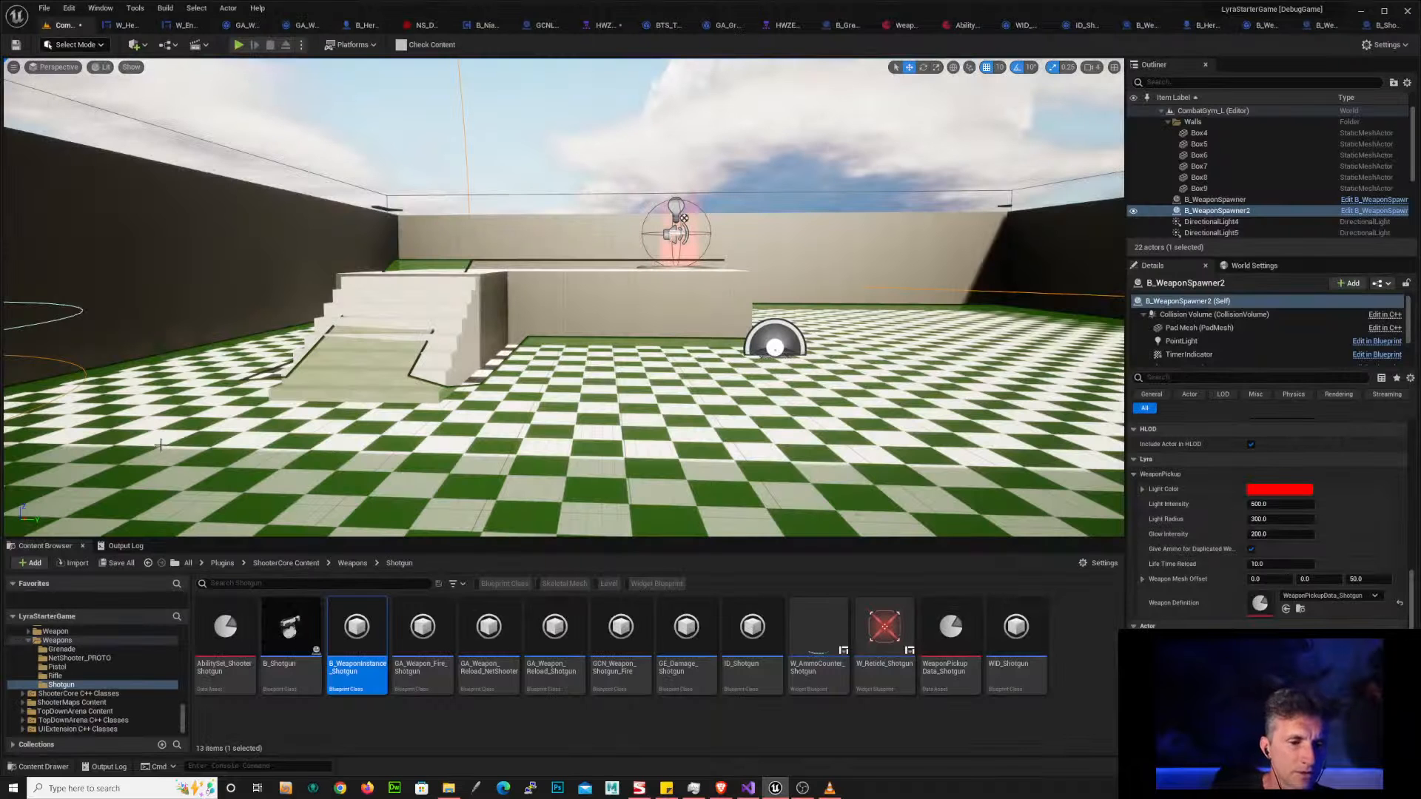
click(353, 563)
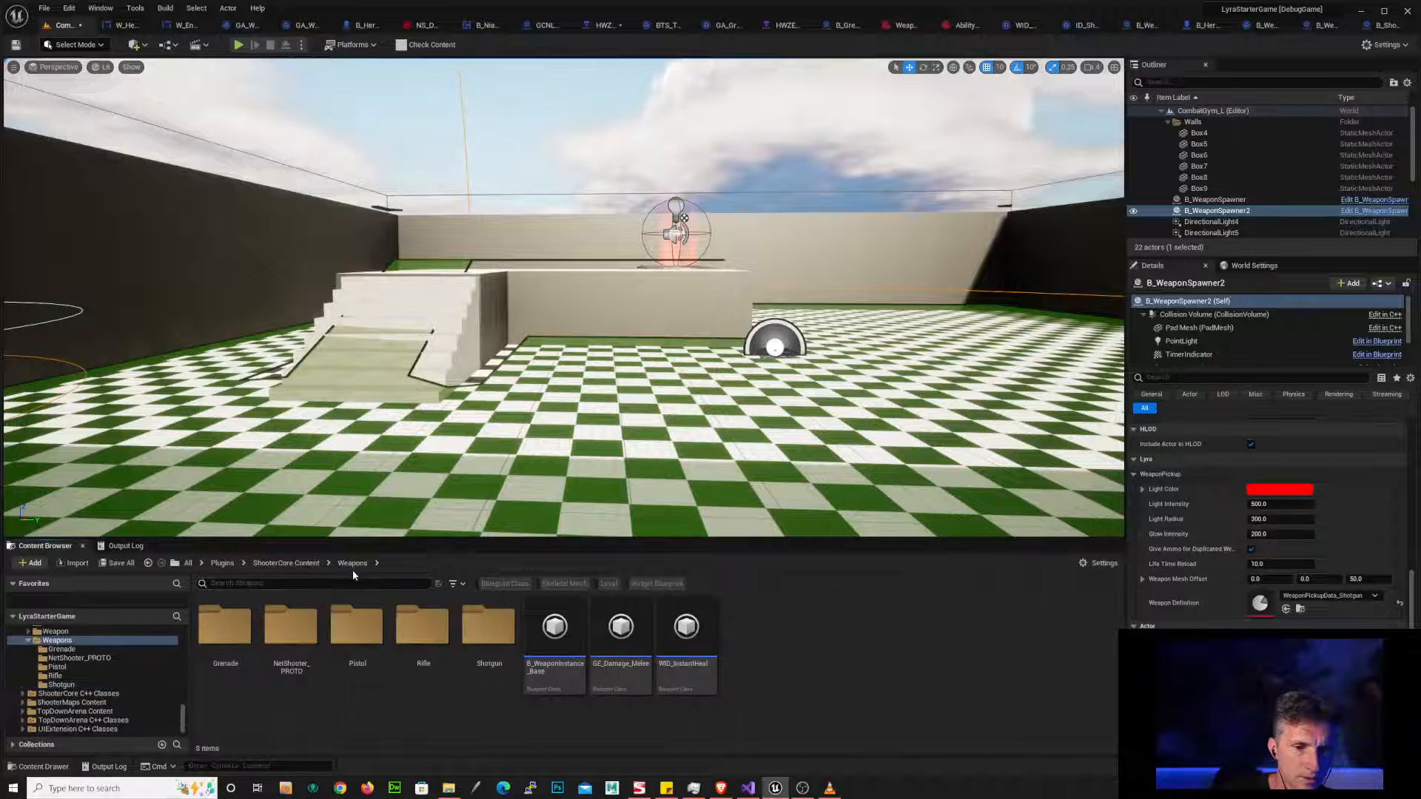
double_click(245, 631)
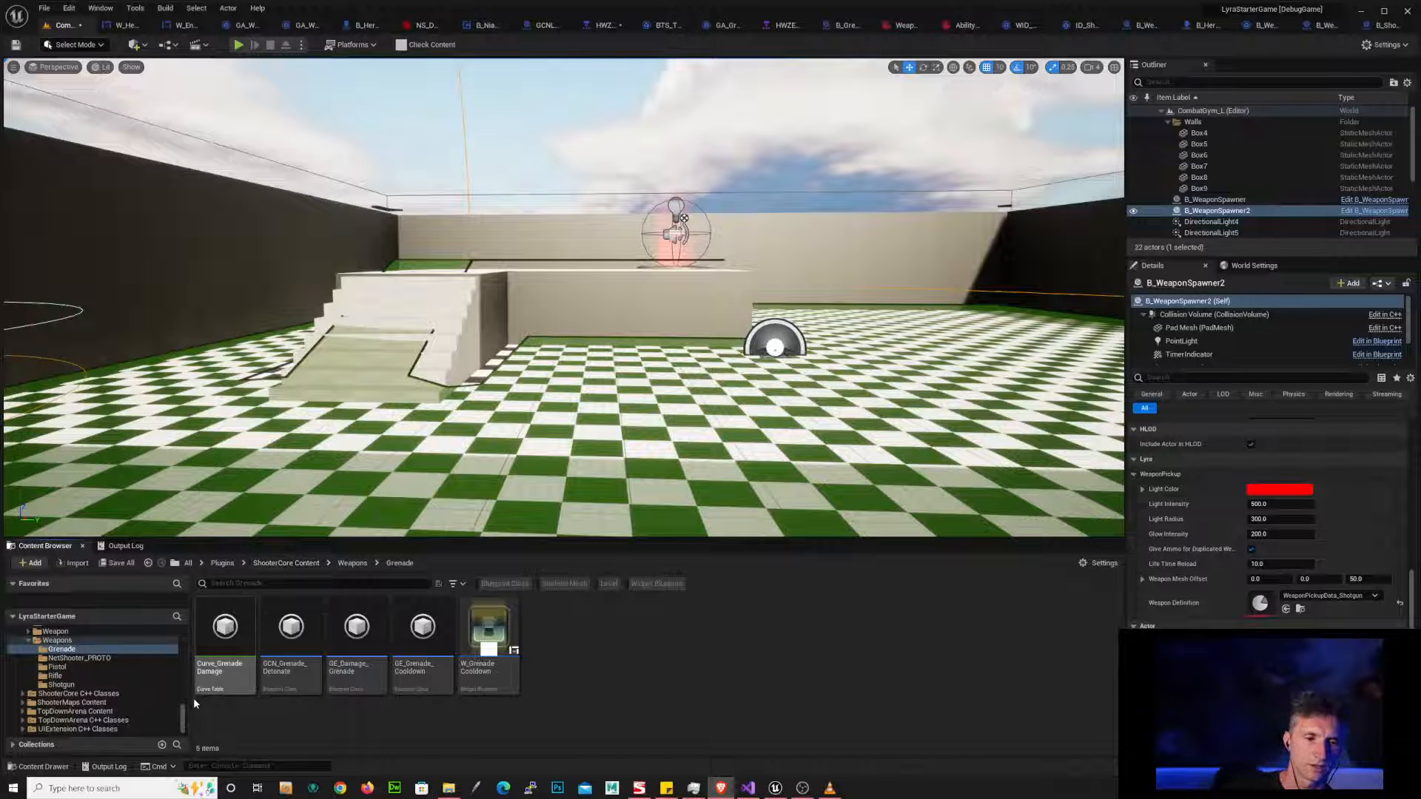
drag(184, 716, 185, 719)
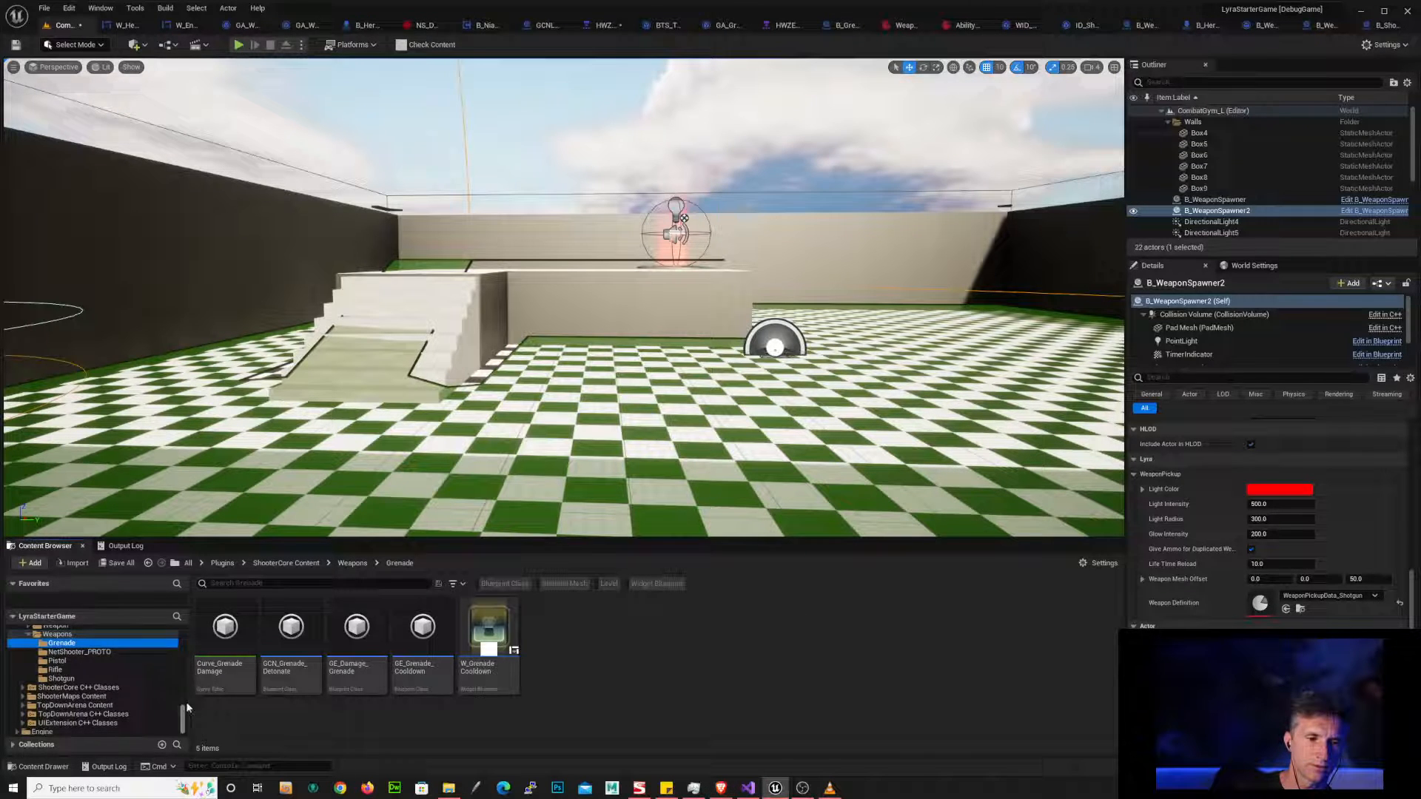
- Compare the assets in the Rifle, Shotgun, Pistol and Grenade weapon folders, including each weapon's blueprint and WID equipment definition
click(56, 669)
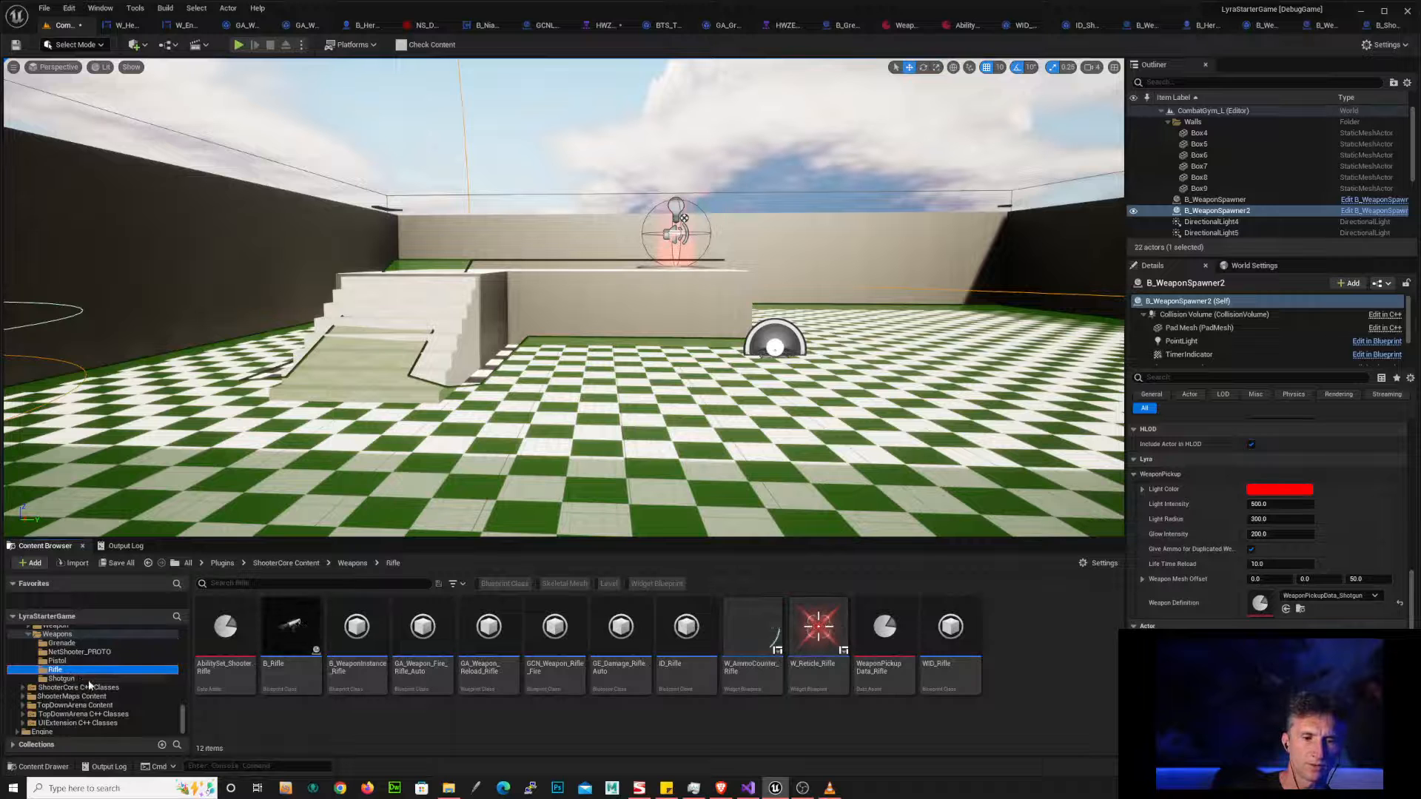
click(87, 679)
click(72, 661)
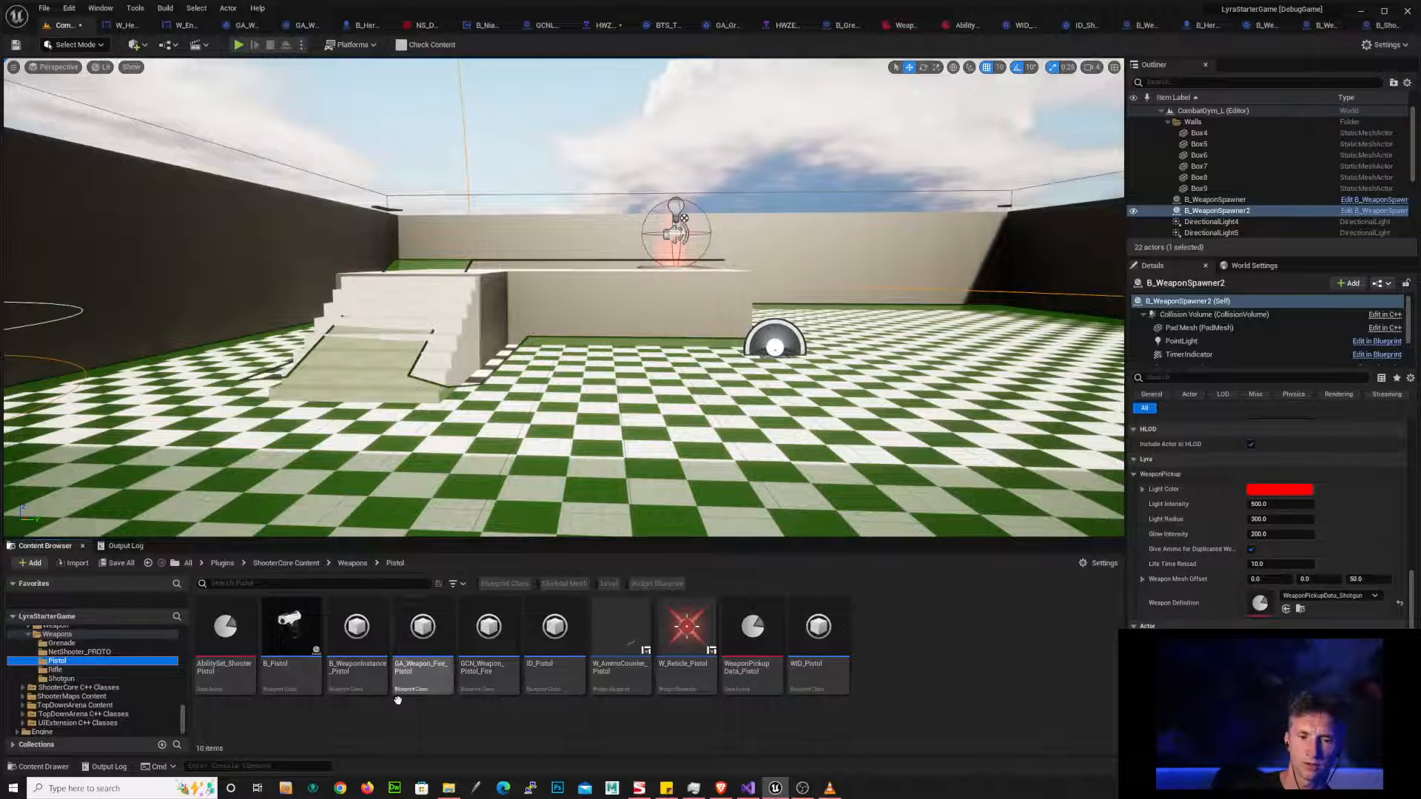
click(78, 678)
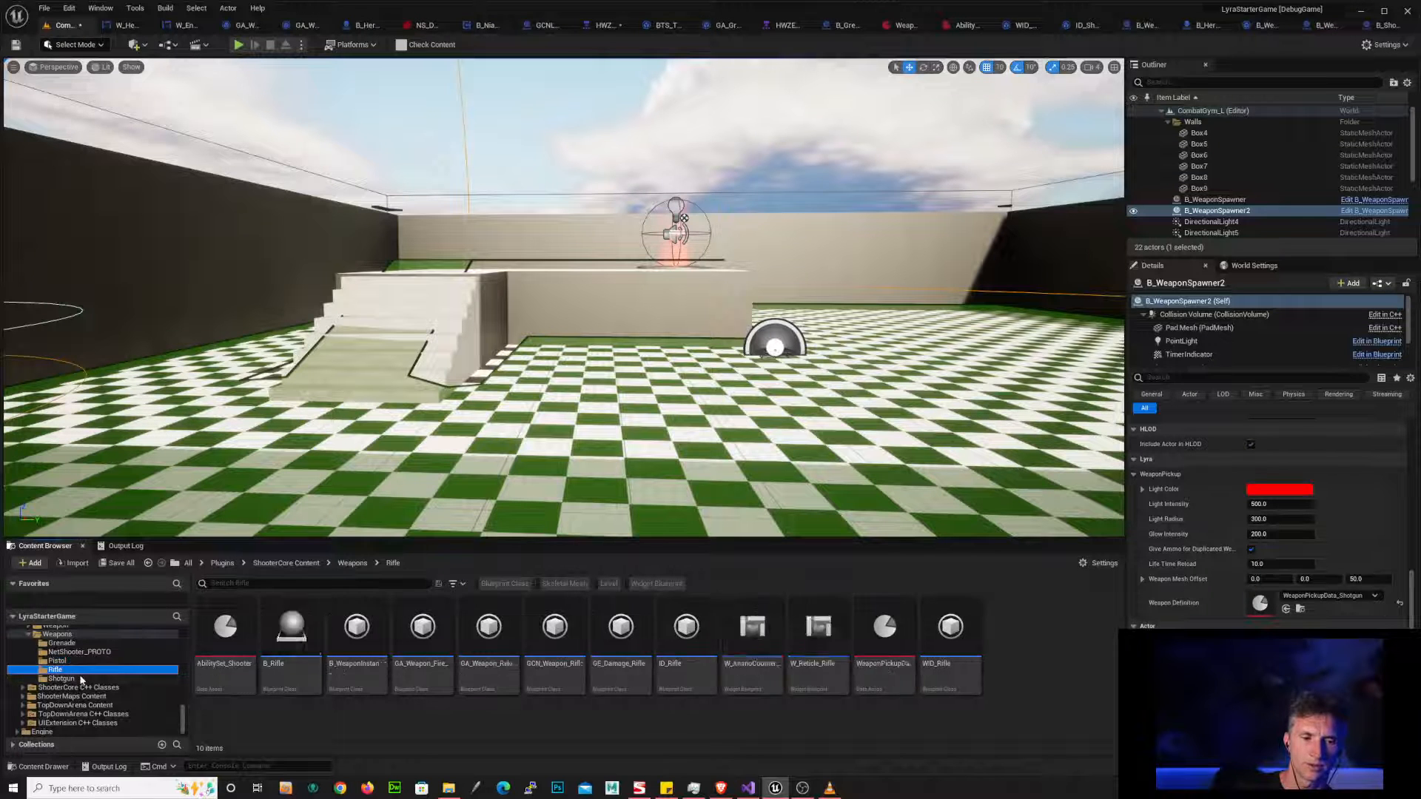
click(81, 661)
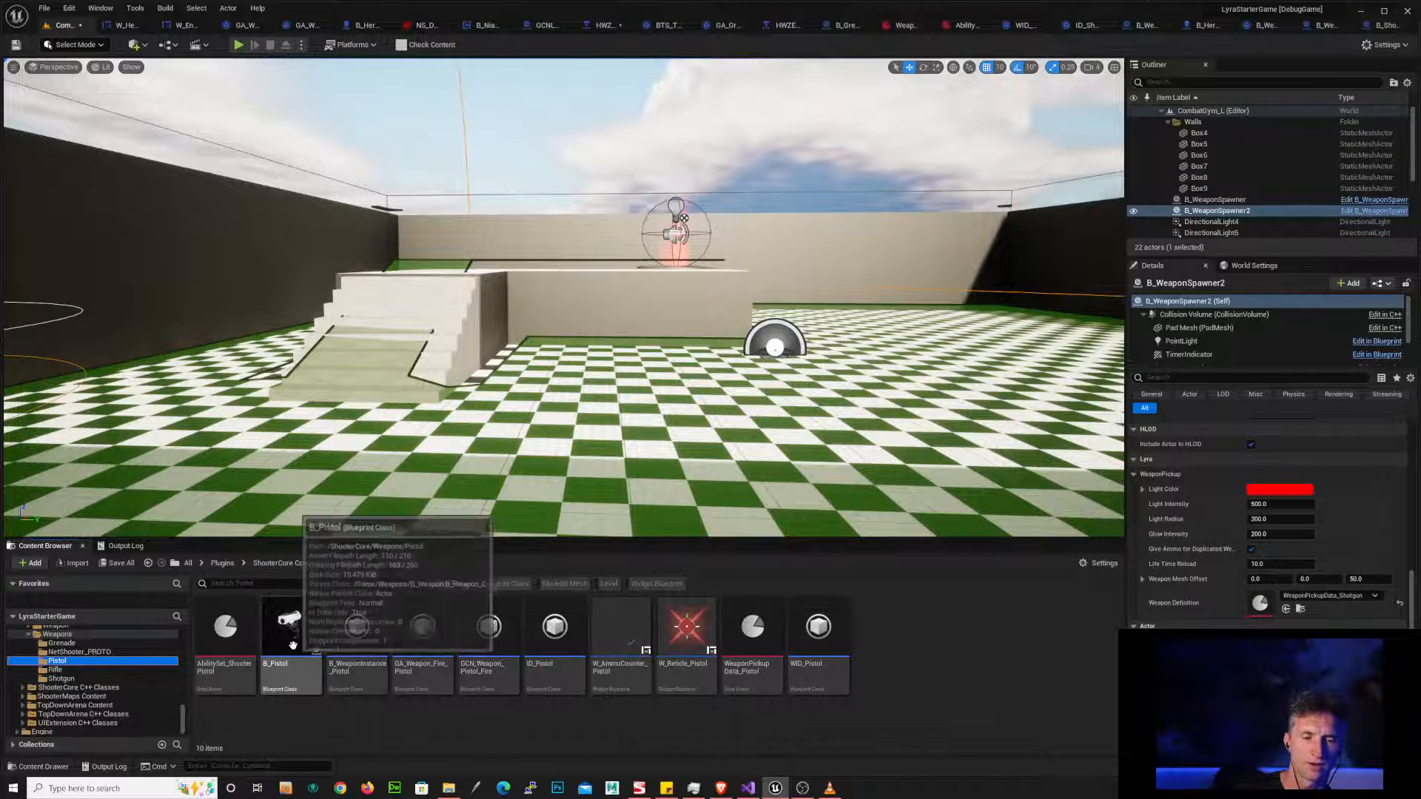
click(100, 669)
click(97, 679)
click(83, 660)
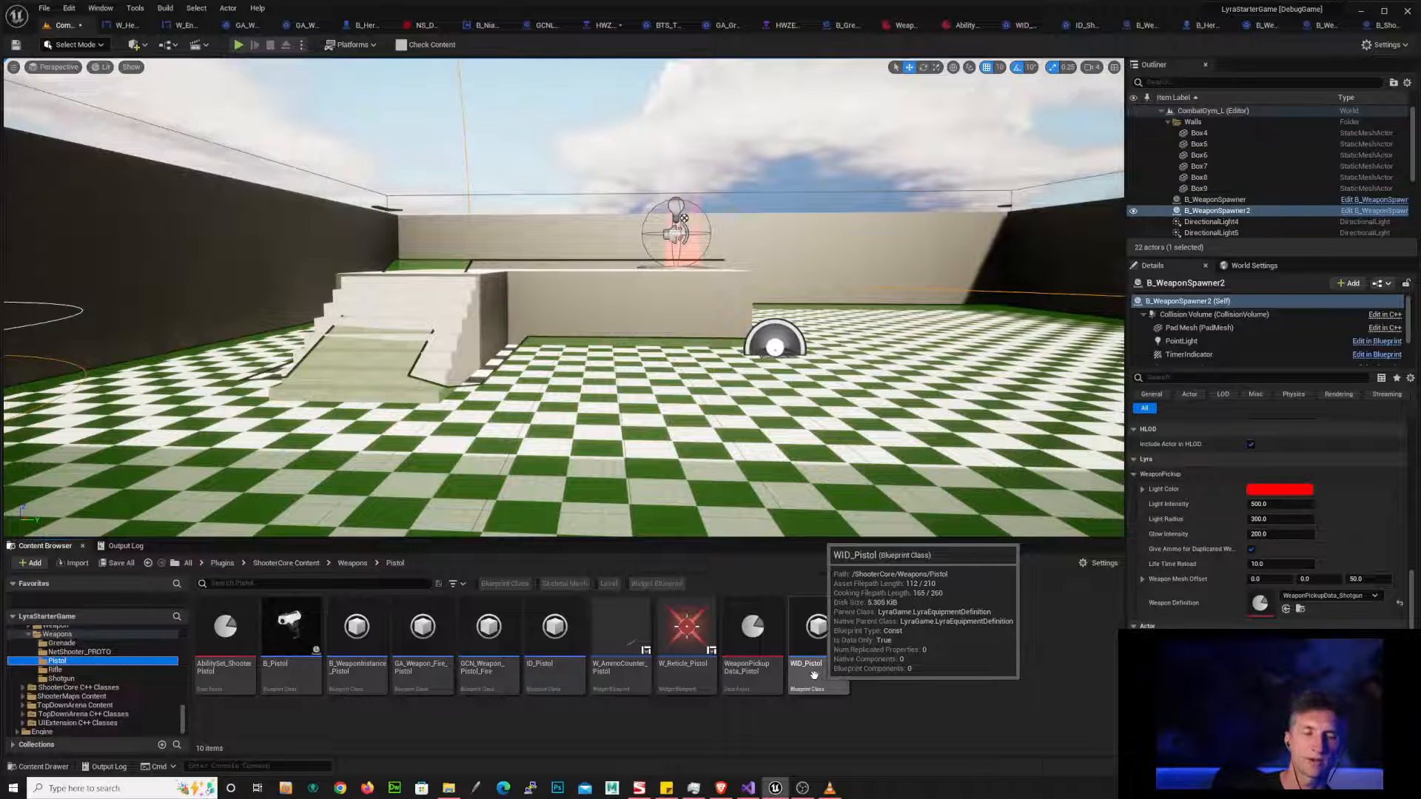
click(80, 671)
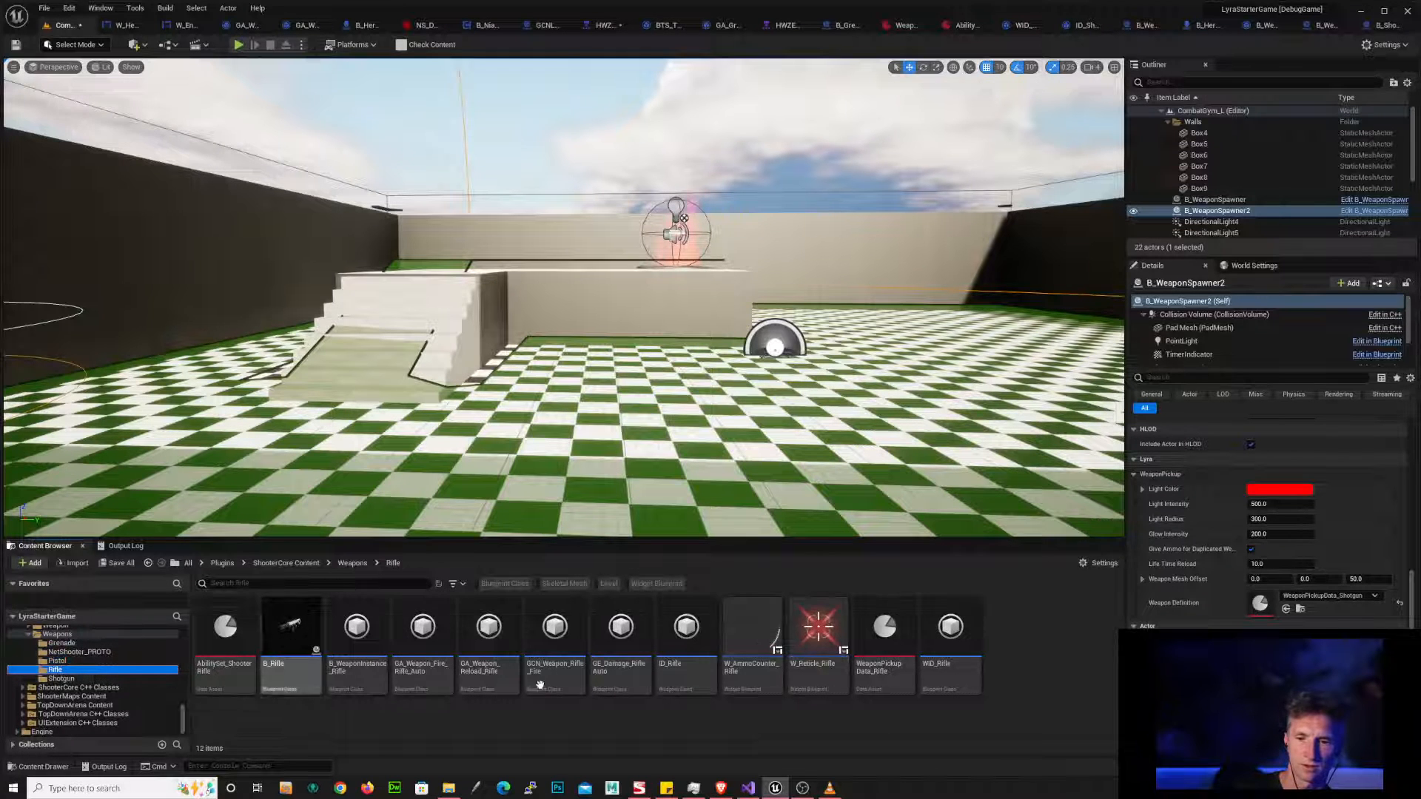
drag(88, 679, 109, 680)
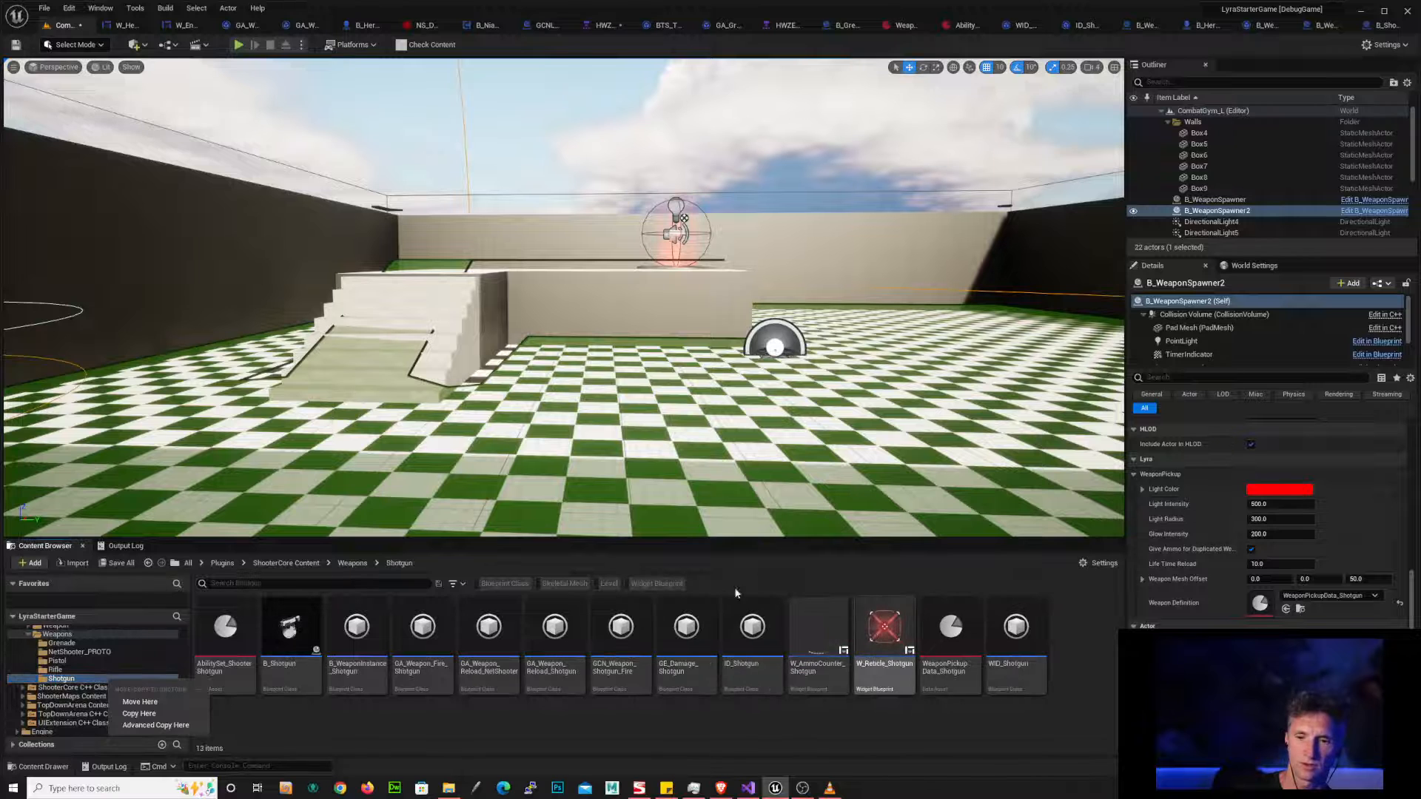
click(65, 643)
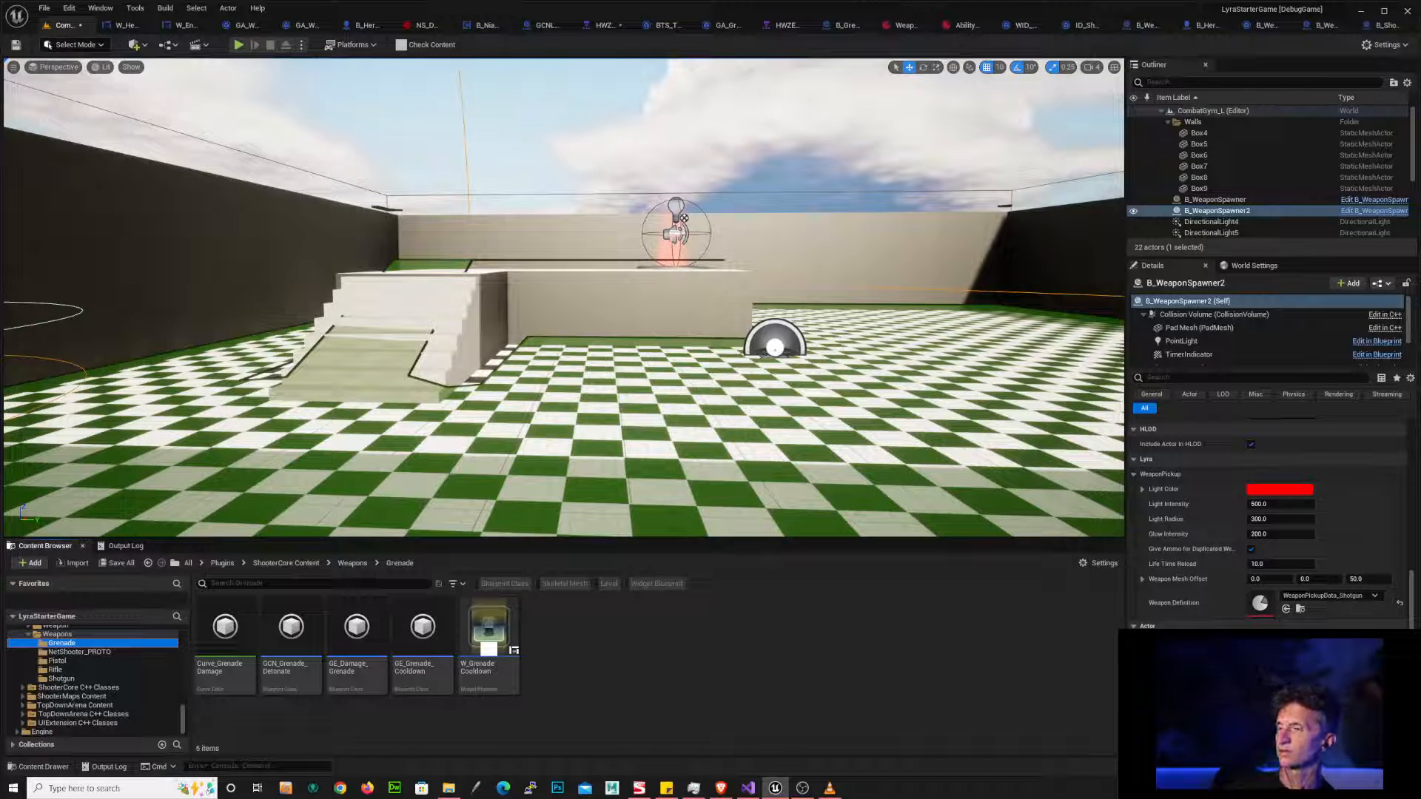
key(alt+Tab)
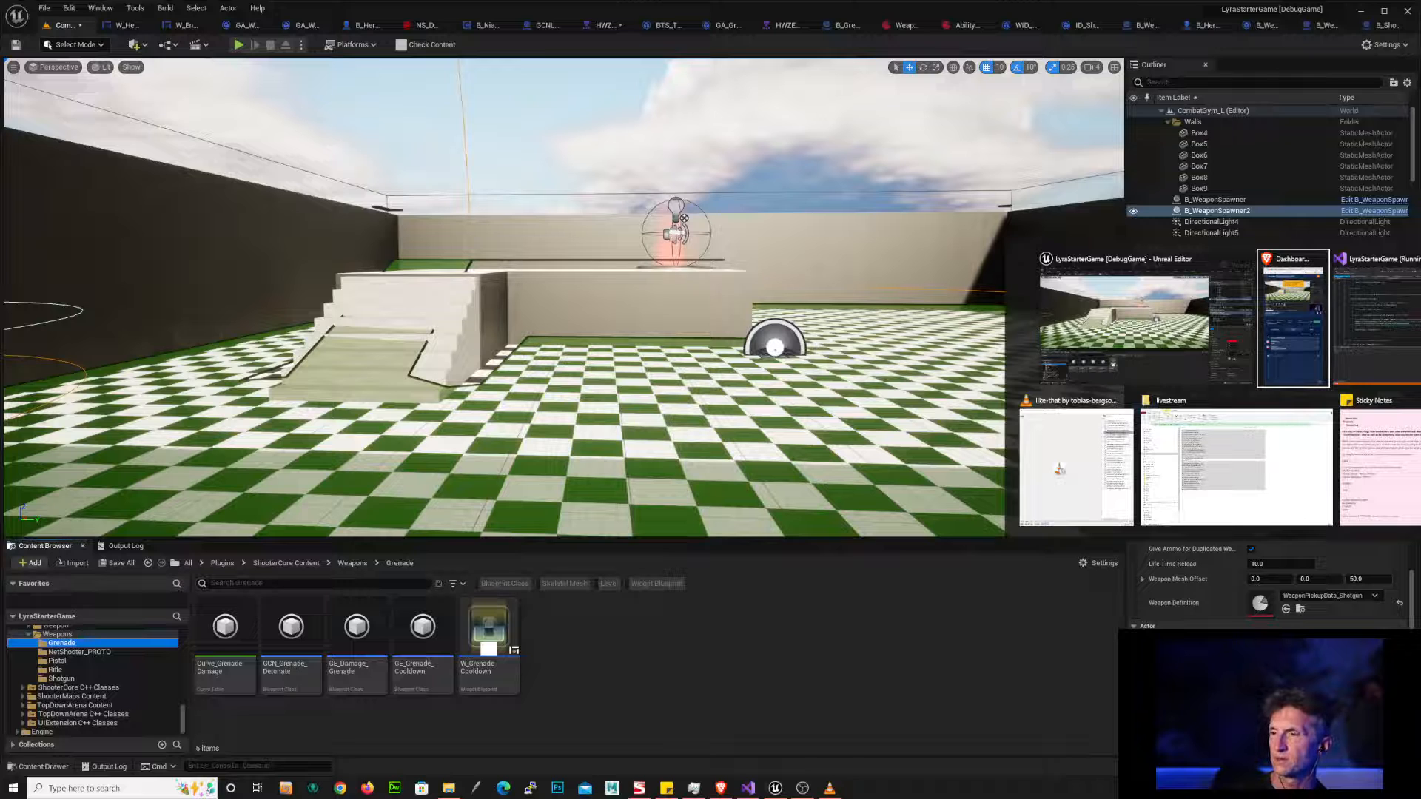
key(alt+Tab)
key(alt+Tab)
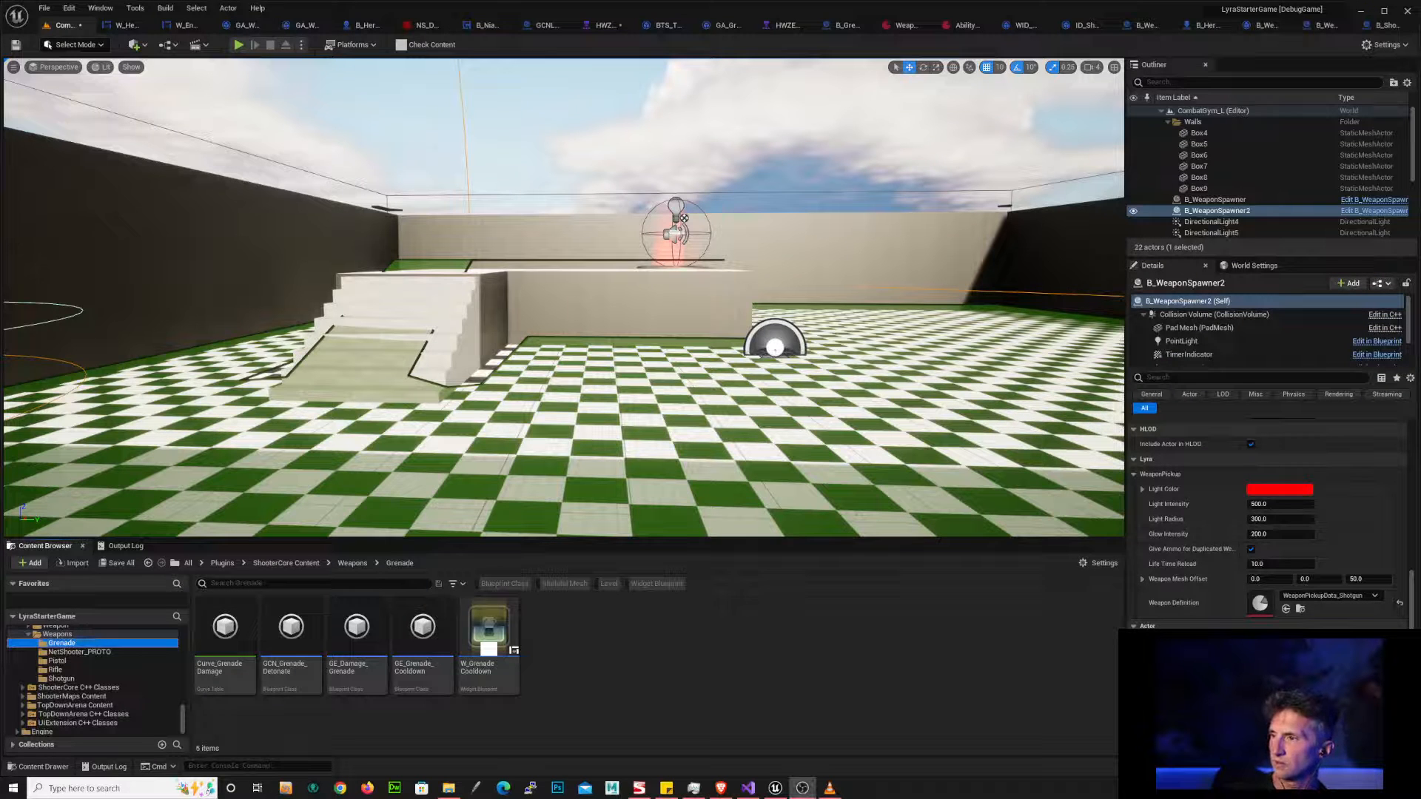